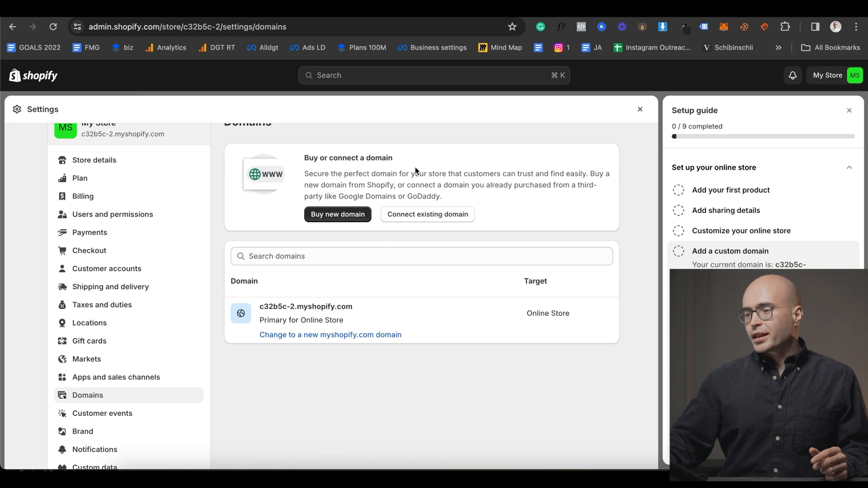
# - Choose to connect an existing domain to the store and enter artifysports.com as the domain
pyautogui.click(344, 220)
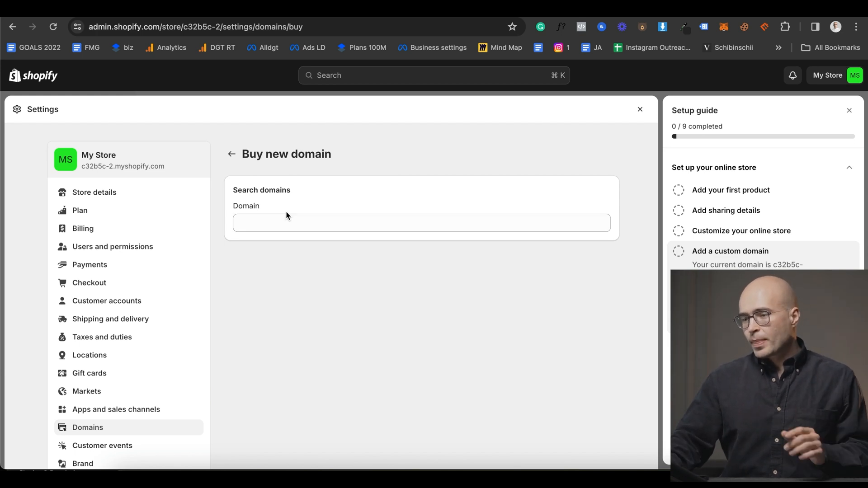
pyautogui.click(232, 156)
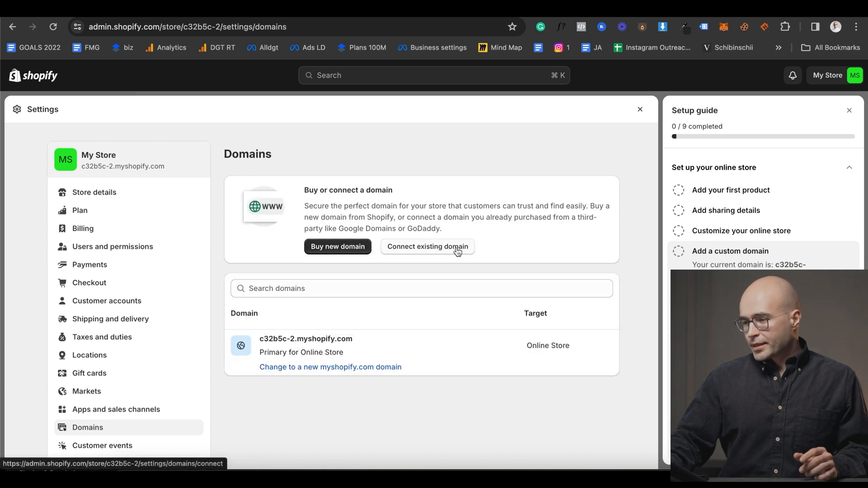
pyautogui.click(434, 250)
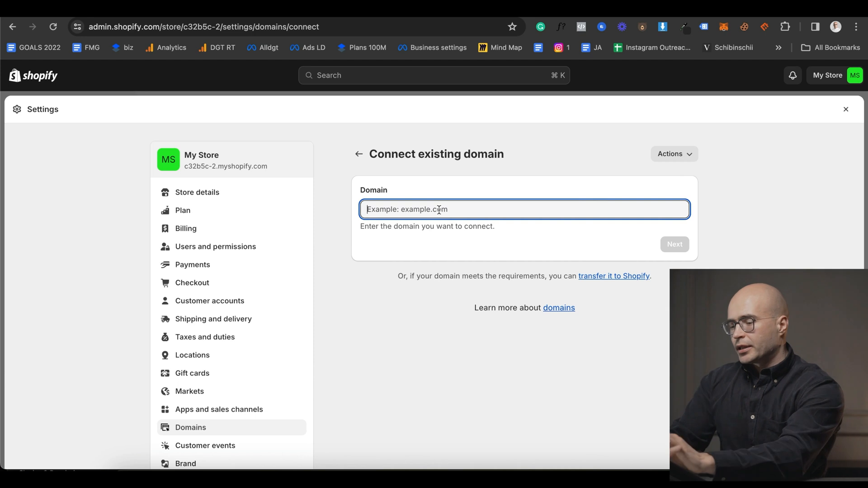
pyautogui.write('arti')
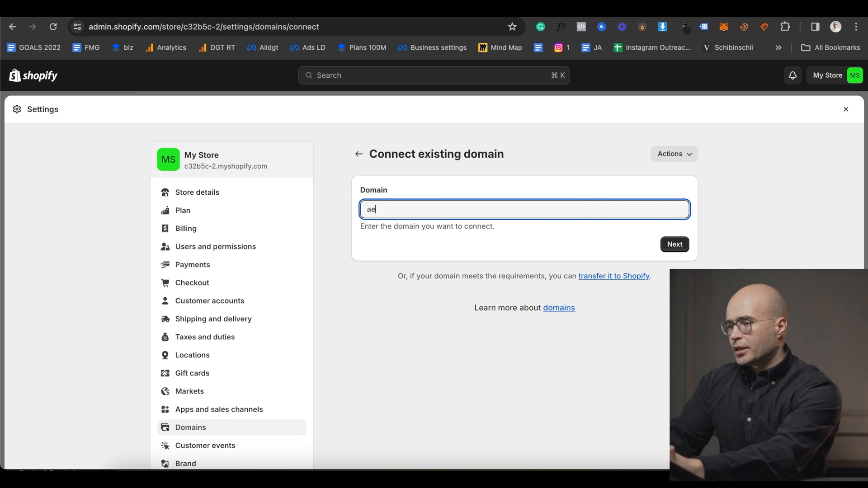
pyautogui.write('fysports.com')
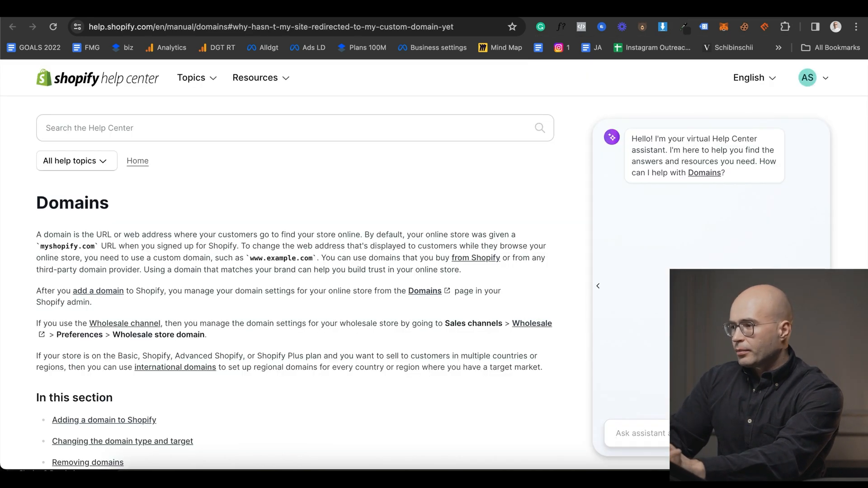
# - Open artifysports.com in the browser and look through the home page of the site currently on that domain
pyautogui.click(354, 32)
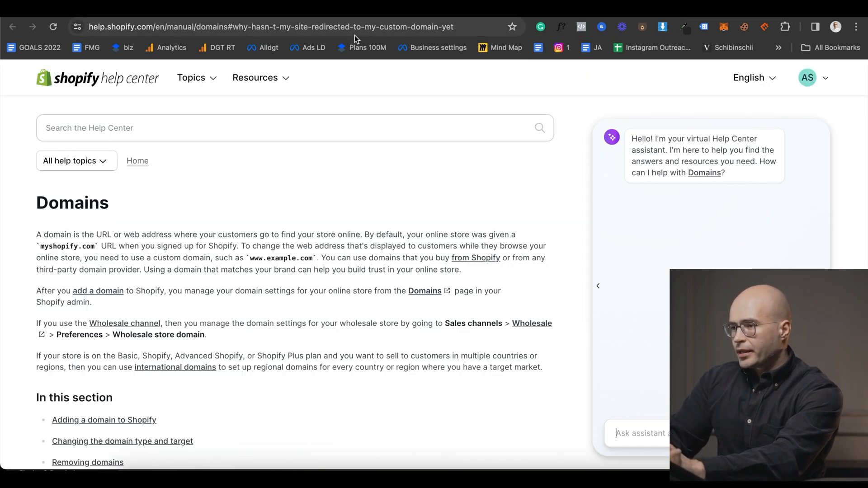
pyautogui.write('arti')
pyautogui.press('Return')
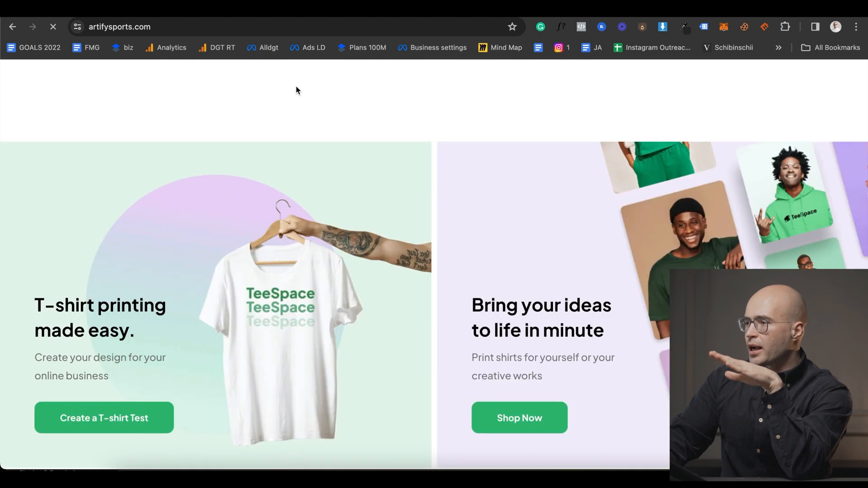
pyautogui.scroll(-9, 288, 228)
pyautogui.scroll(8, 289, 226)
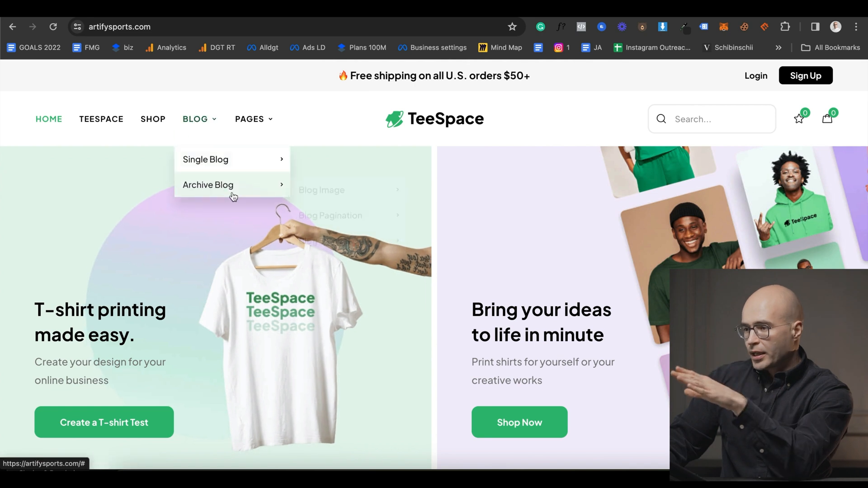
pyautogui.scroll(-6, 233, 196)
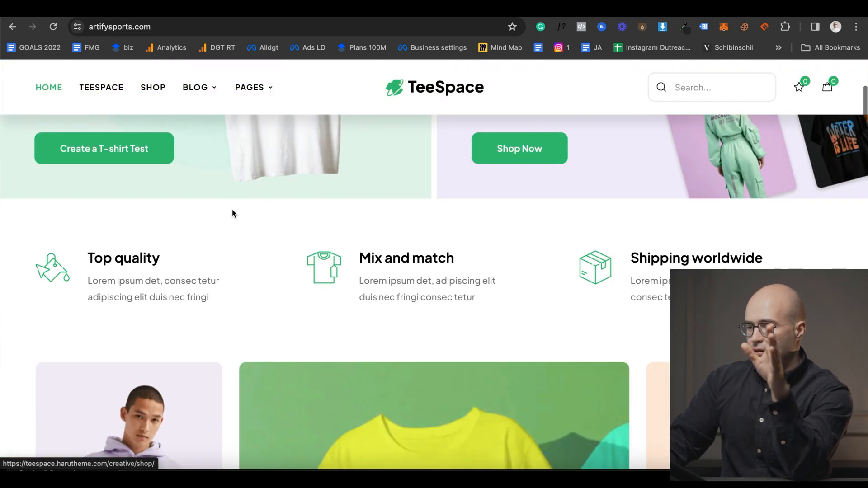
pyautogui.scroll(-2, 244, 253)
pyautogui.scroll(7, 250, 270)
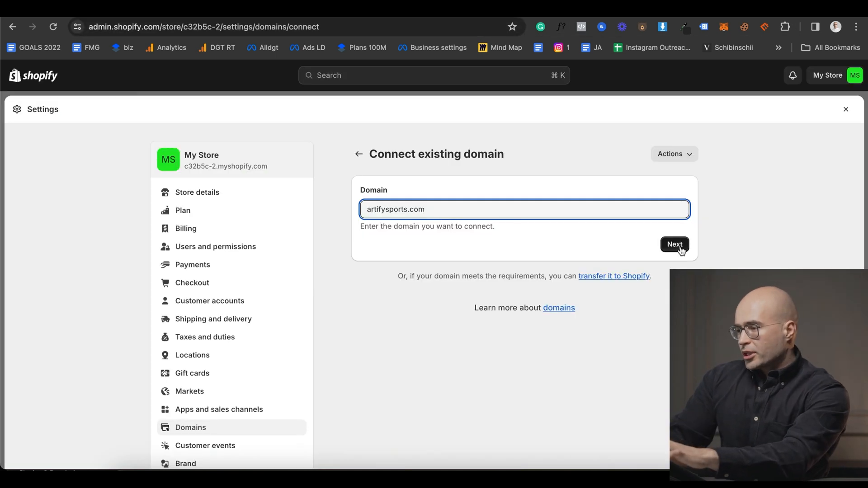
# - Submit artifysports.com for connection and authorize the DNS record changes through GoDaddy's Domain Connect
pyautogui.click(674, 245)
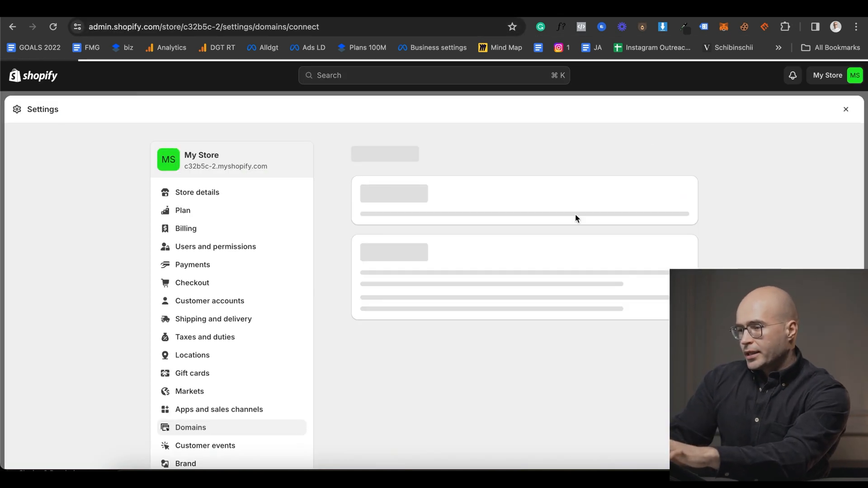
pyautogui.click(645, 292)
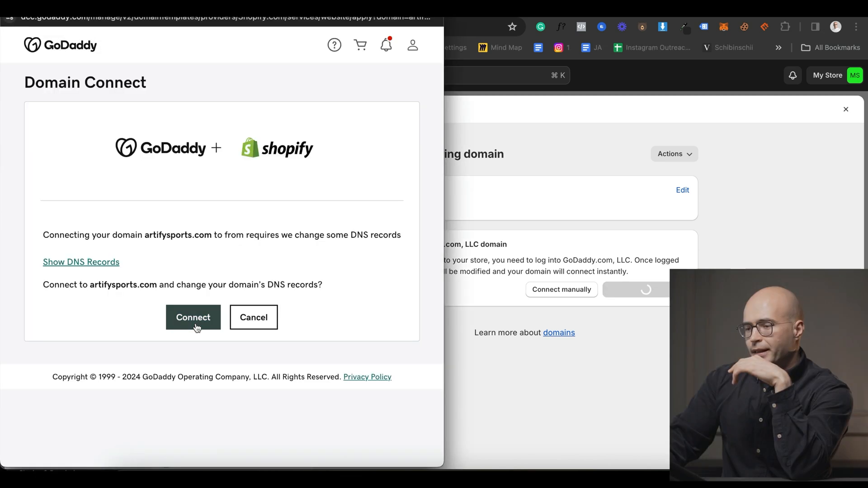
pyautogui.click(196, 323)
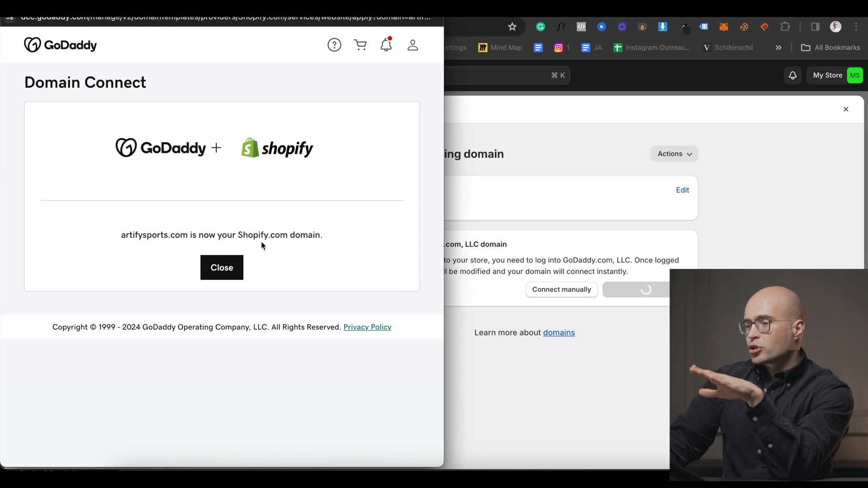
pyautogui.click(221, 268)
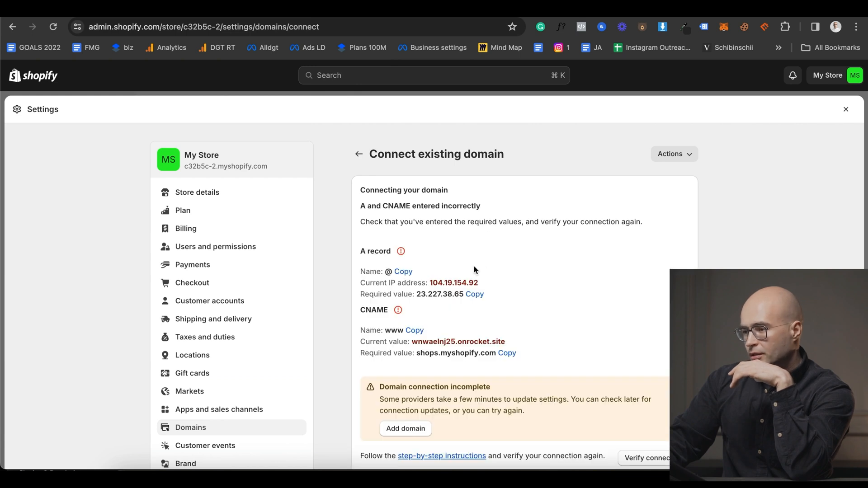
# - Review the required A and CNAME values in Shopify, and open the DNS records of artifysports.com in the GoDaddy account
pyautogui.scroll(-1, 454, 242)
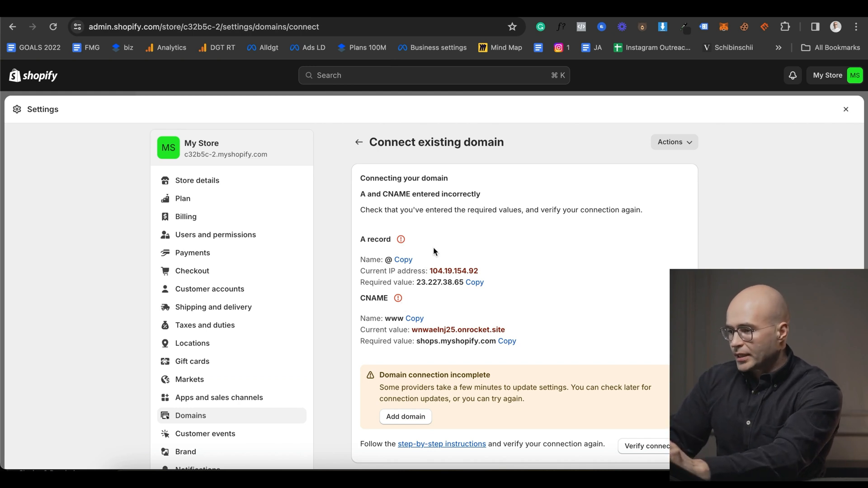
pyautogui.scroll(-2, 520, 240)
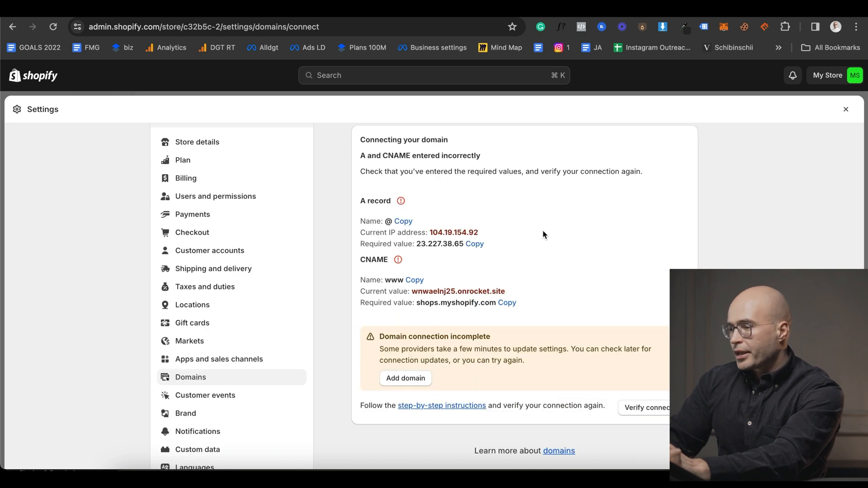
pyautogui.hotkey('ctrl', 'Tab')
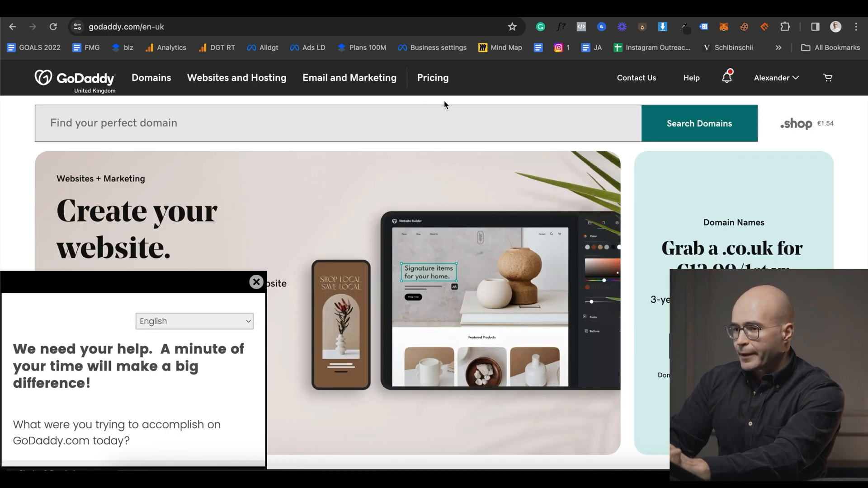
pyautogui.click(796, 79)
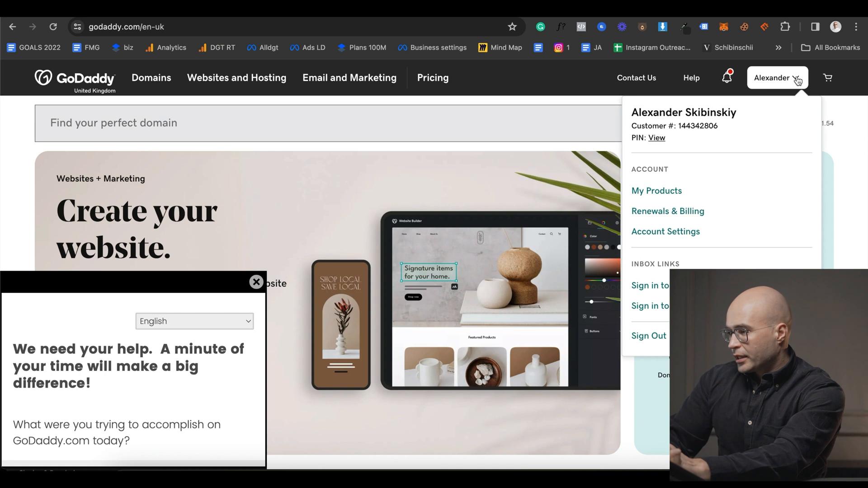
pyautogui.click(660, 195)
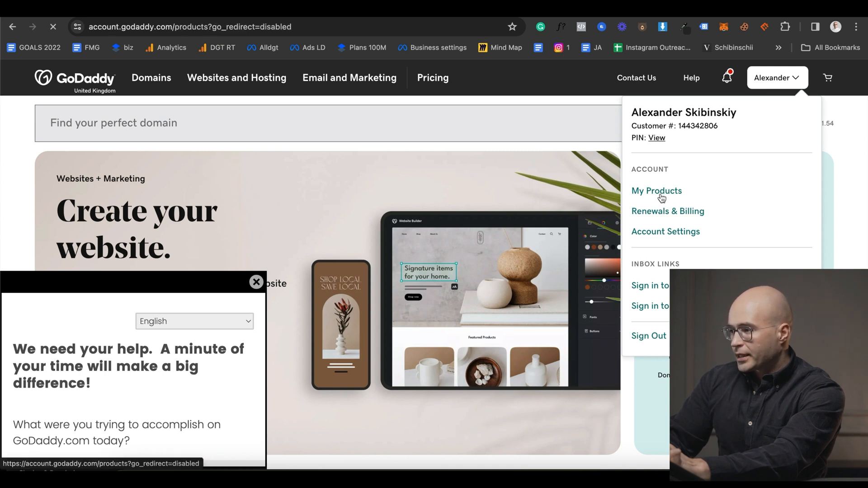
pyautogui.click(626, 176)
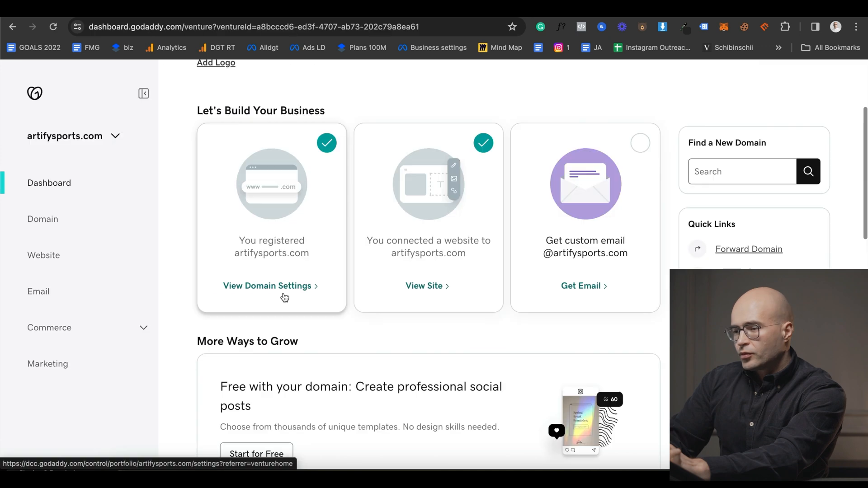
pyautogui.click(282, 291)
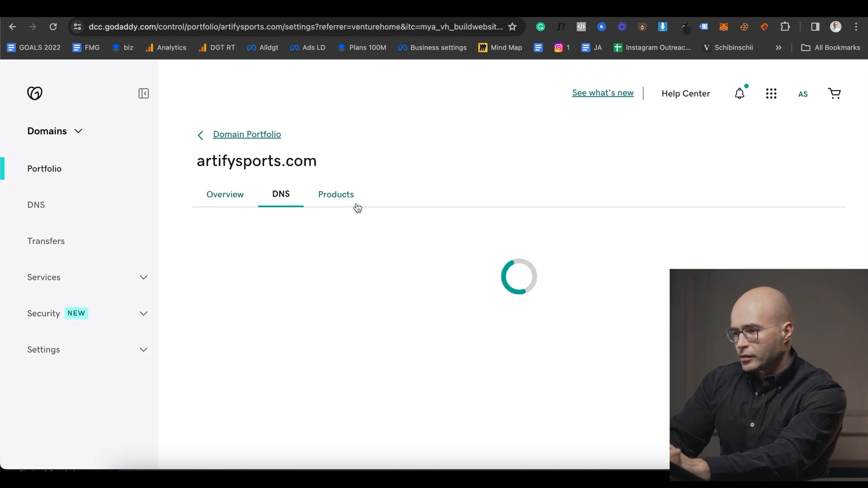
pyautogui.scroll(-2, 317, 221)
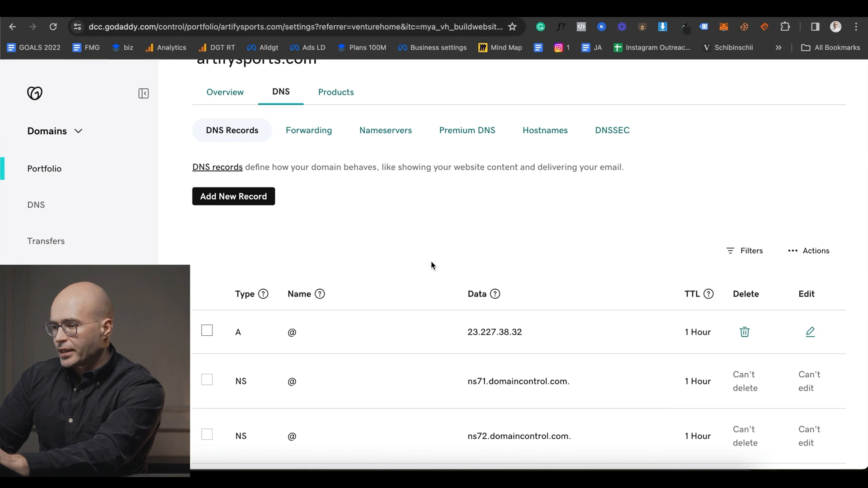
# - Copy the required A record value from Shopify and set the @ A record in GoDaddy to 23.227.38.65
pyautogui.click(694, 9)
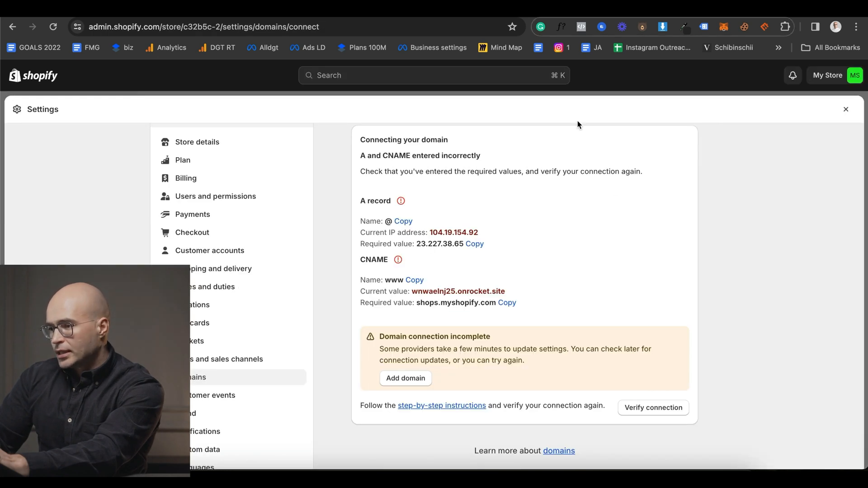
pyautogui.click(477, 247)
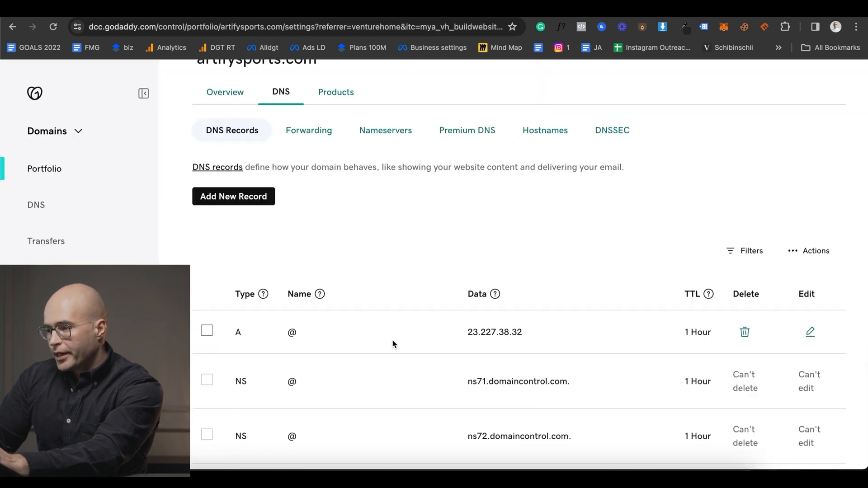
pyautogui.scroll(-1, 392, 340)
pyautogui.click(810, 289)
pyautogui.press('super+a')
pyautogui.write('23.227.38.65')
pyautogui.press('Return')
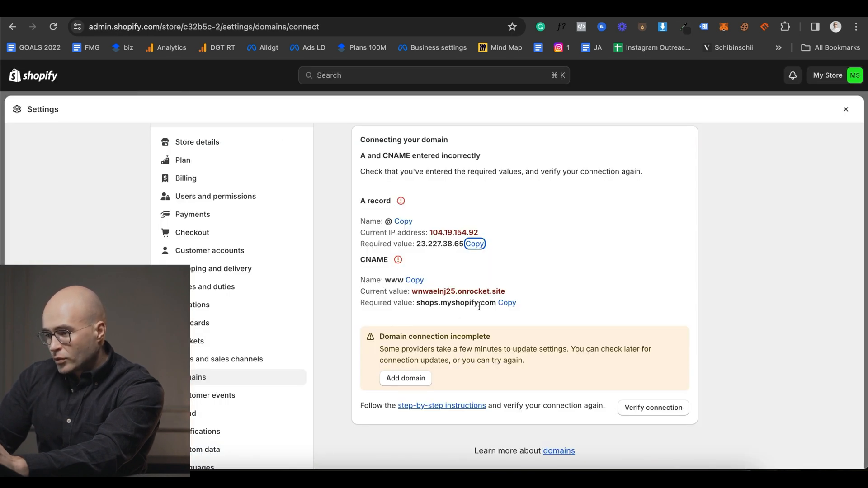
# - Set the www CNAME record in GoDaddy to shops.myshopify.com and verify the domain connection in Shopify
pyautogui.click(507, 303)
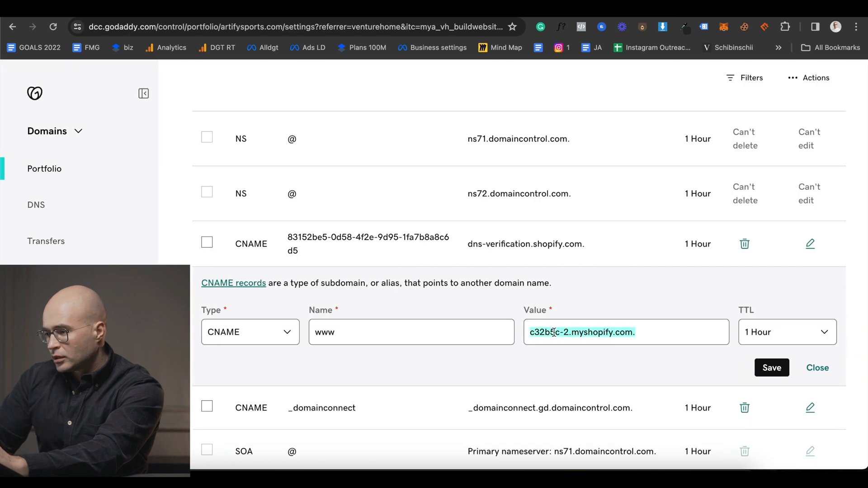
pyautogui.write('shops.myshopify.com')
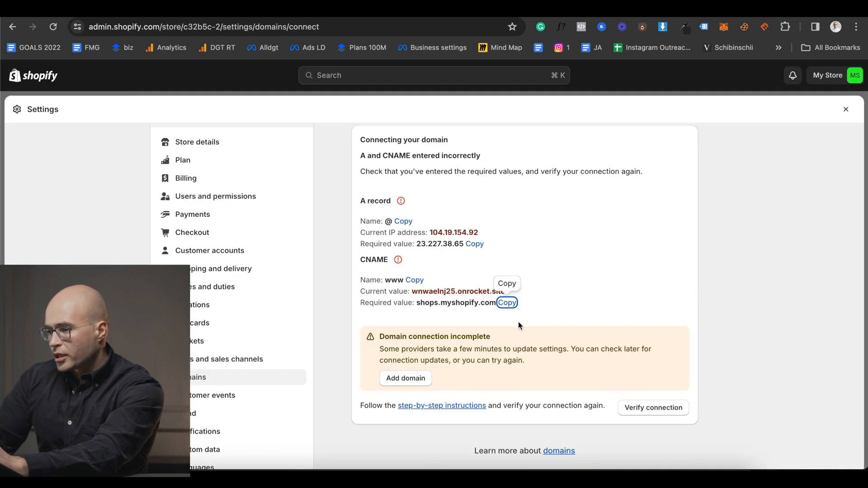
pyautogui.click(653, 407)
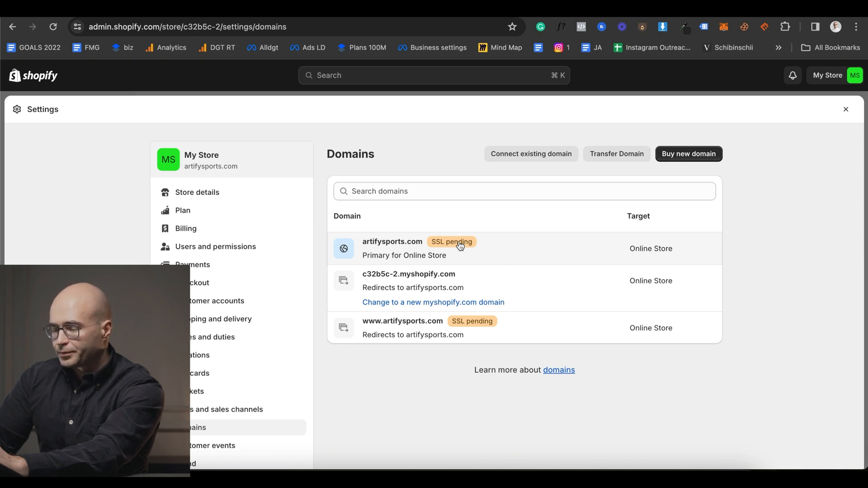
# - Check the custom domain task in the home page's setup guide and view the storefront at artifysports.com
pyautogui.scroll(-2, 460, 245)
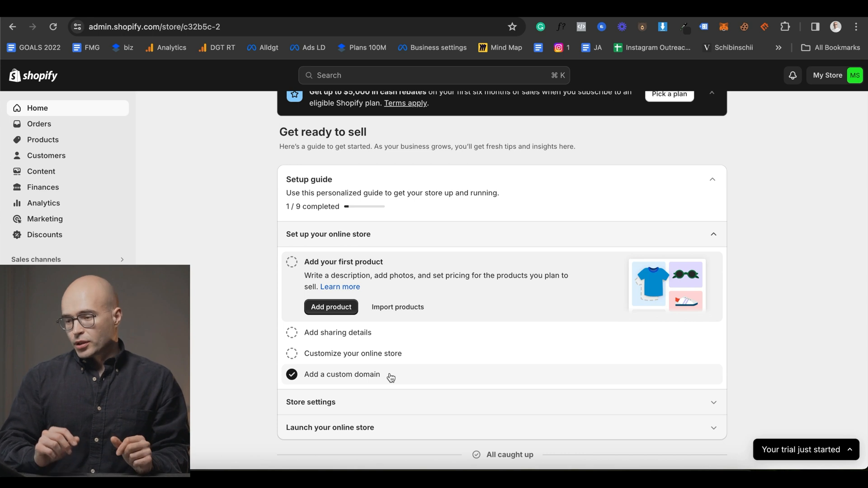
pyautogui.scroll(1, 421, 382)
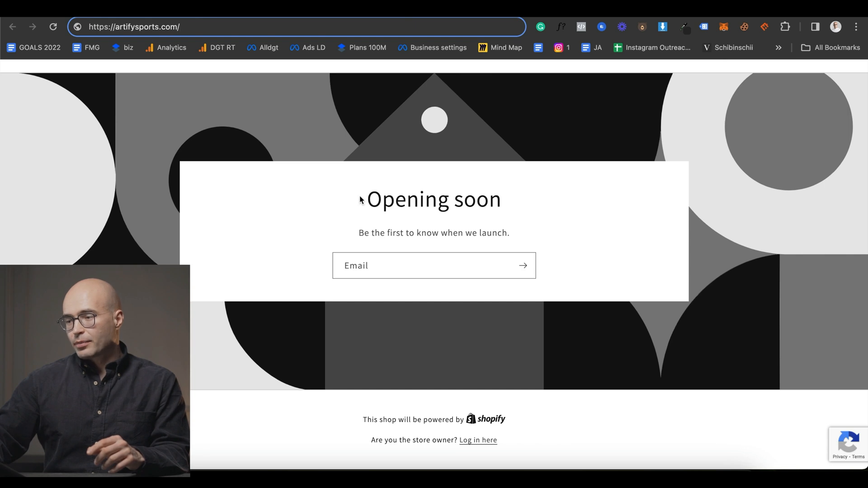
pyautogui.click(345, 252)
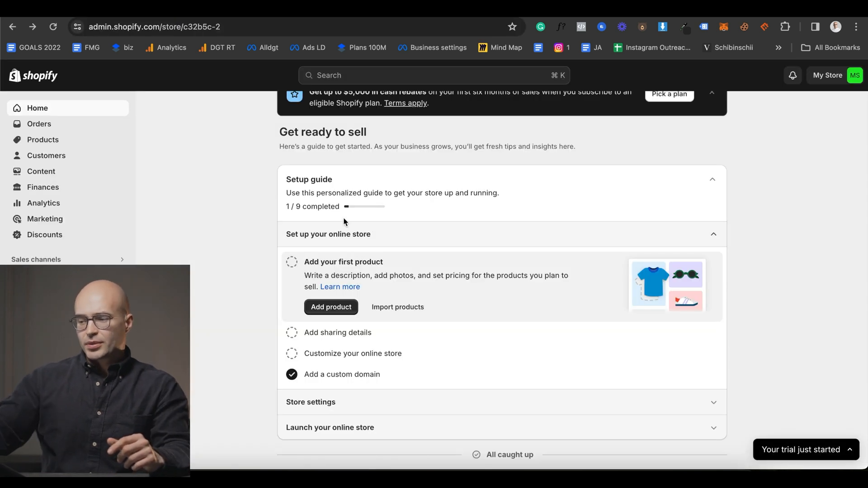
# - Open the Themes page from the setup guide's store customization task and bring up the subscription plan selection
pyautogui.click(366, 357)
pyautogui.click(365, 354)
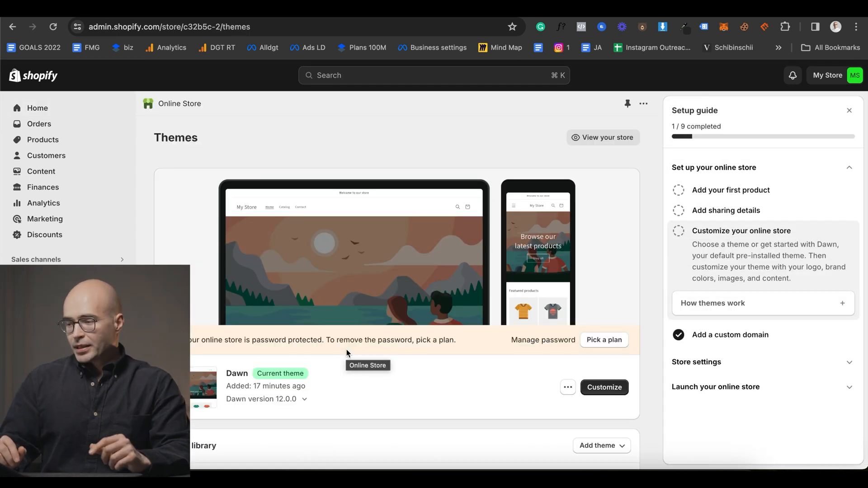
pyautogui.scroll(-1, 346, 353)
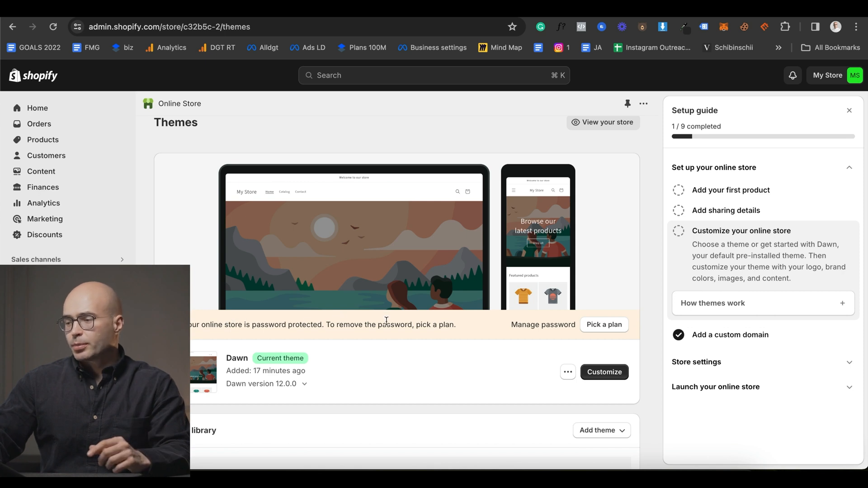
pyautogui.click(595, 324)
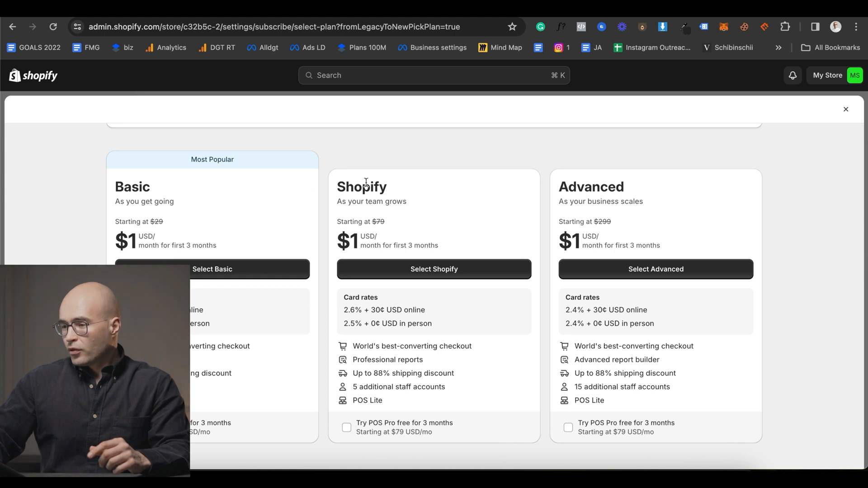
pyautogui.scroll(2, 368, 188)
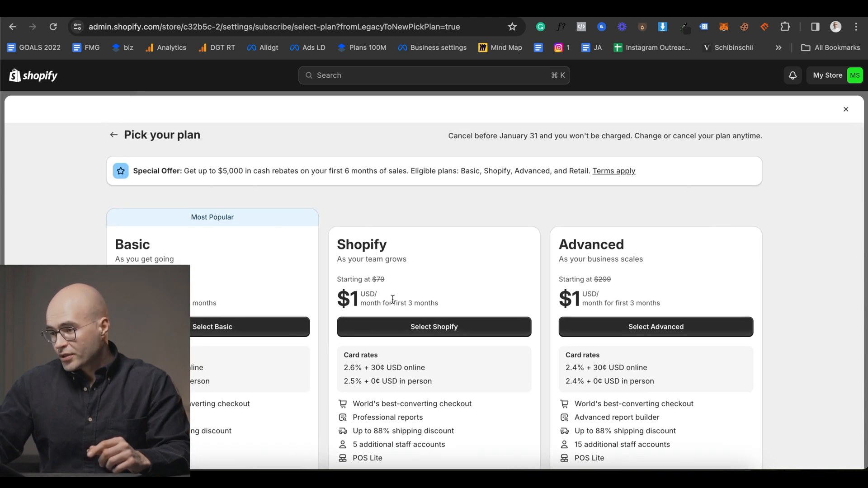
# - Compare the subscription plans and choose the Basic plan to proceed to its checkout
pyautogui.scroll(-2, 404, 274)
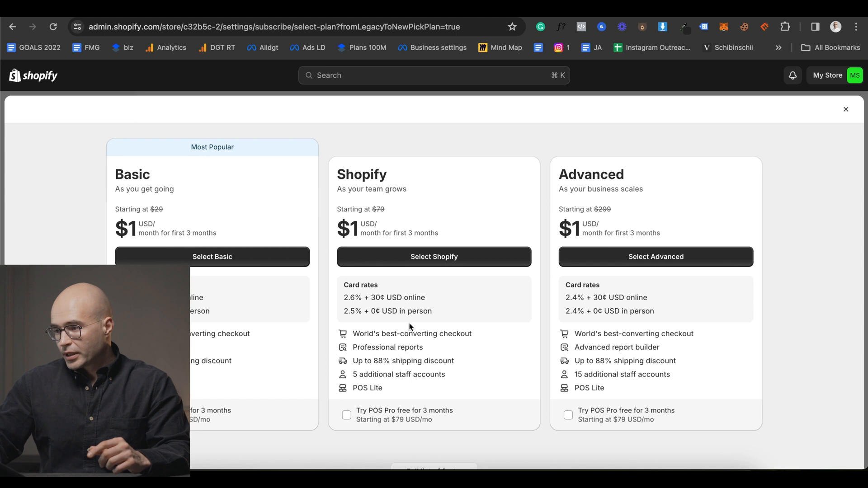
pyautogui.scroll(2, 410, 325)
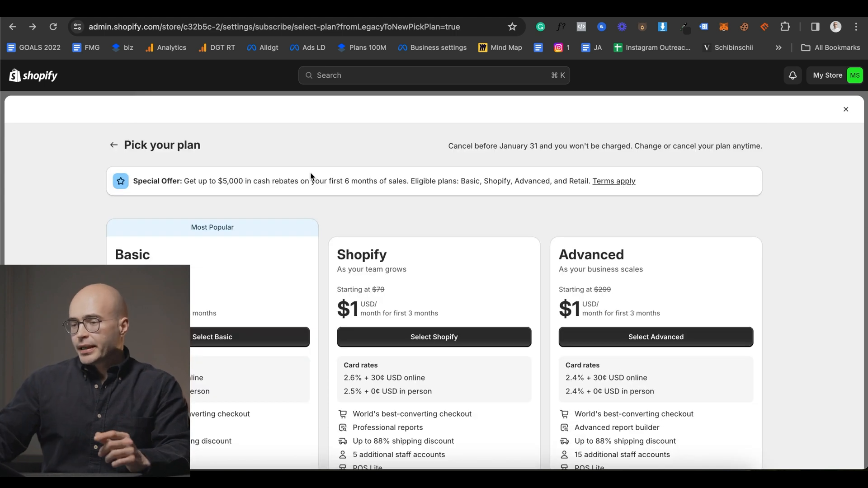
pyautogui.scroll(-2, 247, 267)
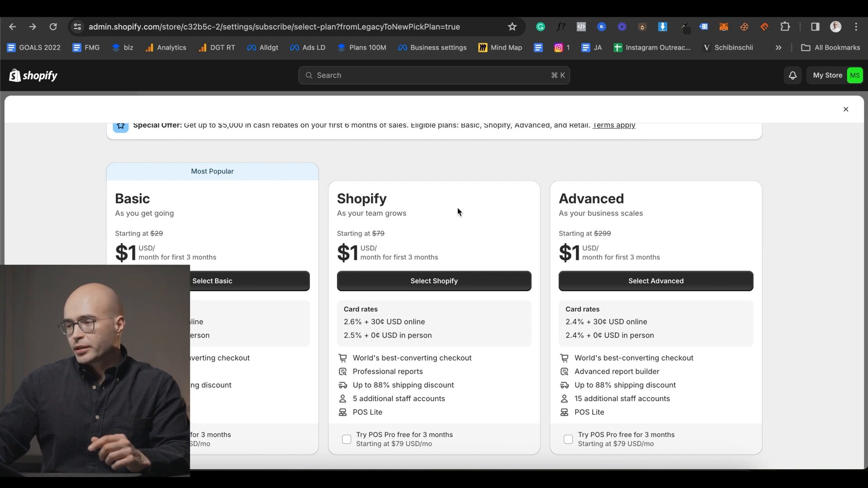
pyautogui.scroll(-1, 197, 268)
pyautogui.click(194, 259)
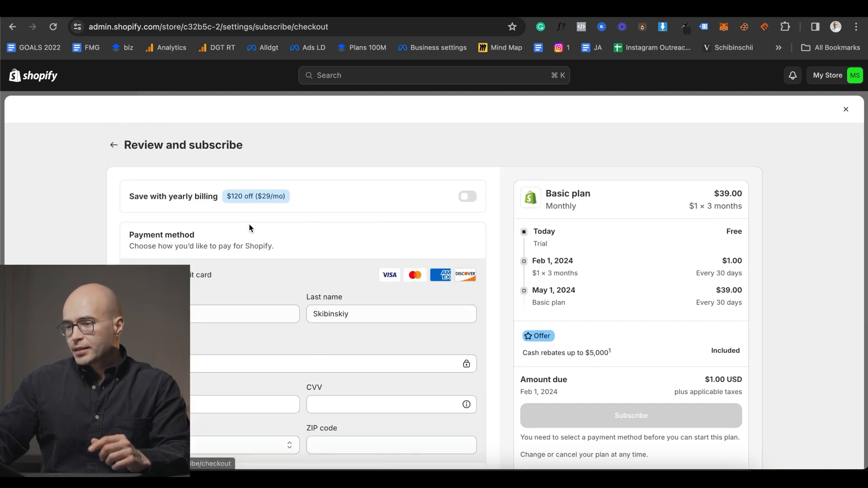
pyautogui.click(236, 313)
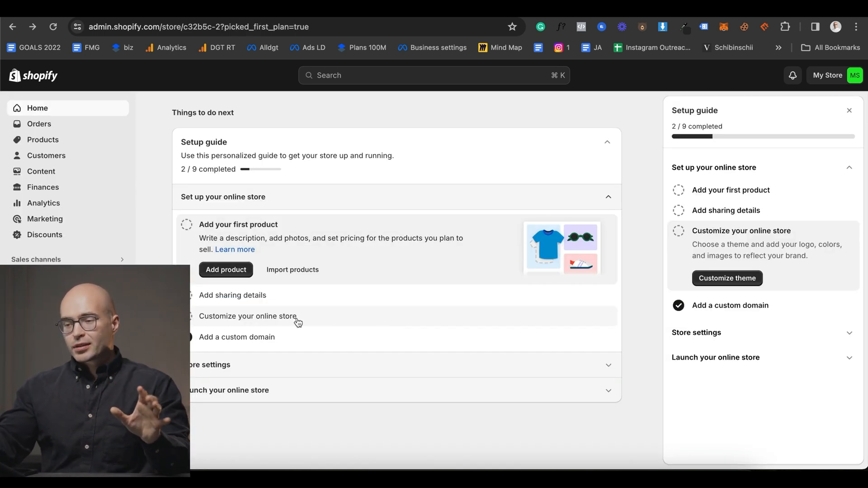
# - Open the Themes page from the home page's task for customizing the online store
pyautogui.click(290, 319)
pyautogui.click(257, 312)
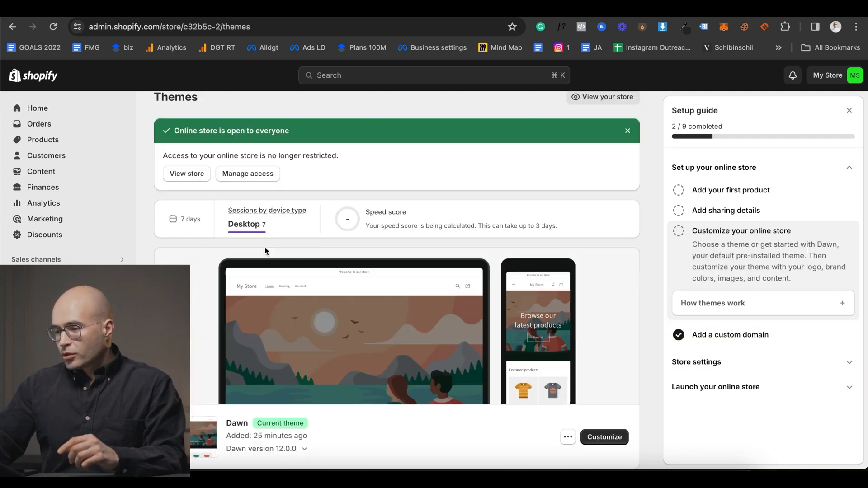
pyautogui.scroll(-2, 265, 248)
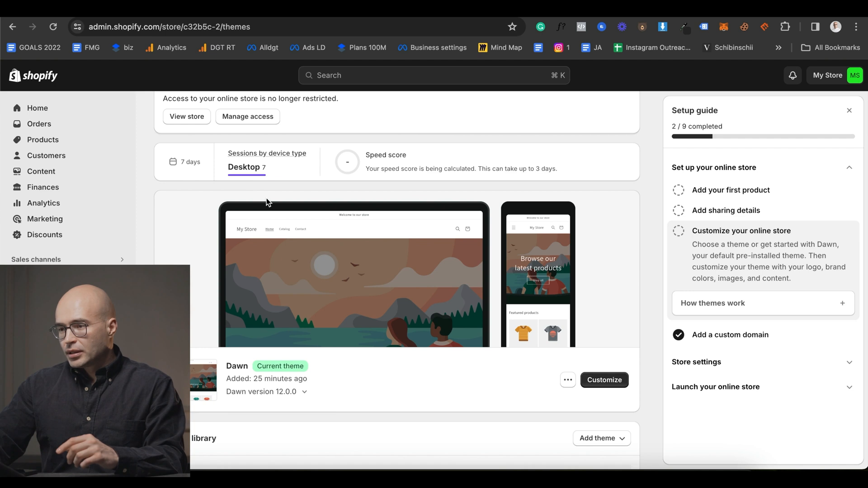
# - Check the visitor password restriction in the online store's access preferences and look over the storefront at artifysports.com
pyautogui.click(249, 121)
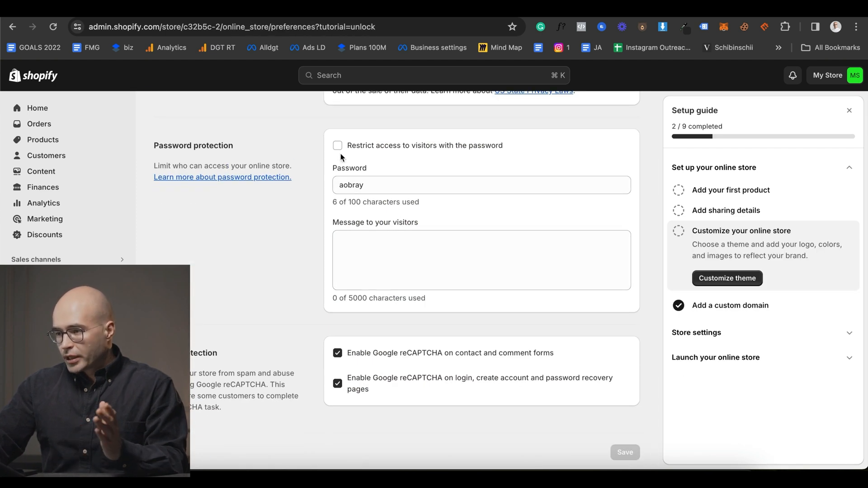
pyautogui.click(337, 146)
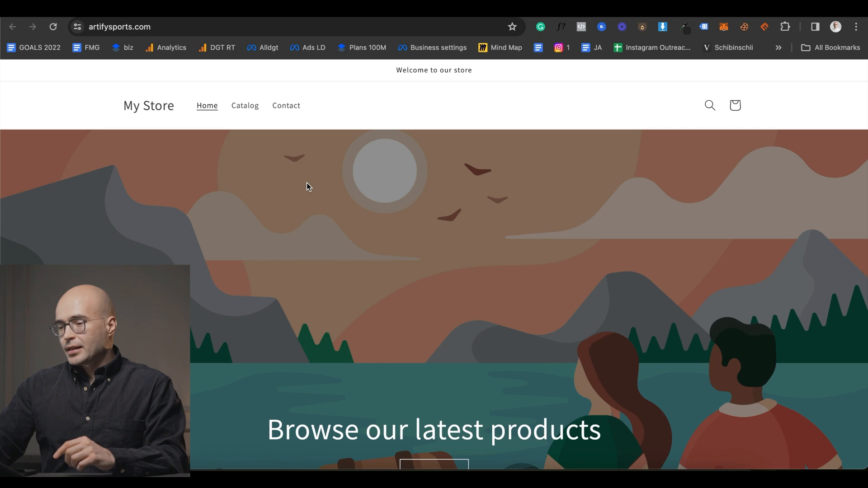
pyautogui.scroll(-10, 307, 186)
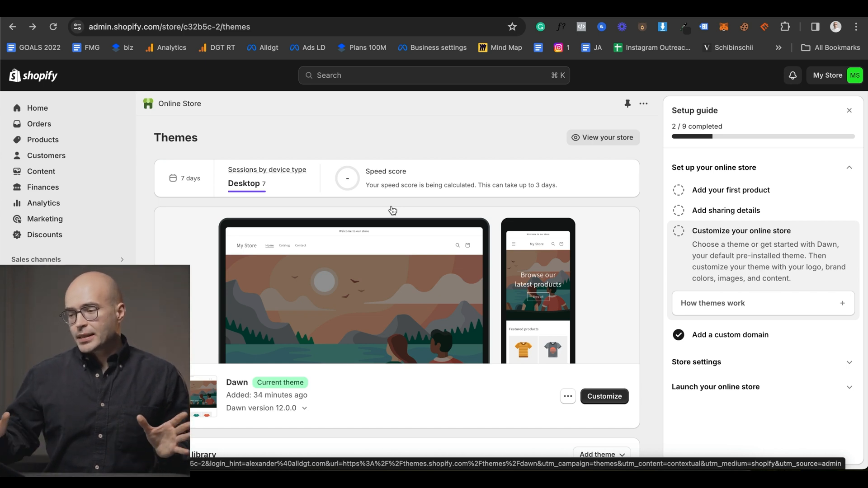
# - Browse the popular free themes on the Themes page and open the Shopify Theme Store
pyautogui.scroll(-2, 291, 360)
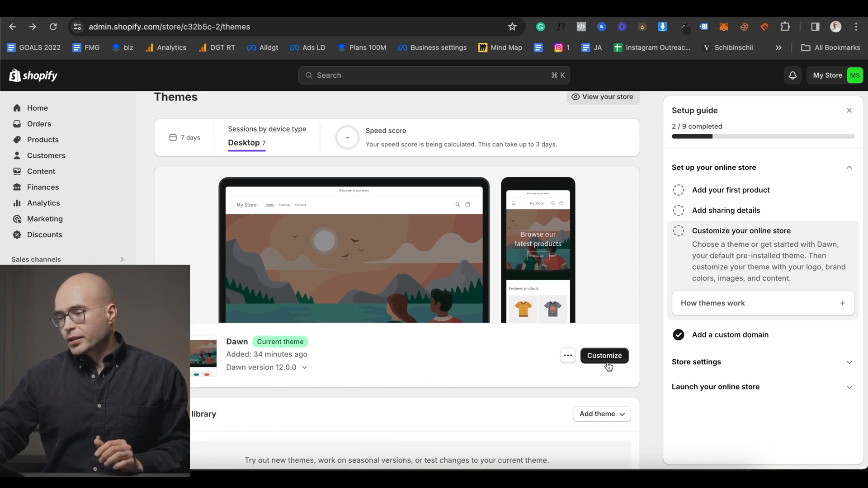
pyautogui.scroll(-3, 538, 301)
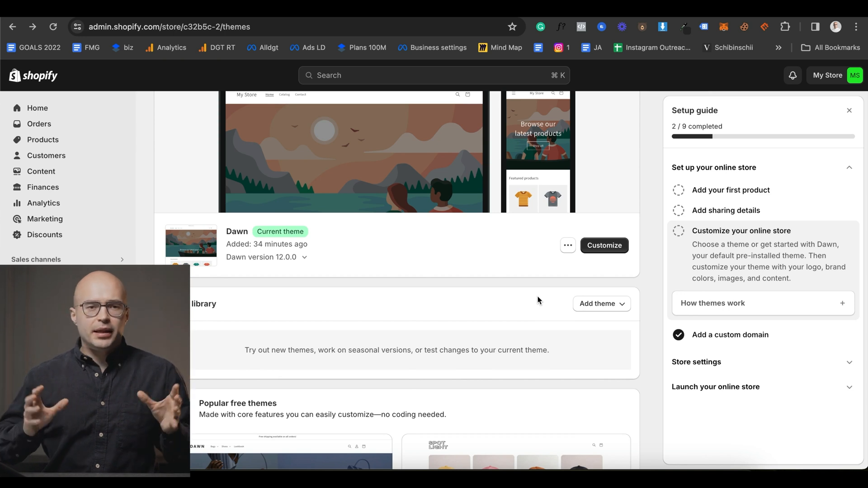
pyautogui.scroll(-3, 538, 300)
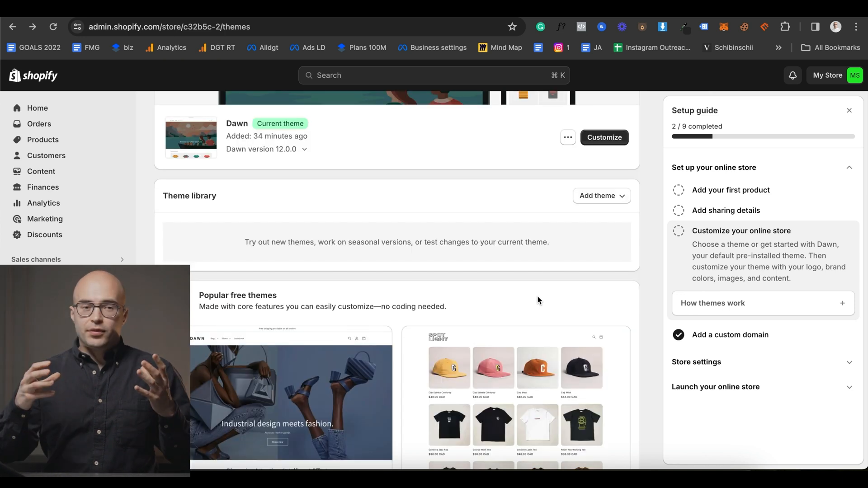
pyautogui.scroll(-2, 538, 299)
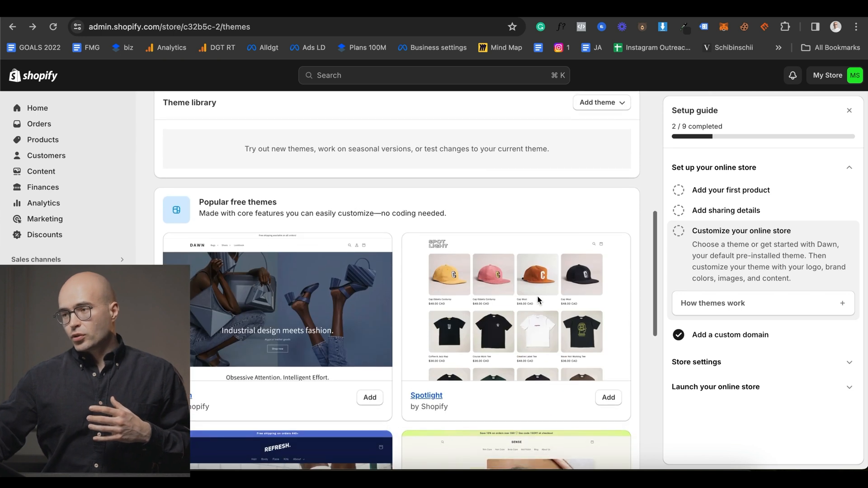
pyautogui.scroll(-6, 538, 299)
pyautogui.scroll(-4, 538, 299)
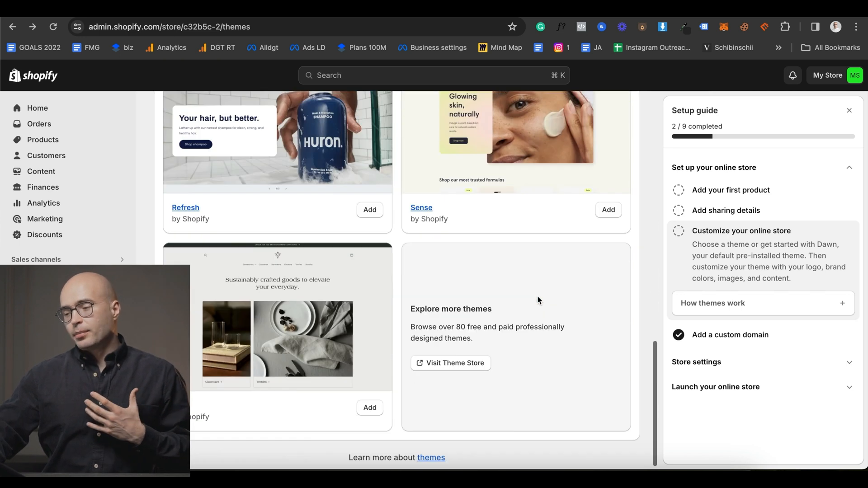
pyautogui.click(459, 358)
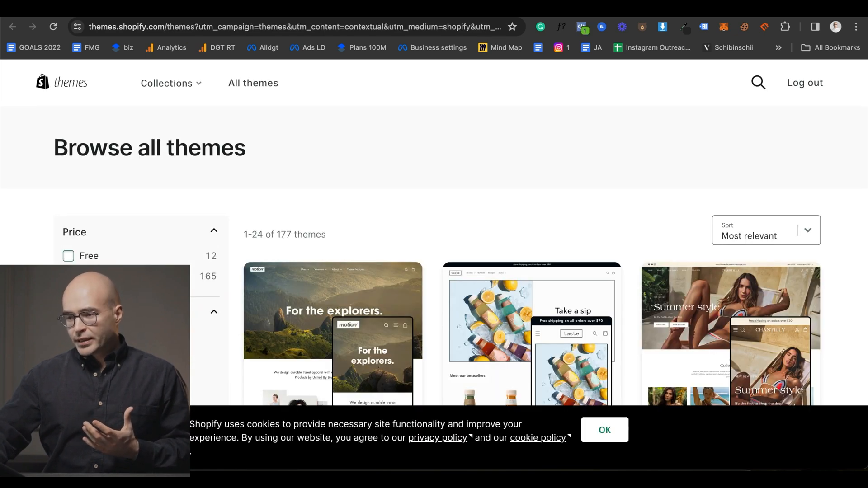
# - Filter the Theme Store to paid themes and browse the listed designs and prices
pyautogui.click(194, 278)
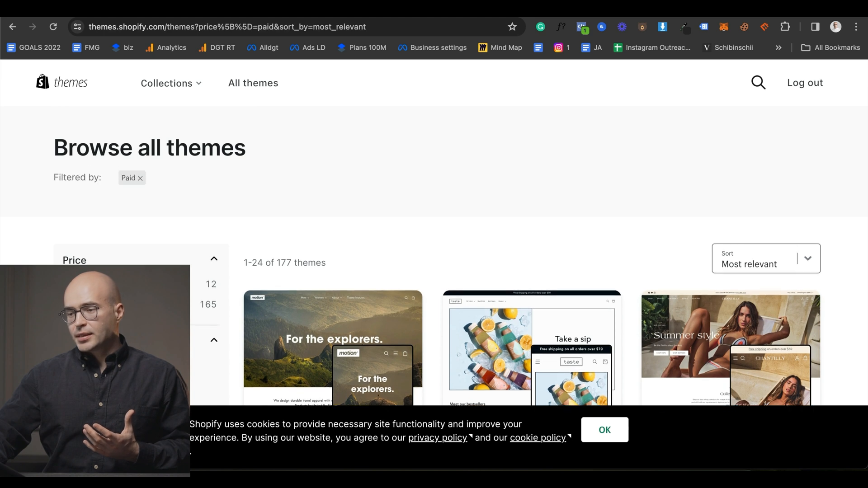
pyautogui.scroll(-10, 593, 220)
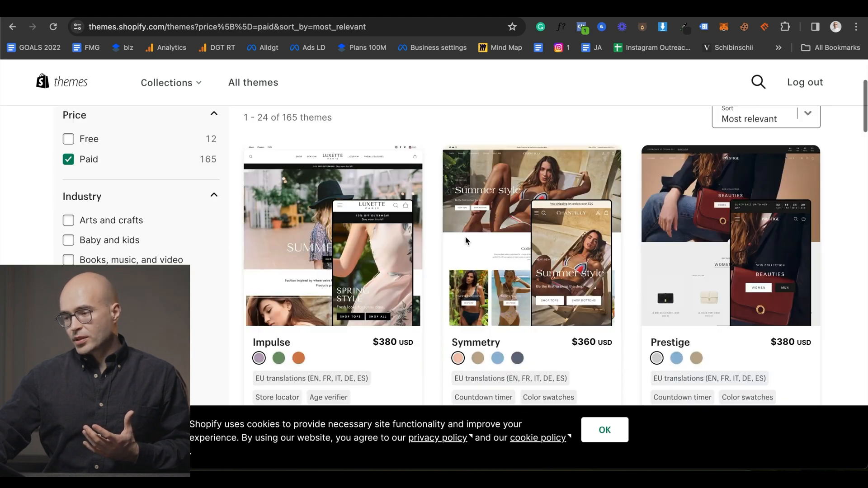
pyautogui.scroll(-10, 593, 218)
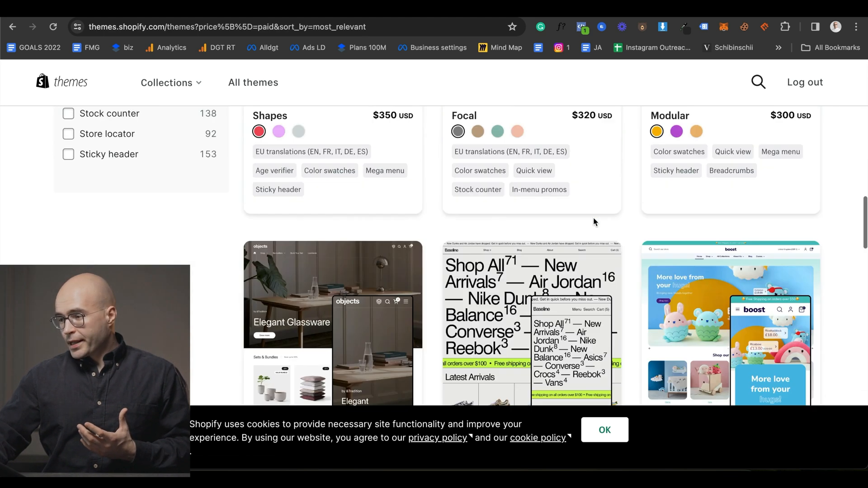
pyautogui.scroll(-4, 594, 221)
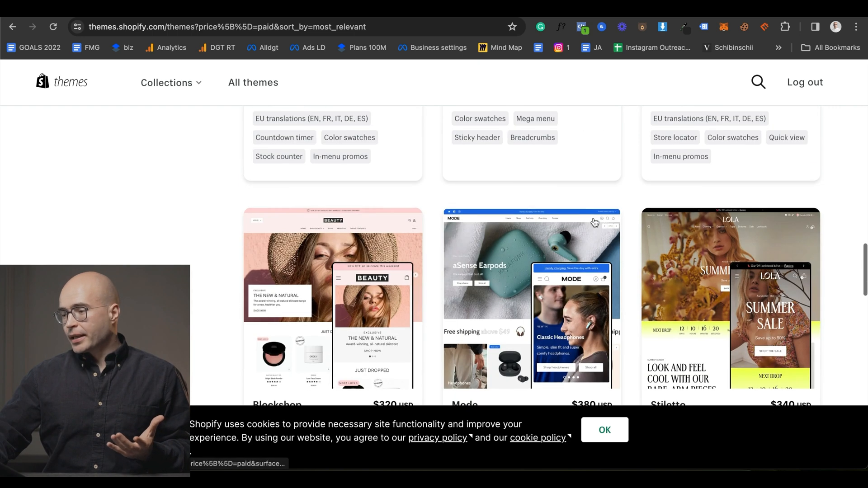
pyautogui.scroll(15, 595, 222)
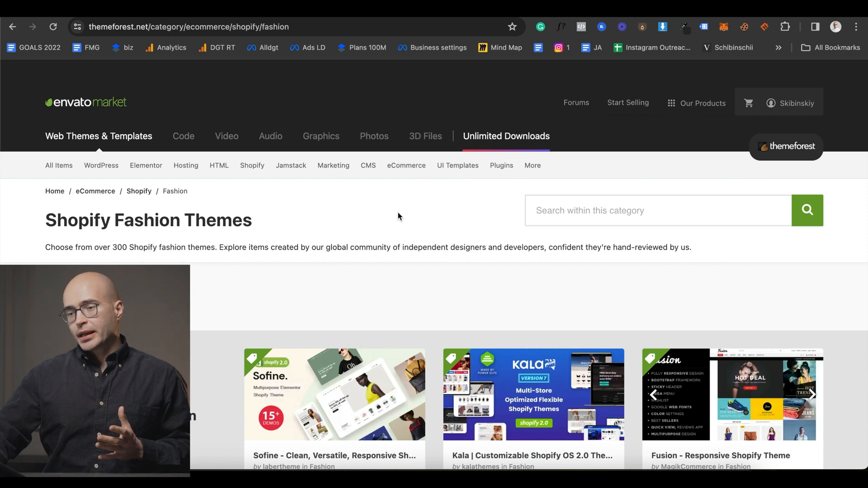
# - View the Shopify fashion themes category on ThemeForest and return to the store's Themes page
pyautogui.moveTo(258, 169)
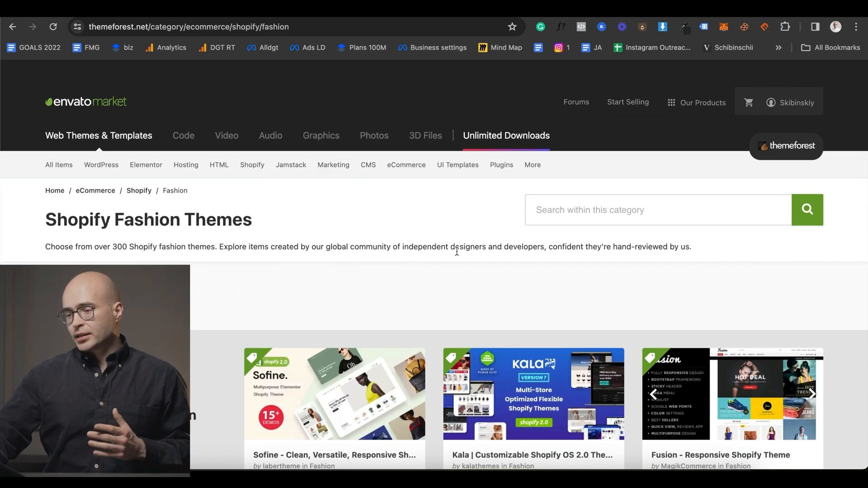
pyautogui.scroll(-2, 456, 254)
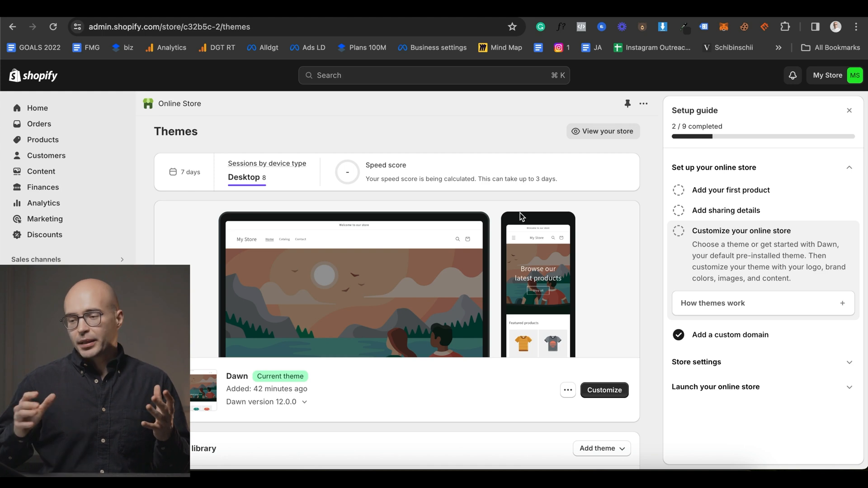
pyautogui.scroll(-3, 520, 213)
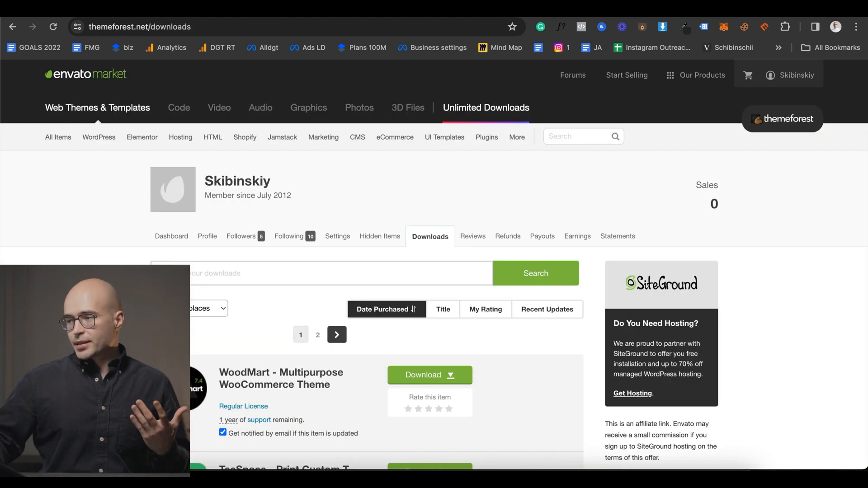
# - Download the purchased Foodly — One-Stop Food Shopify Theme from the ThemeForest account's downloads
pyautogui.moveTo(781, 79)
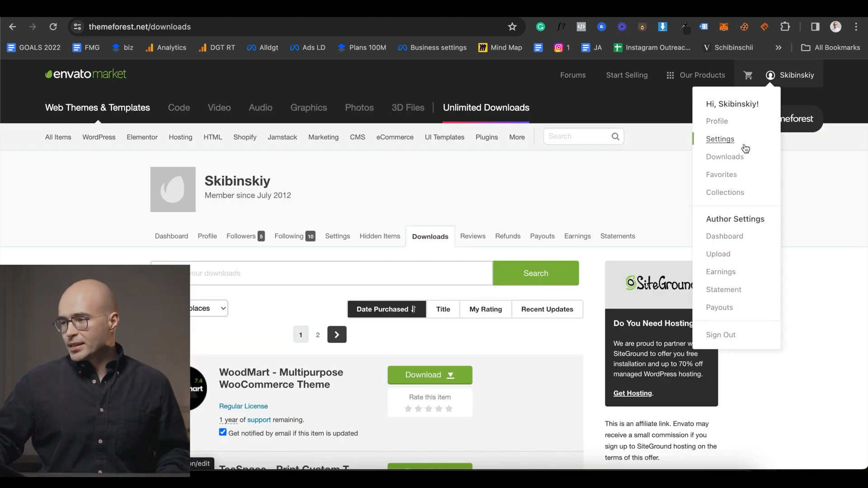
pyautogui.click(738, 159)
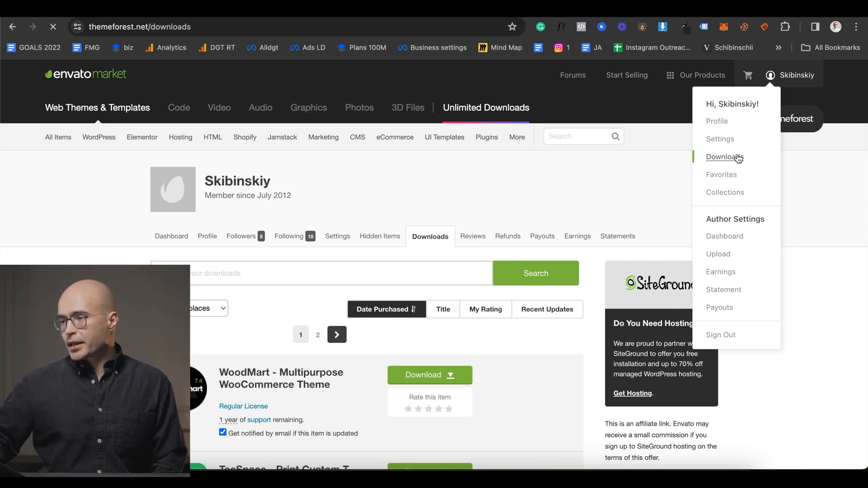
pyautogui.scroll(-10, 217, 289)
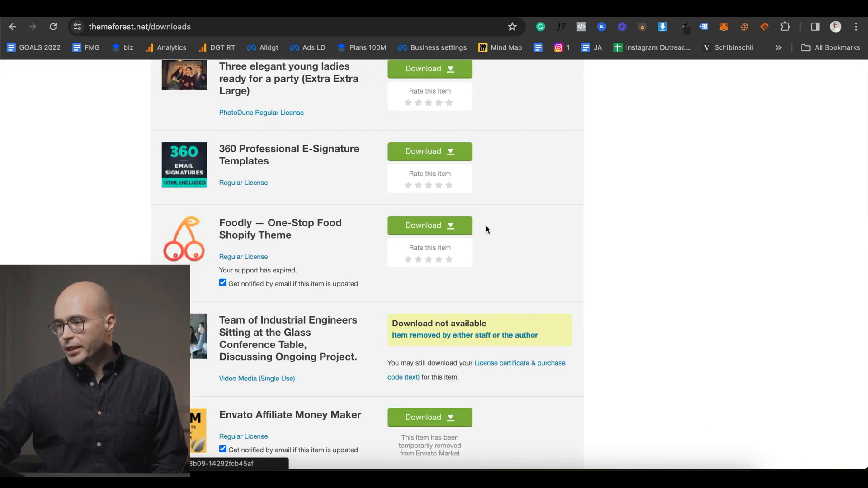
pyautogui.click(454, 228)
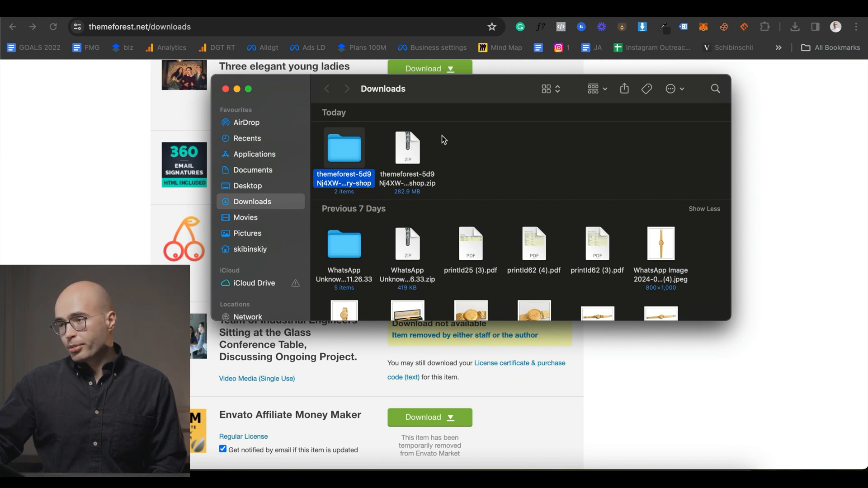
# - Upload the Foodly-shopify-theme-v-1-8-6 zip file from the Foodly theme folder to the Shopify theme library
pyautogui.click(571, 10)
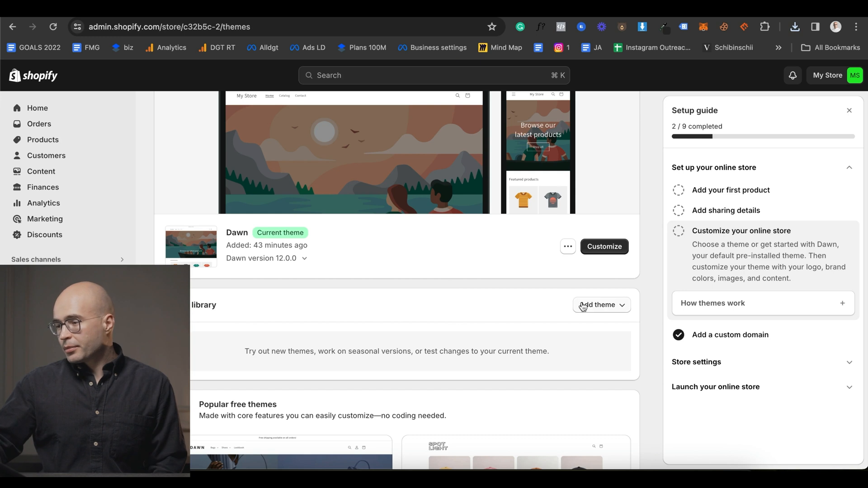
pyautogui.click(606, 305)
pyautogui.click(601, 354)
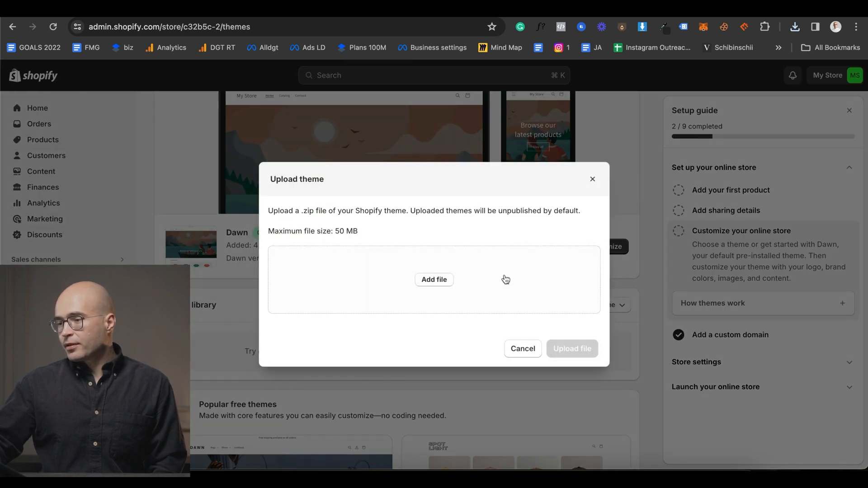
pyautogui.click(442, 280)
pyautogui.doubleClick(401, 111)
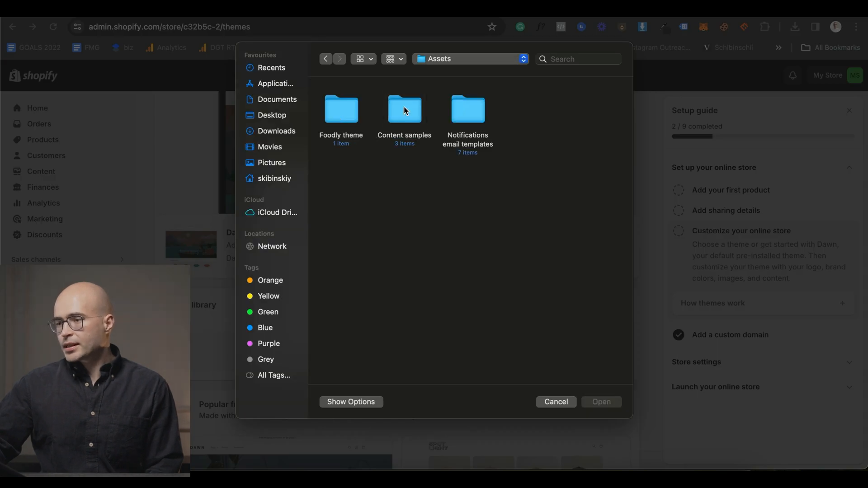
pyautogui.doubleClick(341, 110)
pyautogui.press('Return')
pyautogui.click(570, 349)
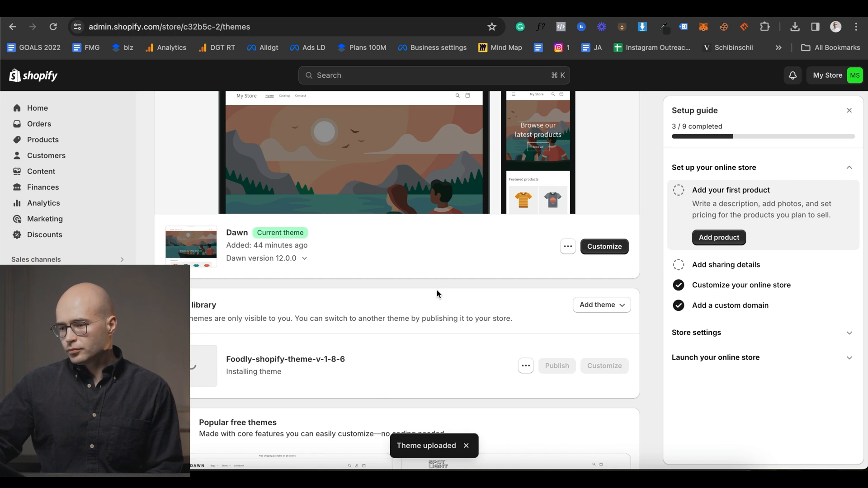
# - Publish Foodly-shopify-theme-v-1-8-6 from the theme library as the store's current theme
pyautogui.scroll(-2, 403, 321)
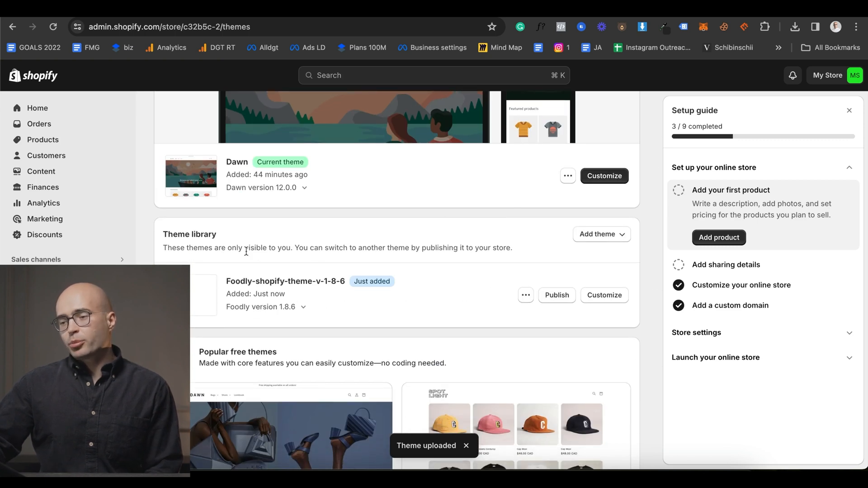
pyautogui.click(556, 296)
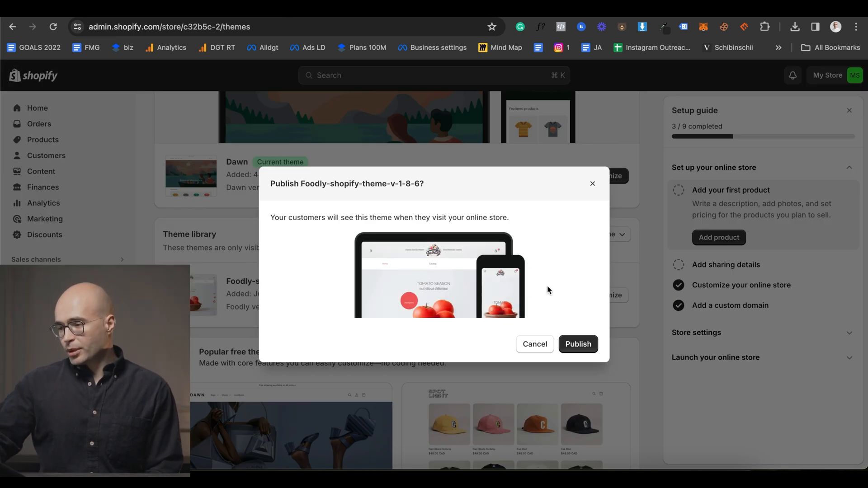
pyautogui.click(579, 344)
pyautogui.scroll(4, 484, 247)
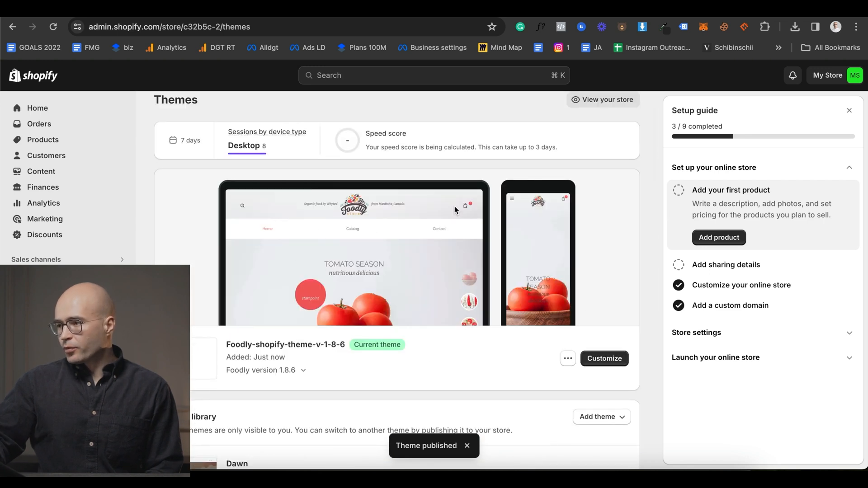
# - View the live storefront with the Foodly theme and look through its home page sections
pyautogui.scroll(1, 454, 209)
pyautogui.click(597, 131)
pyautogui.scroll(-10, 262, 223)
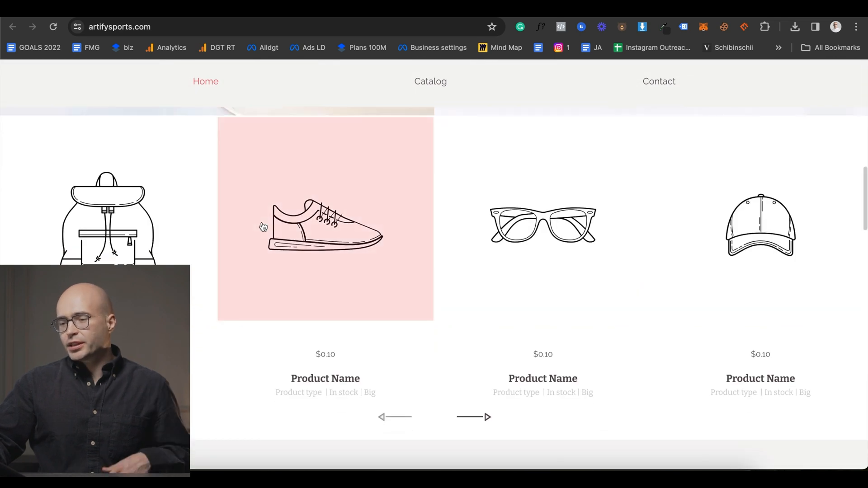
pyautogui.scroll(10, 262, 223)
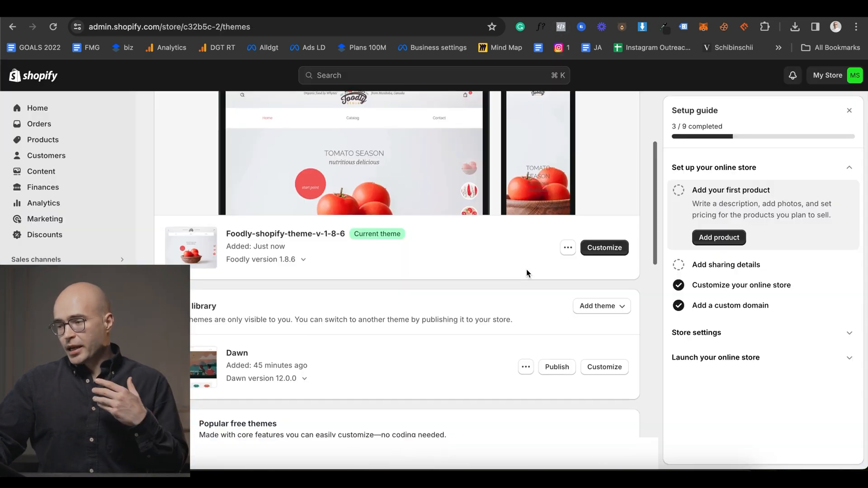
# - Publish the Dawn theme from the theme library as the store's current theme
pyautogui.scroll(1, 526, 273)
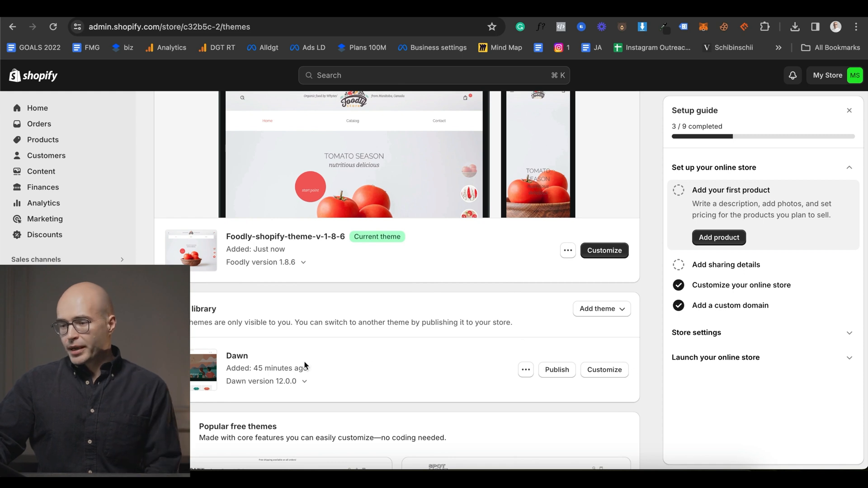
pyautogui.click(548, 372)
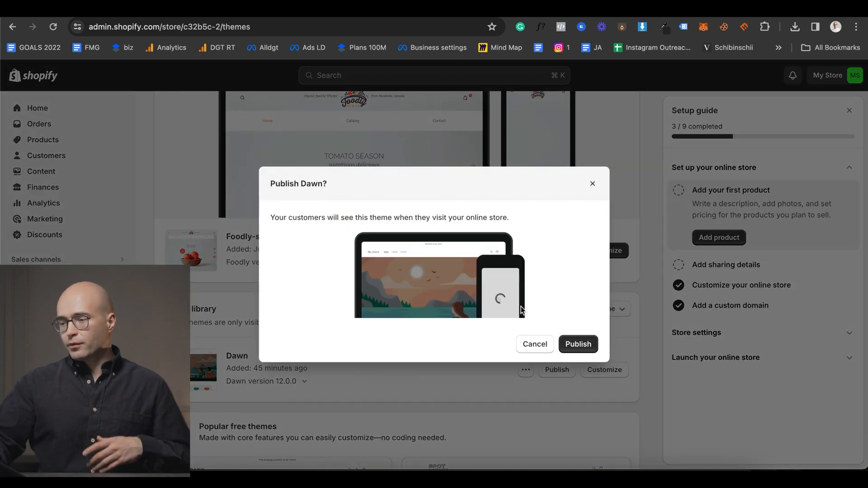
pyautogui.click(579, 344)
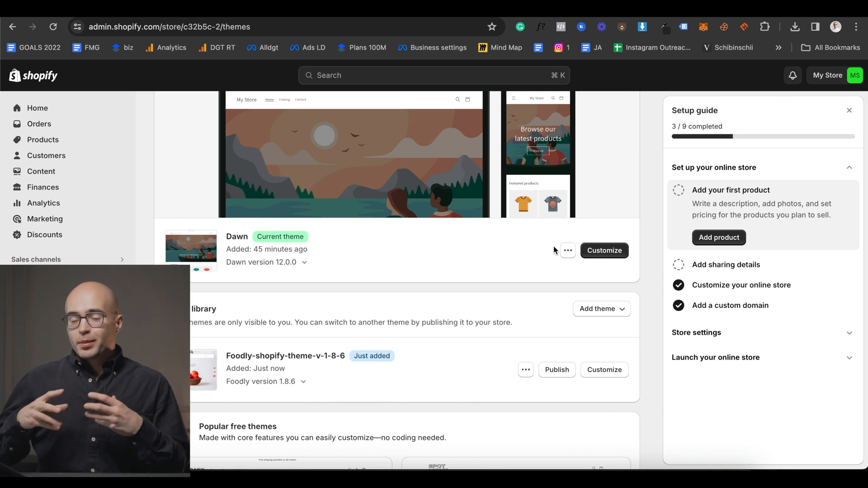
# - Open the Dawn theme for customization and view the logo options in its theme settings
pyautogui.scroll(3, 479, 222)
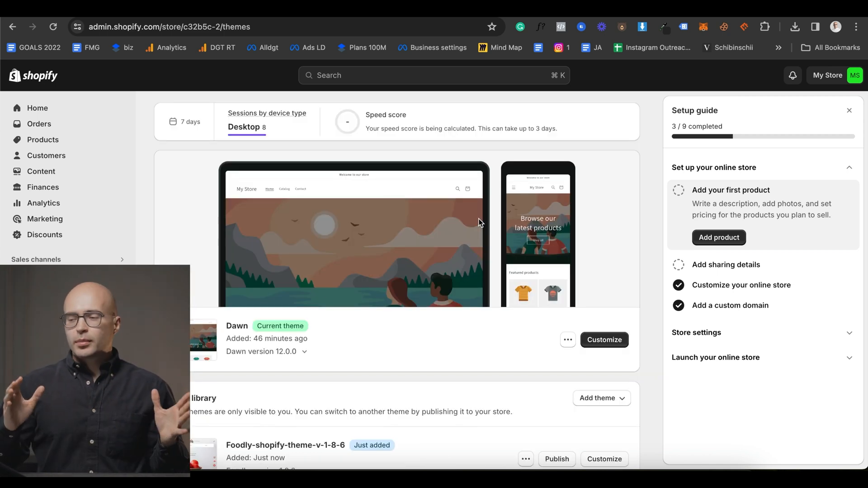
pyautogui.click(605, 339)
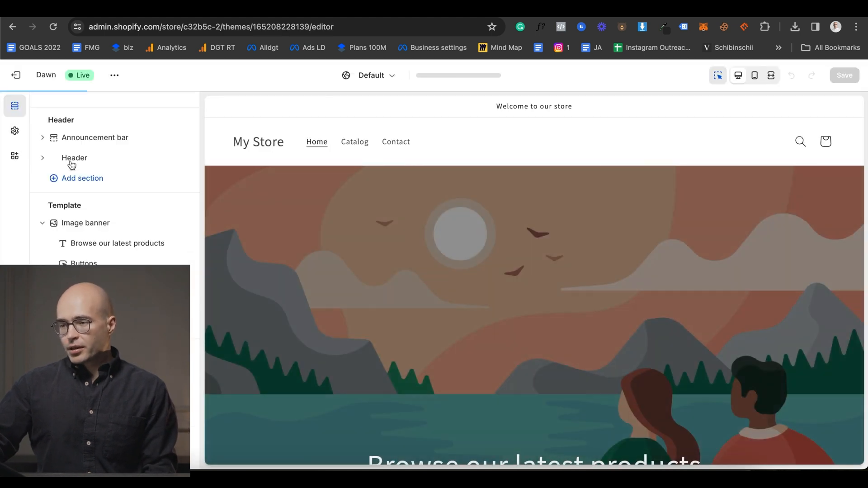
pyautogui.click(14, 130)
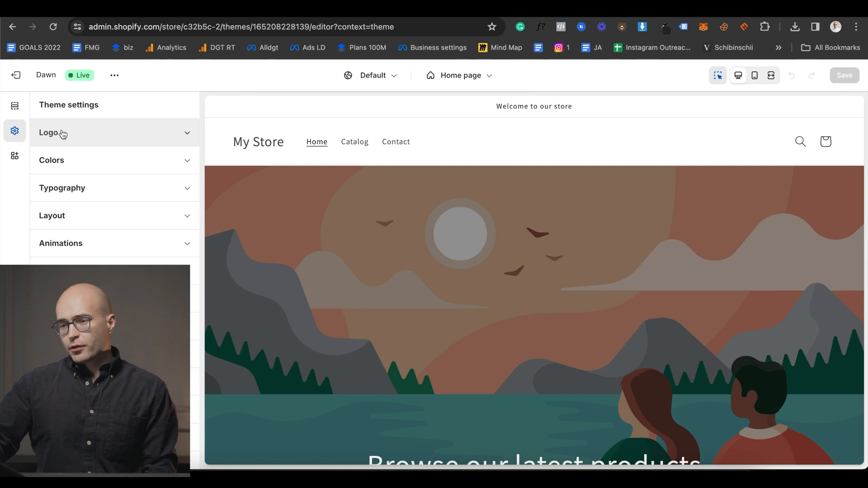
pyautogui.click(70, 133)
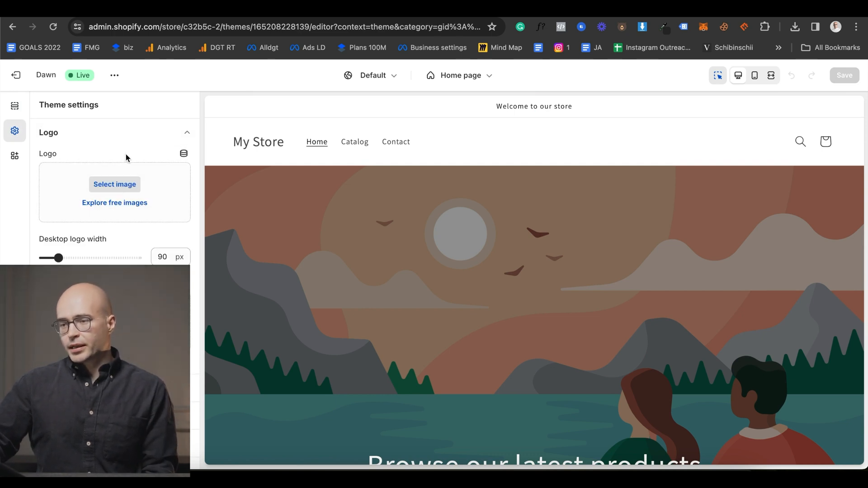
pyautogui.scroll(-6, 98, 177)
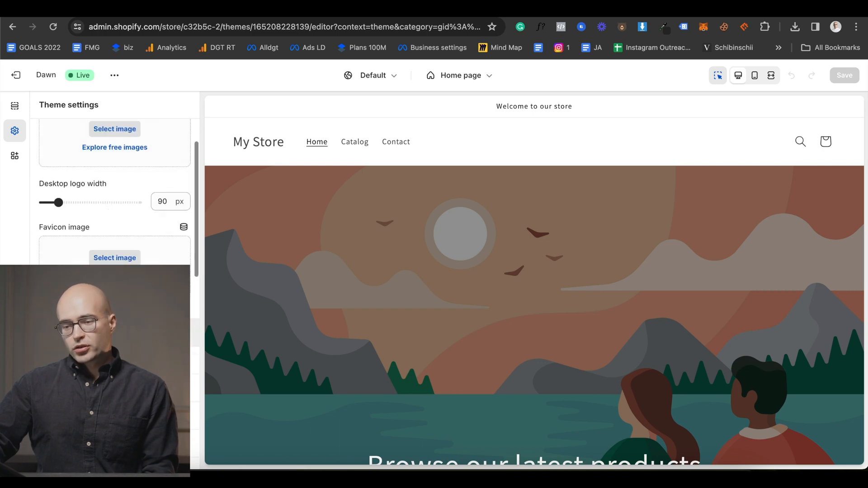
# - Set the body font to Helvetica in the theme's typography settings
pyautogui.scroll(-5, 95, 204)
pyautogui.scroll(-2, 85, 237)
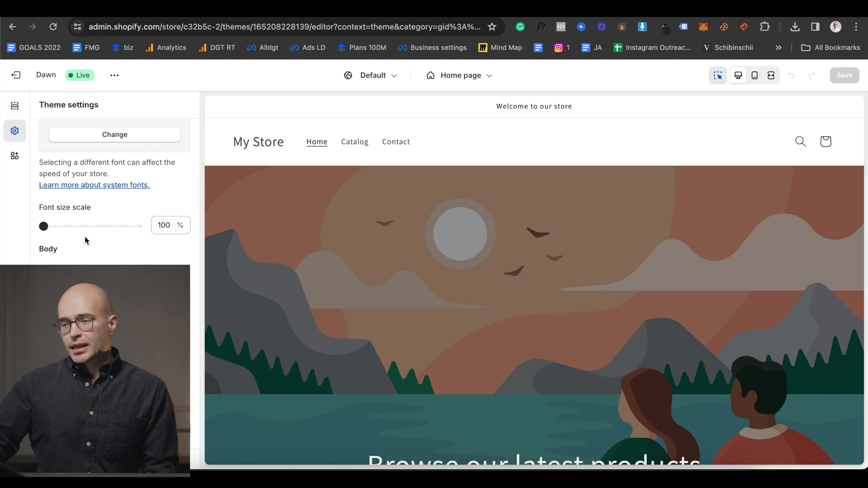
pyautogui.scroll(-1, 85, 236)
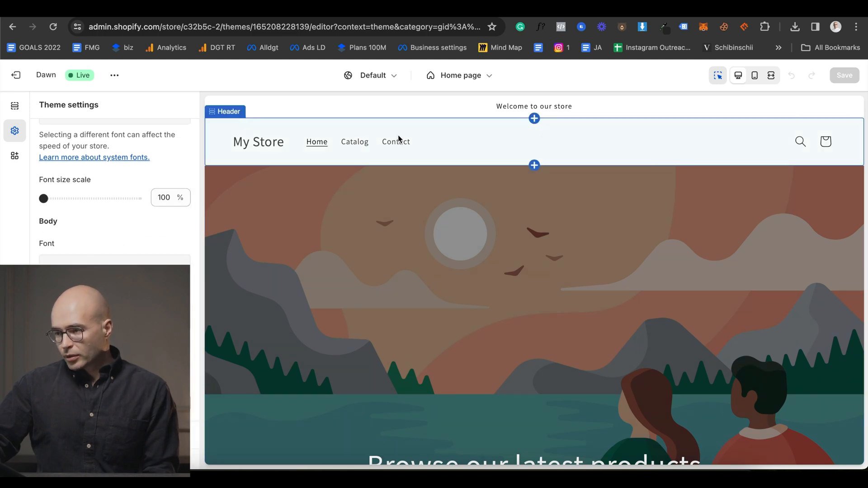
pyautogui.click(108, 309)
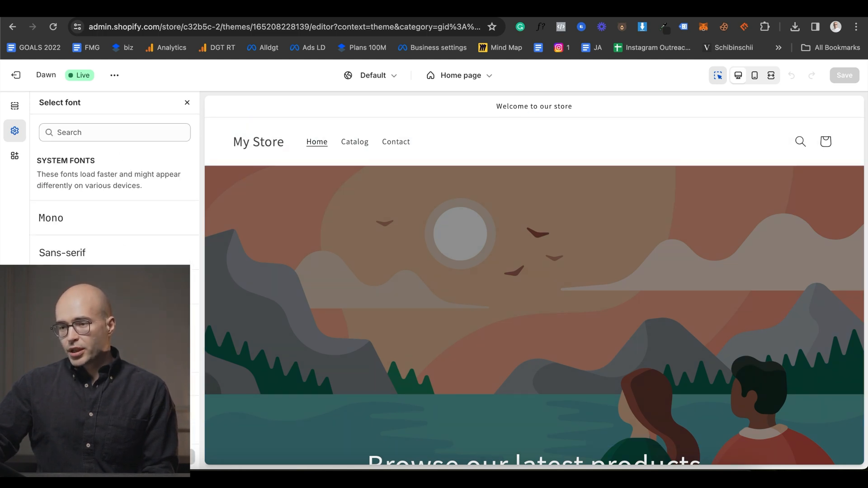
pyautogui.scroll(-10, 100, 256)
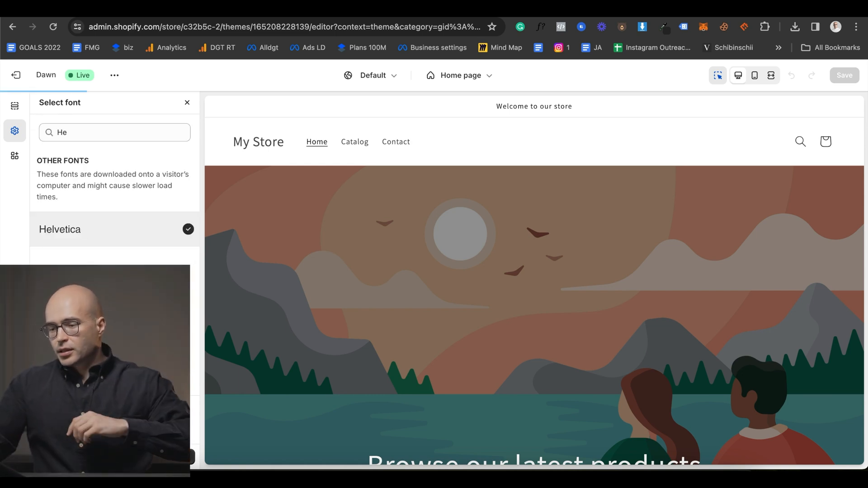
pyautogui.click(179, 457)
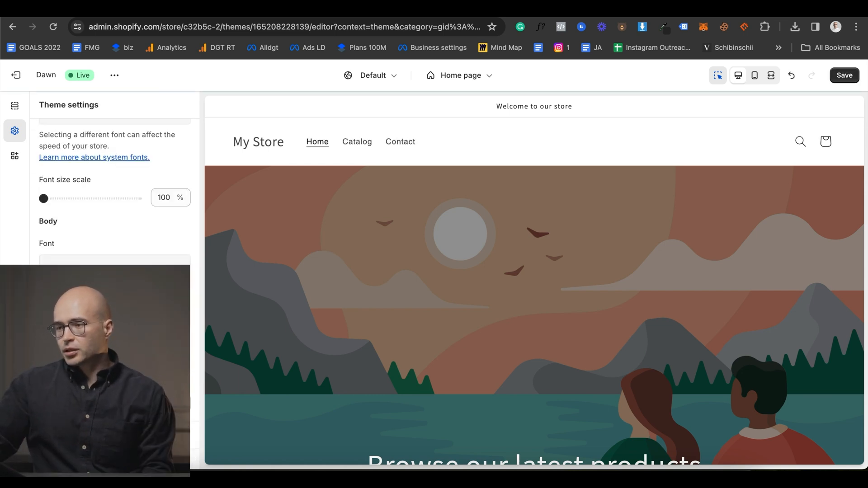
# - Review the theme's layout, animation, button and search behavior settings
pyautogui.scroll(-2, 115, 292)
pyautogui.scroll(-5, 98, 242)
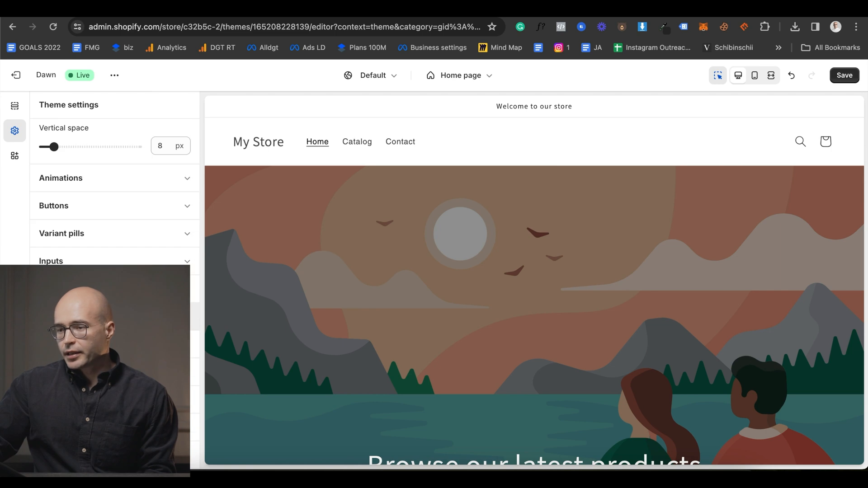
pyautogui.click(77, 183)
pyautogui.scroll(-10, 75, 215)
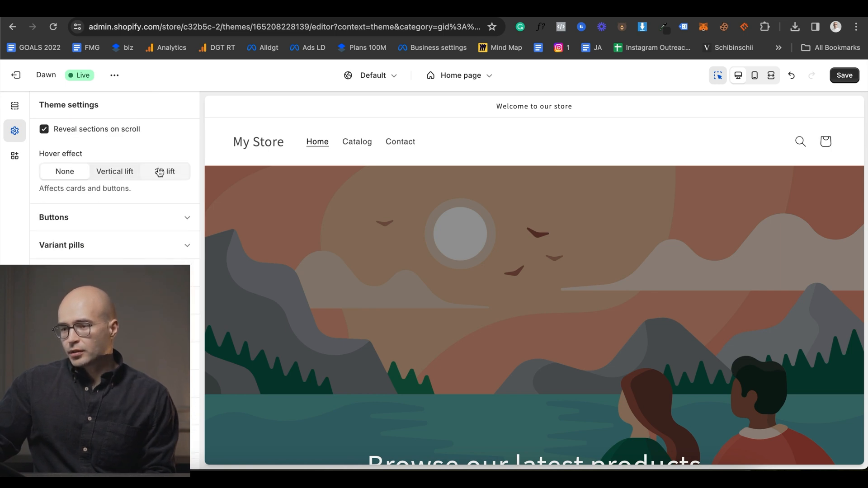
pyautogui.click(96, 214)
pyautogui.scroll(-10, 96, 213)
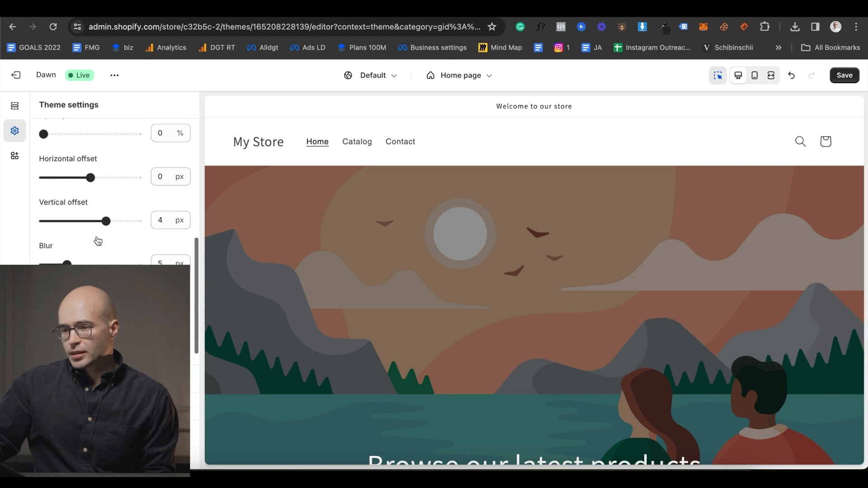
pyautogui.scroll(-15, 79, 263)
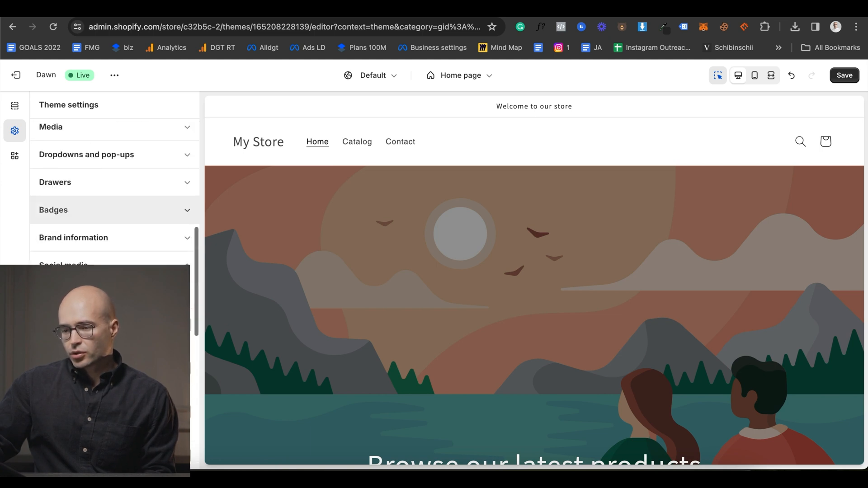
pyautogui.scroll(-2, 79, 263)
pyautogui.click(96, 324)
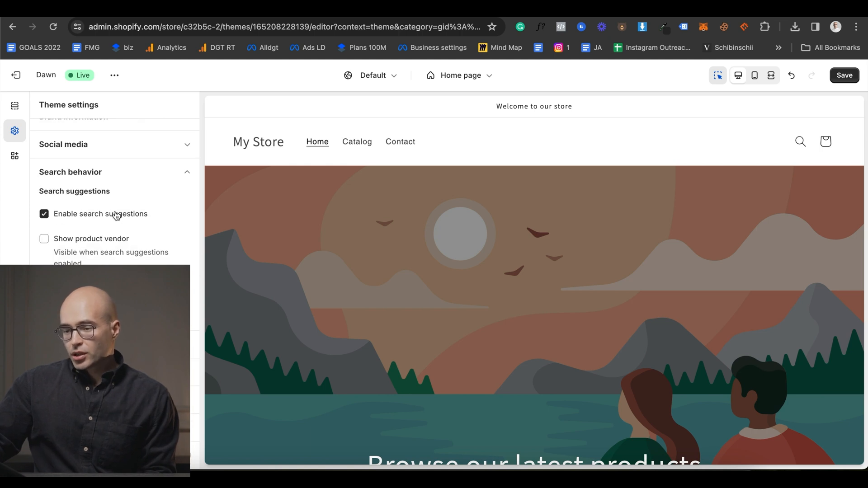
# - Enable the cart note in the theme's cart settings and view the available color schemes
pyautogui.click(83, 372)
pyautogui.scroll(-2, 80, 290)
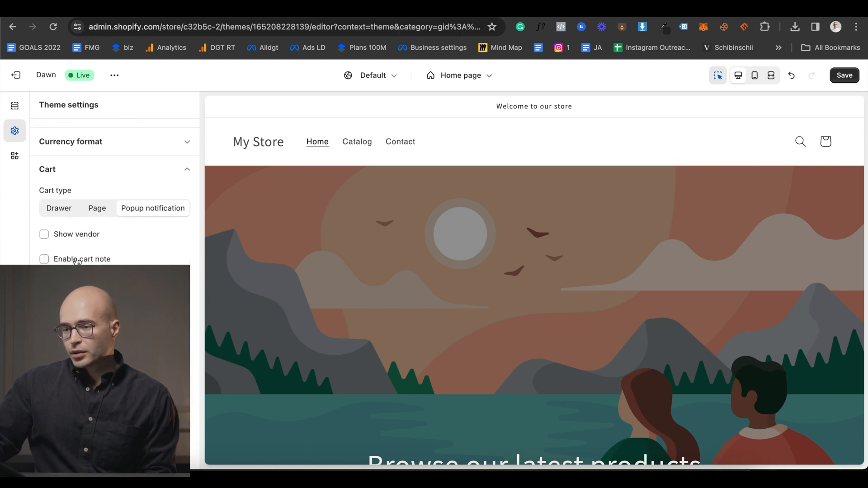
pyautogui.scroll(-2, 84, 260)
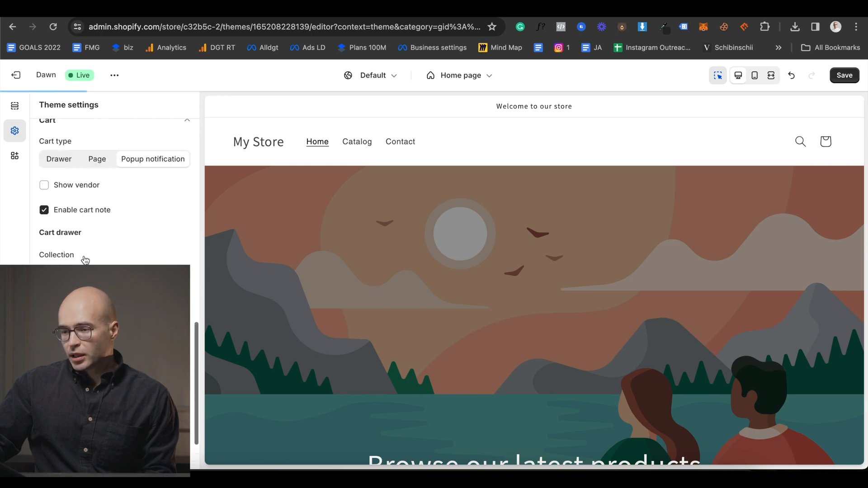
pyautogui.scroll(-2, 86, 289)
pyautogui.click(95, 337)
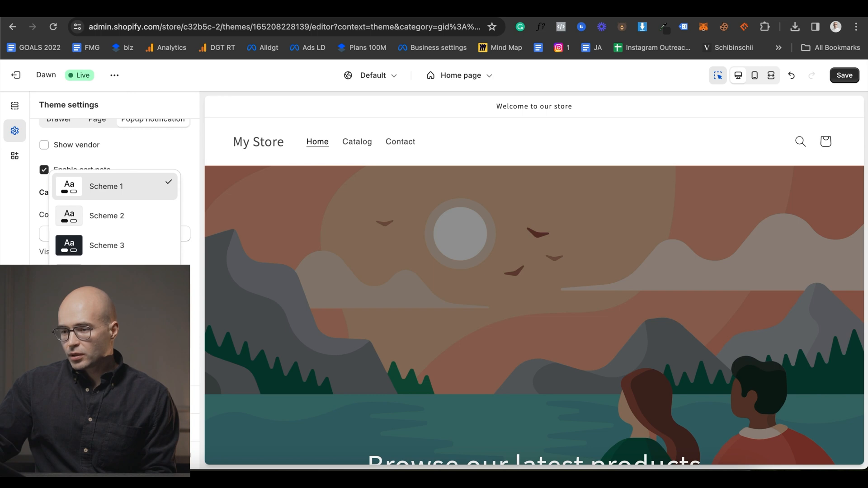
pyautogui.press('Escape')
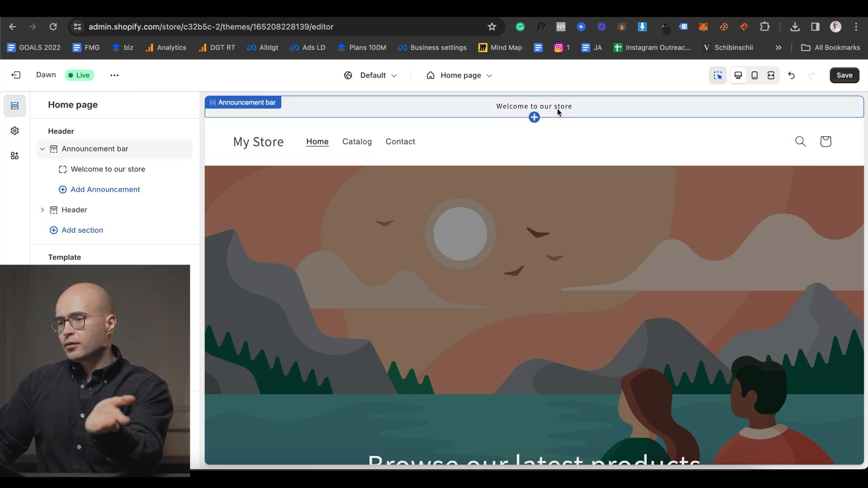
# - Change the announcement bar text to "Free Shipping on order over $100"
pyautogui.click(132, 168)
pyautogui.tripleClick(103, 154)
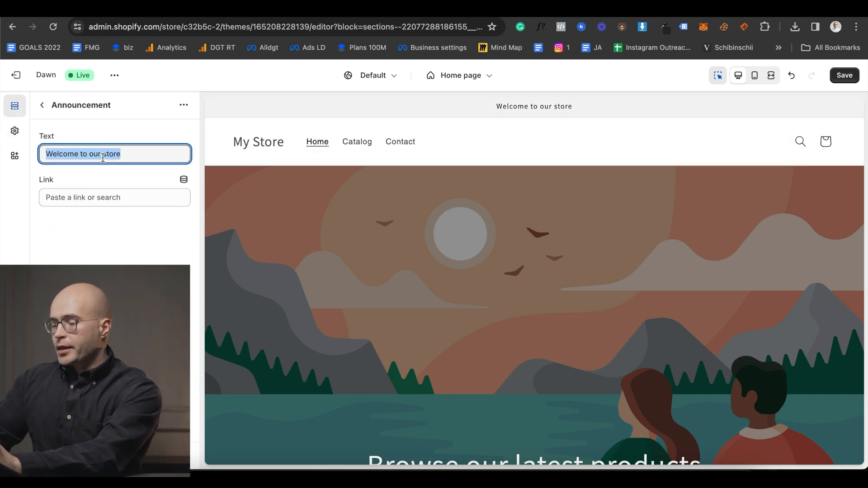
pyautogui.write('Free Shipping on order over')
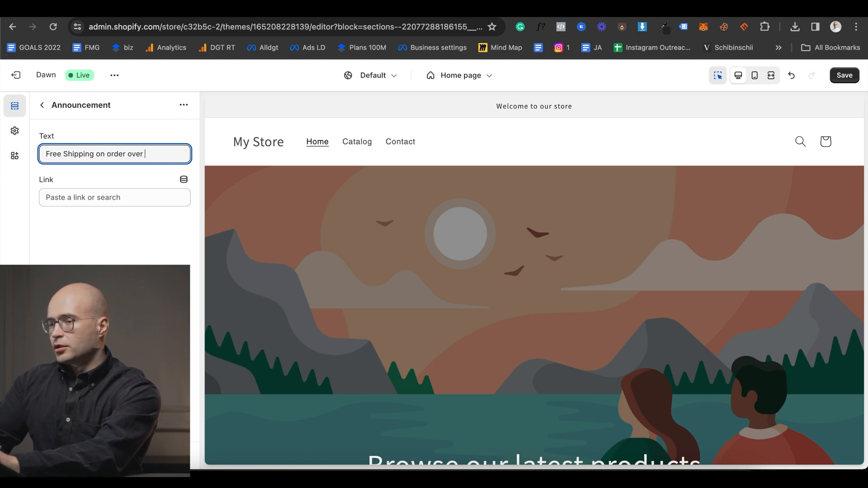
pyautogui.press('Left')
pyautogui.press('Left')
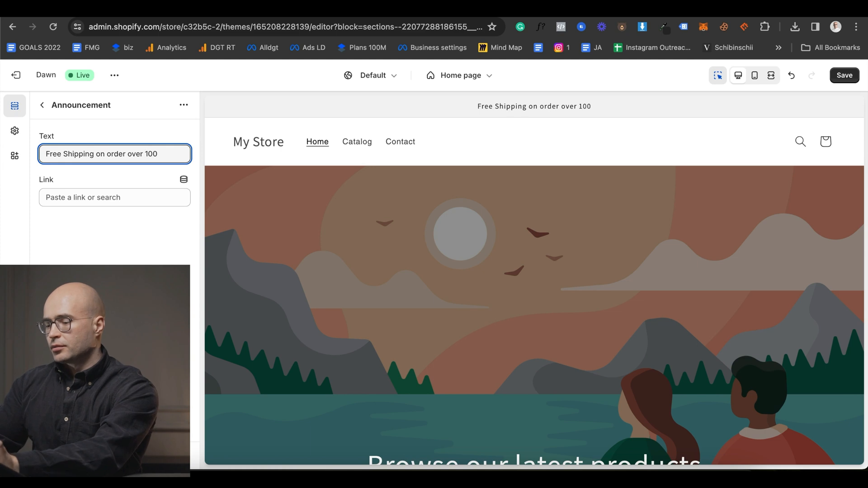
pyautogui.write('$')
# - Link the announcement bar message to All collections
pyautogui.click(100, 198)
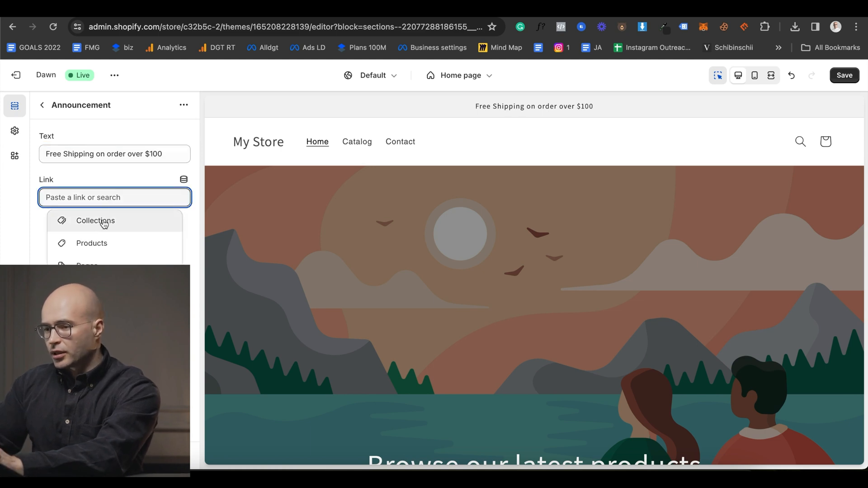
pyautogui.click(104, 221)
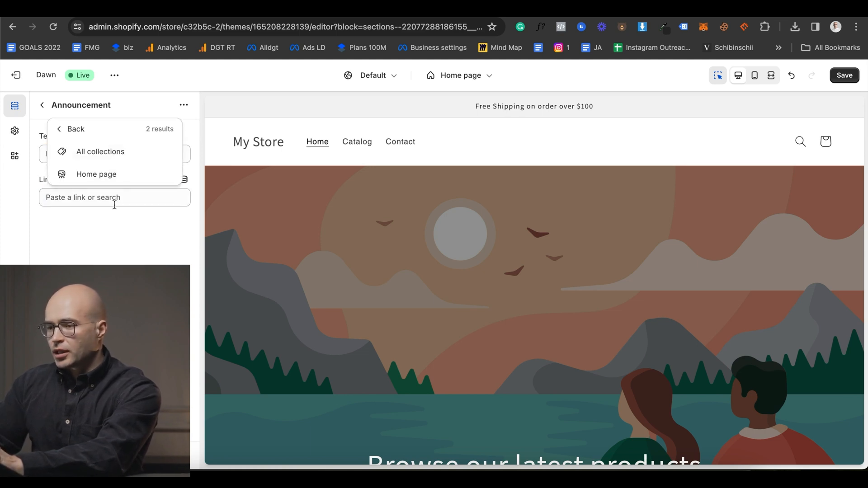
pyautogui.click(121, 156)
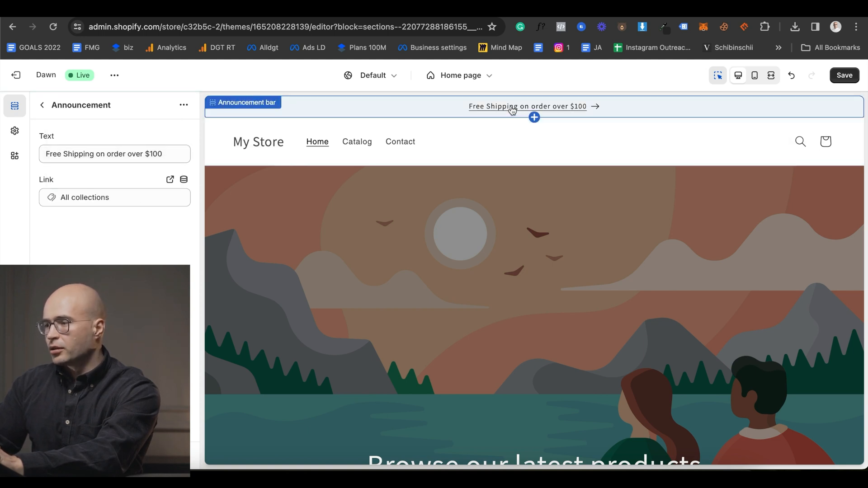
# - Examine the Header and Image banner section settings and the home page preview down to the email signup
pyautogui.click(43, 106)
pyautogui.click(86, 210)
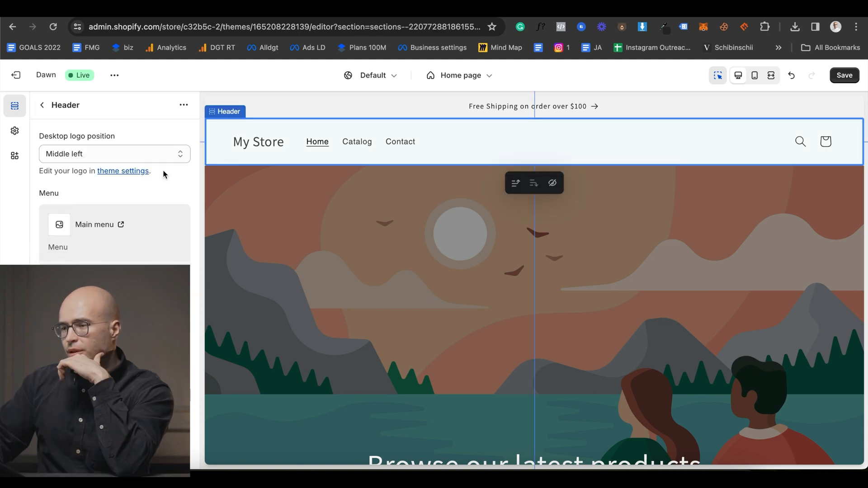
pyautogui.scroll(-10, 118, 232)
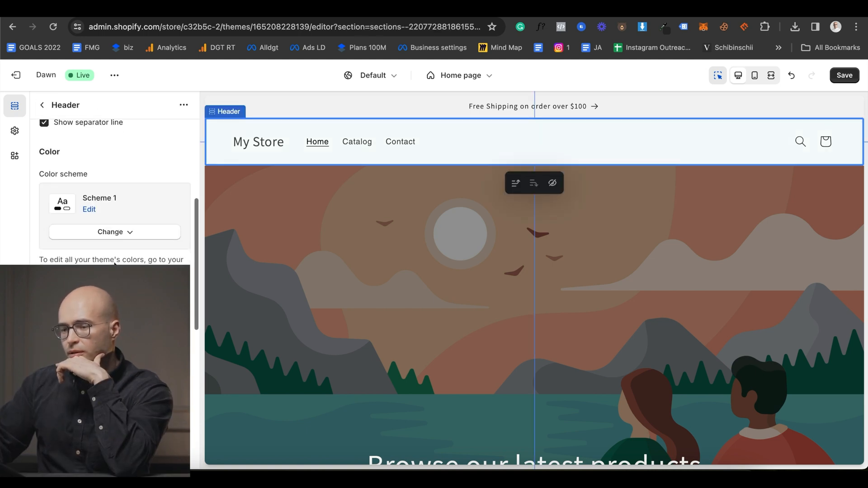
pyautogui.click(371, 257)
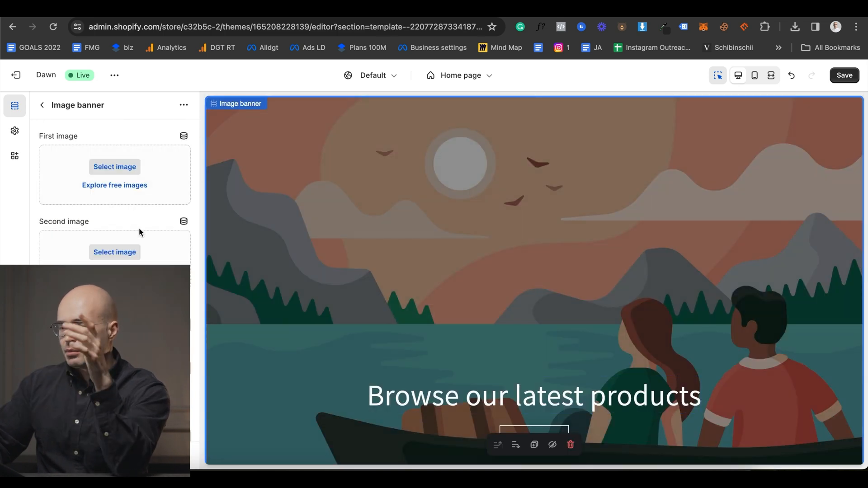
pyautogui.scroll(-4, 115, 199)
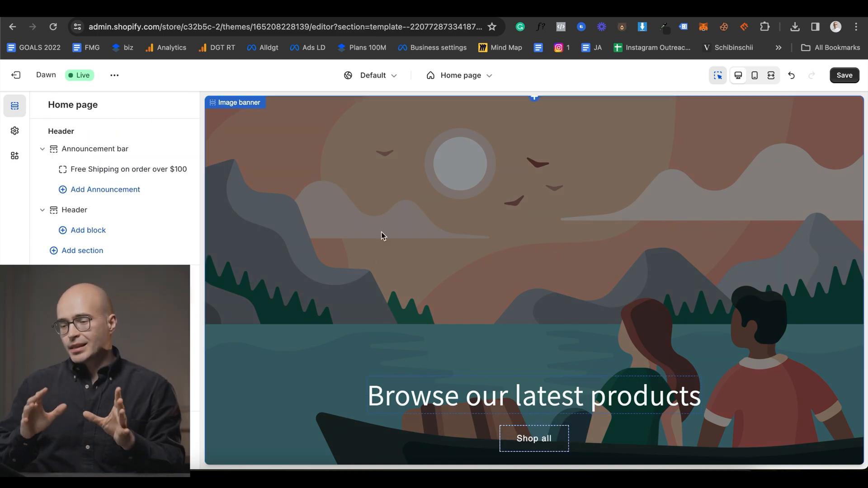
pyautogui.scroll(-3, 317, 172)
pyautogui.scroll(-7, 328, 250)
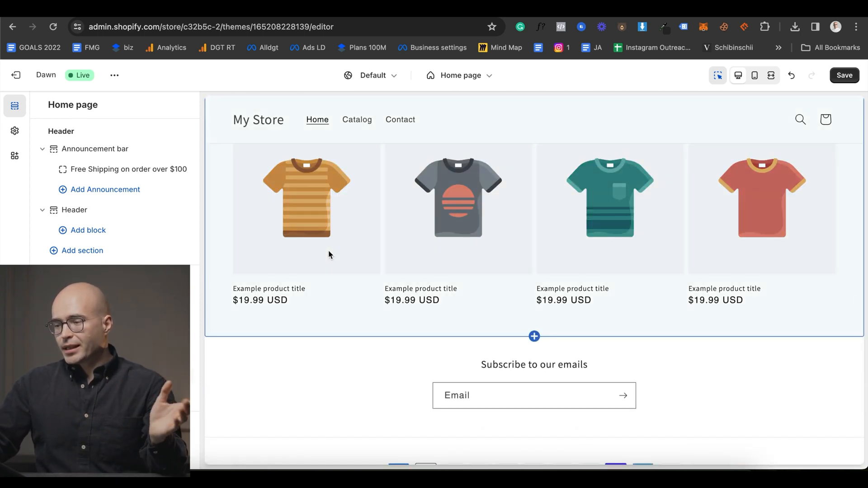
pyautogui.scroll(-2, 328, 251)
pyautogui.scroll(10, 328, 250)
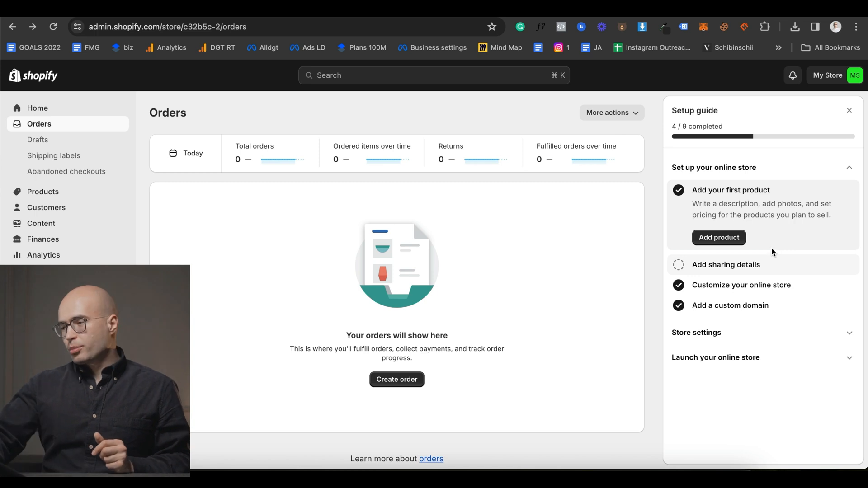
# - Start adding a new product and title it "Gold Watch"
pyautogui.click(723, 240)
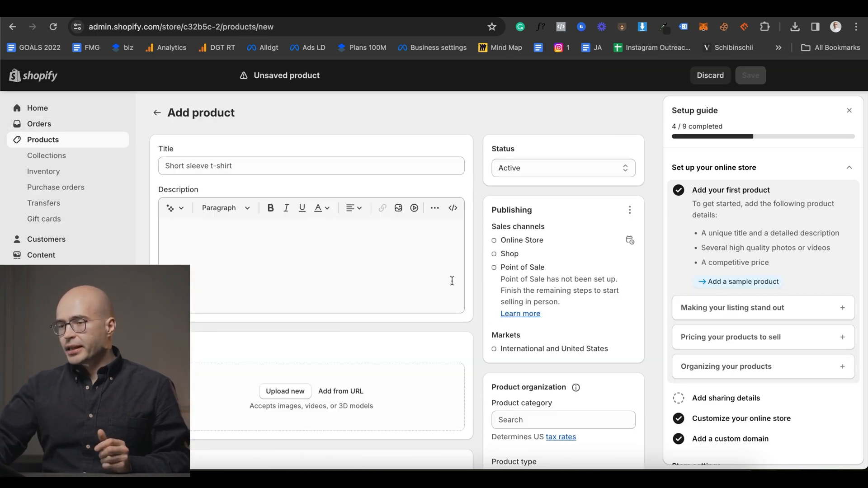
pyautogui.click(268, 168)
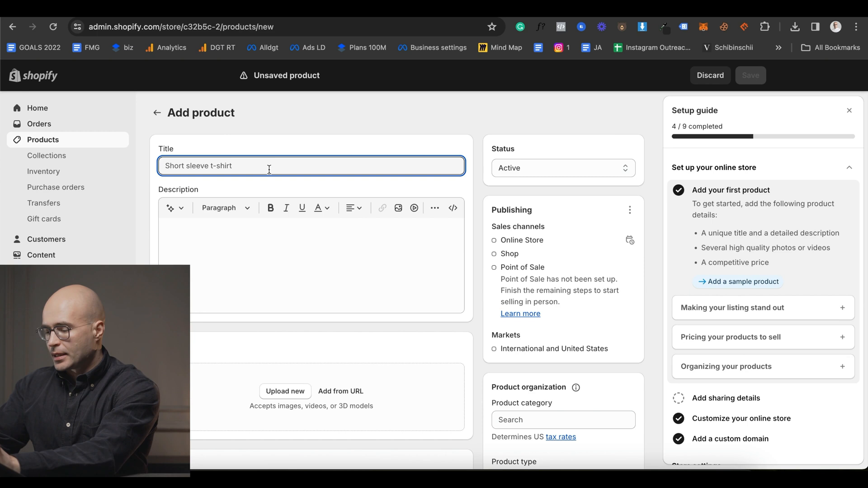
pyautogui.write('Gold Watch')
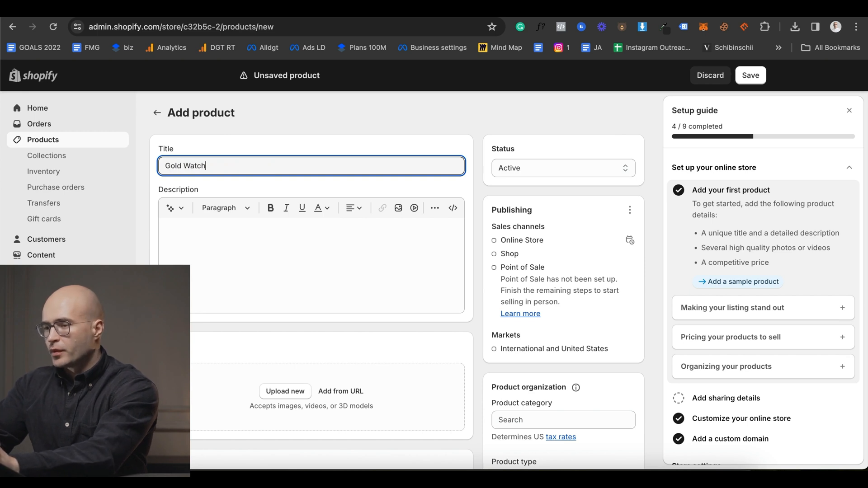
# - Upload three gold watch photos from Downloads as product media and move the full-length watch photo to first place
pyautogui.scroll(-3, 197, 412)
pyautogui.click(285, 307)
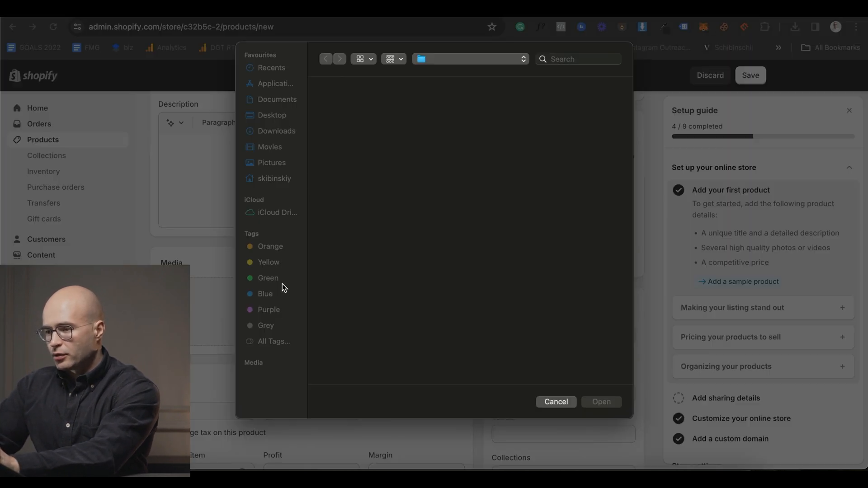
pyautogui.click(343, 257)
pyautogui.keyDown('super'); pyautogui.click(400, 259); pyautogui.keyUp('super')
pyautogui.keyDown('super'); pyautogui.click(459, 181); pyautogui.keyUp('super')
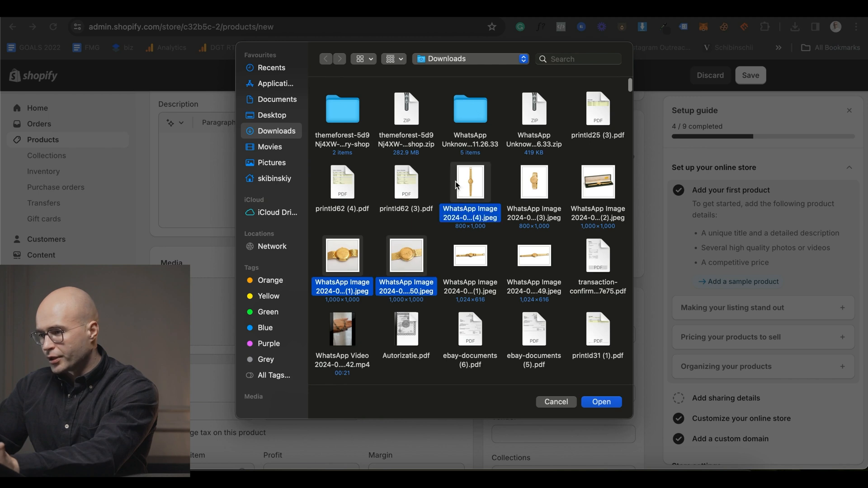
pyautogui.click(601, 401)
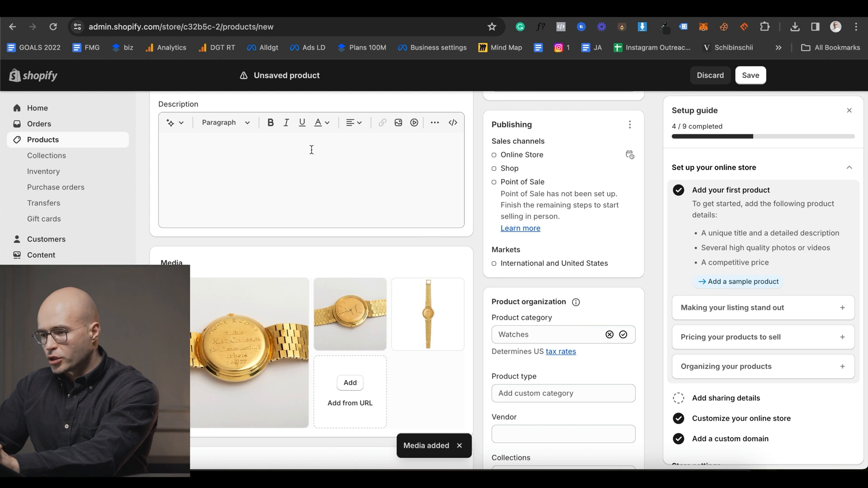
pyautogui.moveTo(416, 294); pyautogui.dragTo(208, 319)
# - Enter "Test test test" as the product description
pyautogui.scroll(1, 300, 222)
pyautogui.click(300, 220)
pyautogui.write('Te')
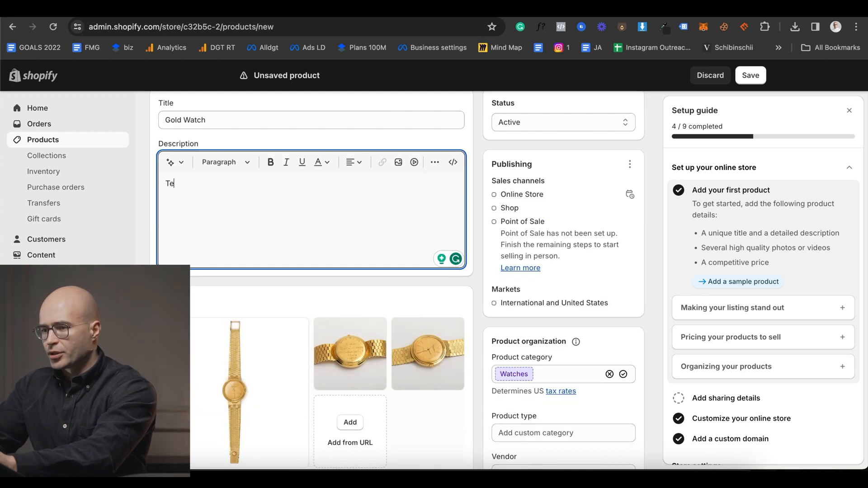
pyautogui.write('st test test')
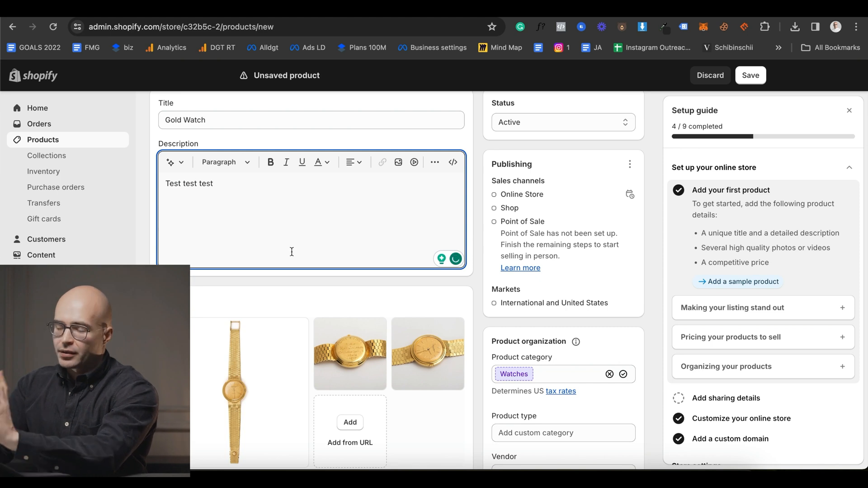
# - Set the Gold Watch's price to $2,000
pyautogui.scroll(-2, 293, 251)
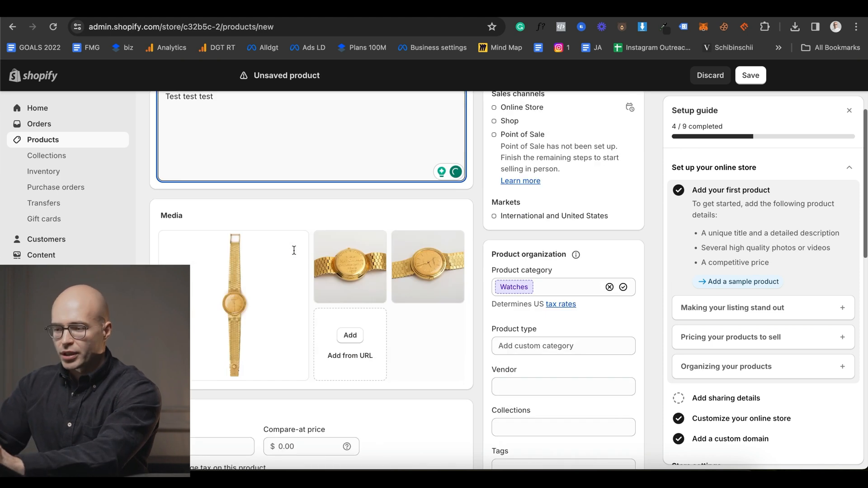
pyautogui.scroll(-1, 297, 318)
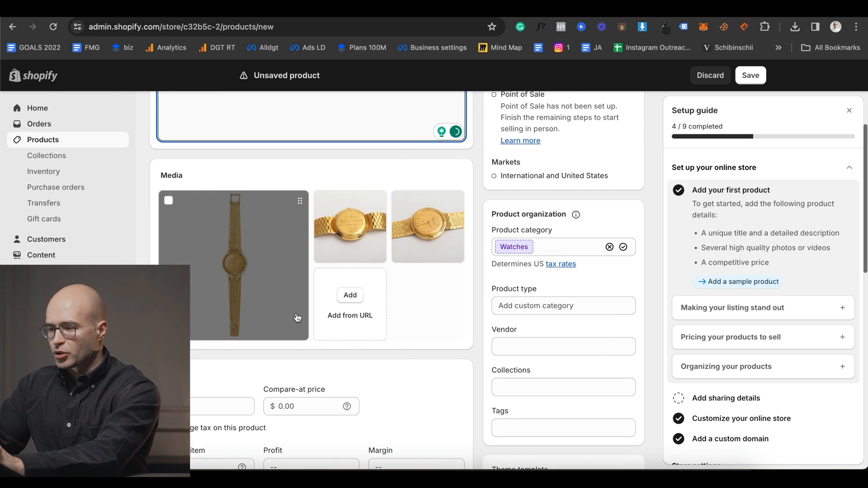
pyautogui.scroll(-2, 290, 317)
pyautogui.click(205, 328)
pyautogui.write('1')
pyautogui.press('BackSpace')
pyautogui.write('2,')
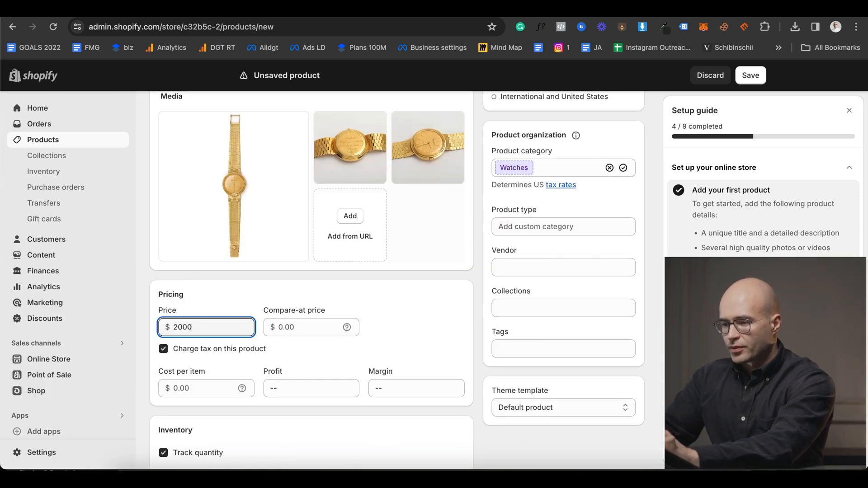
pyautogui.write('000')
# - Set the Gold Watch's cost per item to $1,000
pyautogui.click(222, 391)
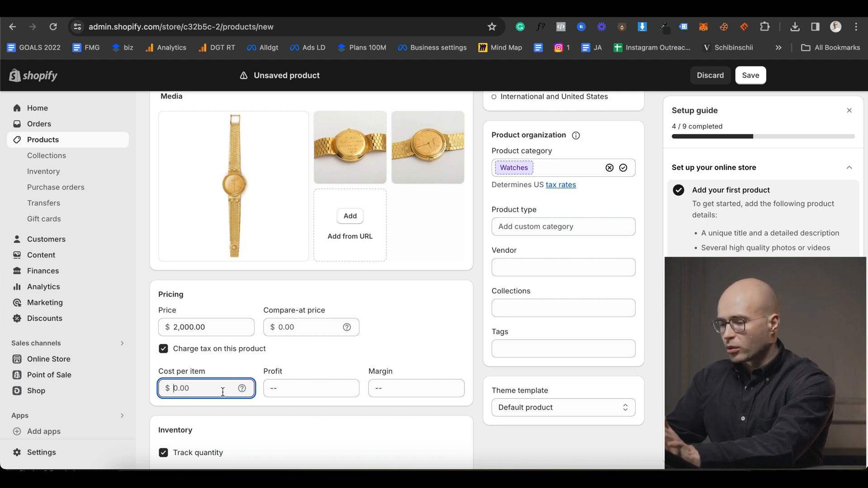
pyautogui.write('1000')
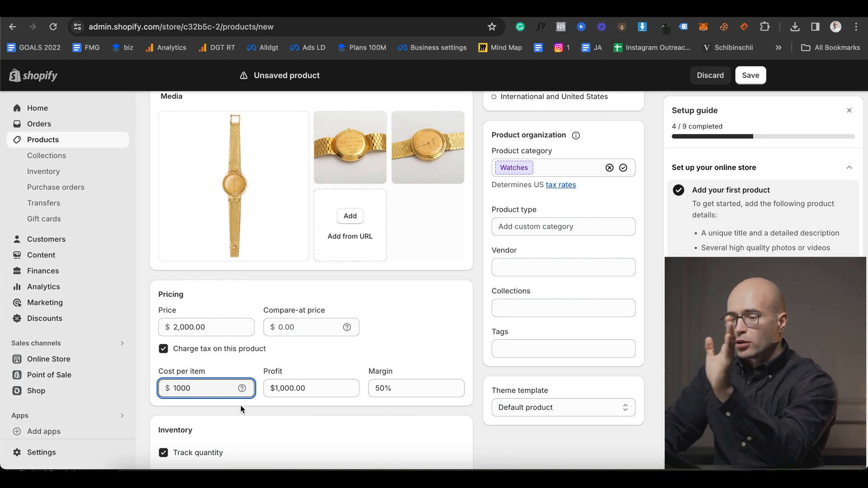
pyautogui.press('super+a')
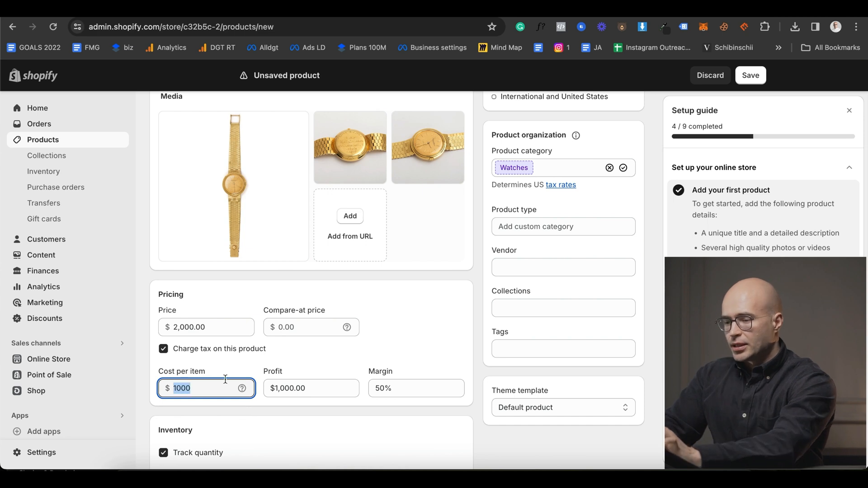
pyautogui.press('Tab')
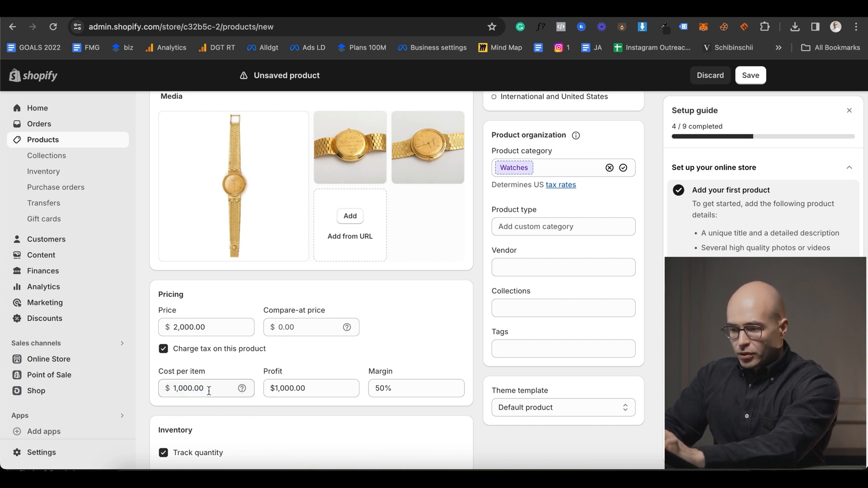
# - Set the product's inventory quantity to 3 and allow it to continue selling when out of stock
pyautogui.scroll(-3, 394, 388)
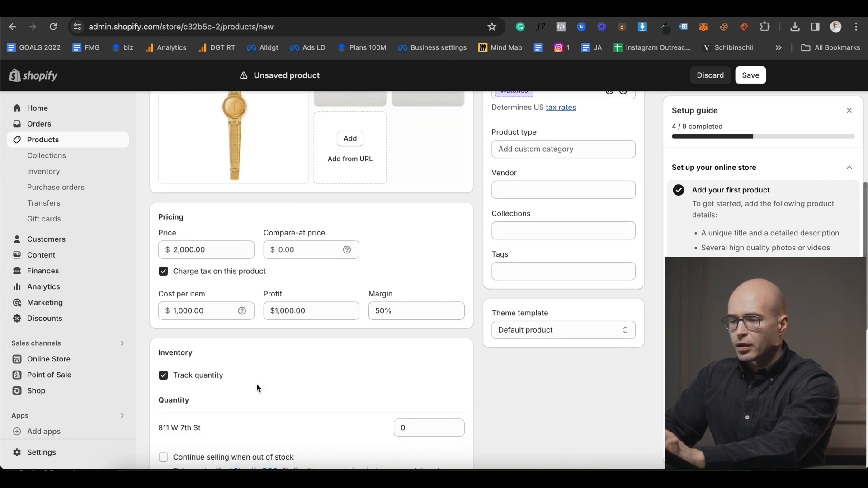
pyautogui.scroll(-2, 256, 383)
pyautogui.scroll(-2, 238, 339)
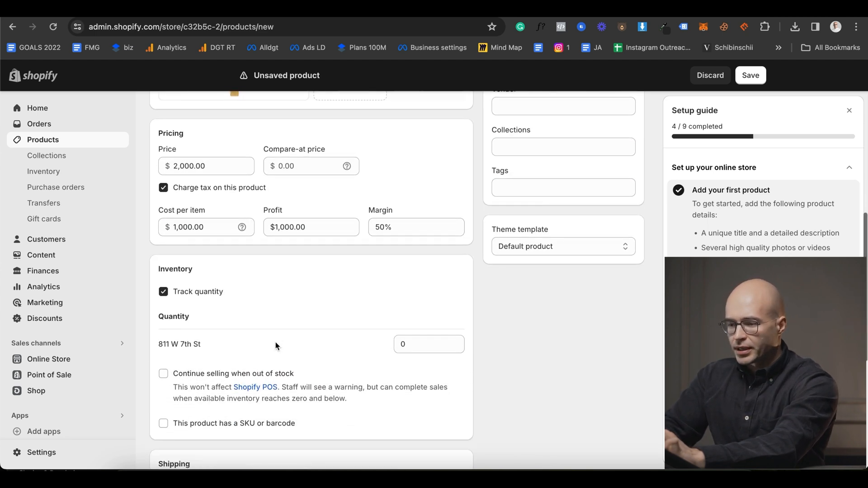
pyautogui.click(418, 333)
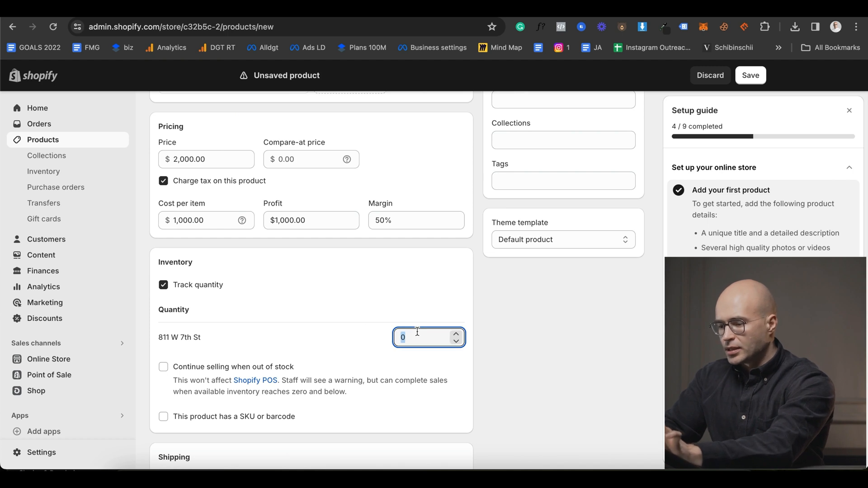
pyautogui.write('3')
pyautogui.scroll(-2, 370, 362)
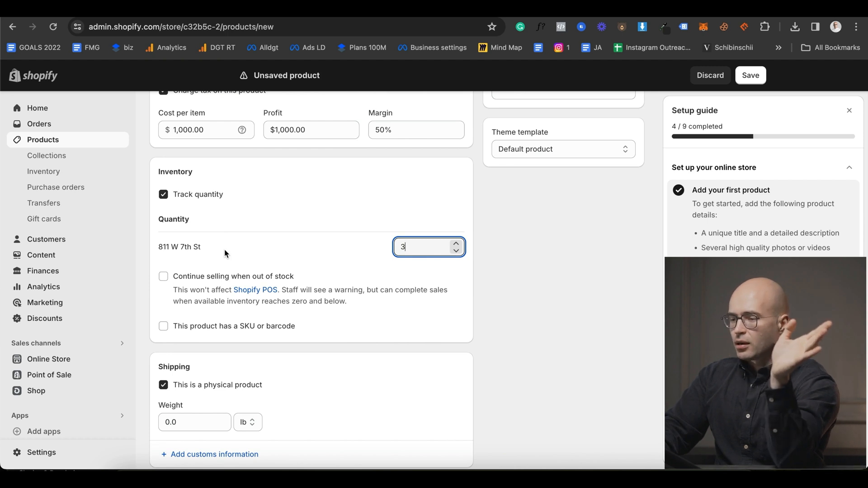
pyautogui.click(189, 281)
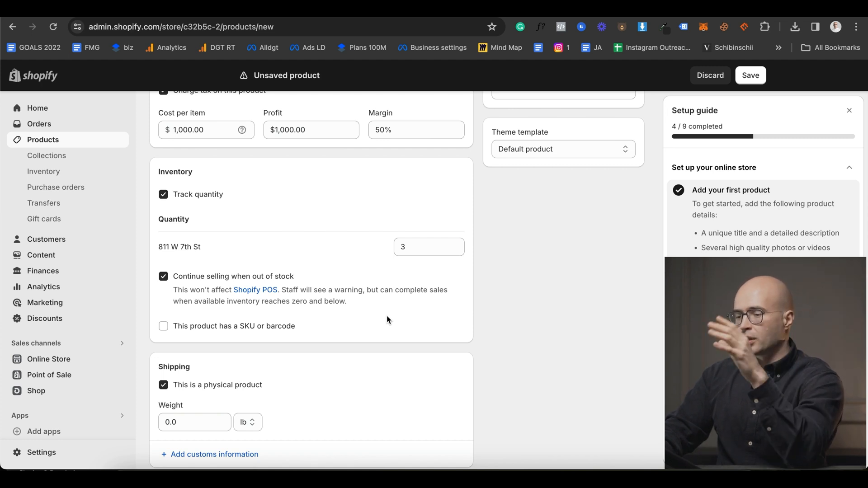
# - Set the product's shipping weight to 1 kg
pyautogui.scroll(-2, 387, 316)
pyautogui.click(200, 371)
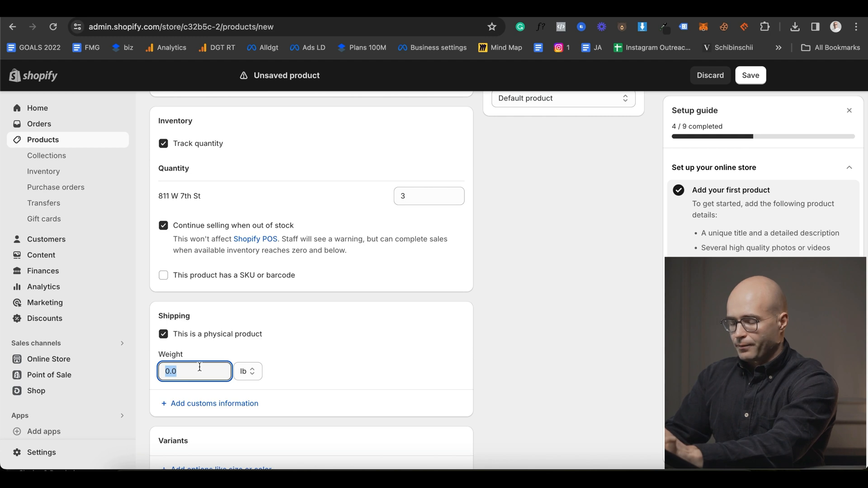
pyautogui.click(253, 372)
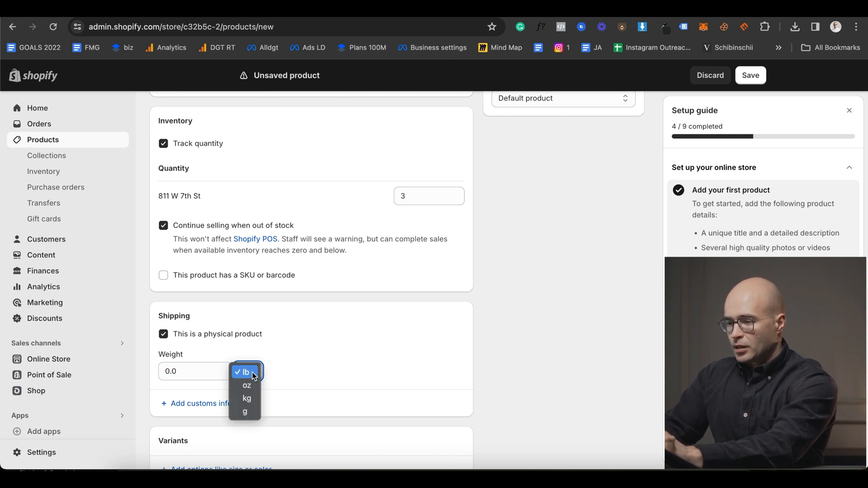
pyautogui.click(247, 398)
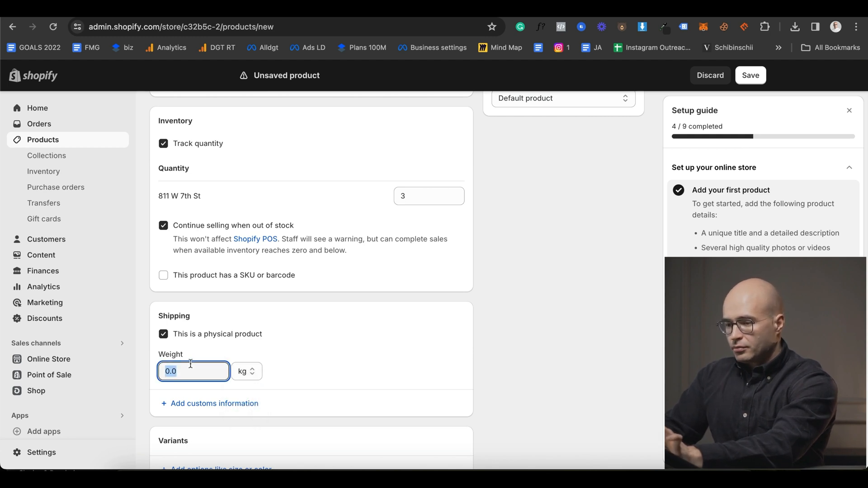
pyautogui.write('1')
pyautogui.click(281, 372)
# - Add a Size variant option to the product with the values 18cm and 20cm
pyautogui.scroll(-5, 281, 371)
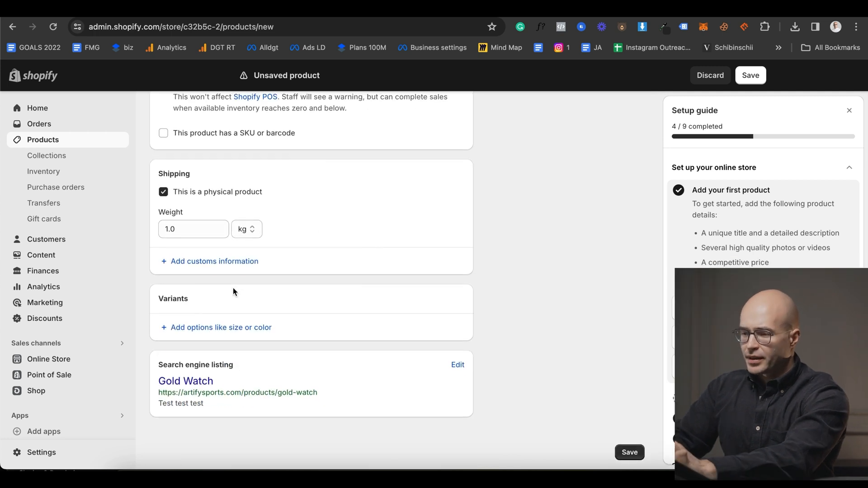
pyautogui.click(222, 328)
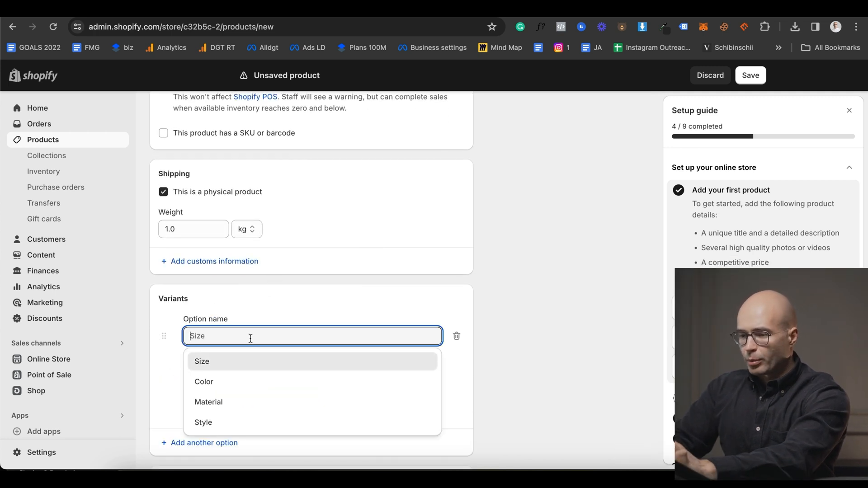
pyautogui.click(231, 349)
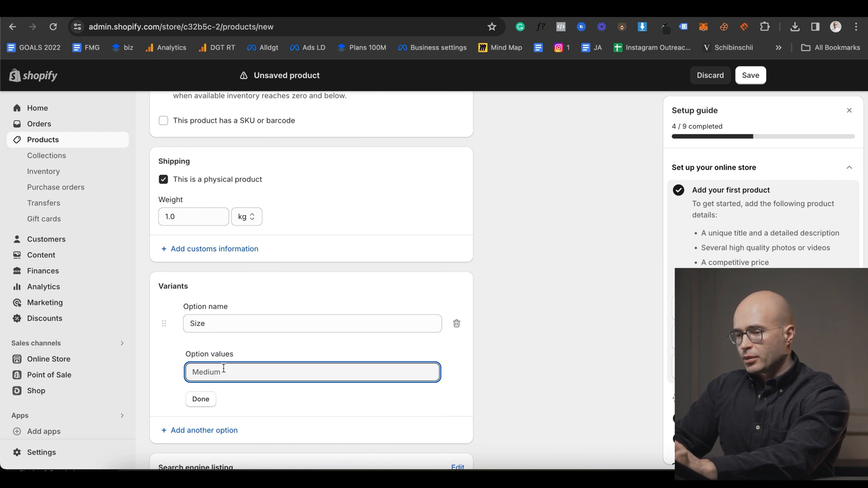
pyautogui.write('18cm')
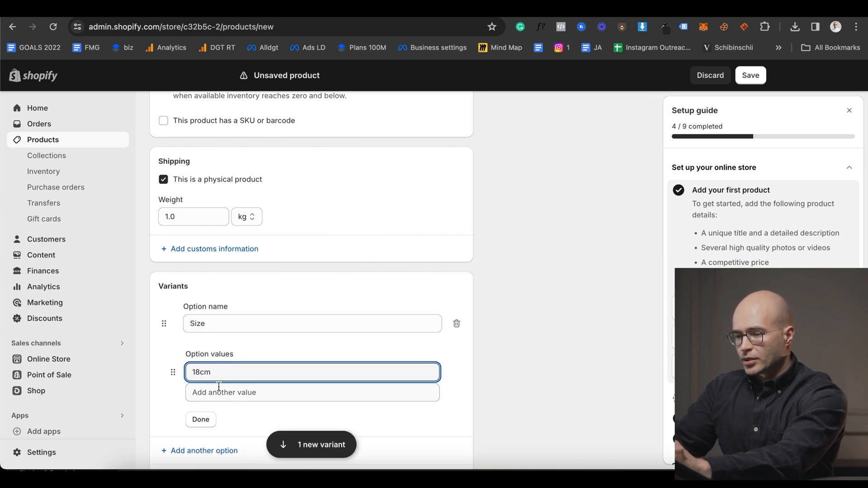
pyautogui.click(219, 389)
pyautogui.write('20cm')
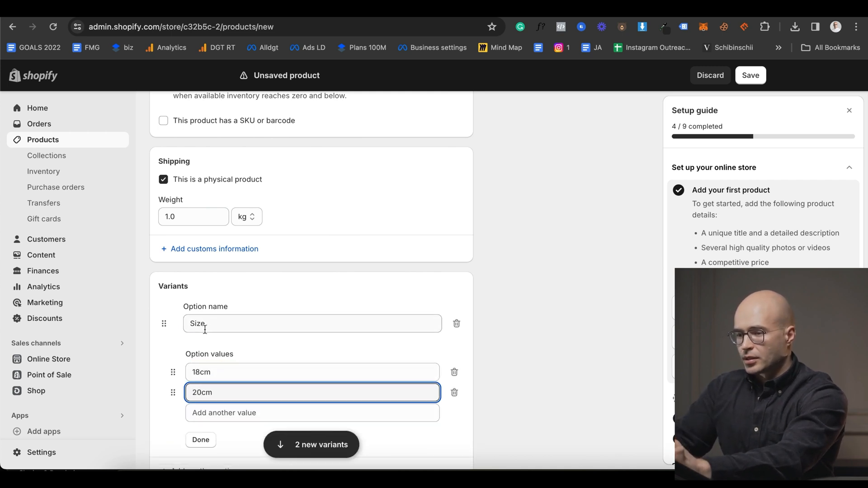
# - Rename the Size variant option to "Bracelet Size" and finish editing the option
pyautogui.scroll(-1, 205, 329)
pyautogui.click(192, 292)
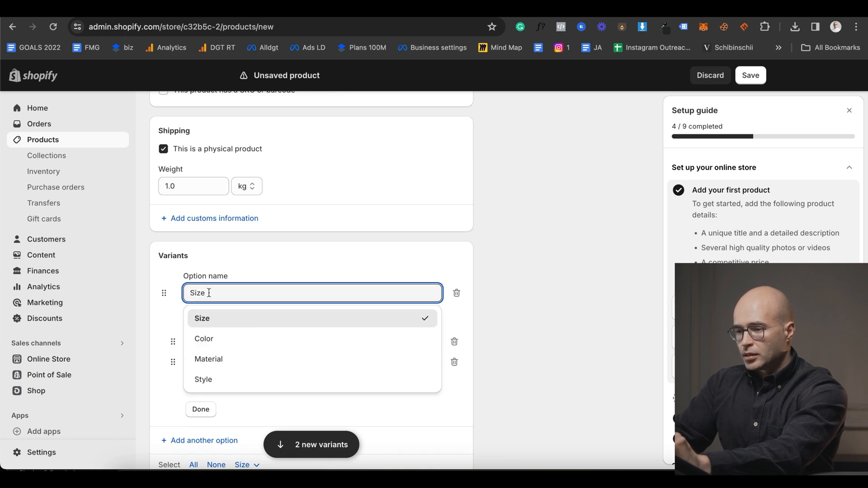
pyautogui.write('Bracelet')
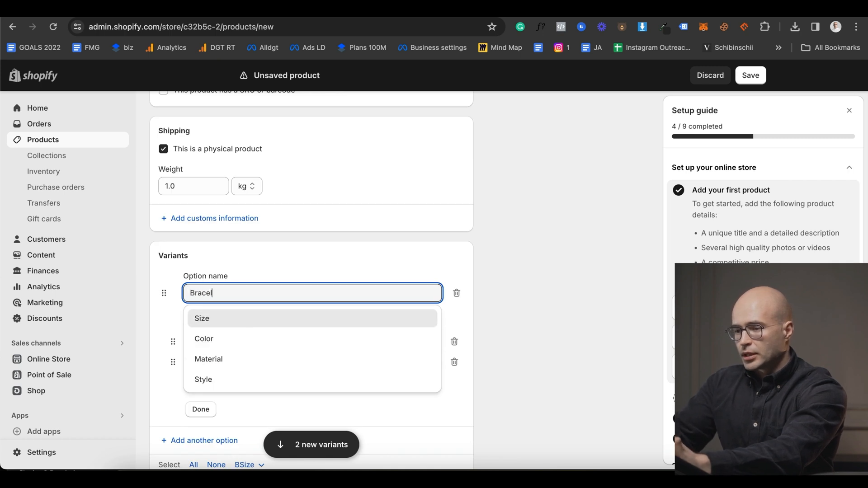
pyautogui.click(249, 274)
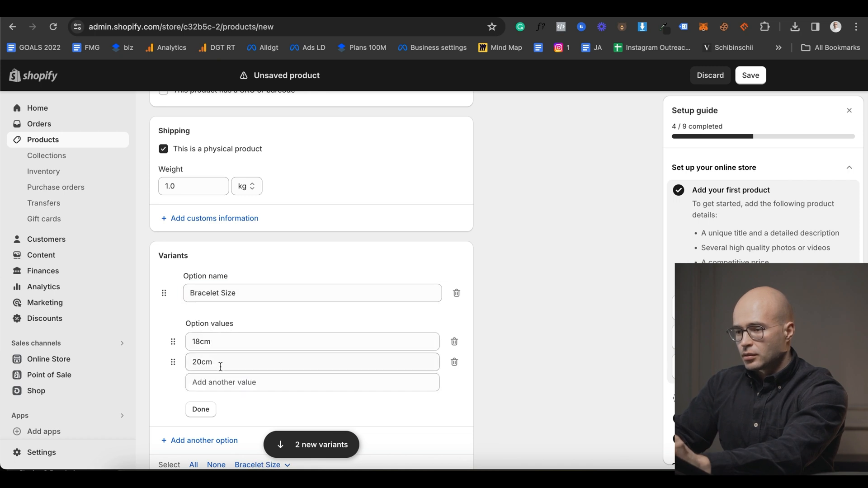
pyautogui.click(200, 409)
# - Set the available quantity of the 20cm variant to 4
pyautogui.scroll(-2, 191, 279)
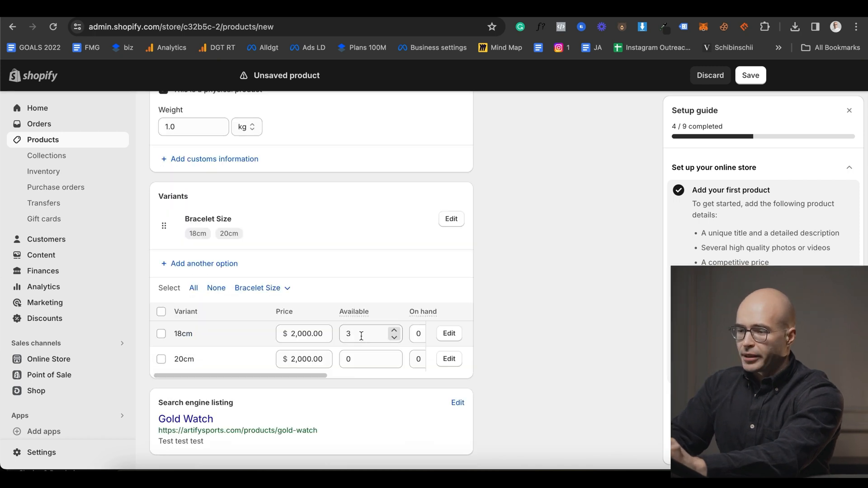
pyautogui.click(367, 337)
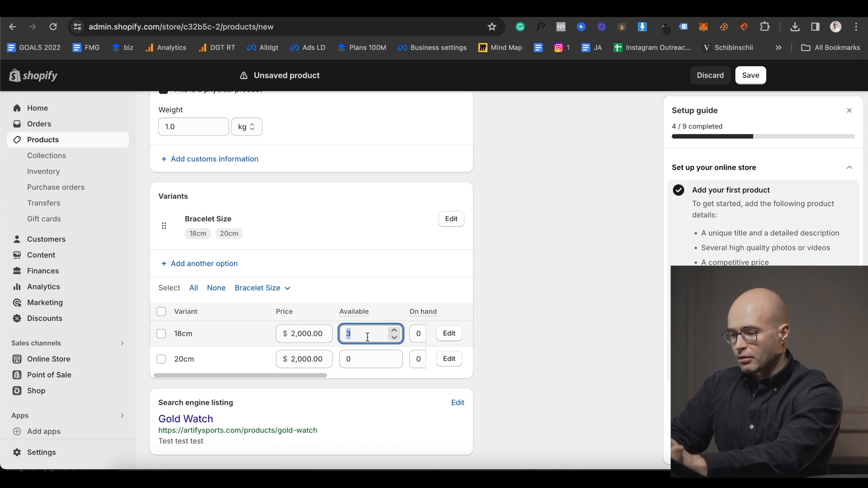
pyautogui.click(367, 362)
pyautogui.write('4')
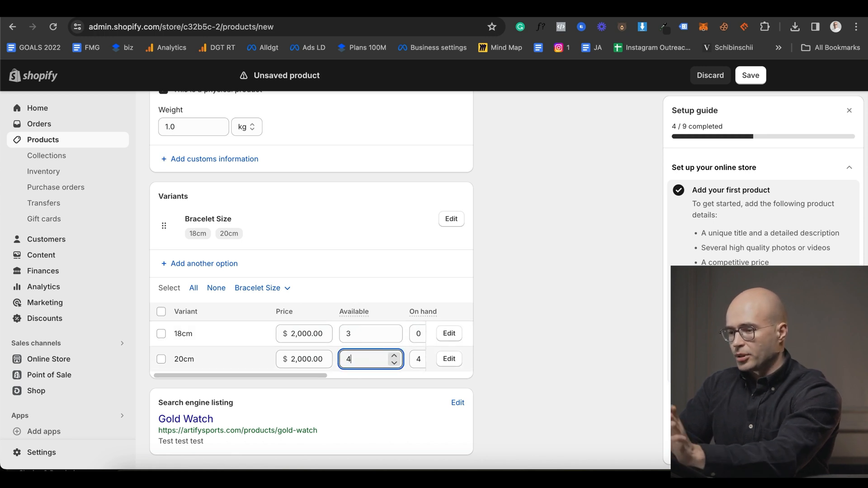
# - Save the new Gold Watch product with its bracelet size variants
pyautogui.scroll(-1, 344, 390)
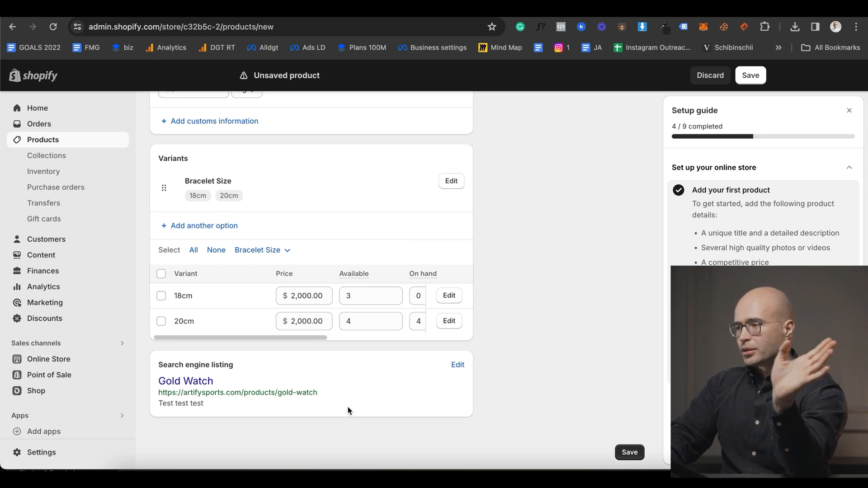
pyautogui.scroll(5, 537, 271)
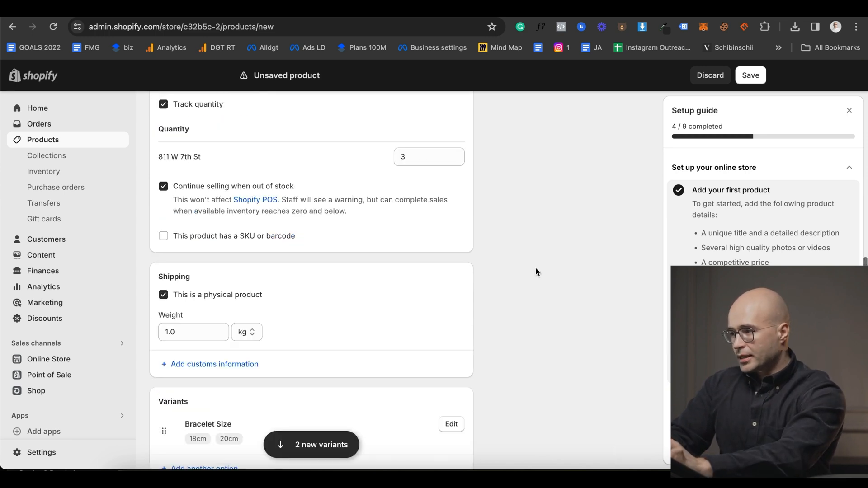
pyautogui.scroll(9, 558, 245)
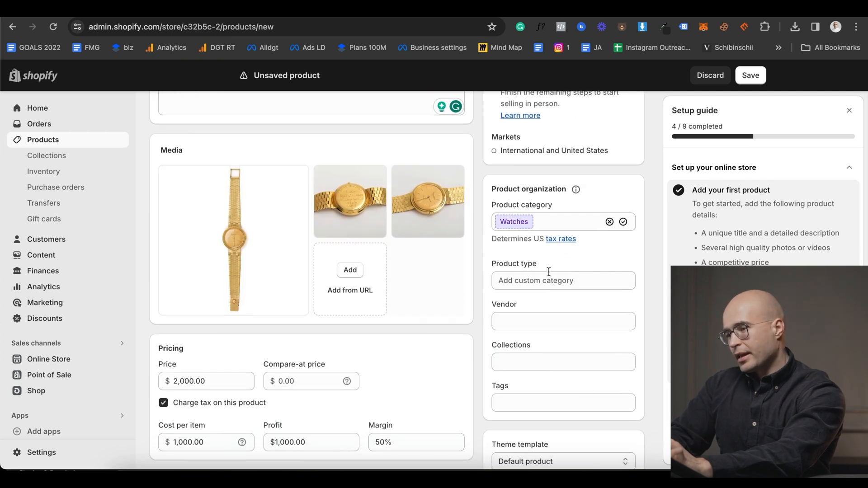
pyautogui.press('super+s')
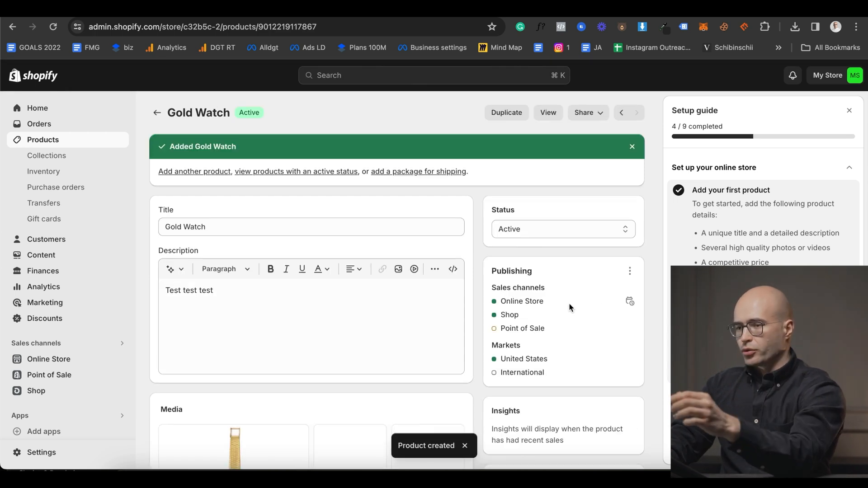
# - Create and save a manual product collection titled "Watches", leaving the description empty
pyautogui.click(67, 158)
pyautogui.click(607, 120)
pyautogui.write('W')
pyautogui.press('BackSpace')
pyautogui.write('Watches')
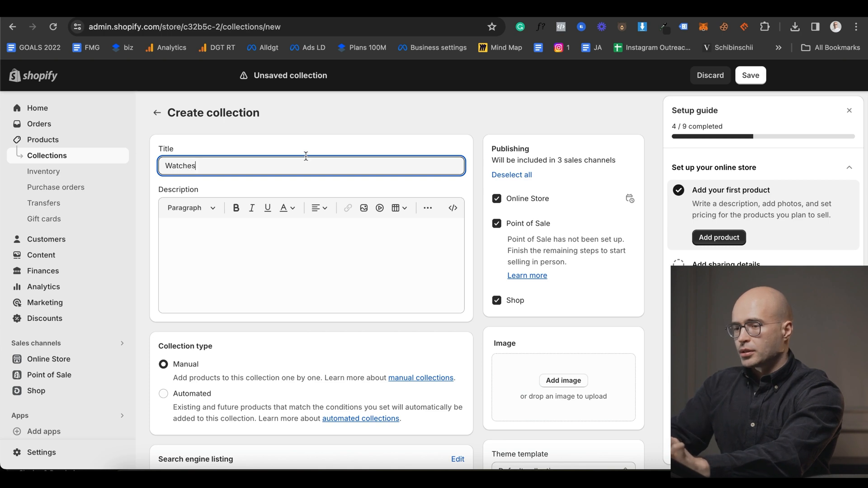
pyautogui.click(309, 254)
pyautogui.scroll(-2, 257, 233)
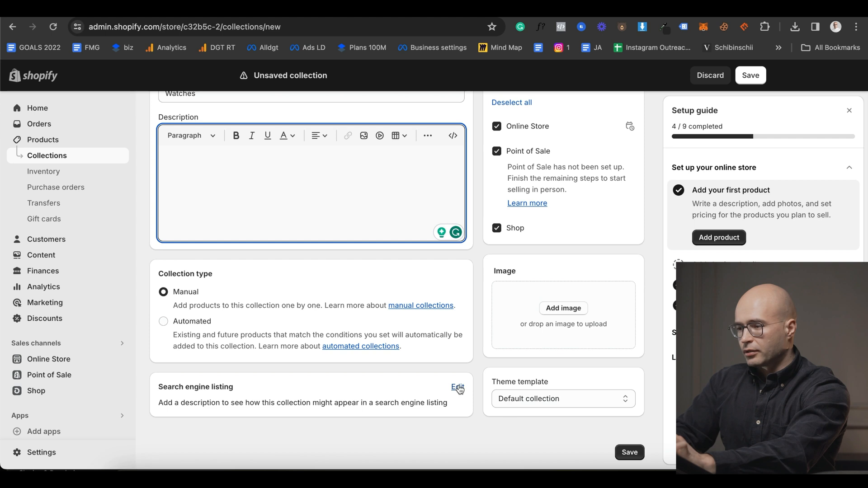
pyautogui.scroll(2, 362, 217)
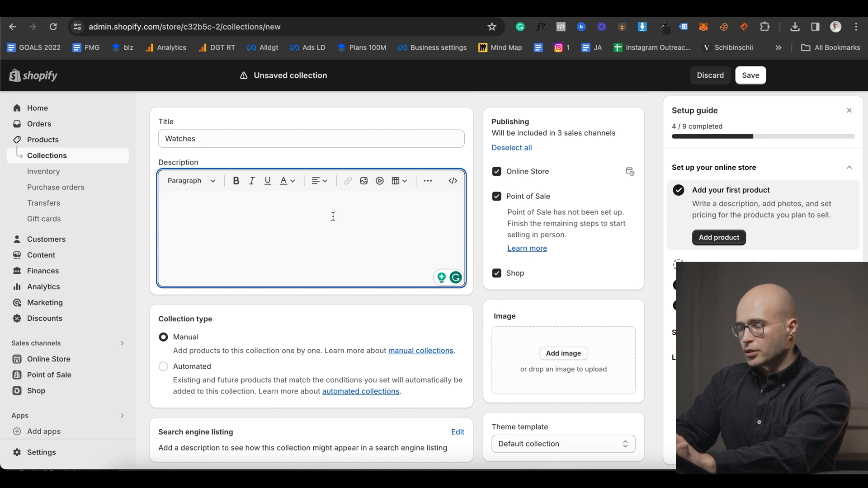
pyautogui.click(754, 80)
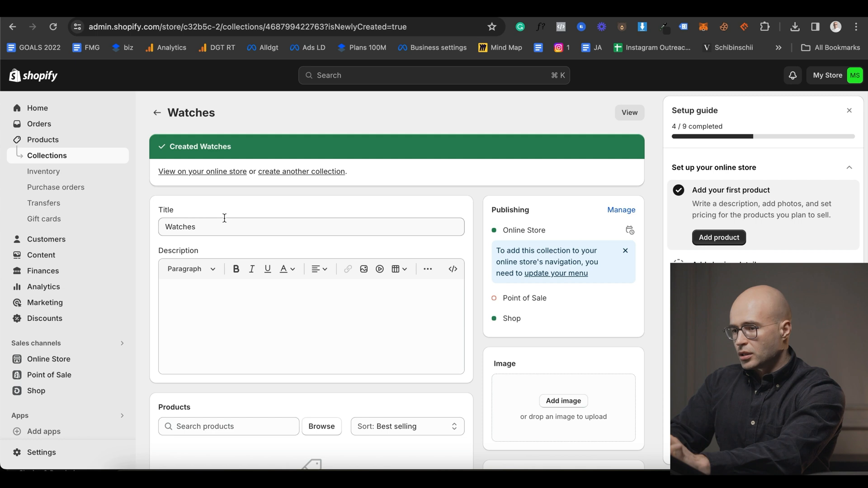
# - Find the newly created Gold Watch by searching for "gold" and add it to the Watches collection
pyautogui.scroll(-1, 224, 218)
pyautogui.scroll(-3, 224, 219)
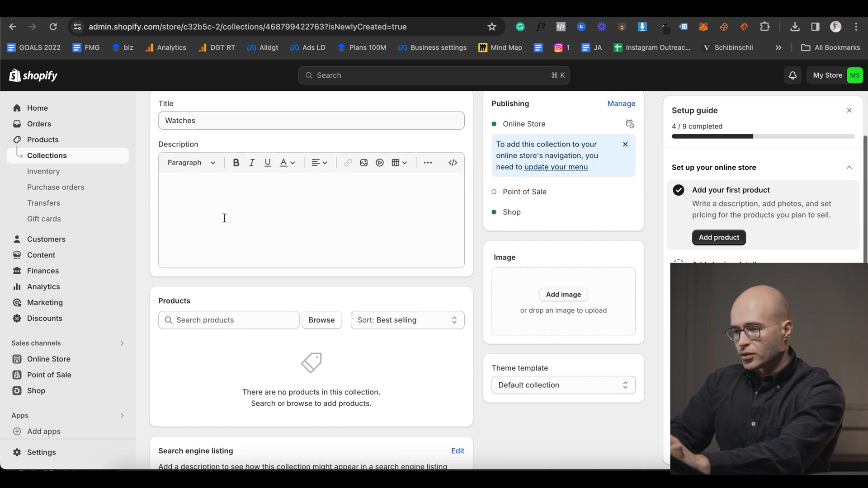
pyautogui.click(219, 275)
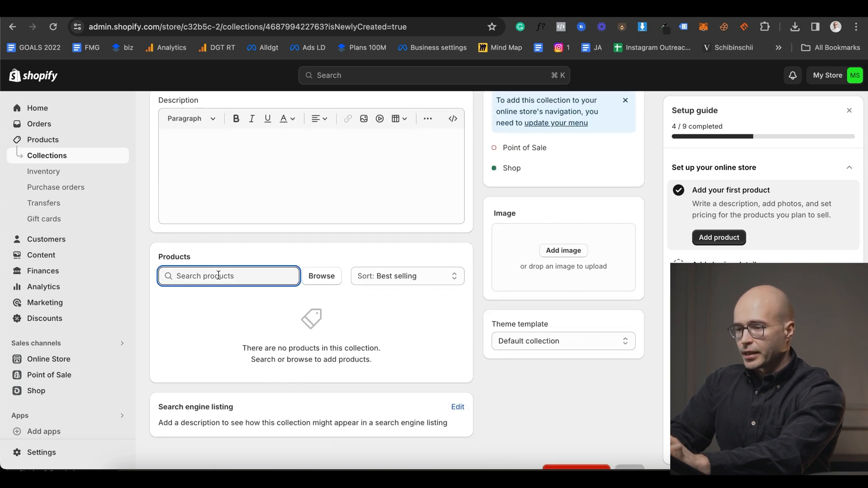
pyautogui.write('gold')
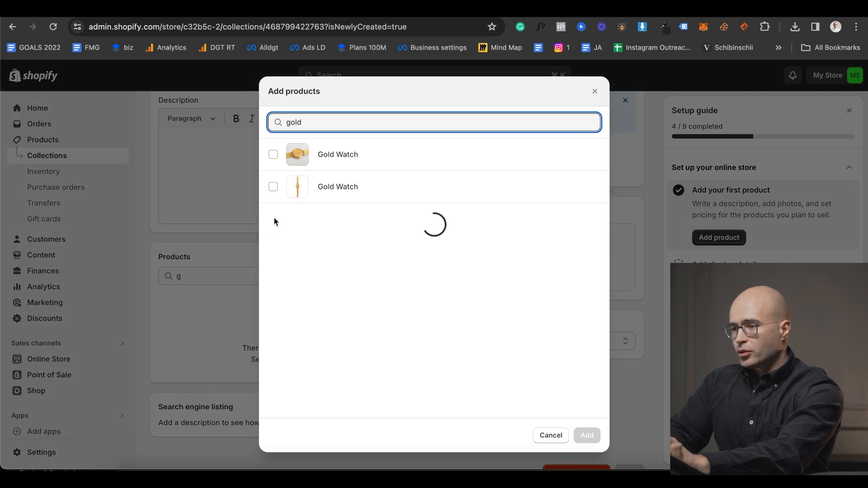
pyautogui.click(351, 186)
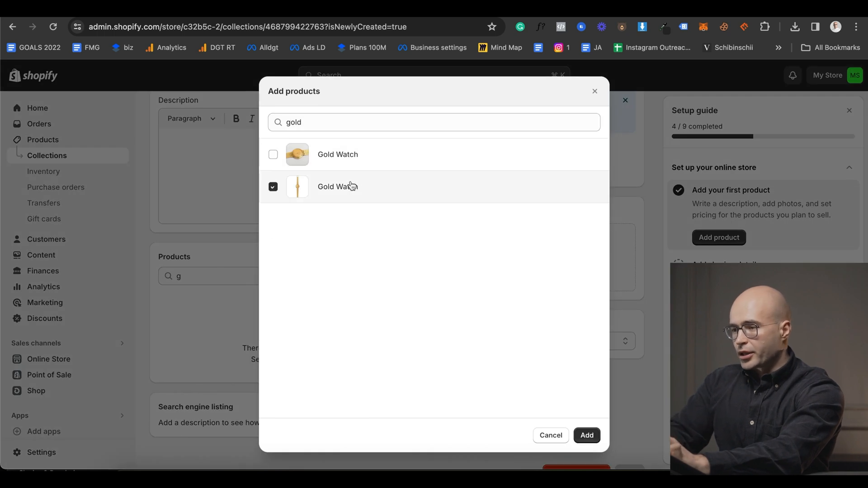
pyautogui.click(586, 437)
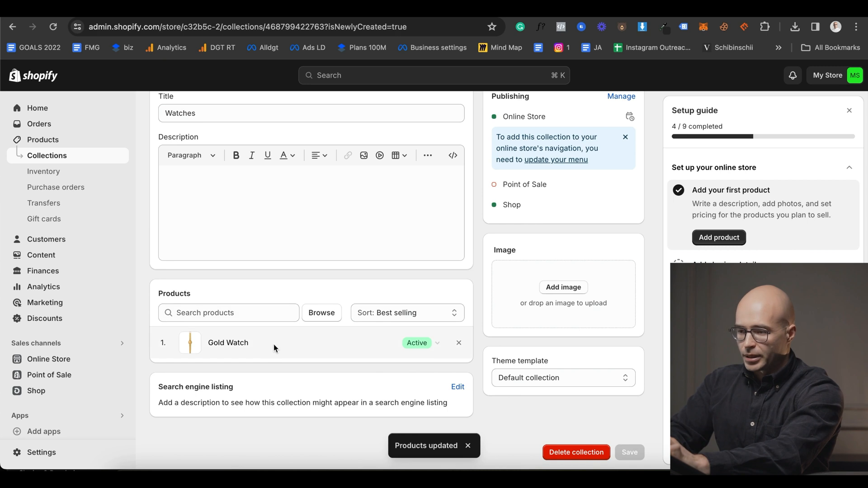
# - View the Watches collection page on the live online store
pyautogui.scroll(3, 297, 278)
pyautogui.scroll(-2, 261, 336)
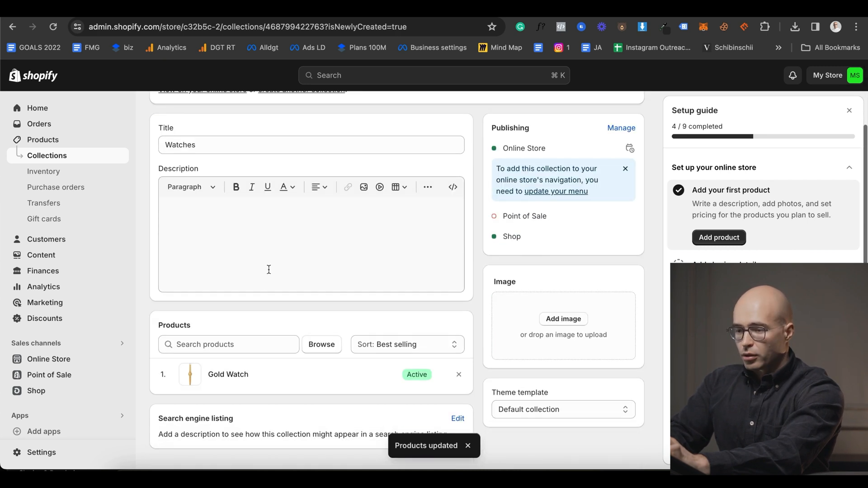
pyautogui.click(629, 112)
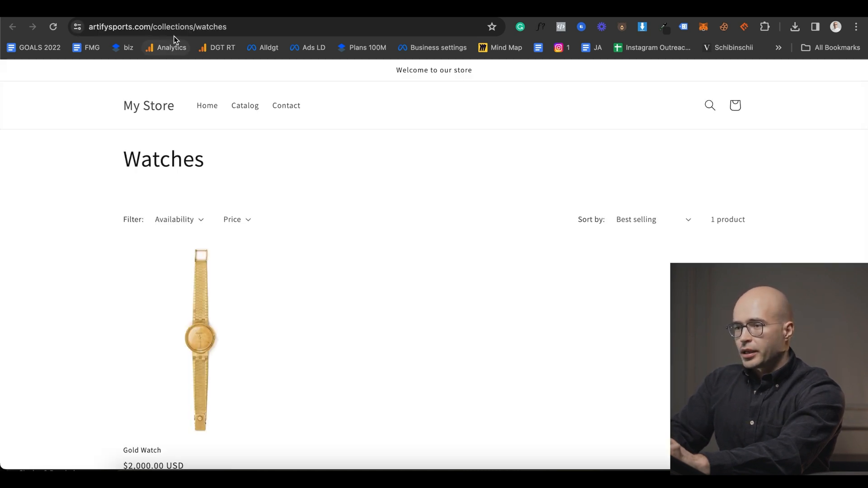
pyautogui.scroll(-2, 232, 207)
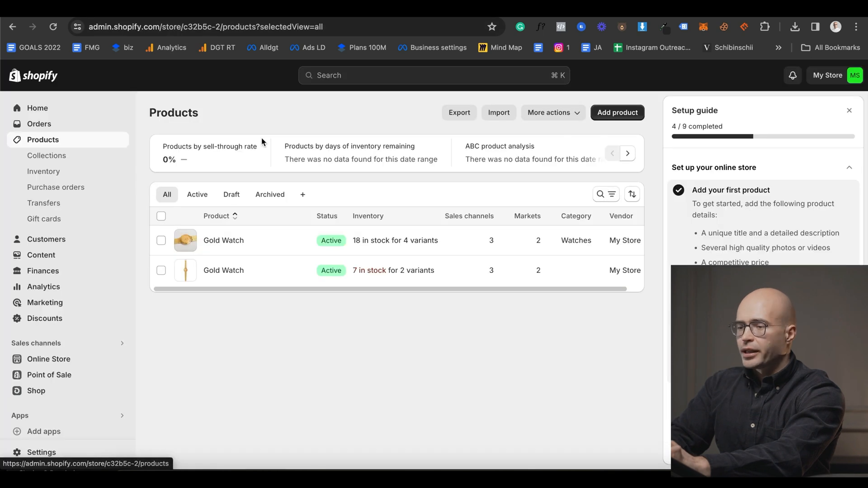
# - Open the Gold Watch product with two bracelet size variants and choose Watches as its product category
pyautogui.click(238, 274)
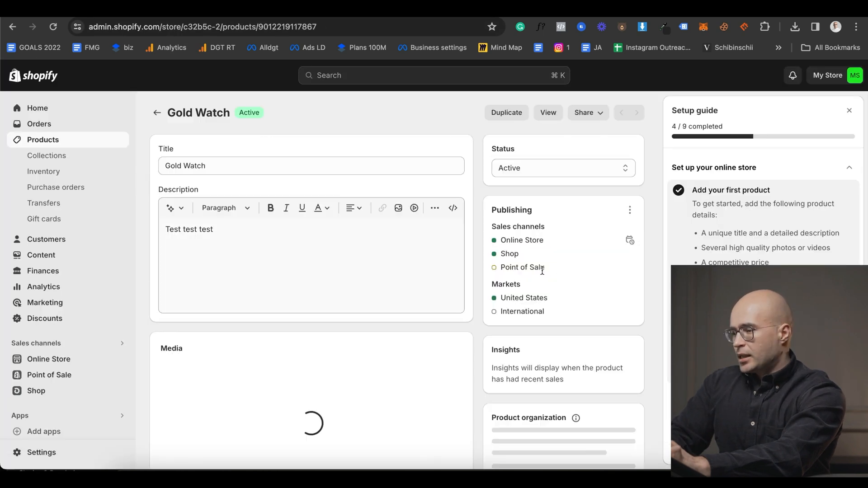
pyautogui.scroll(-4, 558, 273)
pyautogui.scroll(1, 558, 274)
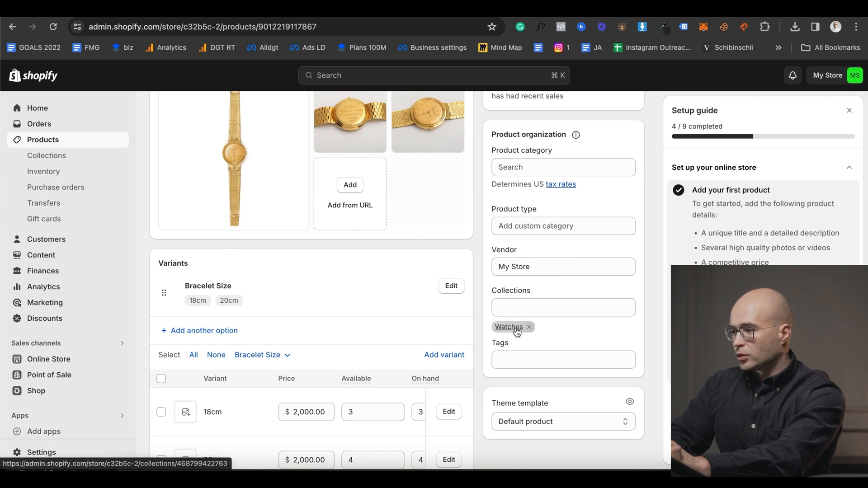
pyautogui.scroll(3, 526, 207)
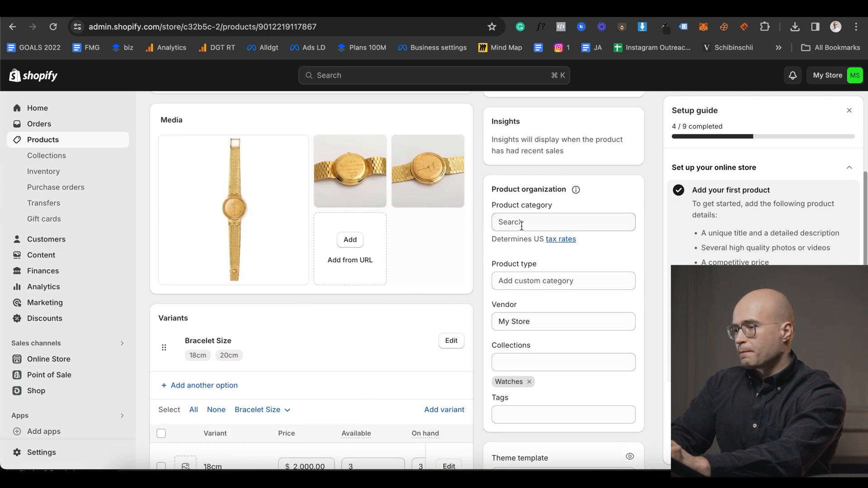
pyautogui.click(519, 221)
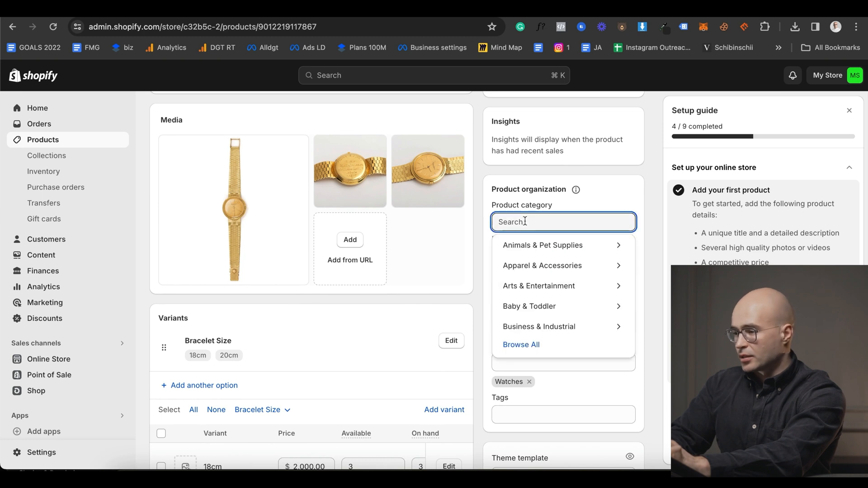
pyautogui.write('watcehes')
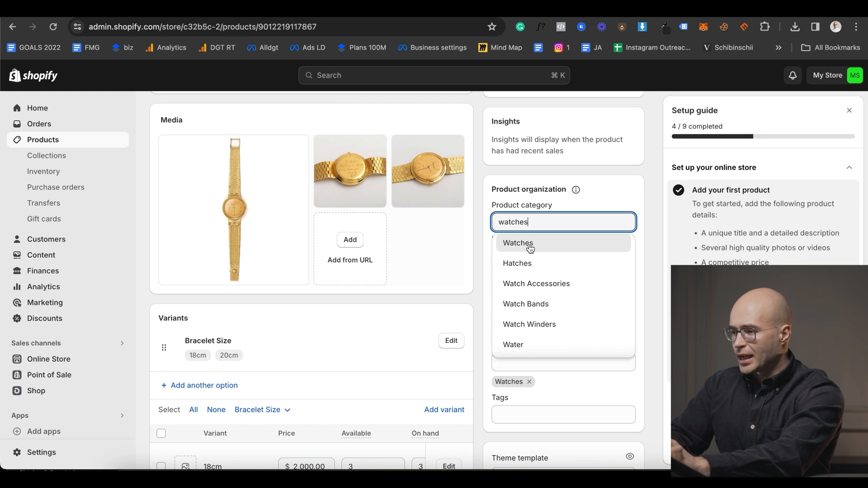
pyautogui.click(530, 248)
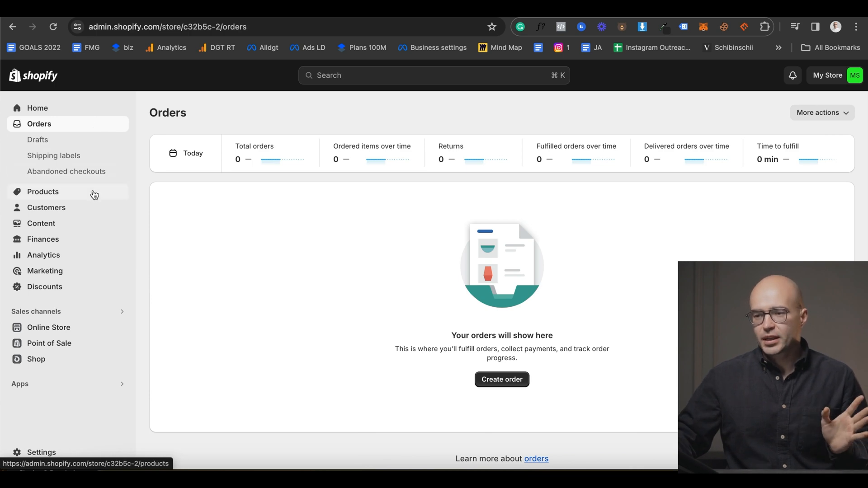
# - Look over the store's collections, and open the Main menu from the online store's navigation settings
pyautogui.click(58, 192)
pyautogui.click(47, 156)
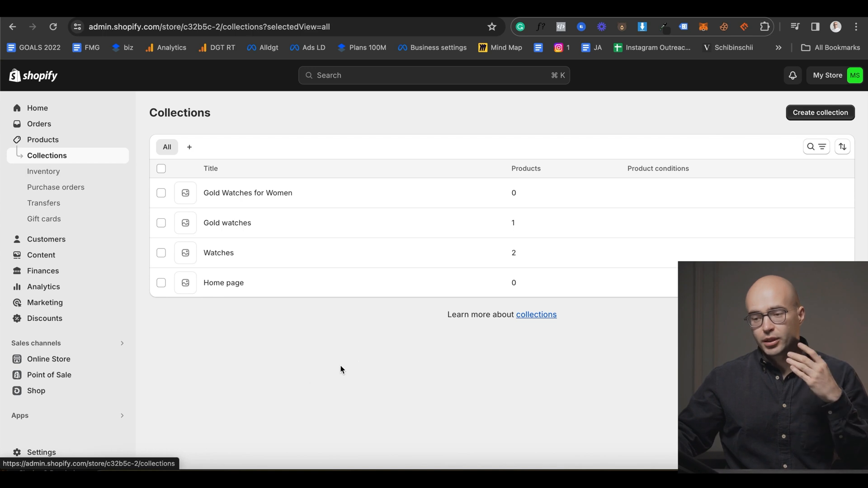
pyautogui.click(75, 360)
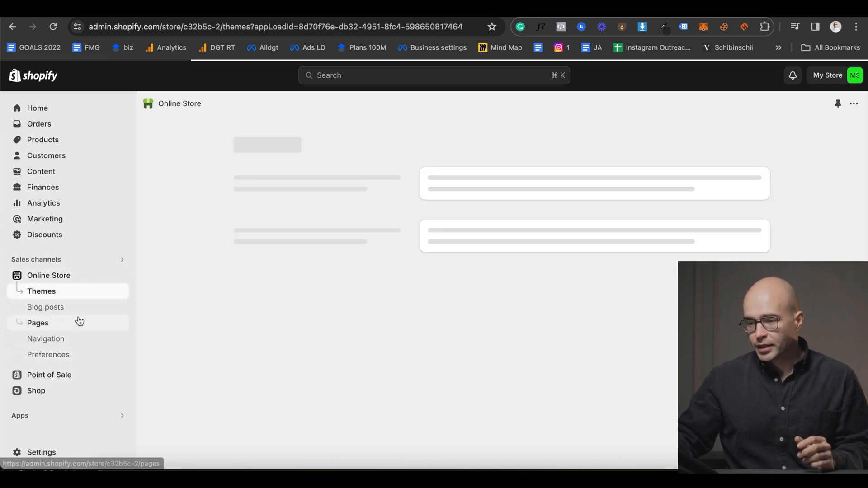
pyautogui.click(64, 339)
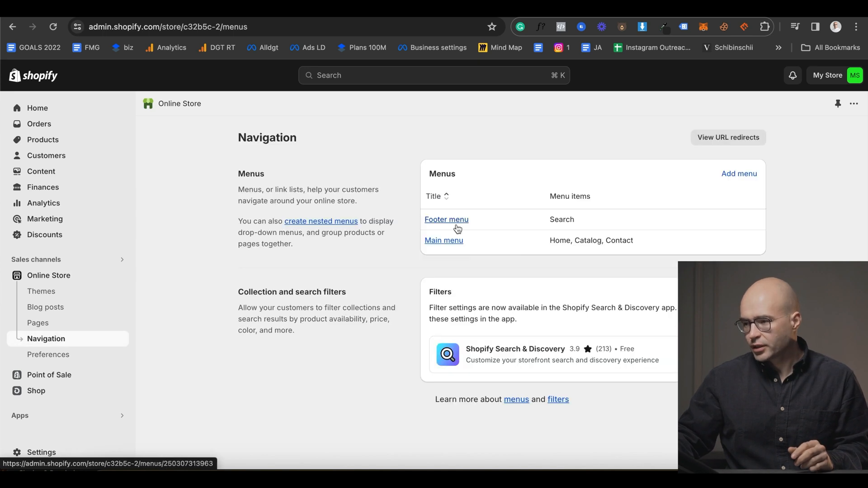
pyautogui.click(444, 241)
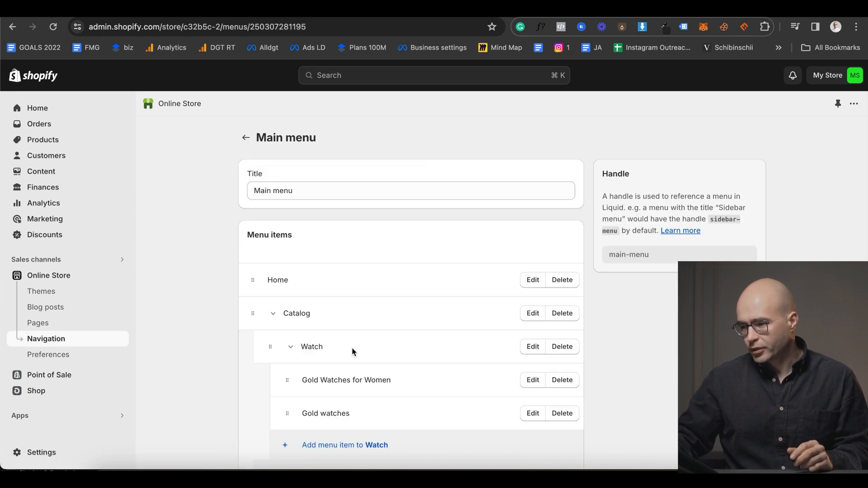
# - Switch to the WooCommerce admin of leador.ro and examine the product category hierarchy and the parent category options
pyautogui.click(646, 10)
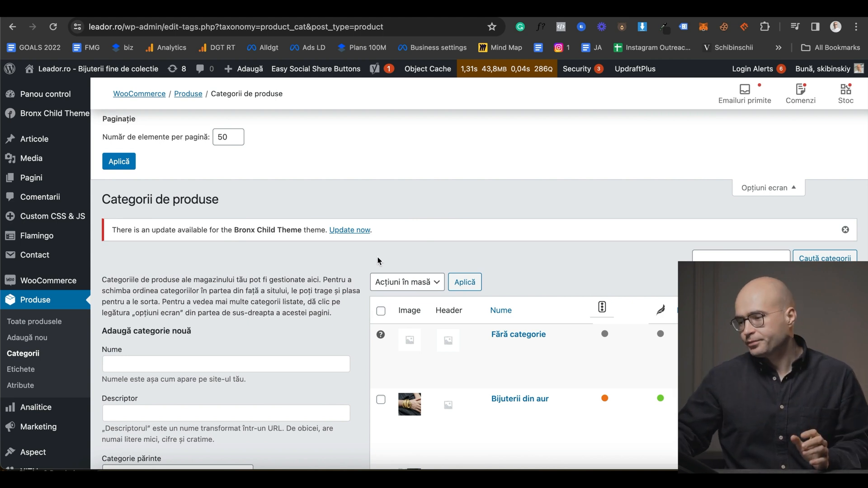
pyautogui.scroll(-3, 385, 266)
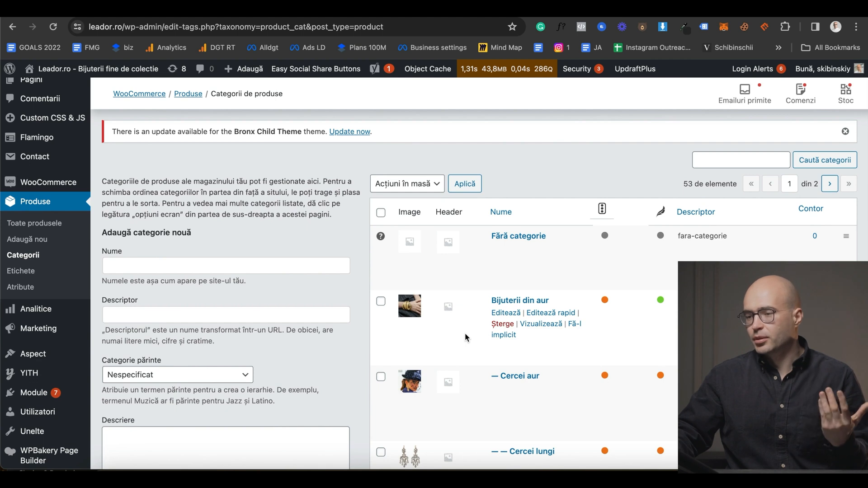
pyautogui.scroll(-2, 465, 332)
pyautogui.click(201, 301)
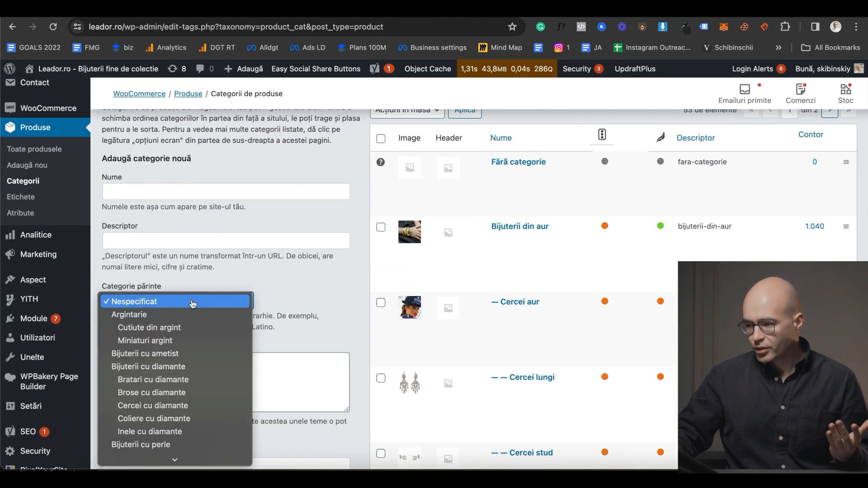
pyautogui.click(497, 268)
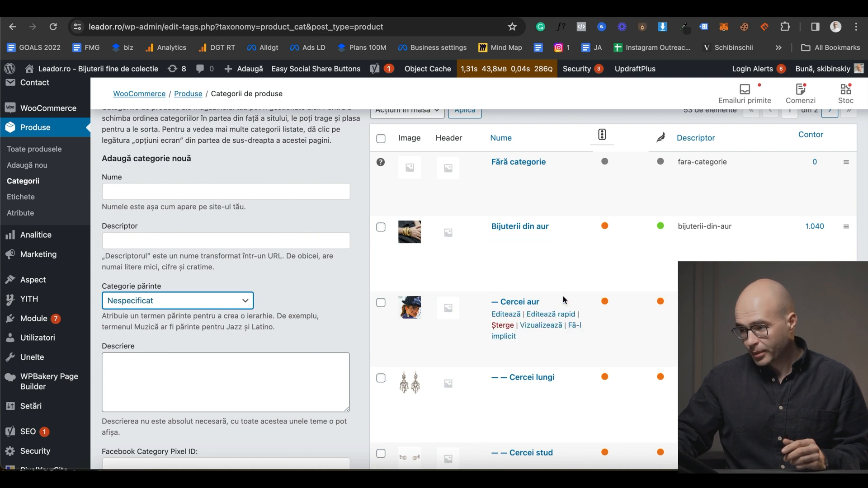
pyautogui.scroll(-3, 563, 300)
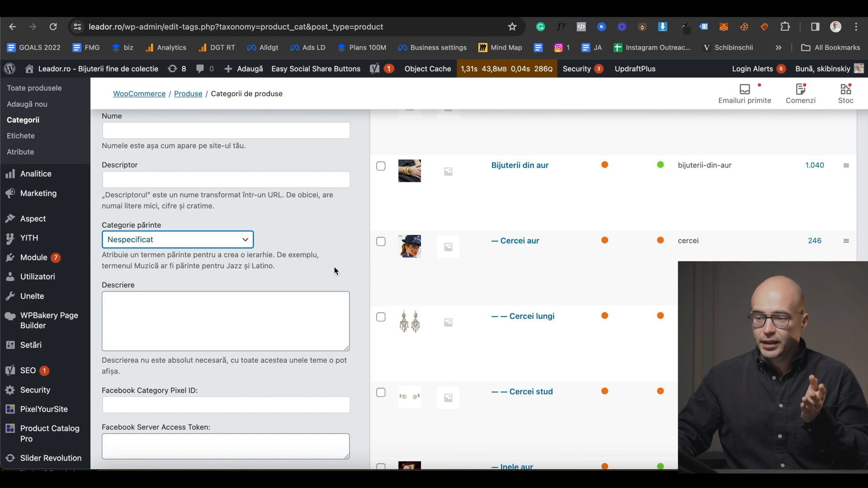
pyautogui.scroll(5, 337, 267)
pyautogui.scroll(2, 362, 257)
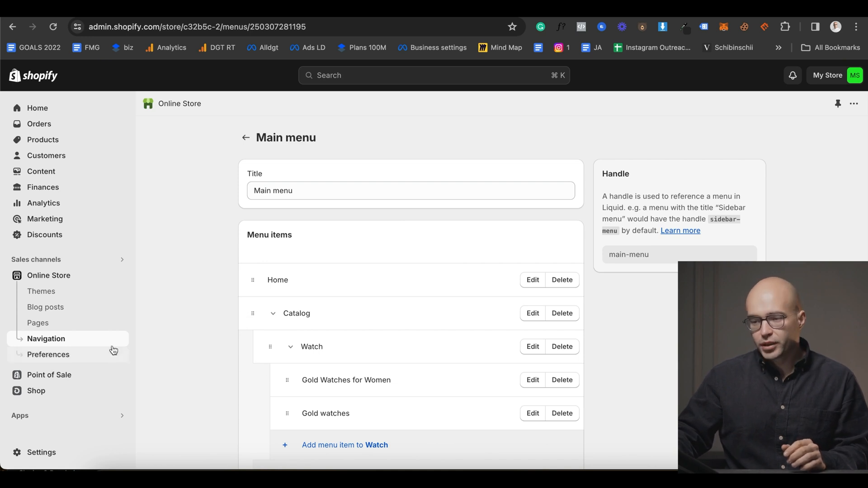
# - Back in Shopify's Main menu, move the Gold watches item above Gold Watches for Women under Watch
pyautogui.scroll(-2, 282, 349)
pyautogui.moveTo(289, 329); pyautogui.dragTo(290, 294)
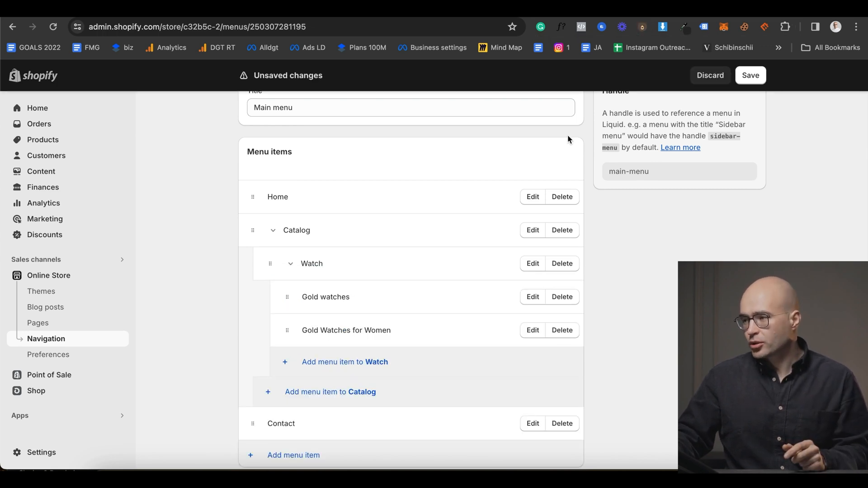
pyautogui.scroll(2, 568, 135)
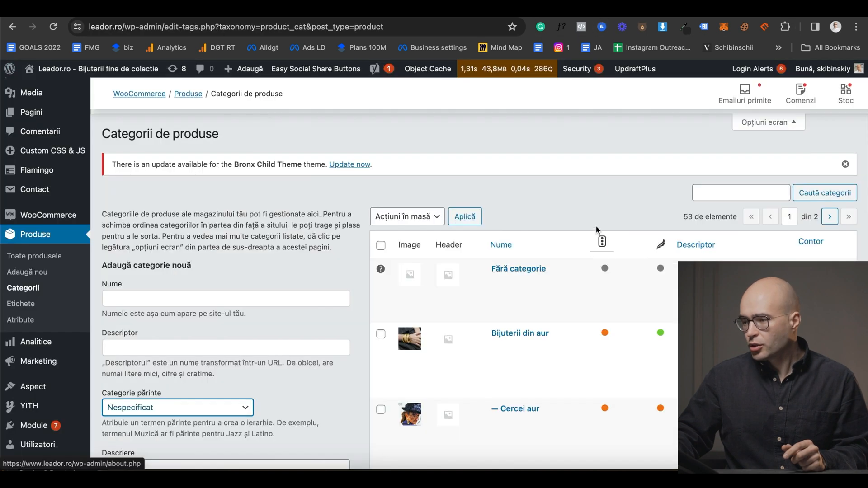
pyautogui.moveTo(68, 70)
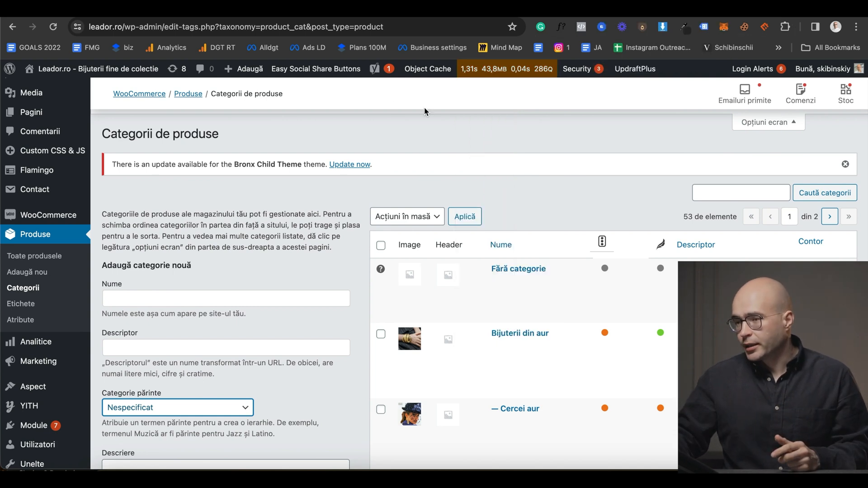
# - Browse leador.ro's storefront shop categories from Bijuterii din aur through Cercei aur to Cercei lungi to examine the nested category URLs
pyautogui.click(66, 90)
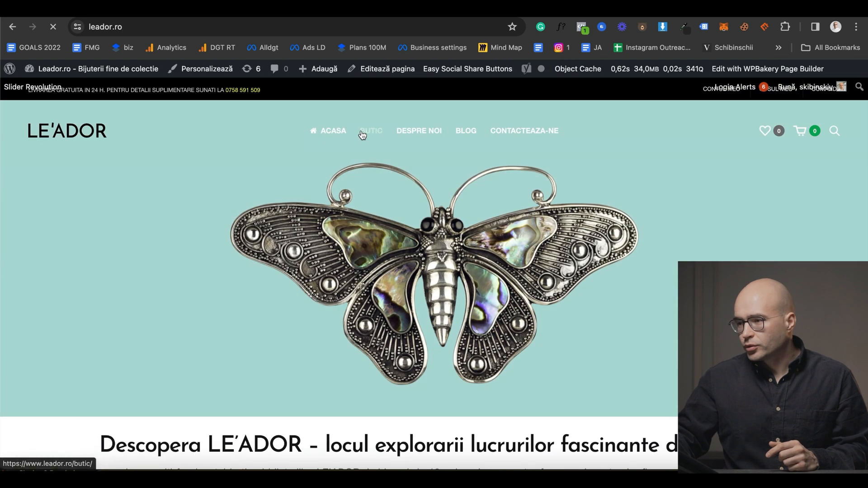
pyautogui.scroll(-3, 152, 211)
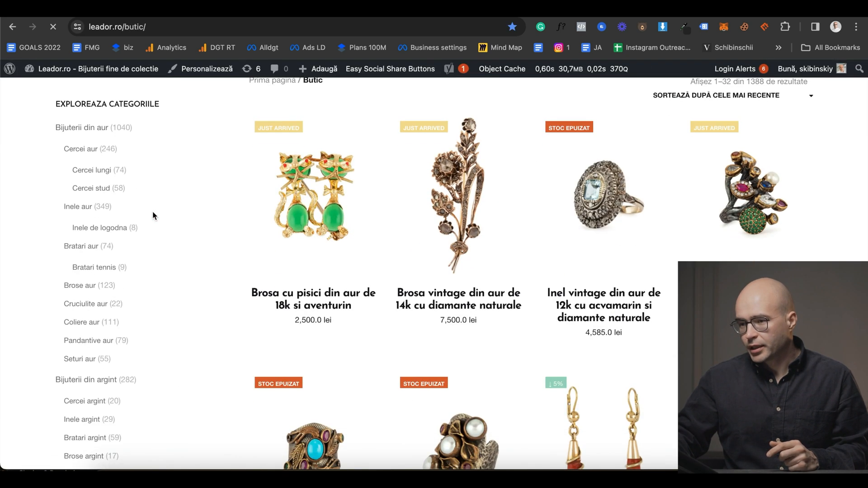
pyautogui.scroll(1, 153, 212)
pyautogui.click(142, 191)
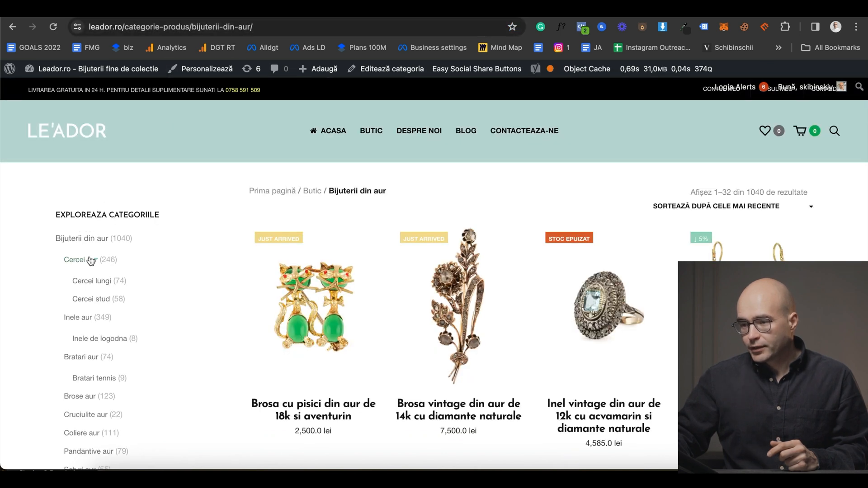
pyautogui.click(92, 263)
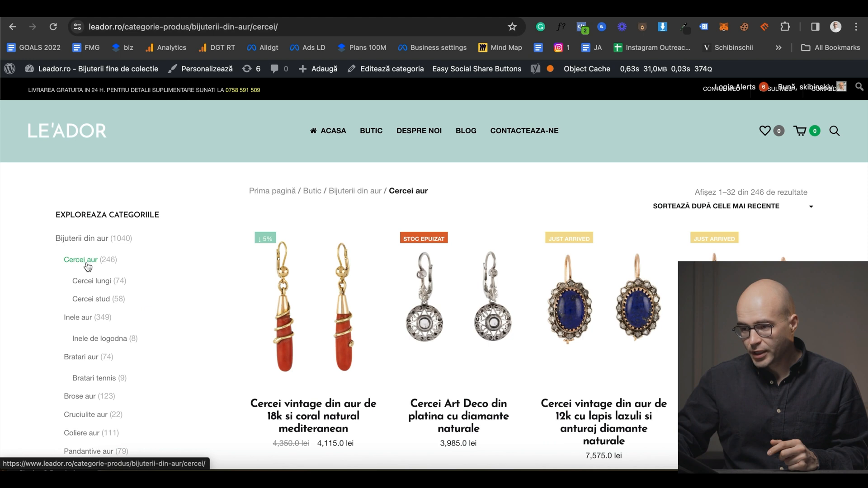
pyautogui.click(89, 284)
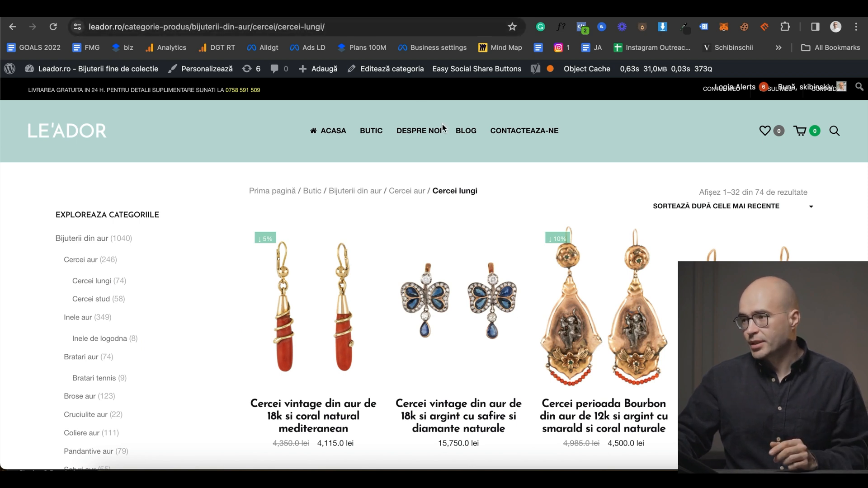
# - Switch to the artifysports.com storefront, expand the Catalog menu and open Gold Watches for Women under Watch
pyautogui.click(622, 10)
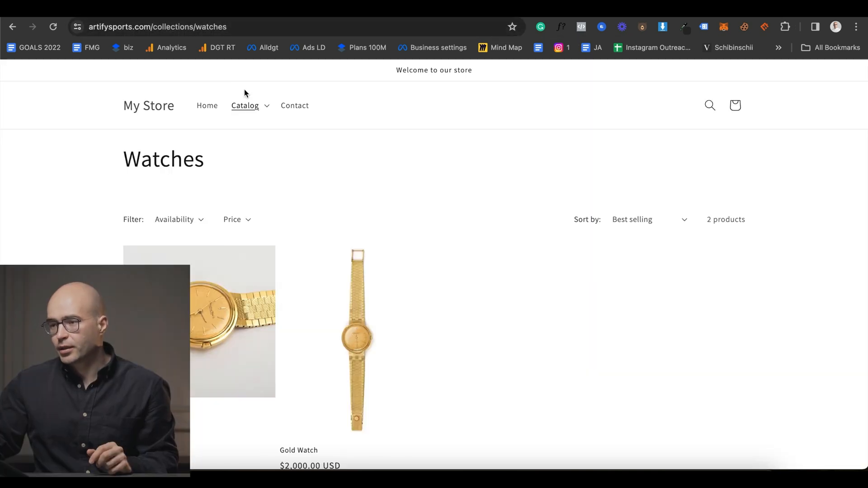
pyautogui.click(251, 109)
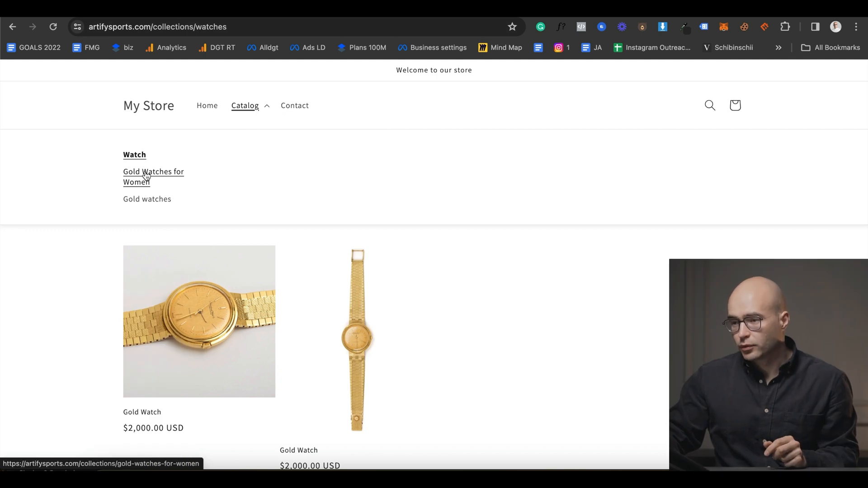
pyautogui.click(146, 177)
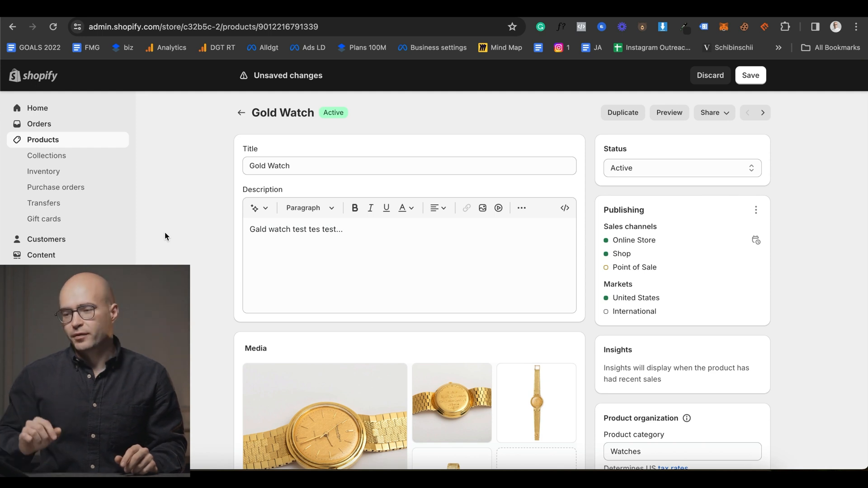
# - Search Google for "gold iwc watch" and select the brand name IWC SCHAFFHAUSEN in a result's title for the product title
pyautogui.scroll(-3, 302, 271)
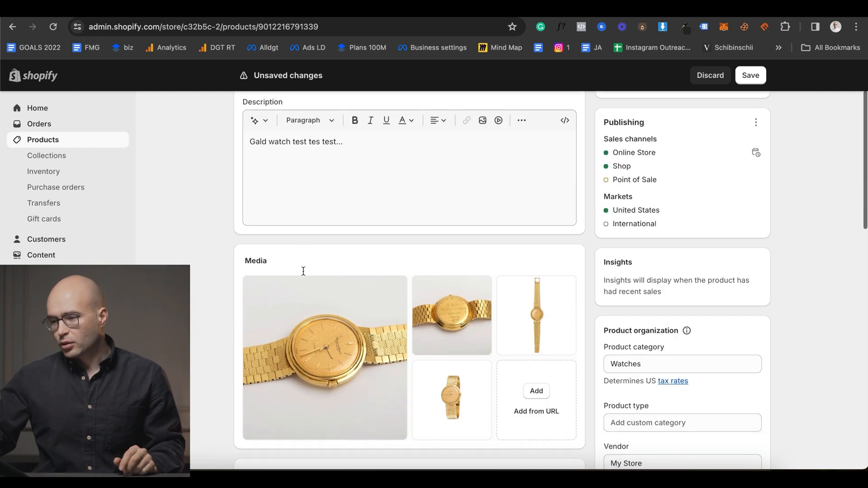
pyautogui.scroll(2, 318, 207)
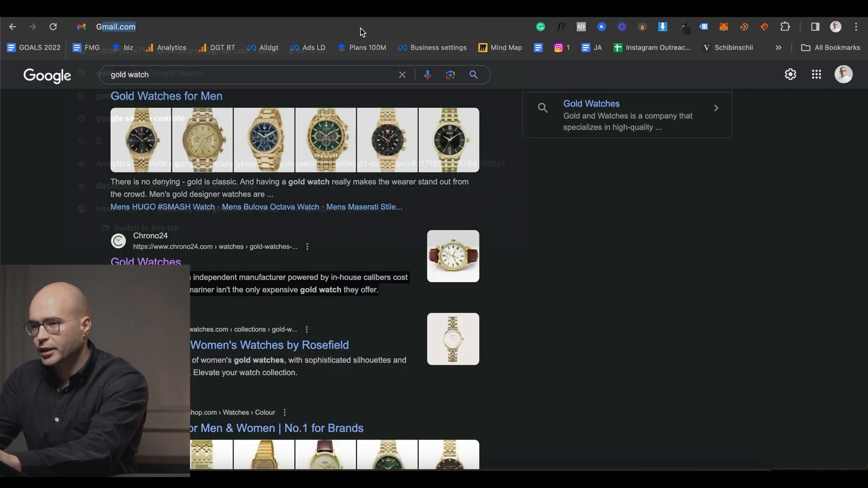
pyautogui.write('Gold IWC watc')
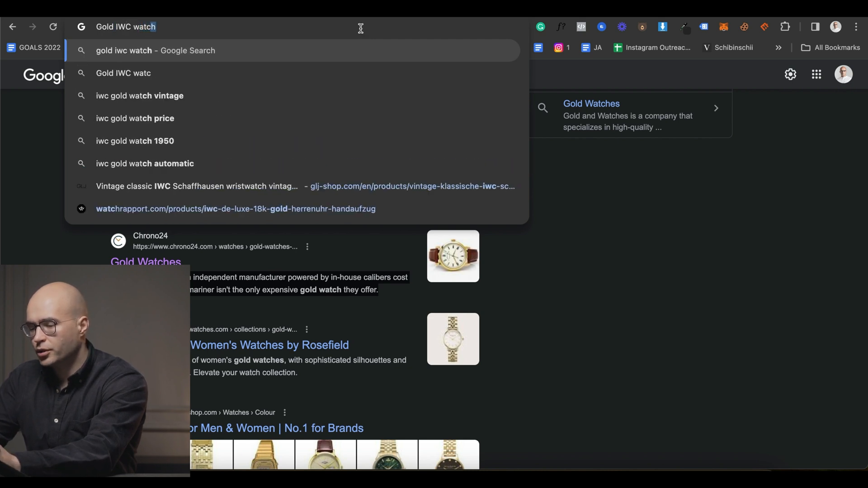
pyautogui.press('Return')
pyautogui.moveTo(97, 257); pyautogui.dragTo(233, 253)
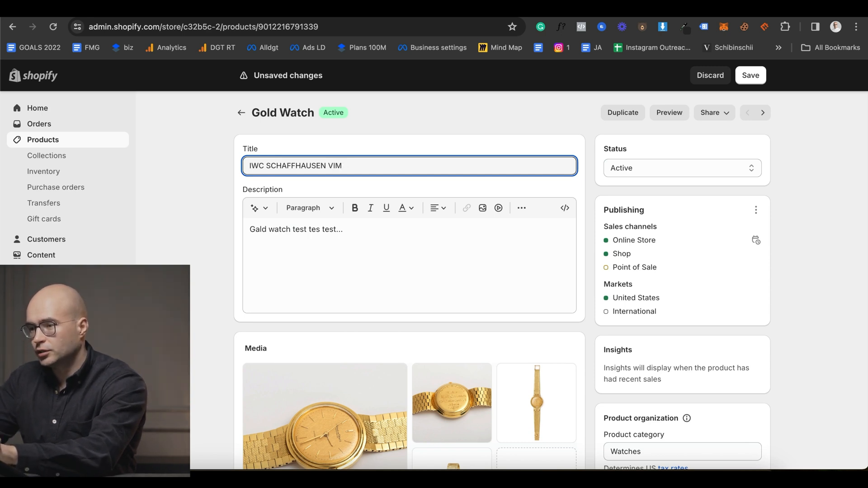
# - Complete the Gold Watch product's title in Shopify as "IWC SCHAFFHAUSEN VINTAGE GOLD WATCH in 14K"
pyautogui.write('GE GO')
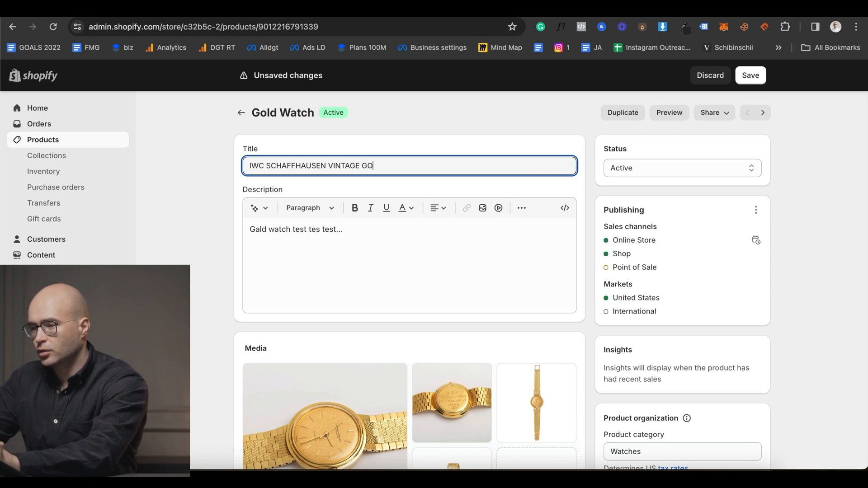
pyautogui.write('LD WATCH')
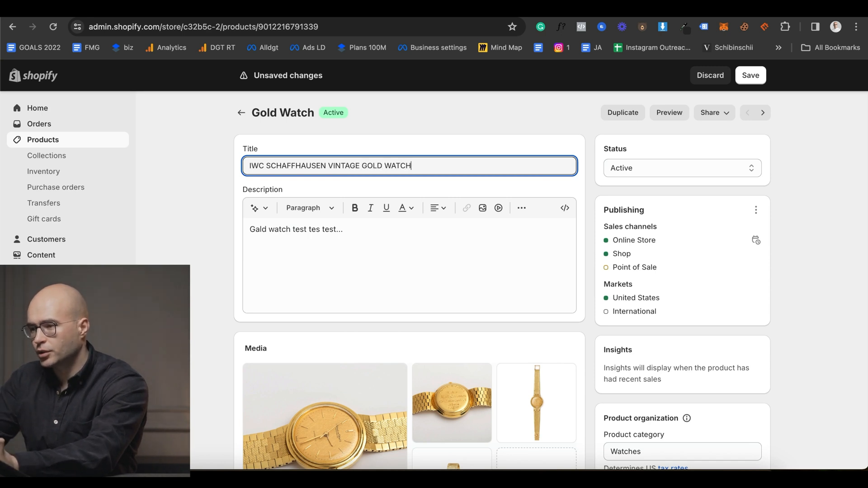
pyautogui.write(' in 14K')
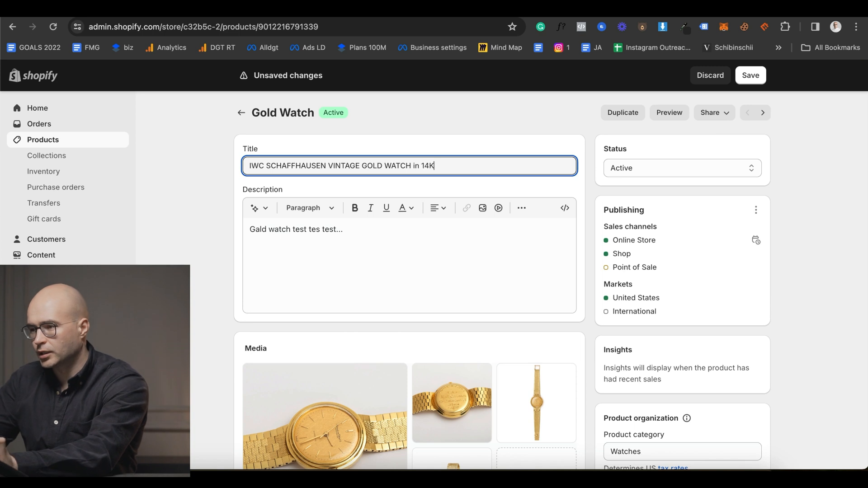
# - Copy the product title and ask ChatGPT for an SEO description of this vintage gold watch from 1980 that weighs 63.5g
pyautogui.tripleClick(344, 161)
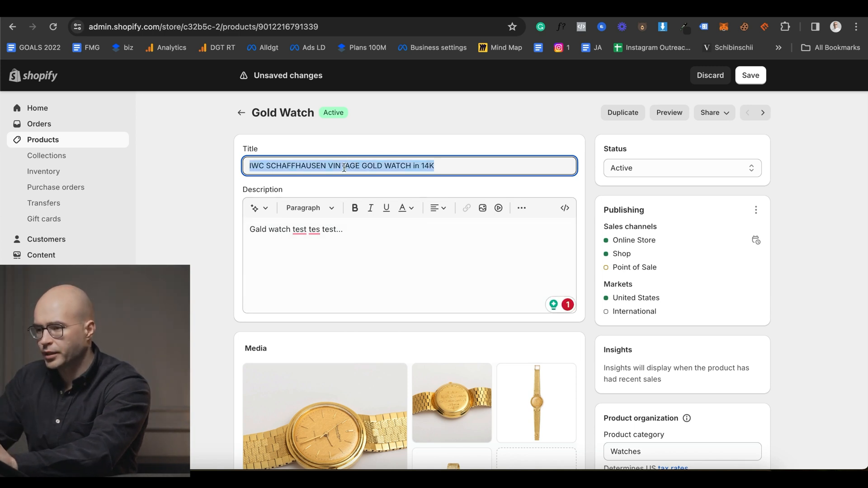
pyautogui.click(314, 239)
pyautogui.hotkey('ctrl', 'Tab')
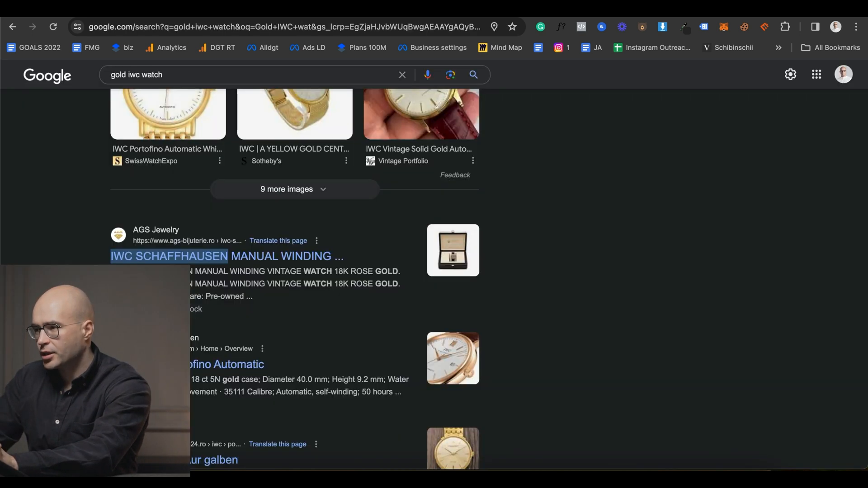
pyautogui.click(626, 10)
pyautogui.tripleClick(386, 434)
pyautogui.write('Pl')
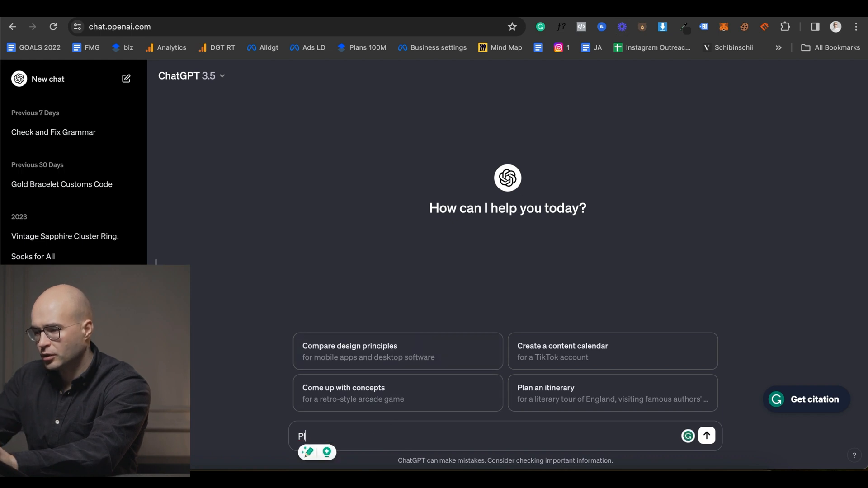
pyautogui.write('ease make and ')
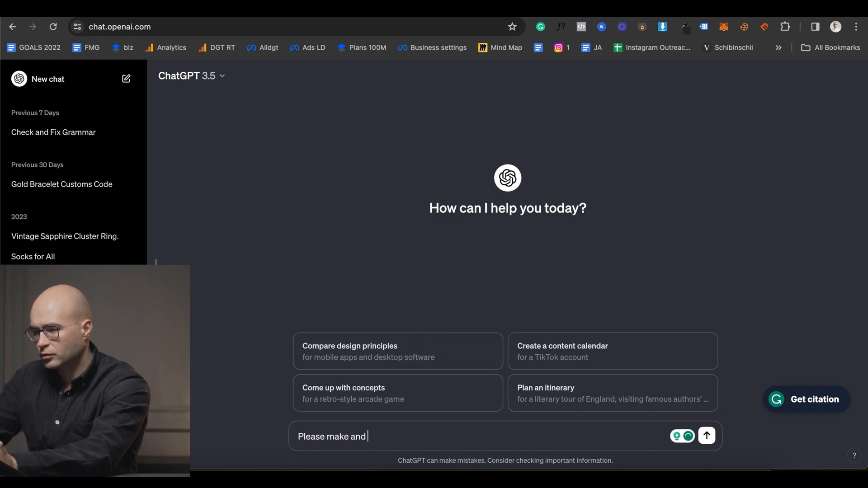
pyautogui.write('SEO description for an IWC SCHAFFHAUSEN VINTAGE GOLD WATCH in 14K from 19')
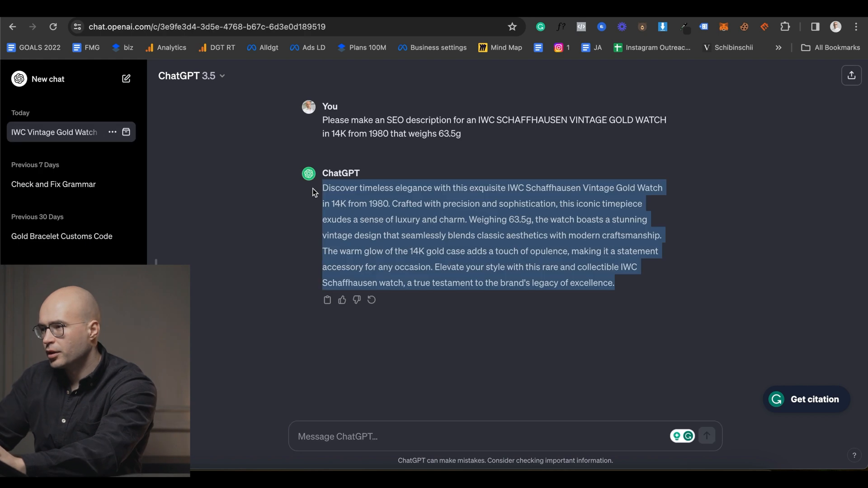
# - Replace the Shopify product description with the generated SEO text and check the search engine listing
pyautogui.click(609, 17)
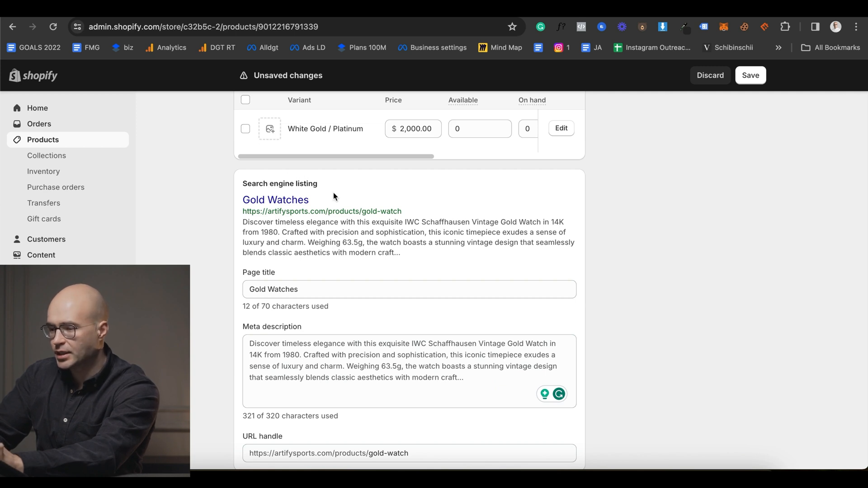
pyautogui.scroll(15, 333, 192)
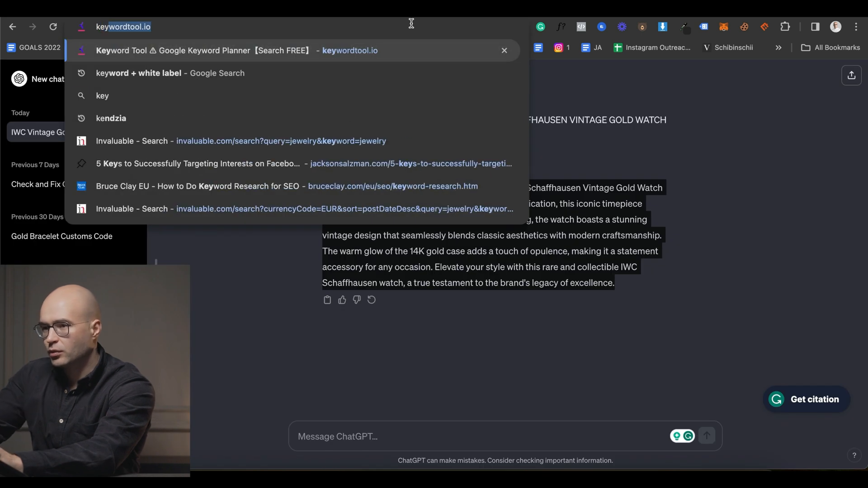
# - Copy IWC SCHAFFHAUSEN from the product title and research it on keywordtool.io for Google, with global coverage and English as the language
pyautogui.press('Escape')
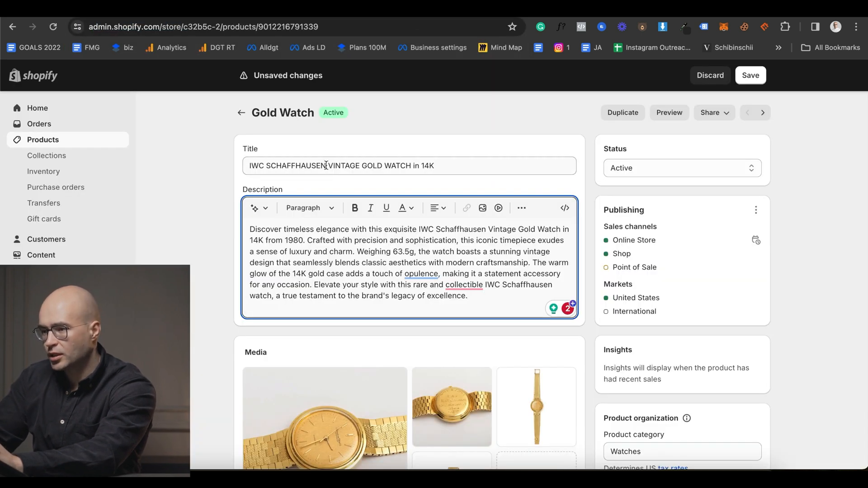
pyautogui.tripleClick(326, 165)
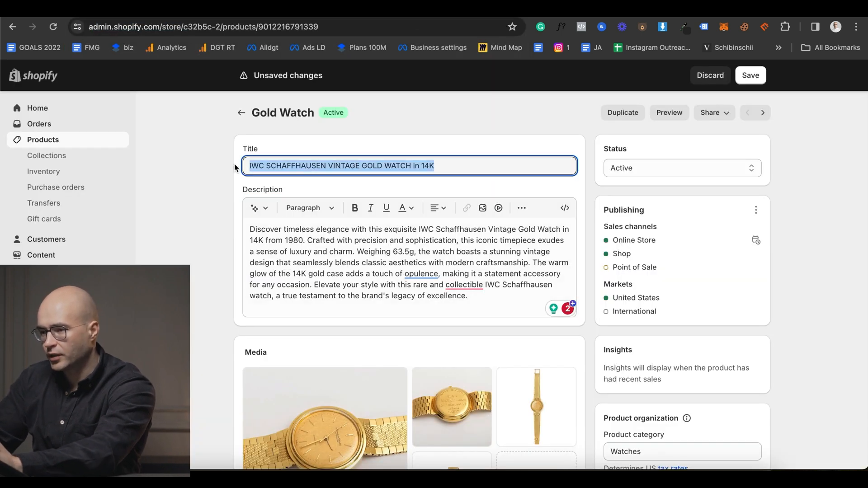
pyautogui.click(310, 162)
pyautogui.moveTo(326, 165); pyautogui.dragTo(223, 167)
pyautogui.press('super+c')
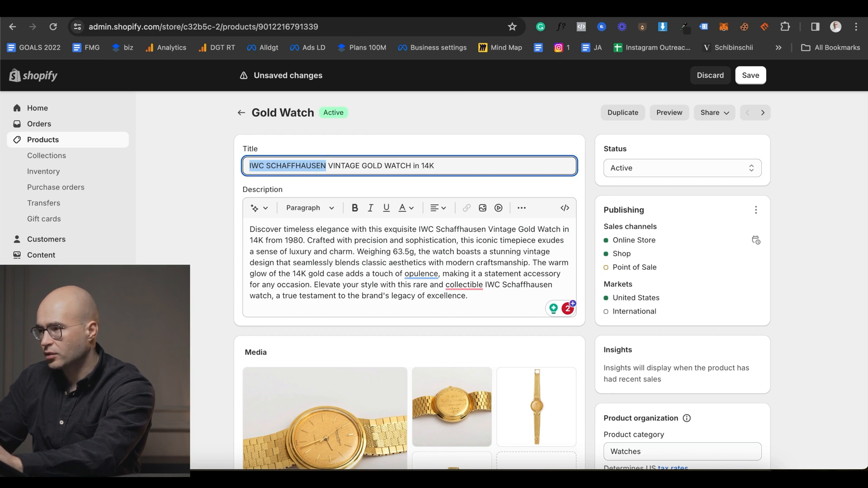
pyautogui.hotkey('ctrl', 'Tab')
pyautogui.press('super+v')
pyautogui.click(522, 305)
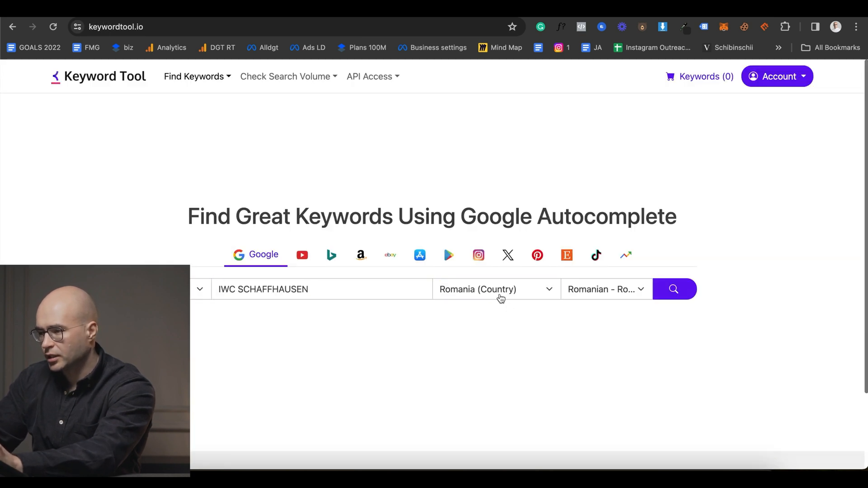
pyautogui.click(500, 298)
pyautogui.write('English')
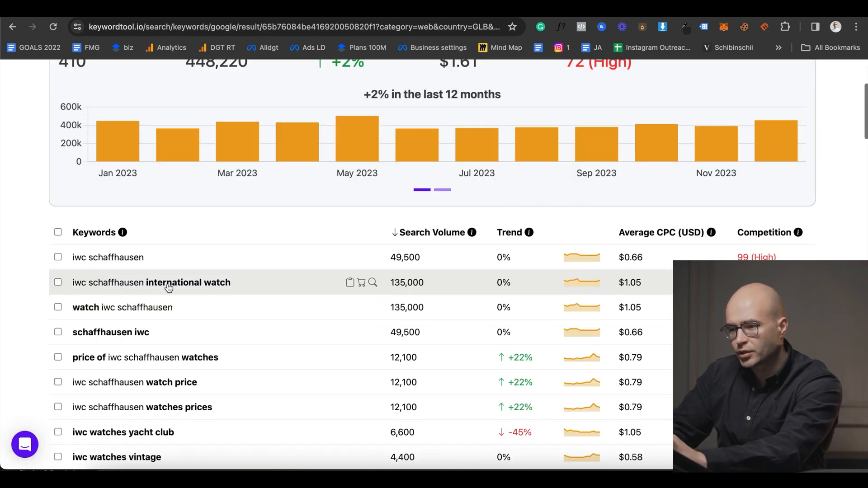
# - Copy the keyword "iwc schaffhausen international watch" and look through the remaining related keywords
pyautogui.tripleClick(110, 284)
pyautogui.hotkey('ctrl', 'c')
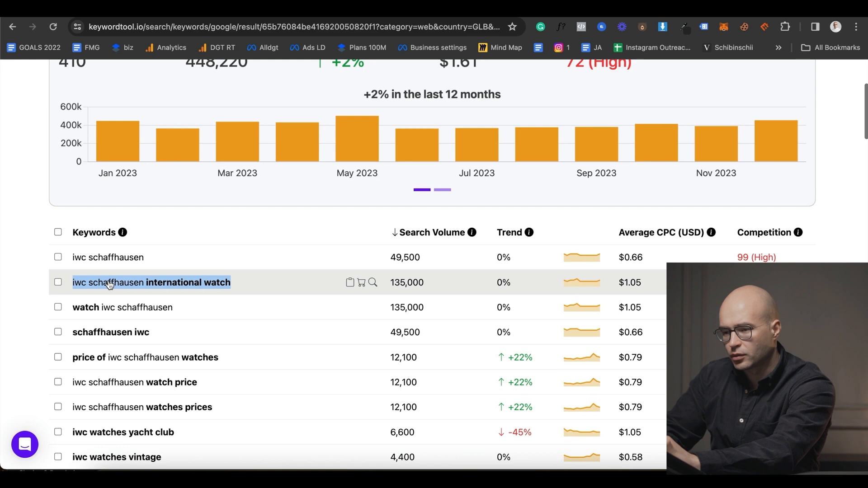
pyautogui.scroll(-2, 111, 407)
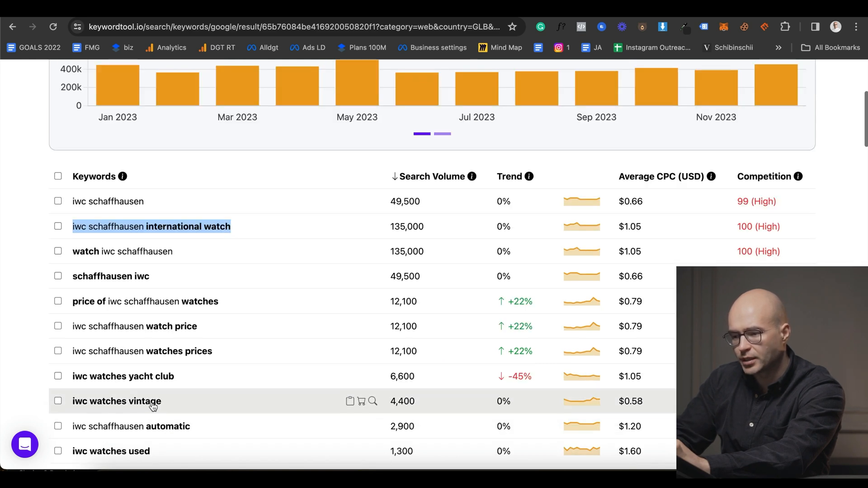
pyautogui.scroll(-2, 154, 407)
pyautogui.scroll(-2, 179, 421)
pyautogui.scroll(-6, 178, 421)
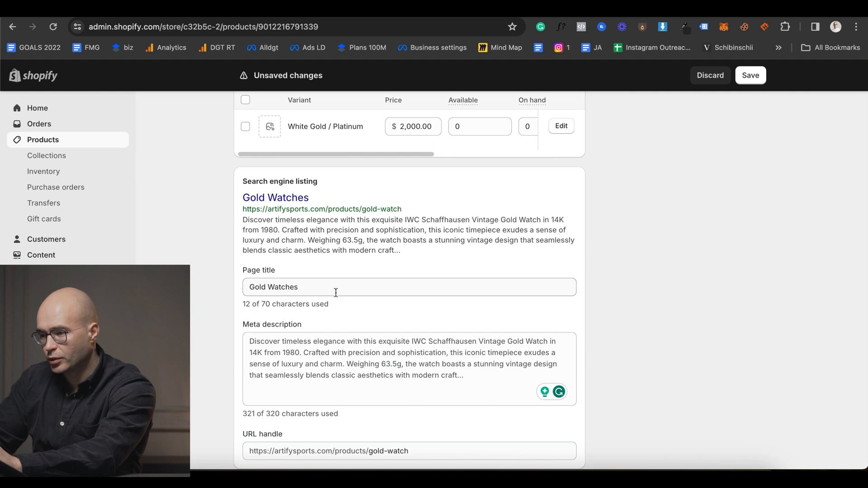
# - Set the product's search engine page title in Shopify to "Iwc Schaffhausen International Watch, Vintage"
pyautogui.click(321, 288)
pyautogui.hotkey('ctrl', 'a')
pyautogui.hotkey('ctrl', 'v')
pyautogui.click(252, 286)
pyautogui.press('BackSpace')
pyautogui.write('I')
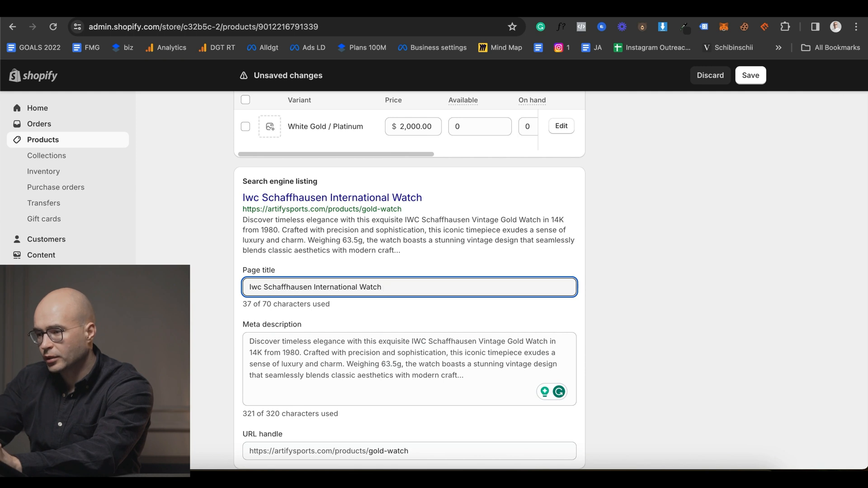
pyautogui.write('intage')
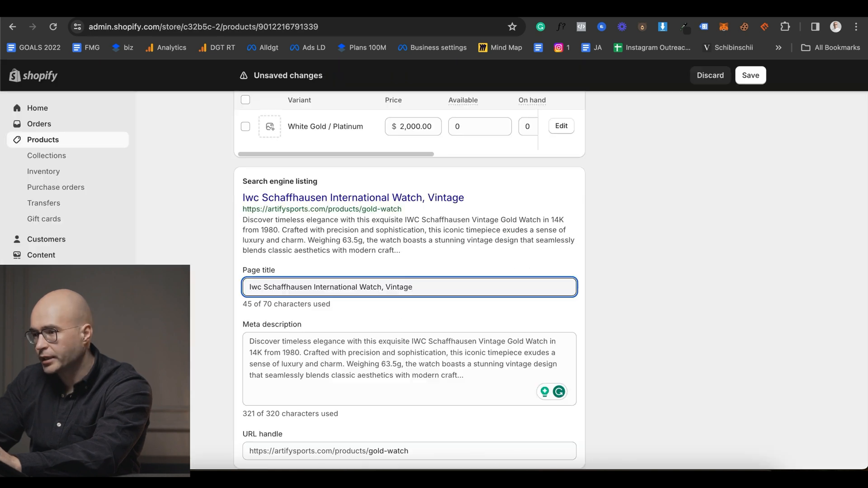
# - Open the product's first photo at full size and examine the lettering on the watch dial
pyautogui.scroll(10, 545, 113)
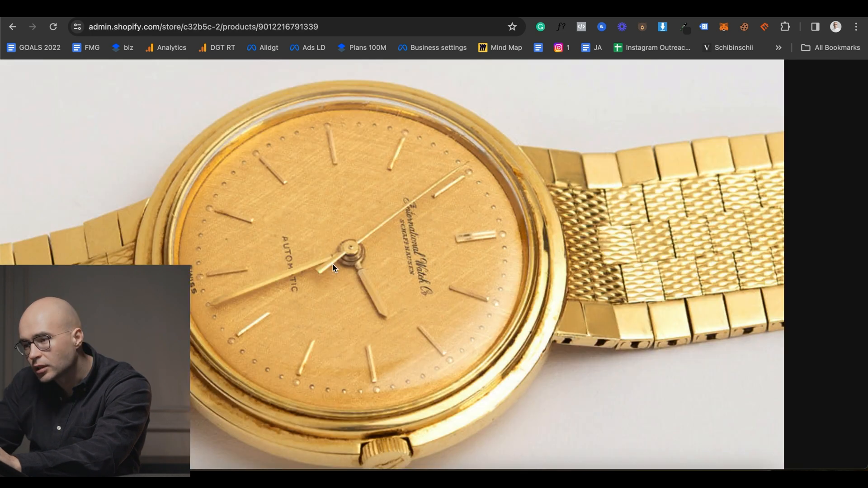
pyautogui.scroll(3, 333, 269)
pyautogui.scroll(-6, 267, 250)
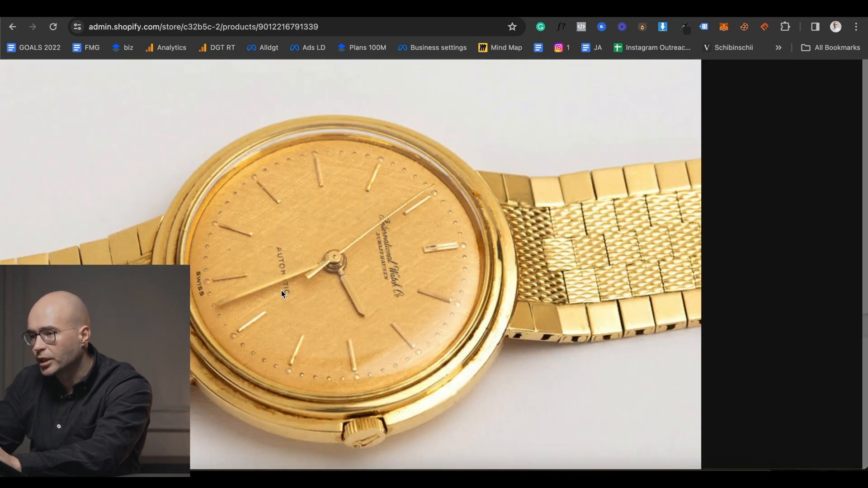
pyautogui.scroll(-5, 479, 297)
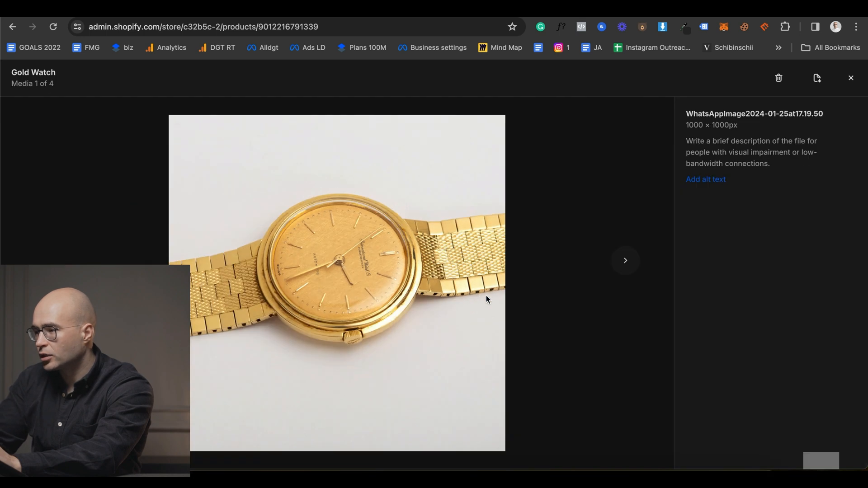
# - Close the photo view and change the search engine page title to "Iwc Schaffhausen International Watch Automatic, Vintage (USED)"
pyautogui.click(849, 77)
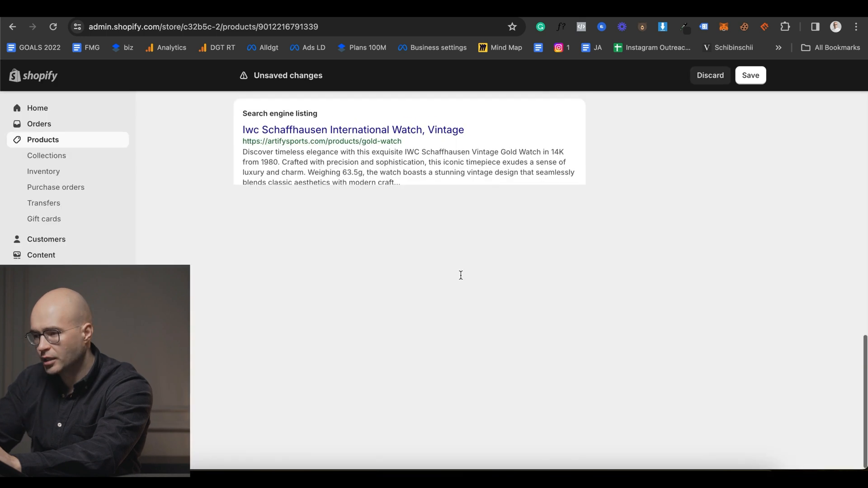
pyautogui.scroll(3, 461, 275)
pyautogui.click(429, 363)
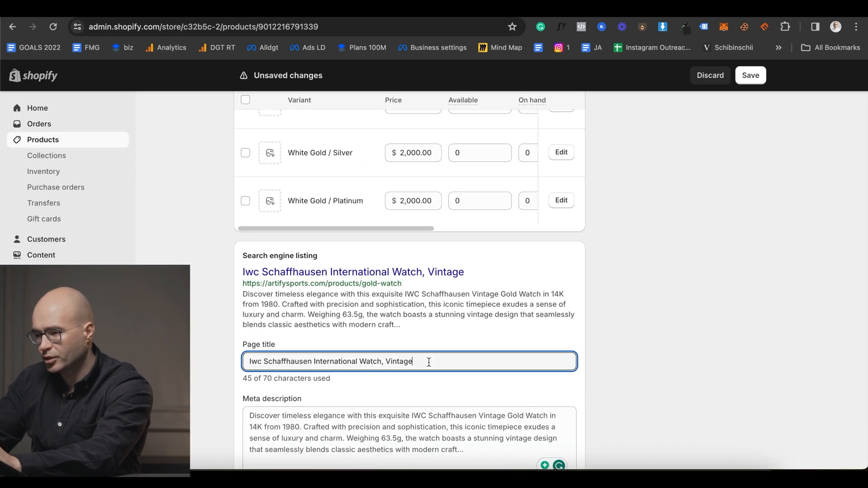
pyautogui.click(382, 362)
pyautogui.write('Automatic,')
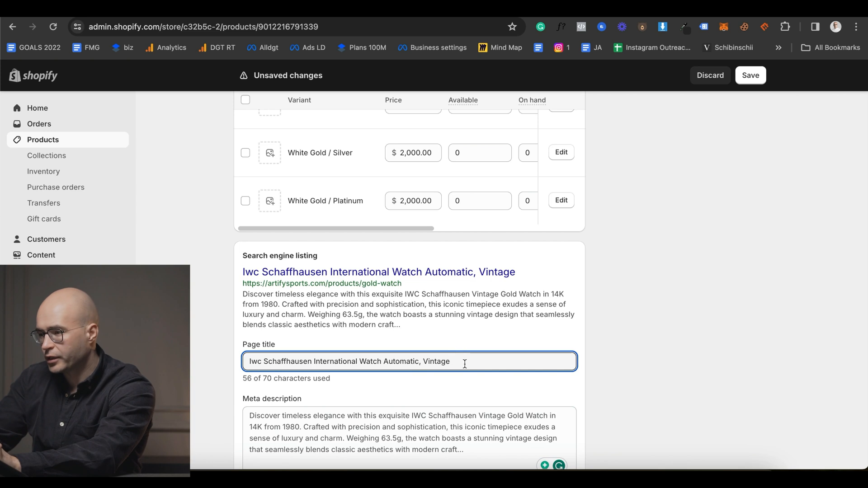
pyautogui.write('()')
pyautogui.write('USED')
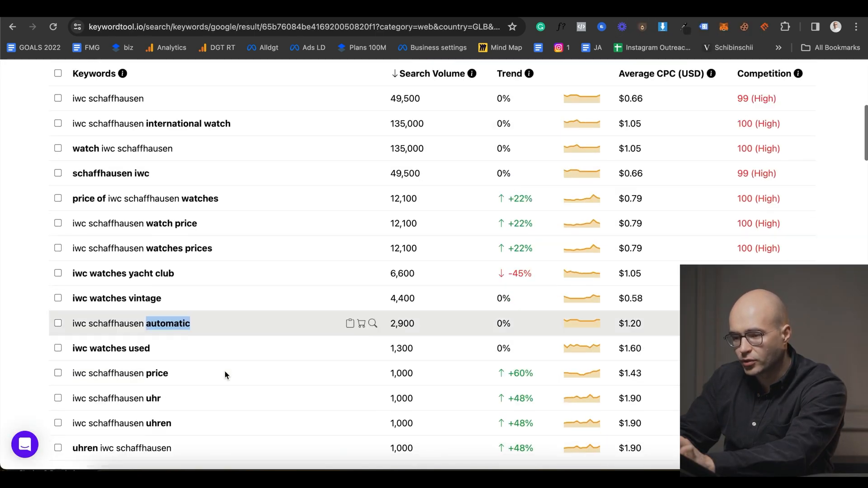
# - Look through the keyword suggestions on keywordtool.io and search them for "Gold"
pyautogui.scroll(-3, 224, 371)
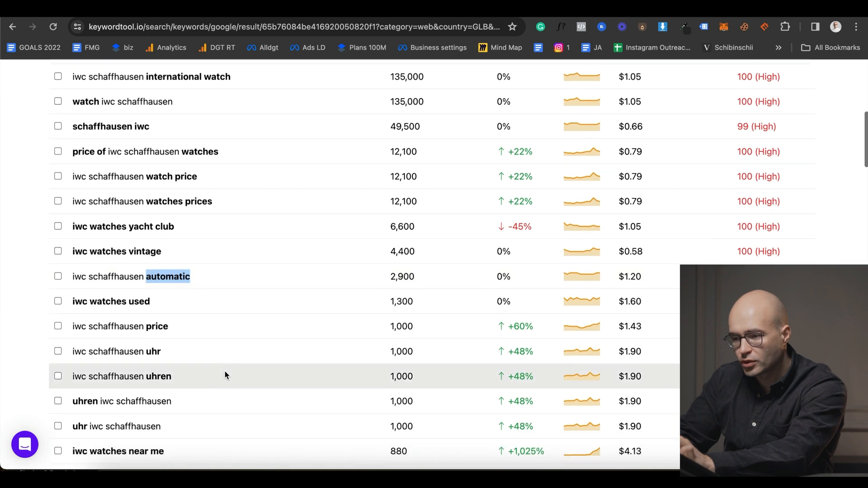
pyautogui.scroll(10, 224, 371)
pyautogui.scroll(-4, 228, 343)
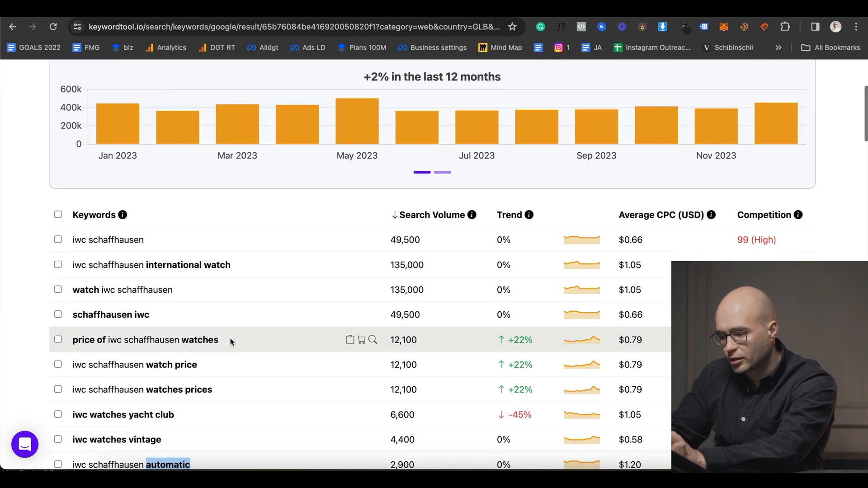
pyautogui.scroll(10, 194, 256)
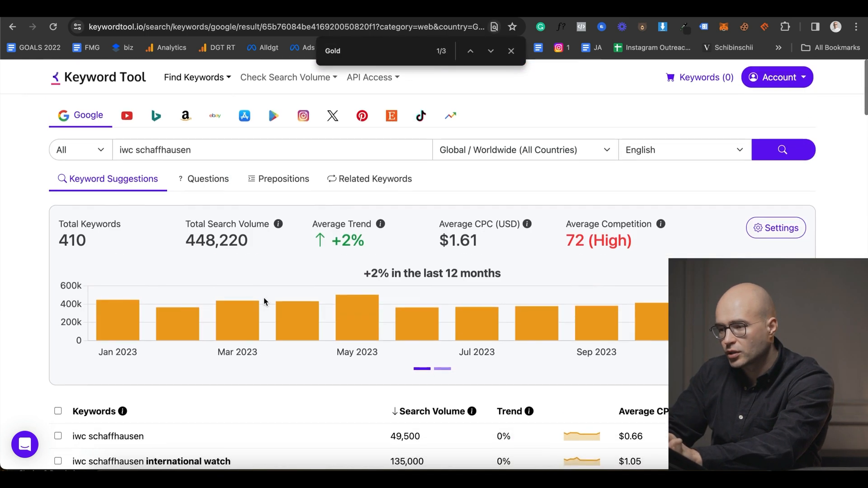
pyautogui.scroll(-10, 210, 401)
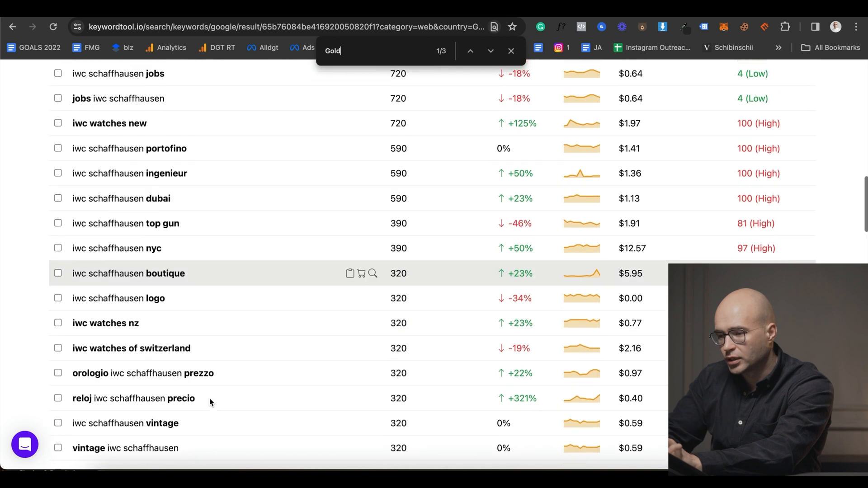
pyautogui.scroll(10, 209, 400)
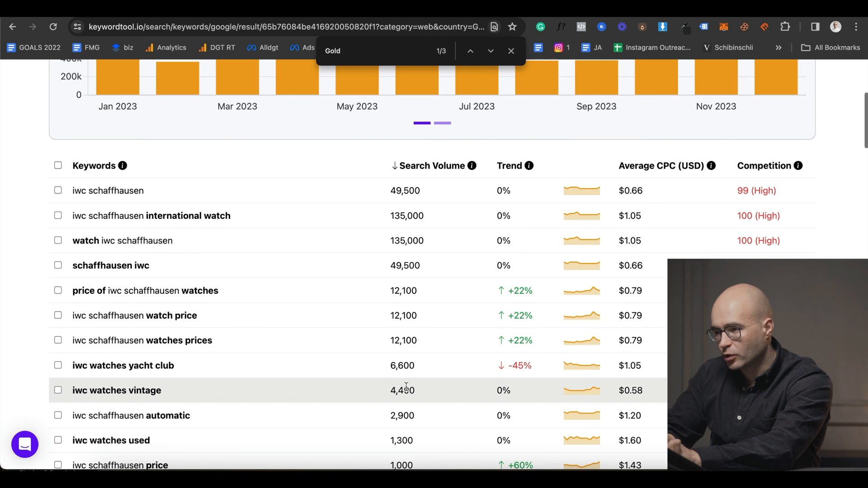
pyautogui.scroll(-15, 395, 379)
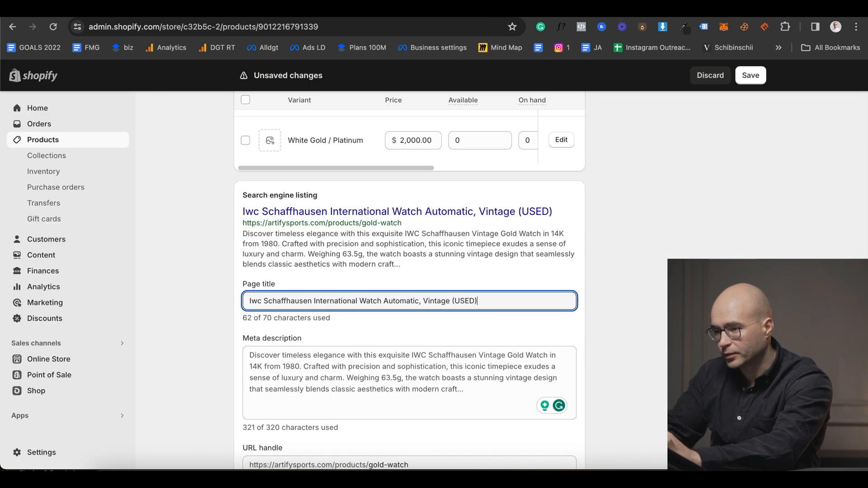
# - Set the product's search engine page title in Shopify to "Iwc Schaffhausen International Watch Automatic 14K Gold, Vintage, USED"
pyautogui.write('n 1')
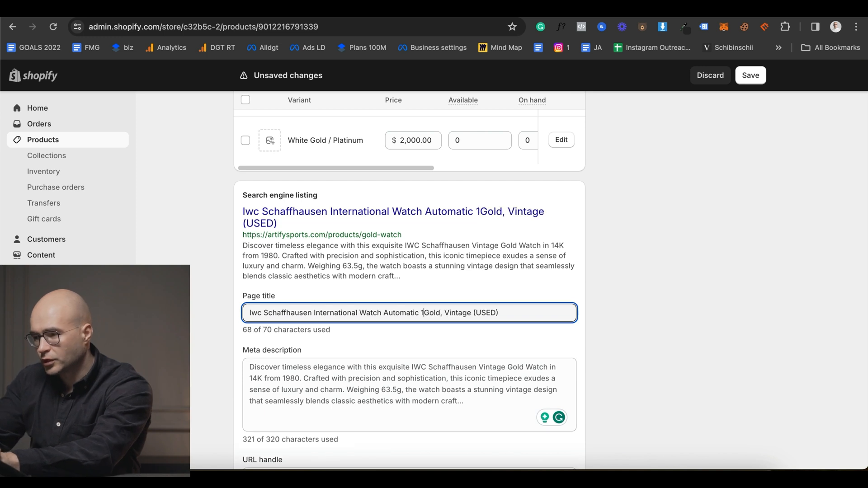
pyautogui.write('4')
pyautogui.write('K Gold')
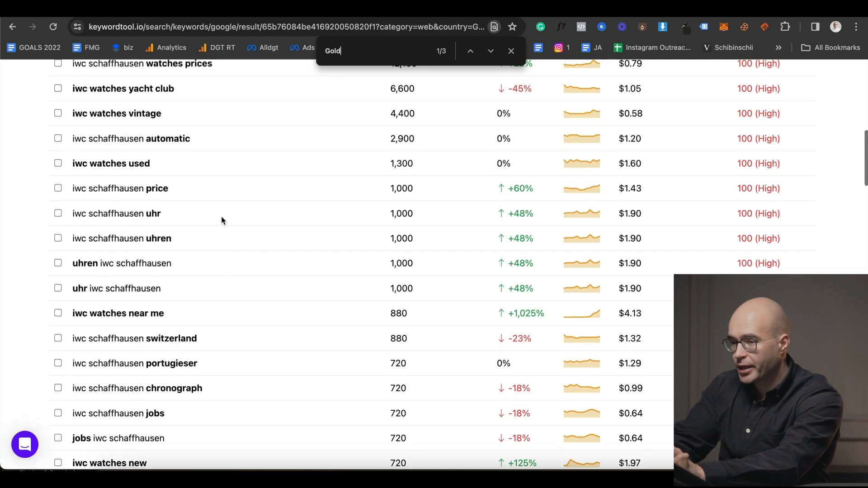
# - Review the top keywords, and replace the meta description's opening "Discover timeless elegance with this exquisite" with "Used"
pyautogui.scroll(6, 221, 217)
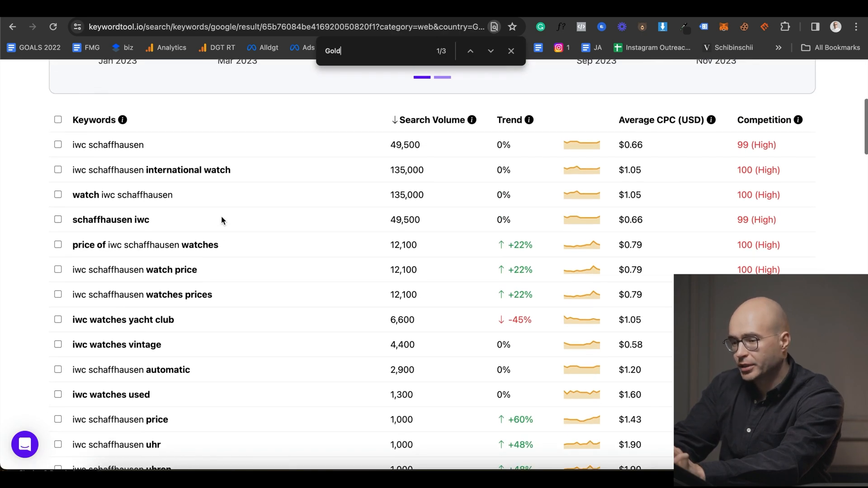
pyautogui.scroll(4, 420, 154)
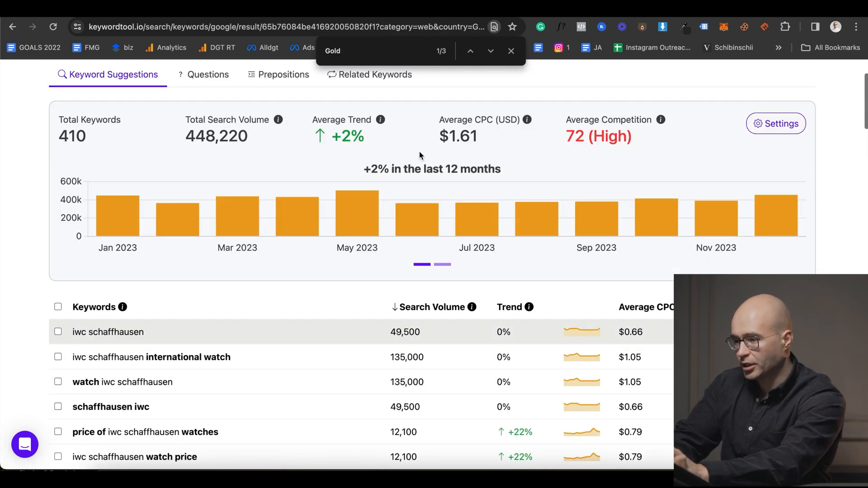
pyautogui.scroll(2, 420, 156)
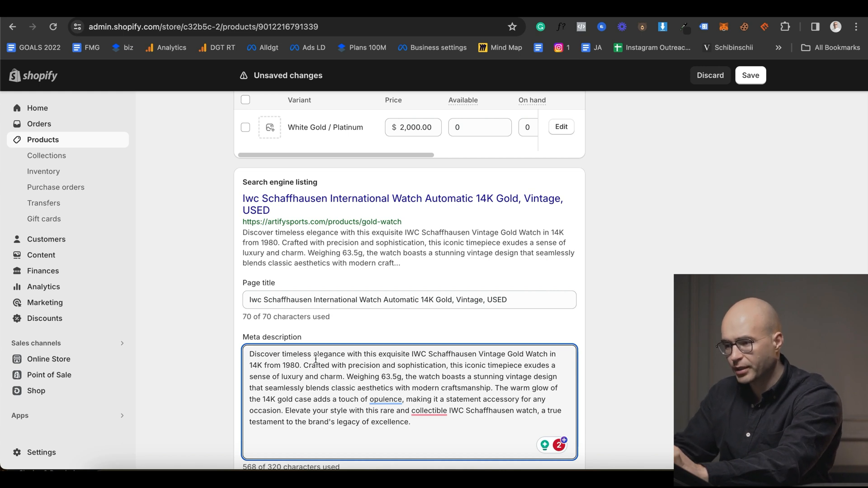
pyautogui.moveTo(410, 358); pyautogui.dragTo(250, 355)
pyautogui.press('BackSpace')
pyautogui.write('Used')
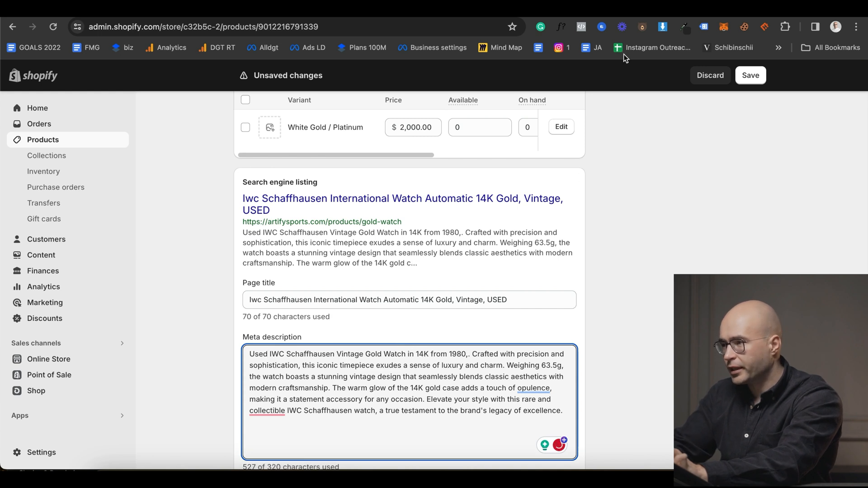
# - Pick the keyword "price" from the keyword list and add "Very good price." after the 1980 sentence in the meta description
pyautogui.hotkey('ctrl', 'Tab')
pyautogui.scroll(-8, 161, 318)
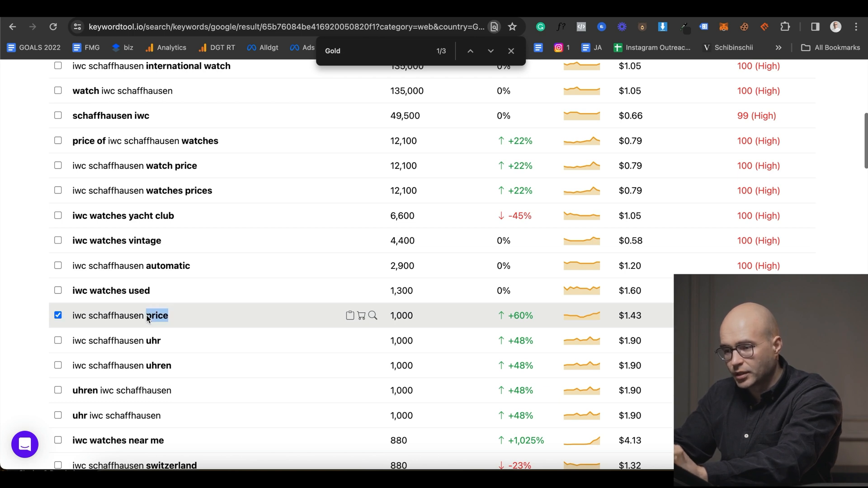
pyautogui.write('Hone')
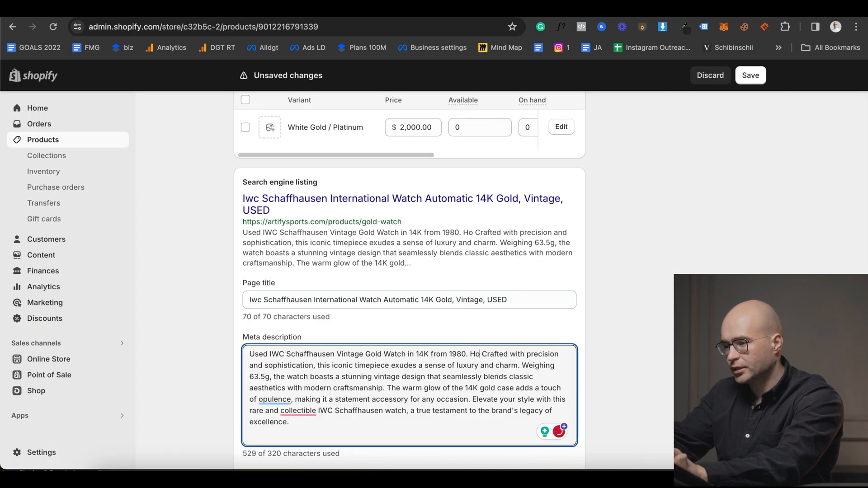
pyautogui.write('st price')
pyautogui.write('.')
pyautogui.doubleClick(482, 354)
pyautogui.write('Very g')
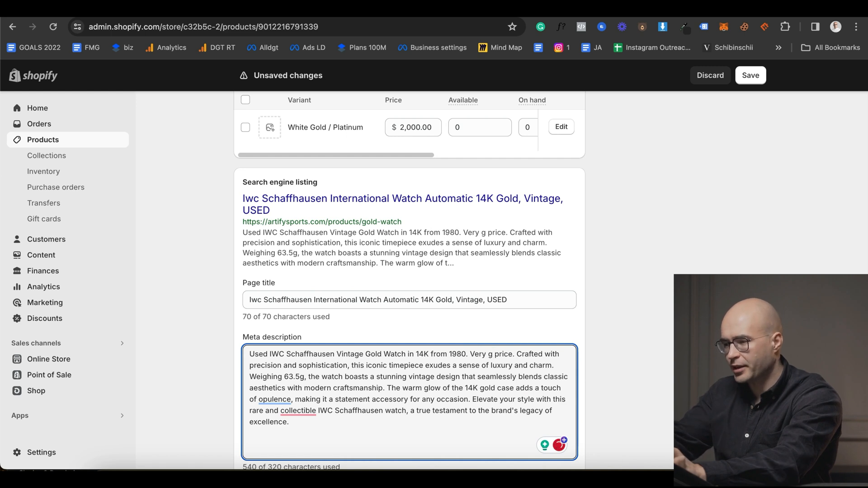
pyautogui.write('ood')
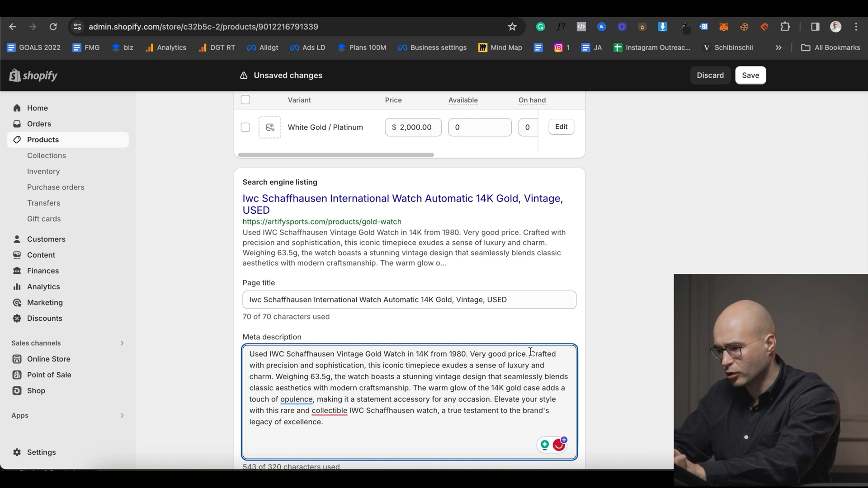
# - Pick the keyword "switzerland" from the keyword list and insert "Made in Switzerland." before "Very good price." in the meta description
pyautogui.hotkey('ctrl', 'Tab')
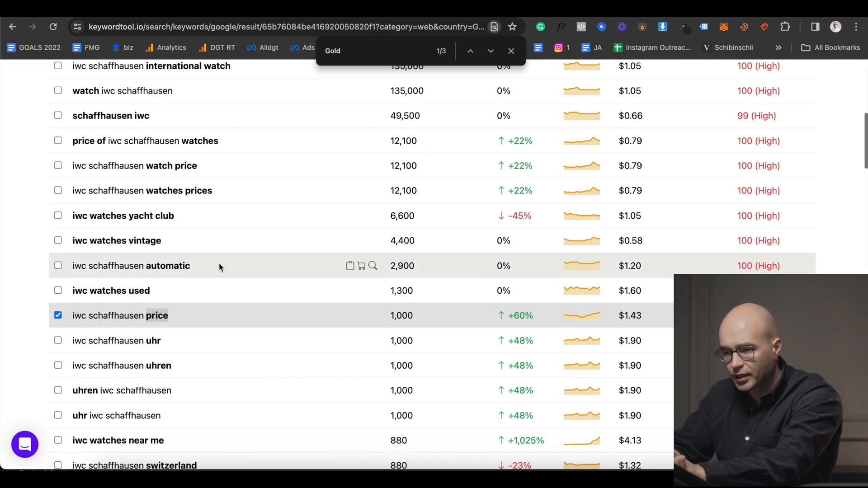
pyautogui.scroll(-2, 219, 264)
pyautogui.scroll(4, 220, 264)
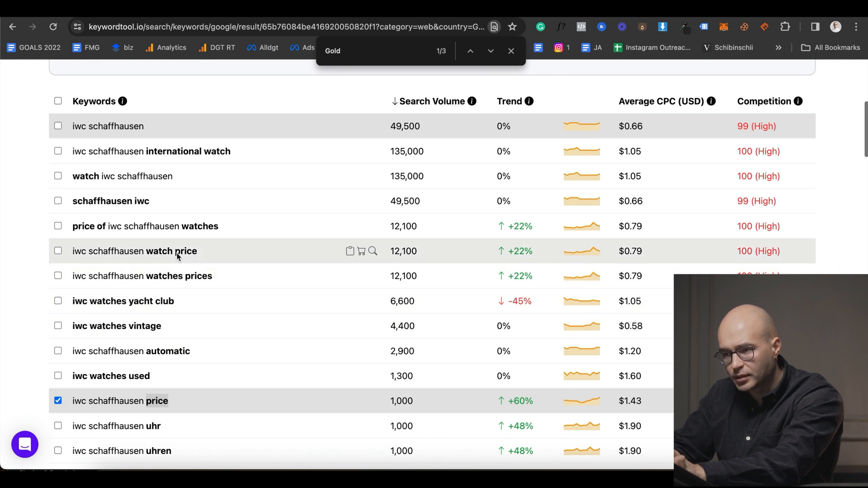
pyautogui.scroll(-6, 180, 267)
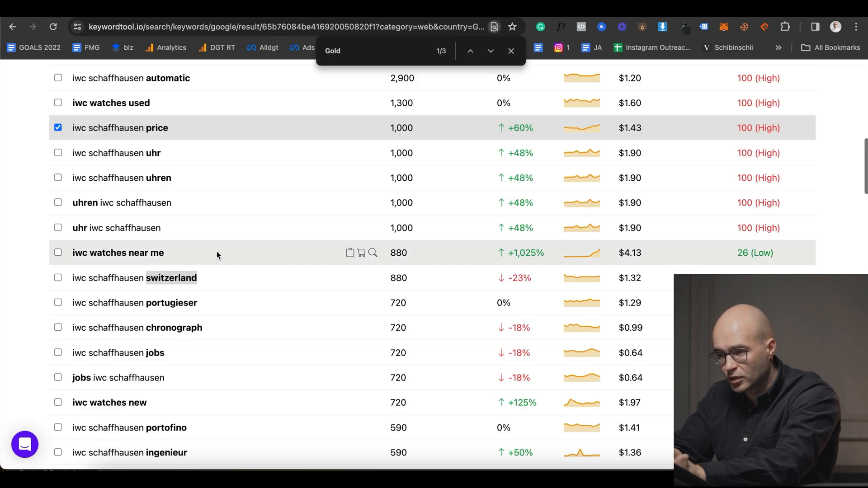
pyautogui.scroll(-1, 174, 282)
pyautogui.scroll(10, 177, 350)
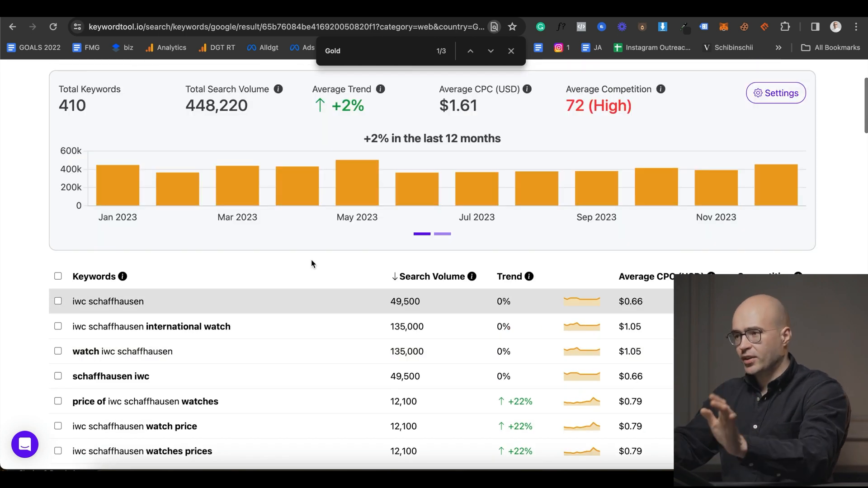
pyautogui.moveTo(532, 197)
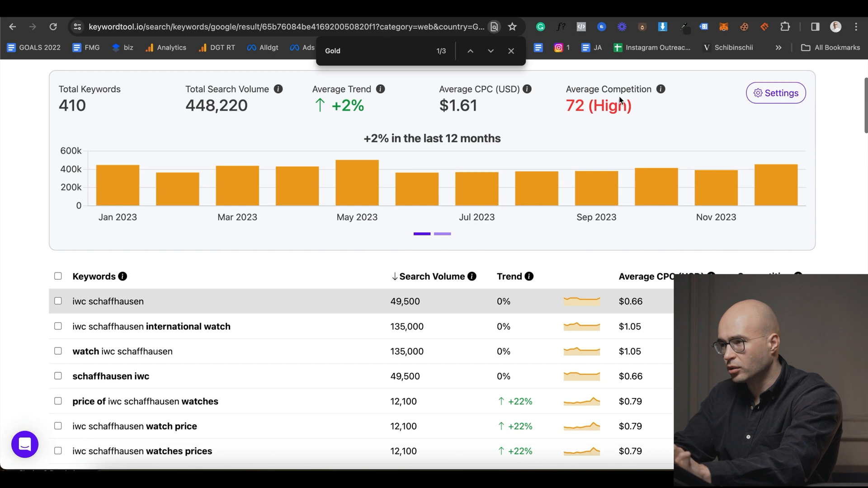
pyautogui.click(633, 10)
# - Shorten the meta description by removing the weight and everything after "modern craftsmanship.", and save the product
pyautogui.scroll(-2, 336, 380)
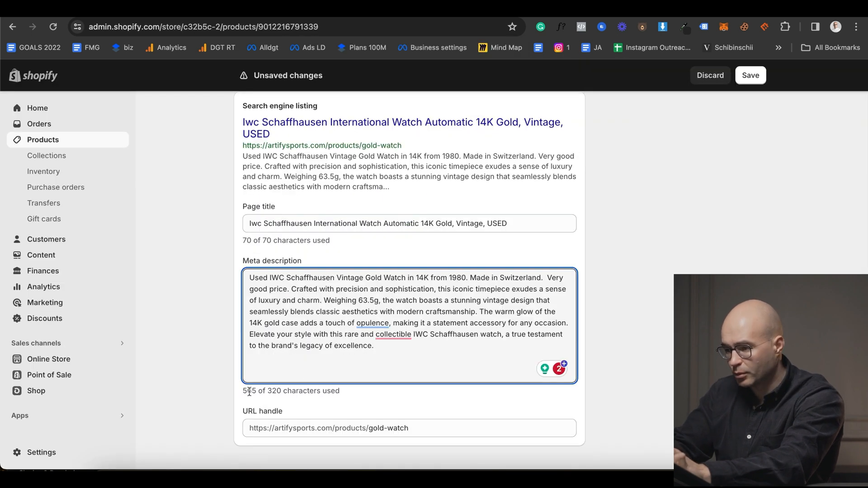
pyautogui.moveTo(389, 354); pyautogui.dragTo(480, 312)
pyautogui.press('BackSpace')
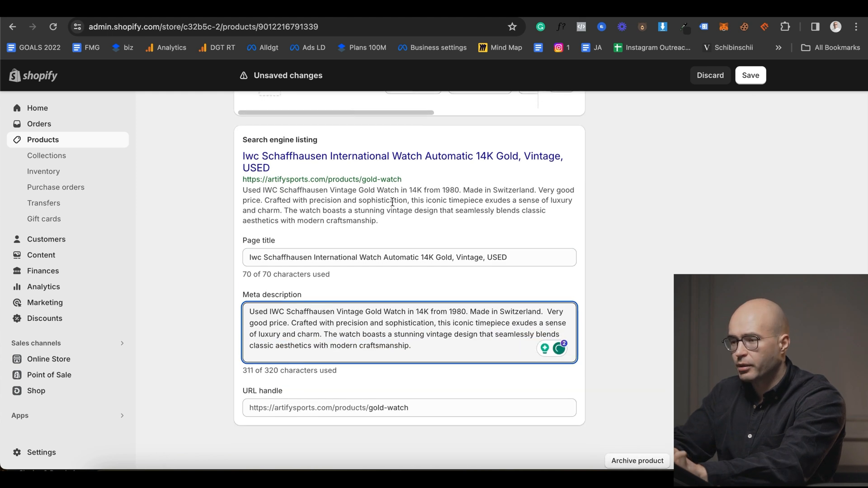
pyautogui.scroll(1, 392, 202)
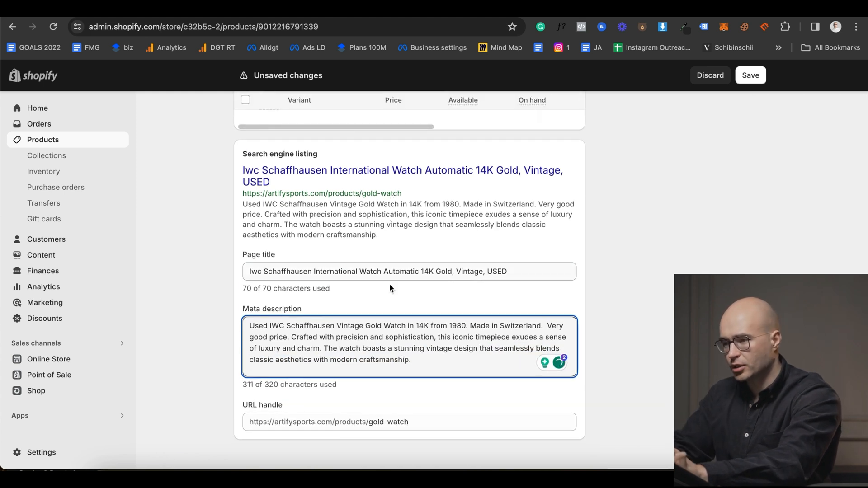
pyautogui.scroll(16, 389, 286)
pyautogui.scroll(-3, 371, 260)
pyautogui.press('super+s')
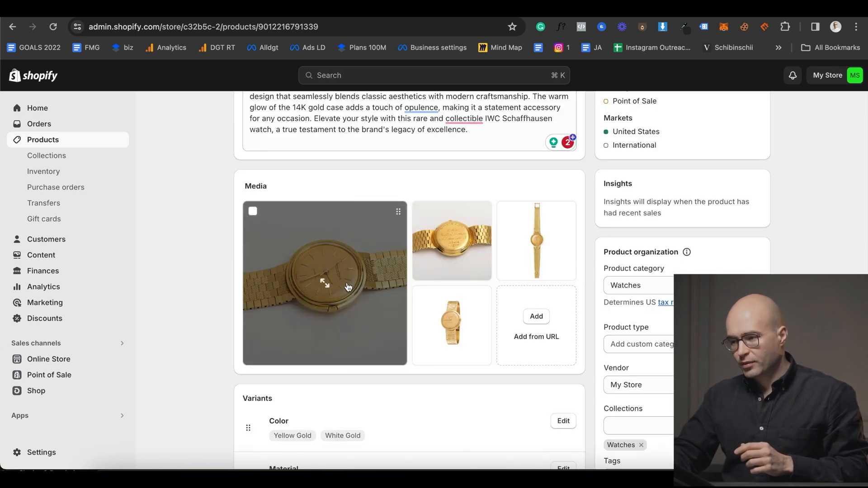
# - Give the first product photo the alt text "IWC SCHAFFHAUSEN VINTAGE GOLD WATCH in 14K", save it and return to the product page
pyautogui.click(347, 288)
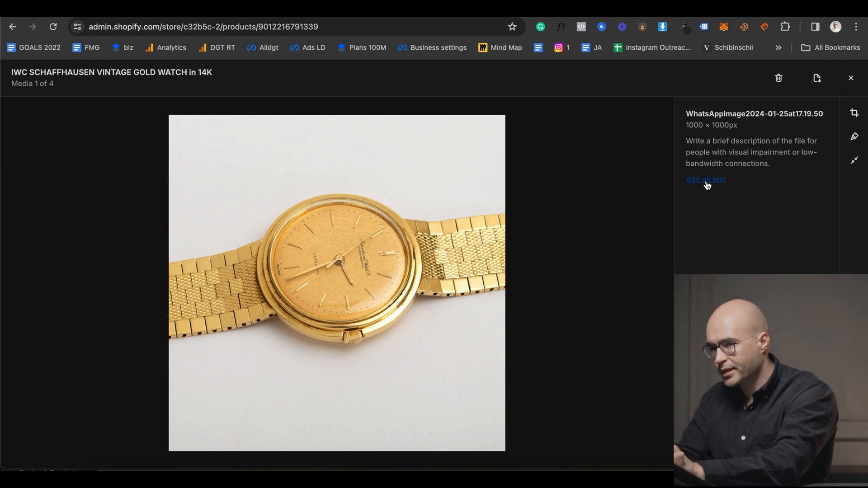
pyautogui.click(706, 181)
pyautogui.moveTo(689, 112); pyautogui.dragTo(736, 114)
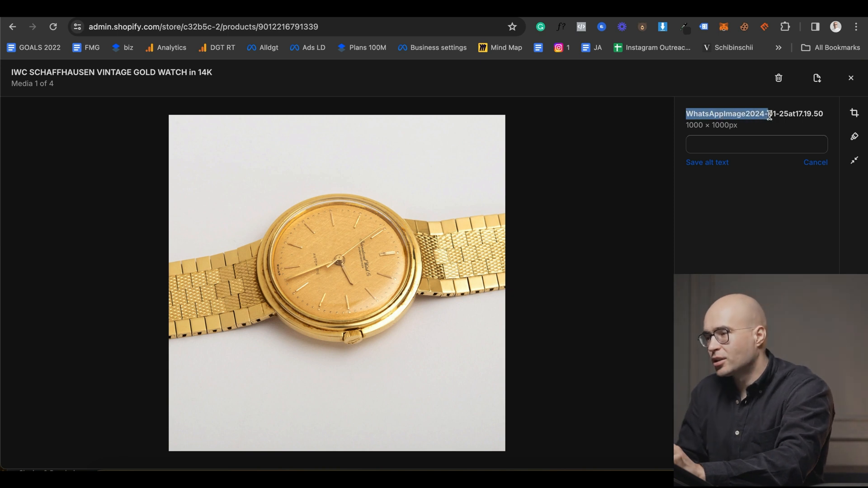
pyautogui.moveTo(217, 77); pyautogui.dragTo(47, 69)
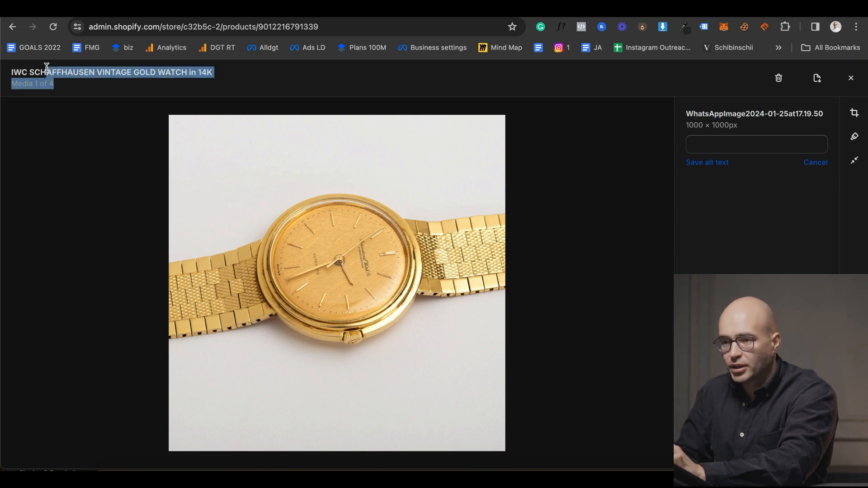
pyautogui.click(47, 69)
pyautogui.click(746, 143)
pyautogui.write('IWC SCHAFFHAUSEN VINTAGE GOLD WATCH in 14K')
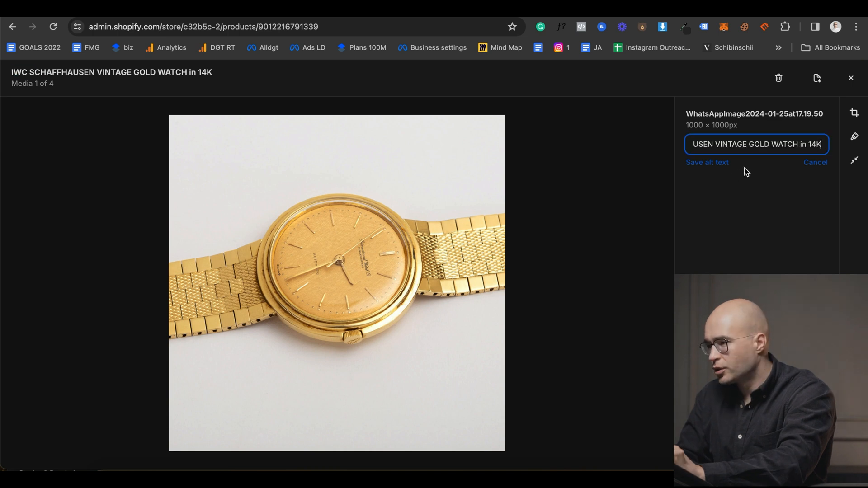
pyautogui.click(719, 162)
pyautogui.moveTo(740, 152); pyautogui.dragTo(686, 148)
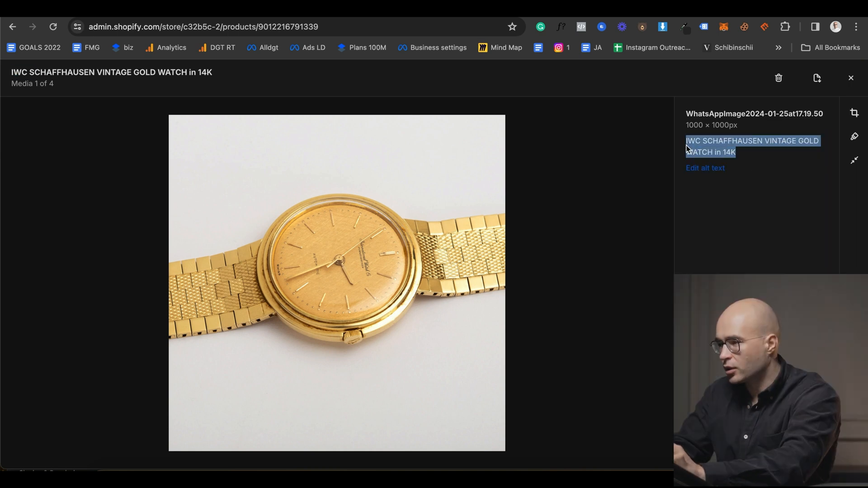
pyautogui.click(851, 78)
pyautogui.scroll(-5, 516, 278)
pyautogui.scroll(6, 495, 281)
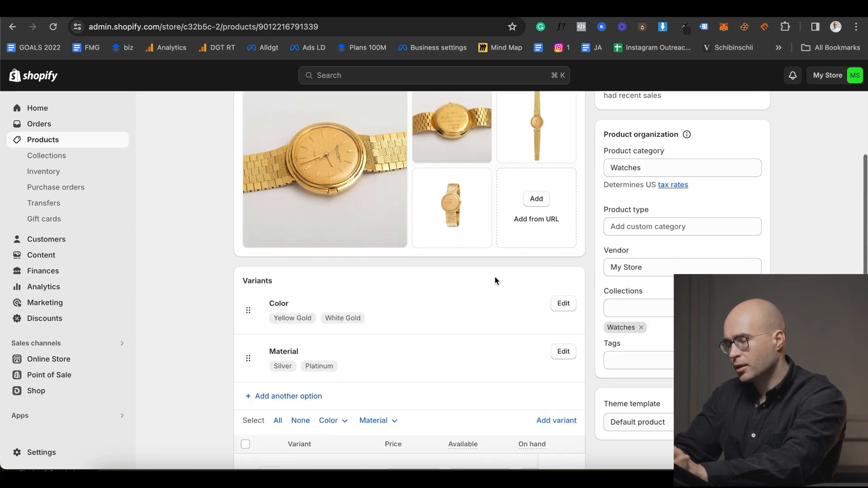
# - Check the first product photo's alt text against the page title in the search engine listing, and return to the product page
pyautogui.click(358, 242)
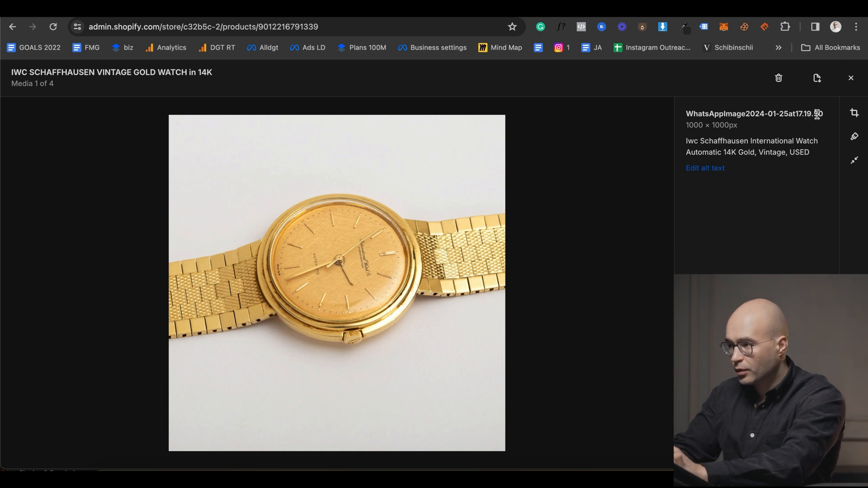
pyautogui.click(848, 87)
pyautogui.scroll(-4, 413, 279)
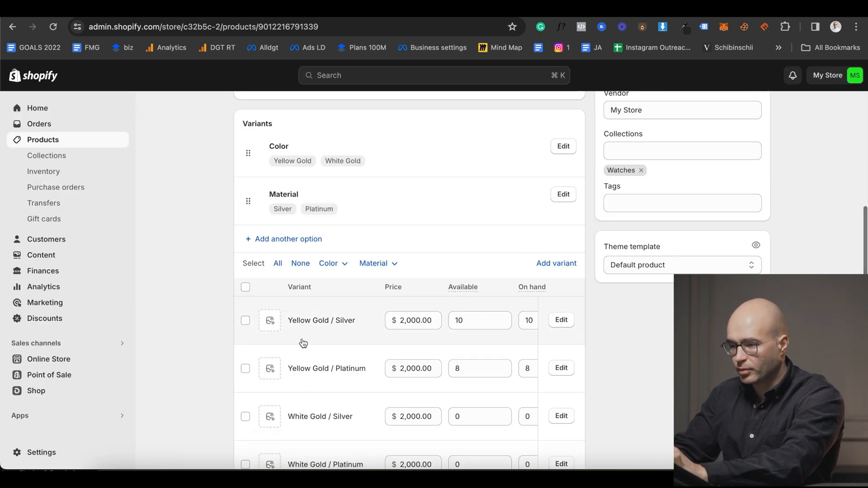
pyautogui.scroll(-6, 300, 341)
pyautogui.scroll(-2, 302, 338)
pyautogui.scroll(6, 300, 230)
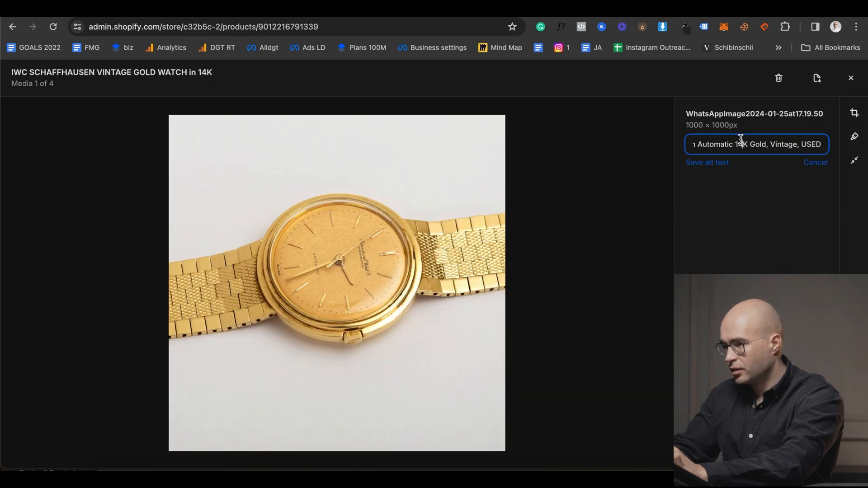
pyautogui.click(851, 78)
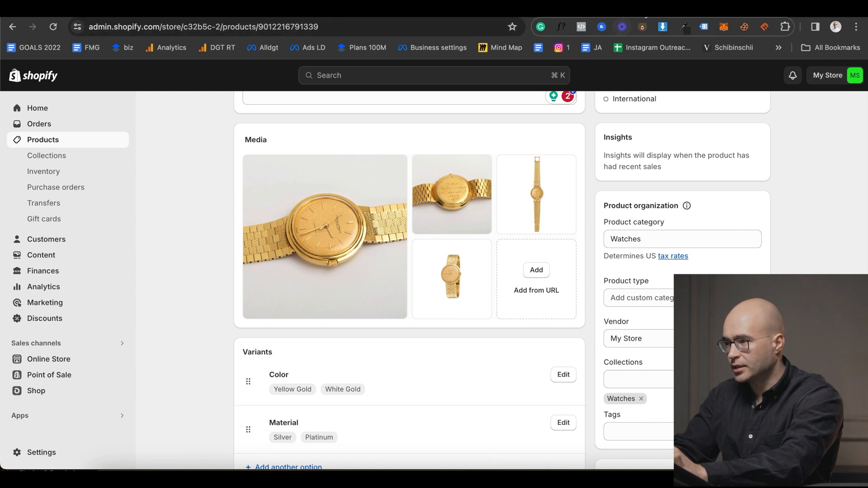
# - Search Google for "Iwc Schaffhausen International Watch Automatic 14K Gold, Vintage, USED" and look through the sponsored products, images and web results
pyautogui.hotkey('ctrl', 'Tab')
pyautogui.click(330, 26)
pyautogui.write('Iwc Schaffhausen International Watch Automatic 14K Gold, Vintage, USED')
pyautogui.press('Return')
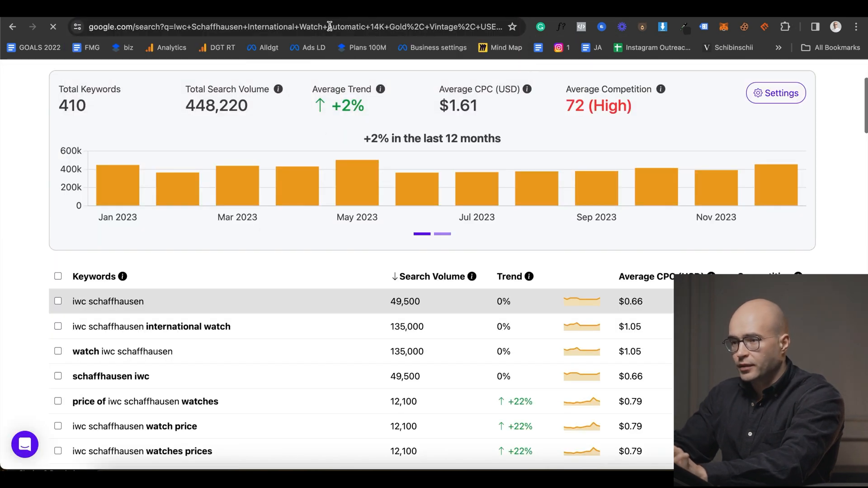
pyautogui.scroll(-4, 265, 152)
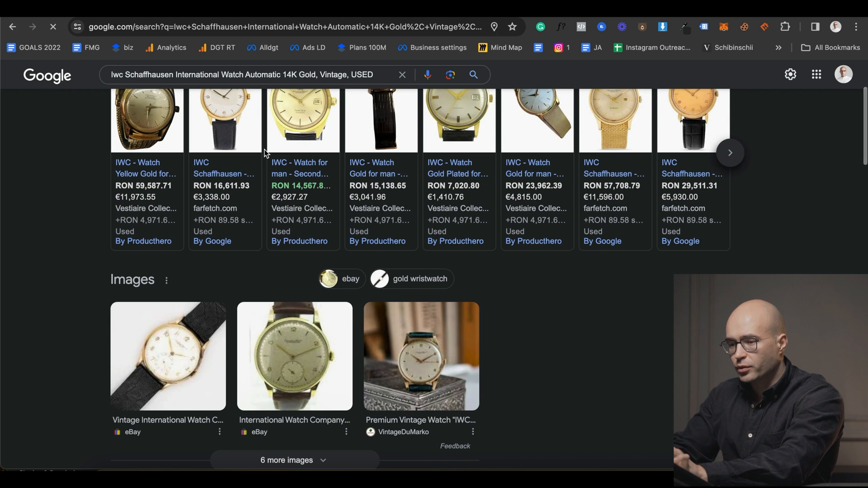
pyautogui.scroll(-1, 264, 153)
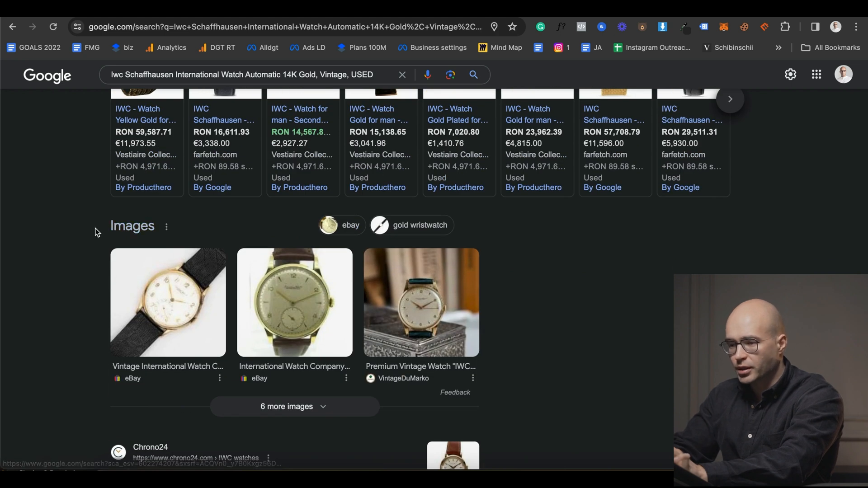
pyautogui.scroll(-3, 219, 322)
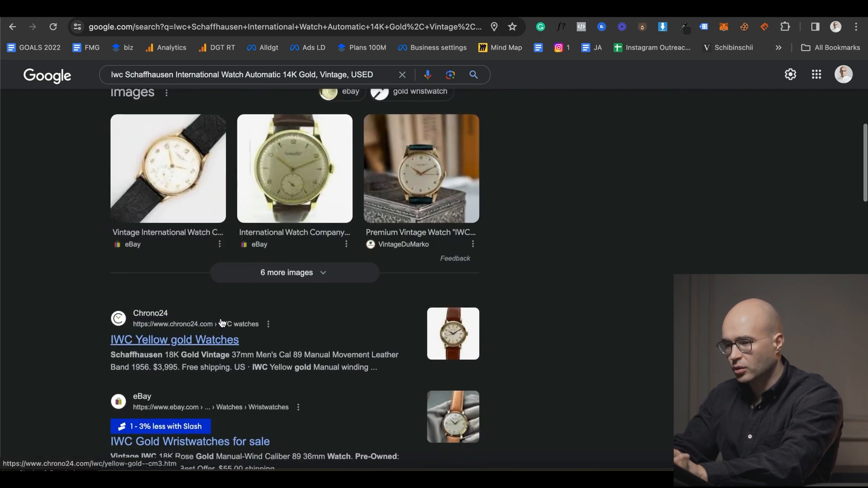
# - Look through the Google image results for the same watch query and return to the full results
pyautogui.scroll(8, 221, 322)
pyautogui.click(181, 135)
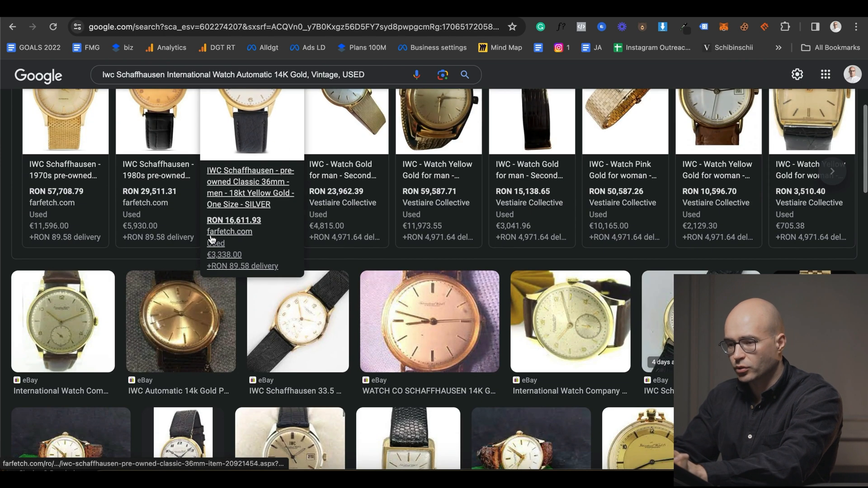
pyautogui.scroll(-3, 211, 239)
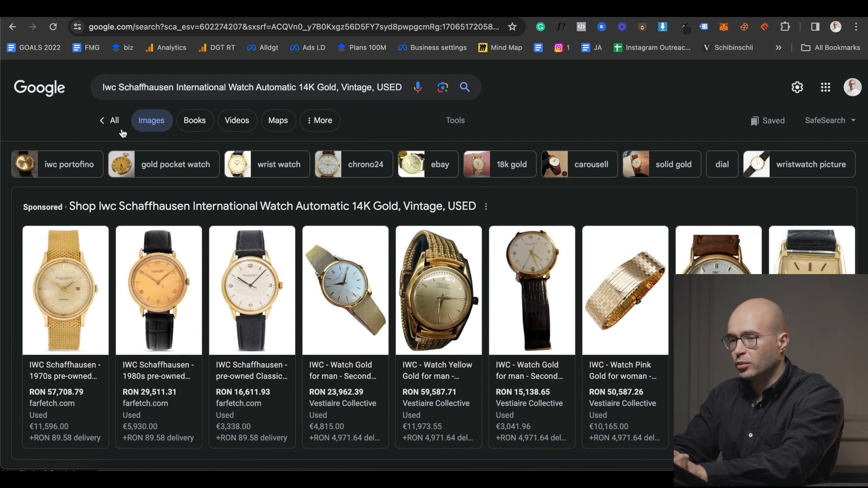
pyautogui.click(114, 125)
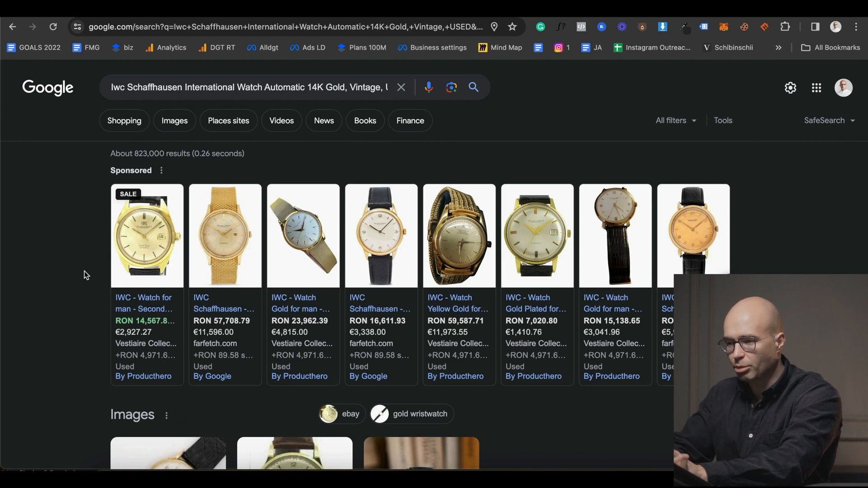
pyautogui.moveTo(225, 203)
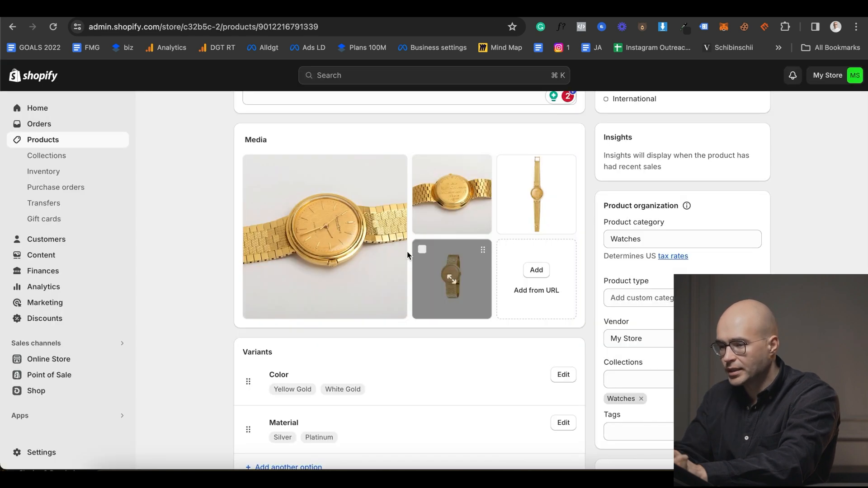
# - Check the product's search engine listing in Shopify, and run a keyword search with the copied text on keywordtool.io
pyautogui.scroll(-10, 407, 252)
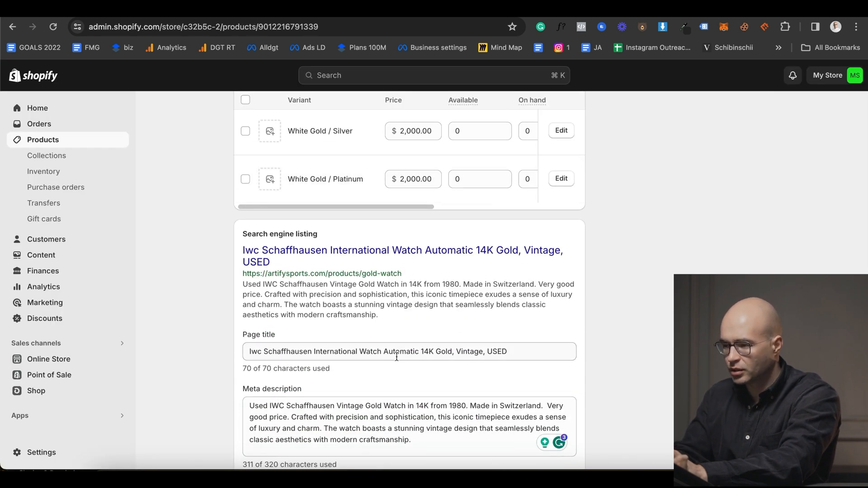
pyautogui.scroll(-3, 396, 356)
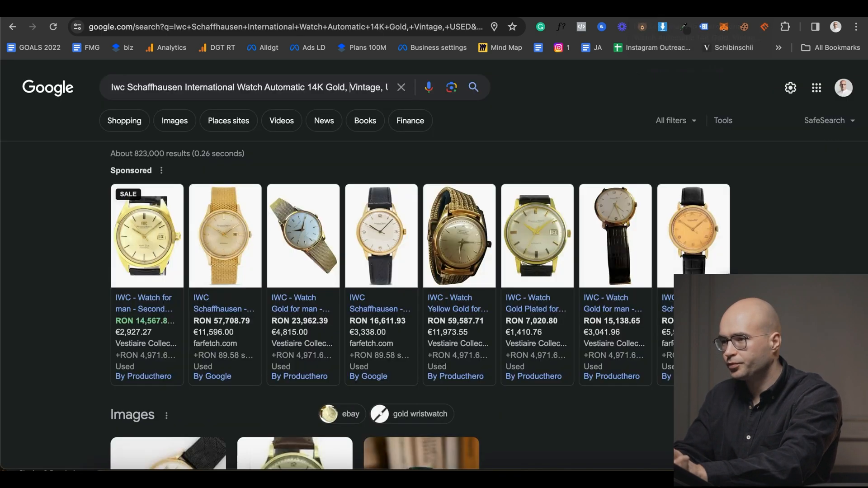
pyautogui.click(415, 22)
pyautogui.write('ke')
pyautogui.press('Return')
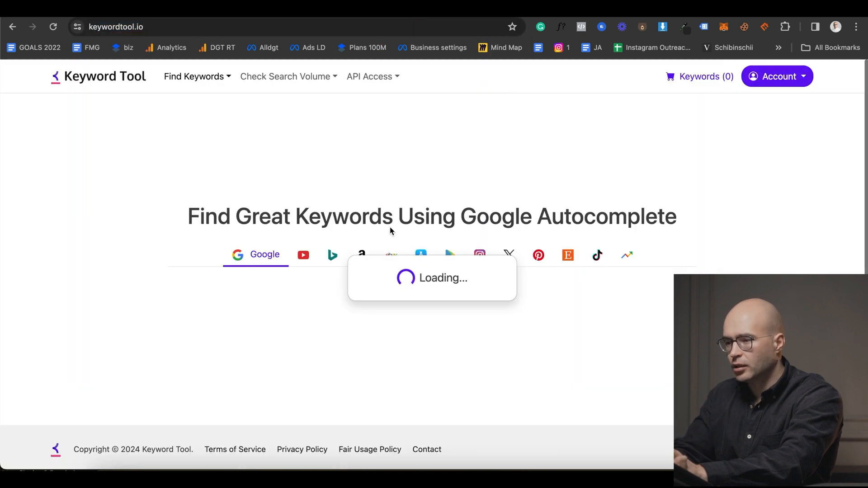
pyautogui.scroll(-2, 252, 243)
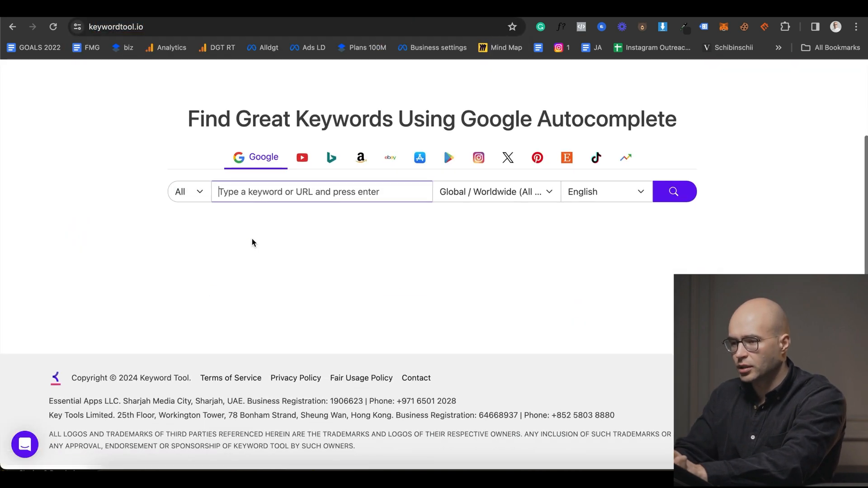
pyautogui.press('super+v')
pyautogui.press('Return')
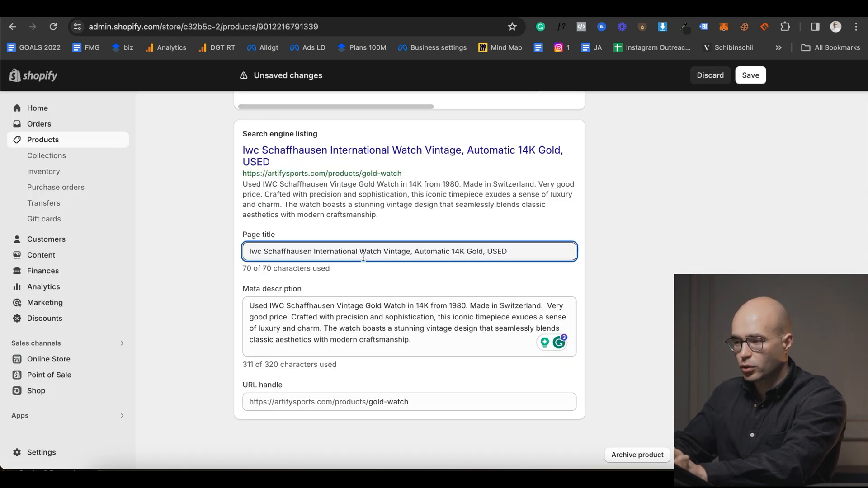
# - In the Shopify product's page title, insert a comma after "Automatic" so it is separated from "14K Gold"
pyautogui.click(449, 256)
pyautogui.write(',')
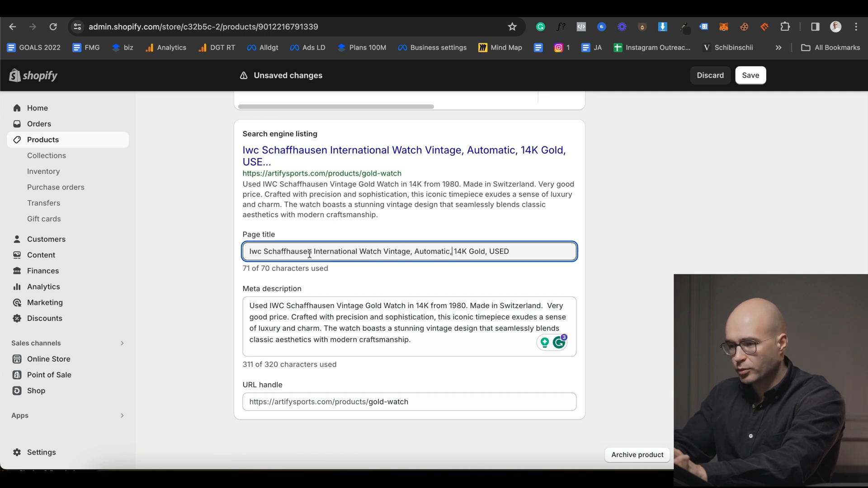
pyautogui.moveTo(312, 254); pyautogui.dragTo(240, 252)
pyautogui.moveTo(382, 253); pyautogui.dragTo(312, 254)
pyautogui.click(385, 256)
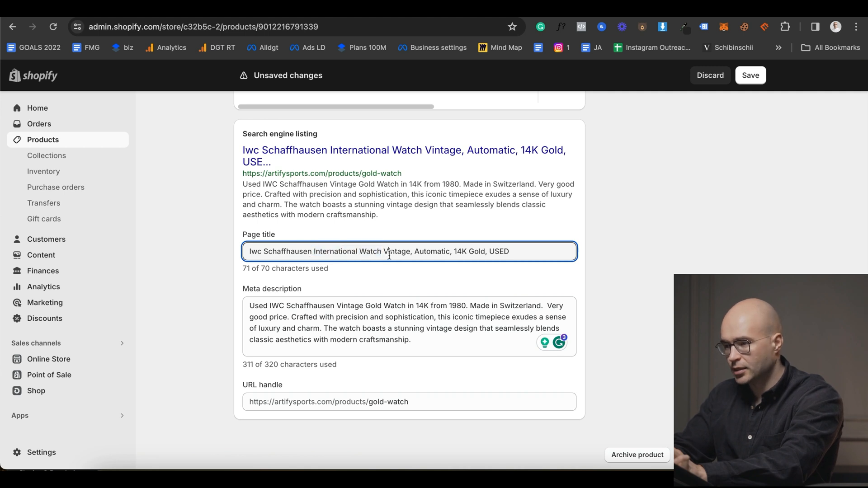
# - Move "14K Gold" behind "USED" in the page title so it ends with "Automatic, USED 14K Gold", and save the product
pyautogui.doubleClick(475, 253)
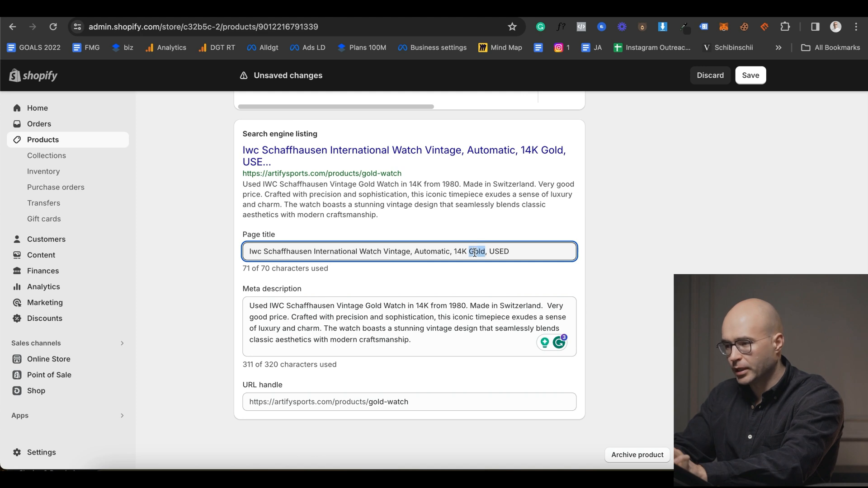
pyautogui.doubleClick(500, 251)
pyautogui.moveTo(485, 253); pyautogui.dragTo(457, 254)
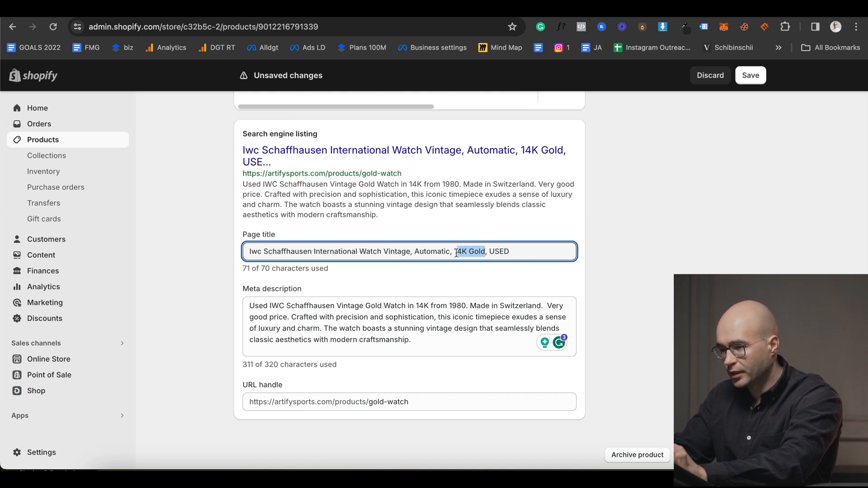
pyautogui.press('super+x')
pyautogui.press('Right')
pyautogui.press('BackSpace')
pyautogui.press('BackSpace')
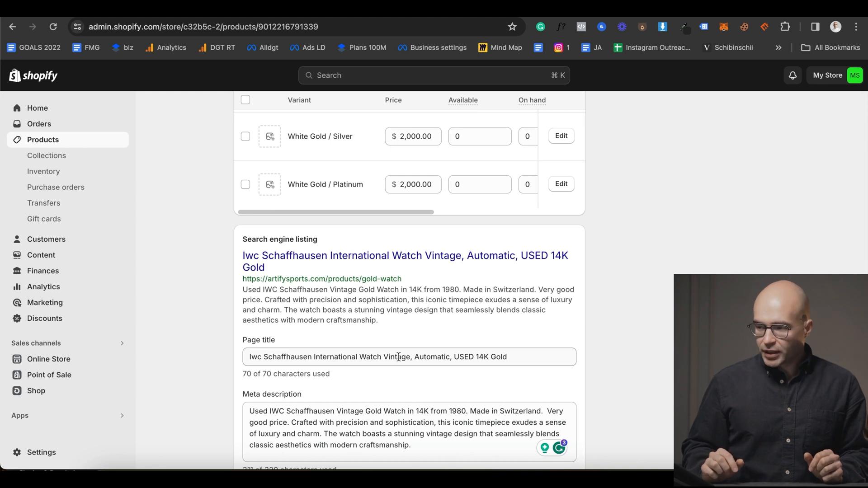
# - Open the "Gold Watches for Women" collection and copy its title
pyautogui.scroll(10, 399, 357)
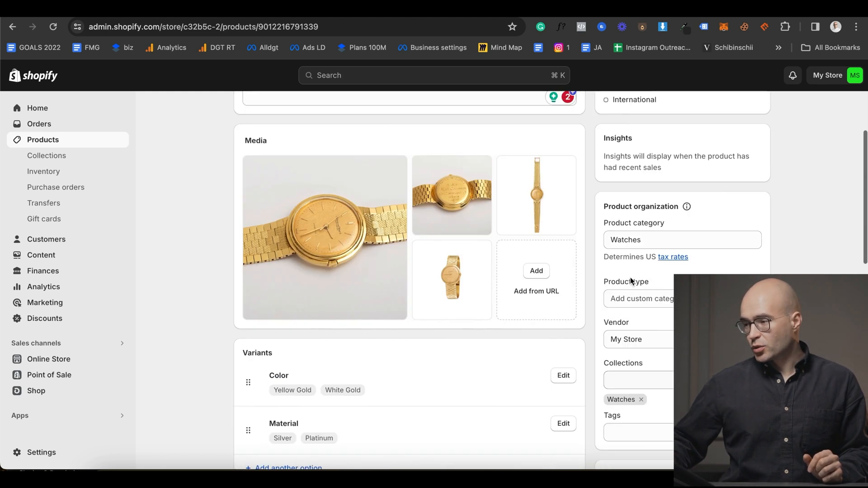
pyautogui.scroll(5, 631, 282)
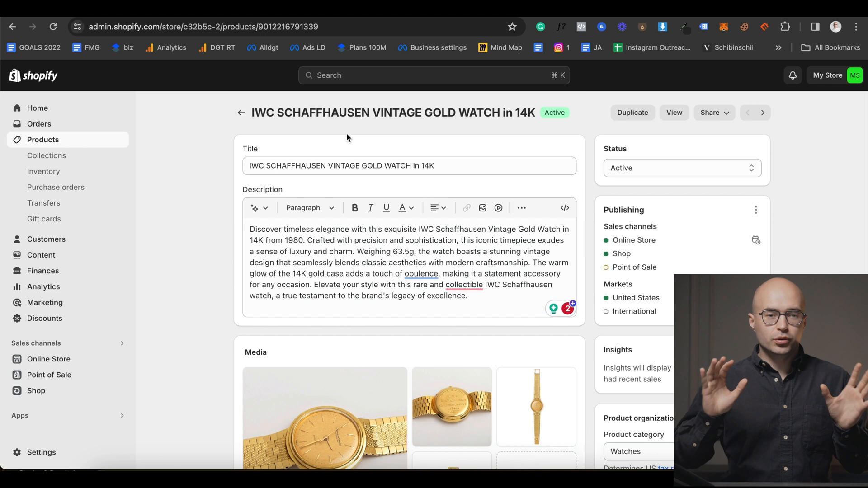
pyautogui.click(50, 155)
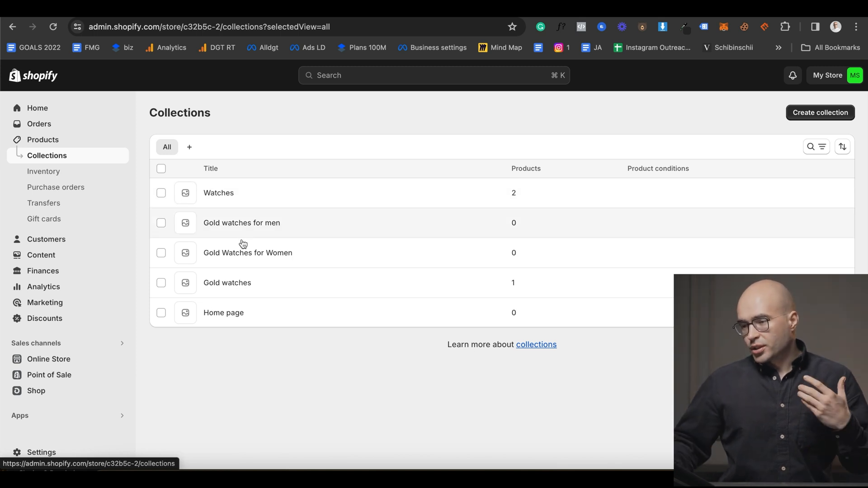
pyautogui.click(241, 257)
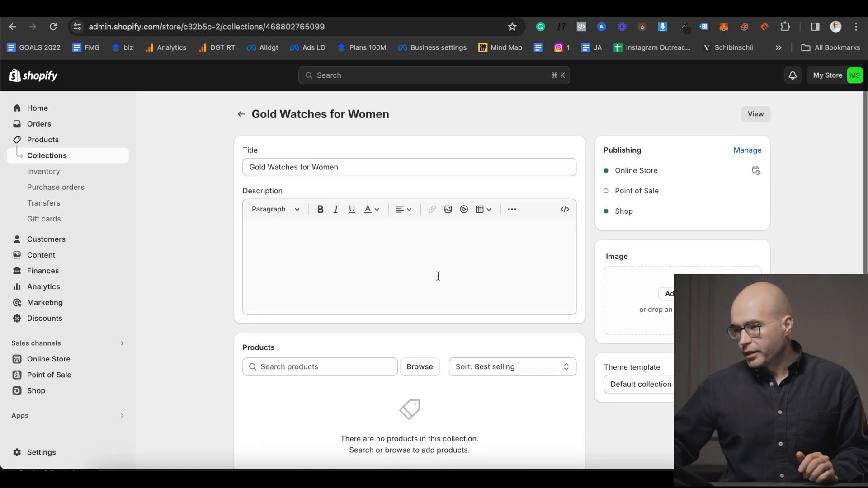
pyautogui.doubleClick(321, 166)
pyautogui.press('super+a')
pyautogui.rightClick(322, 167)
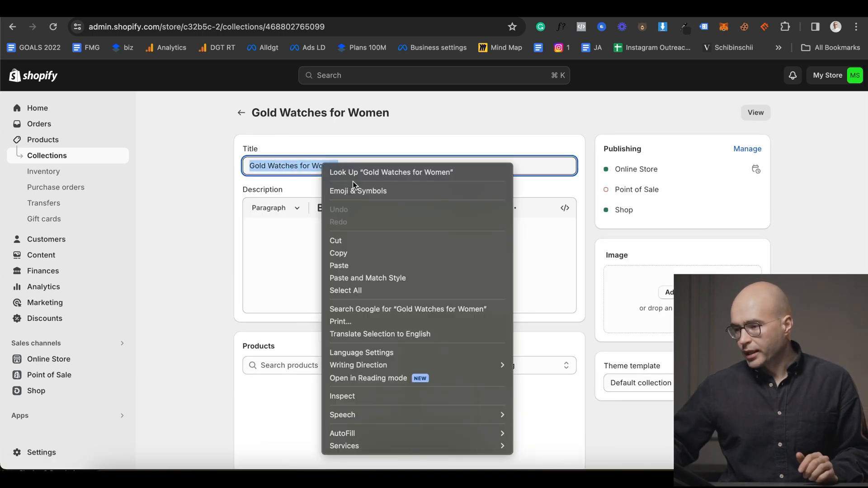
pyautogui.click(361, 254)
# - Search Keyword Tool for "Gold Watches for Women" and look through the suggested keywords with their search volumes and trends
pyautogui.click(656, 10)
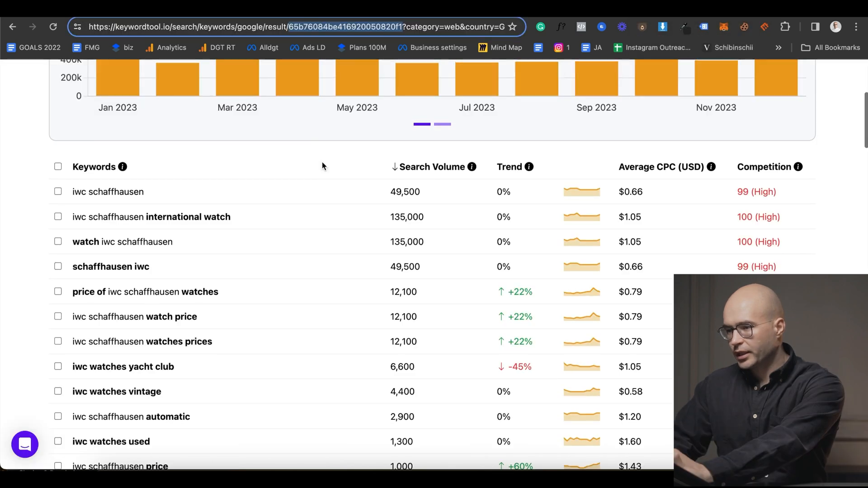
pyautogui.scroll(6, 322, 166)
pyautogui.tripleClick(281, 153)
pyautogui.press('super+v')
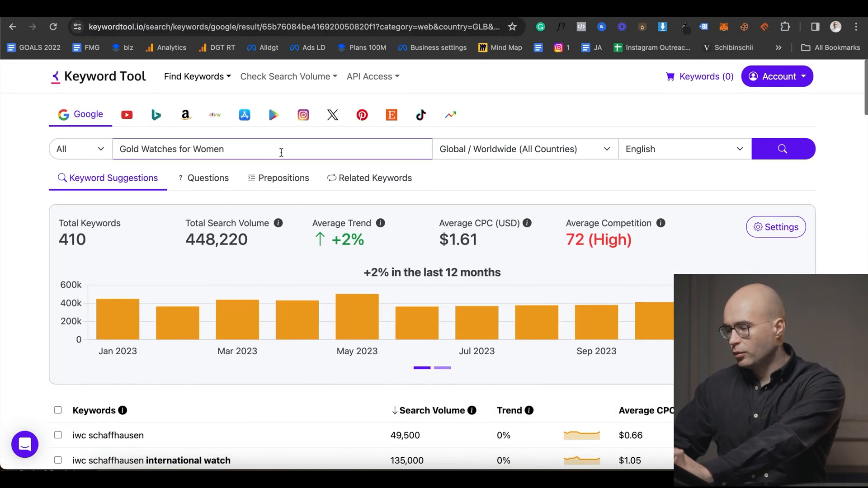
pyautogui.press('Return')
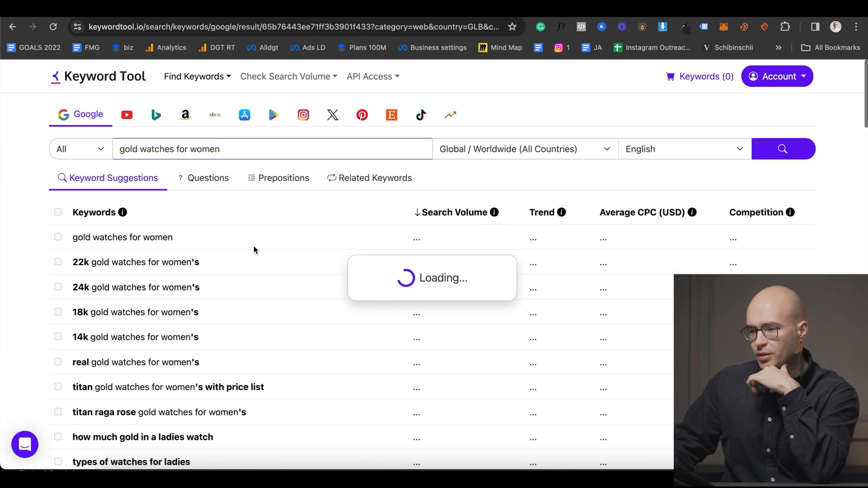
pyautogui.scroll(-5, 207, 283)
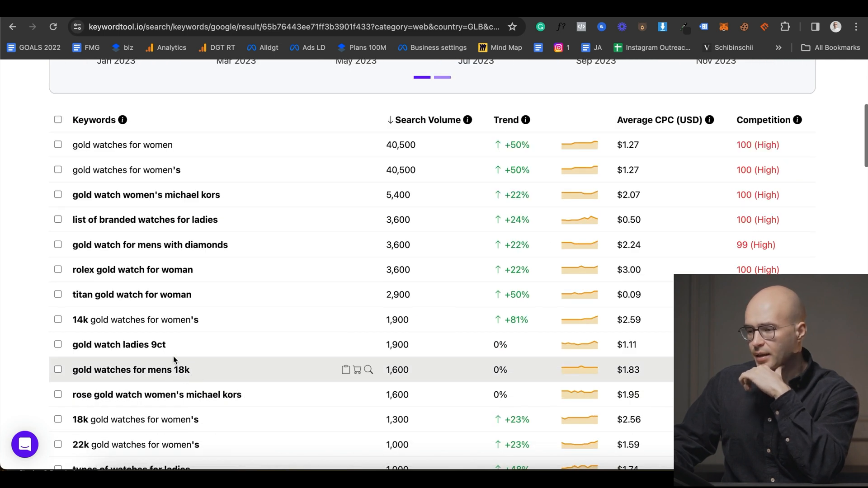
pyautogui.scroll(-4, 156, 400)
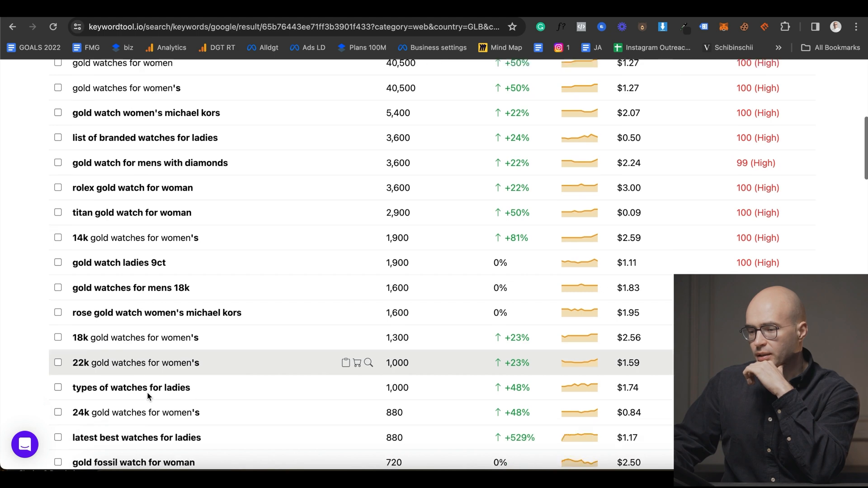
pyautogui.scroll(-1, 210, 362)
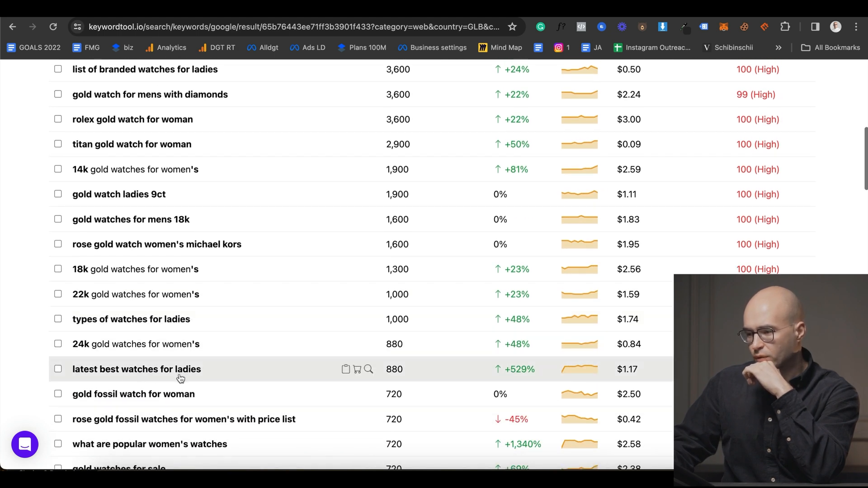
pyautogui.scroll(-2, 151, 411)
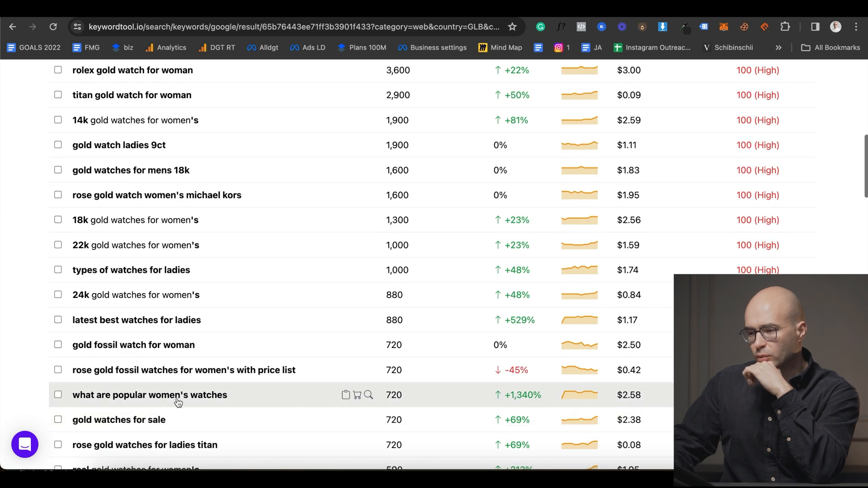
pyautogui.scroll(-2, 183, 407)
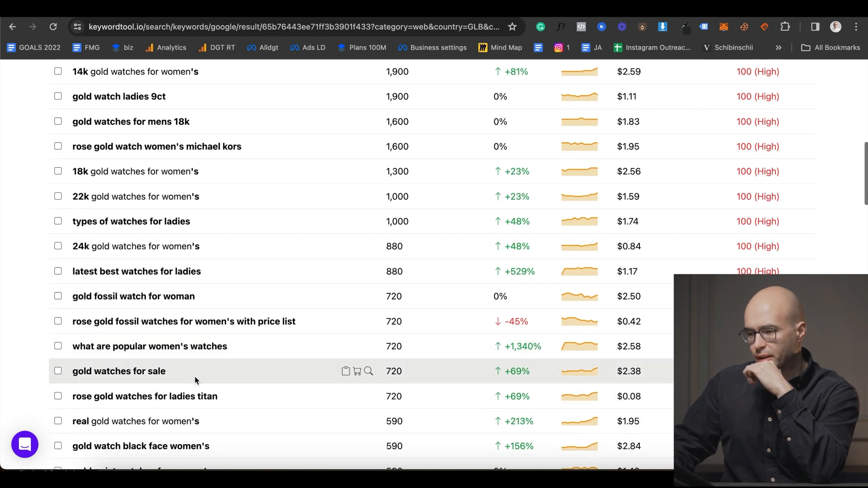
# - Note the karat keywords "14k, 18k, 22k," from the suggestions in the Shopify collection's description
pyautogui.scroll(-2, 195, 376)
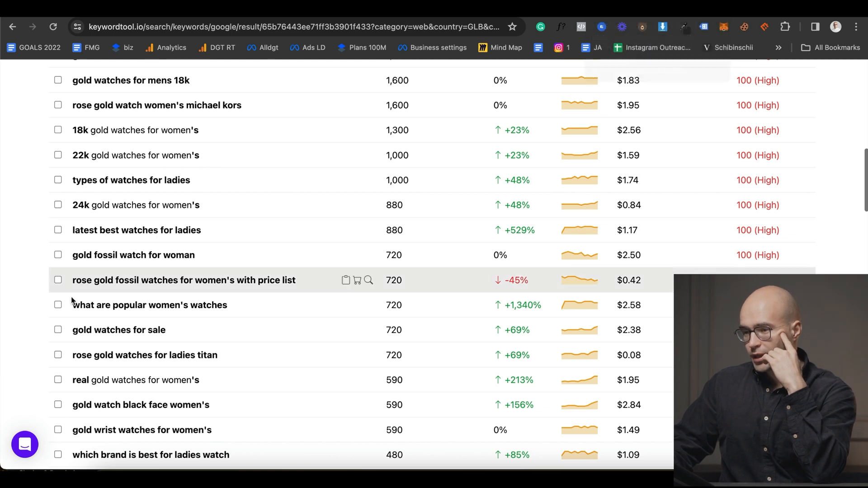
pyautogui.scroll(2, 77, 241)
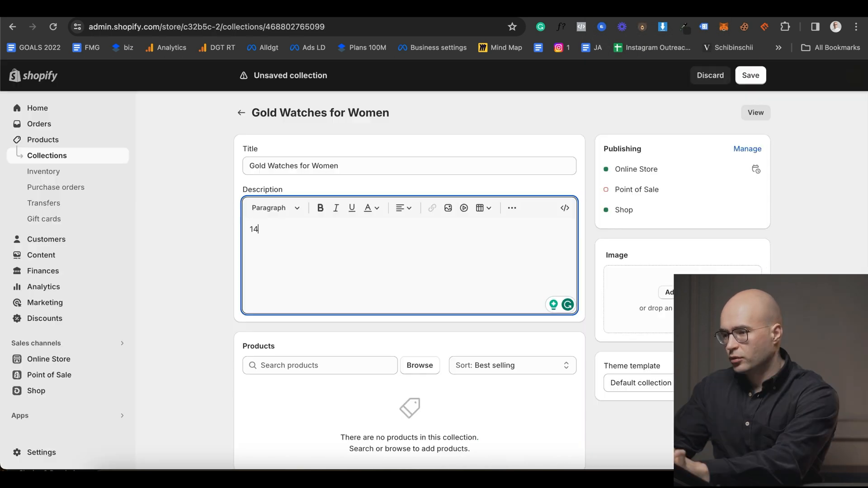
pyautogui.write('m')
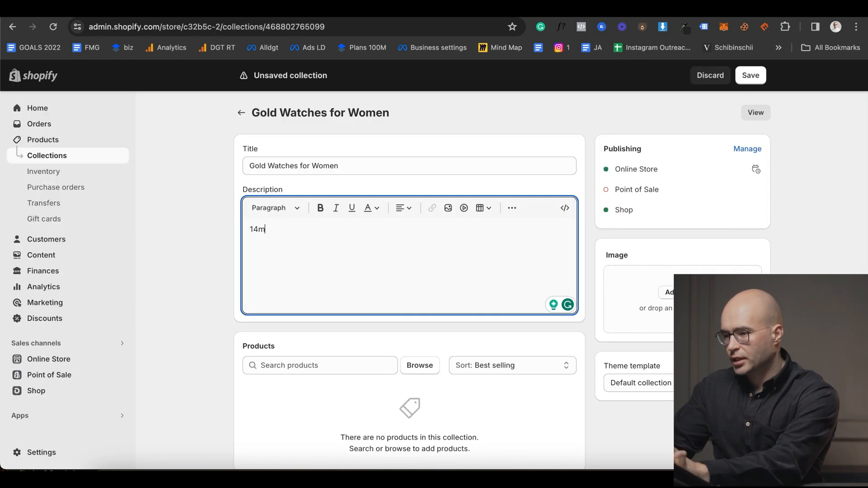
pyautogui.write('18,')
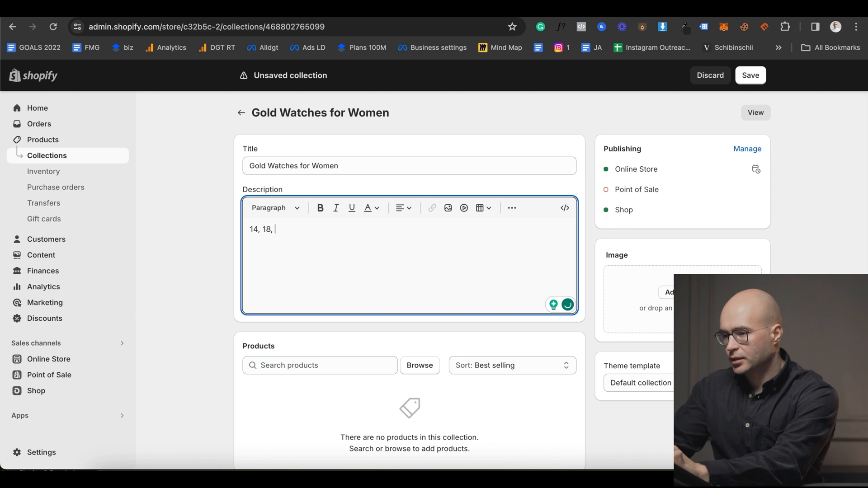
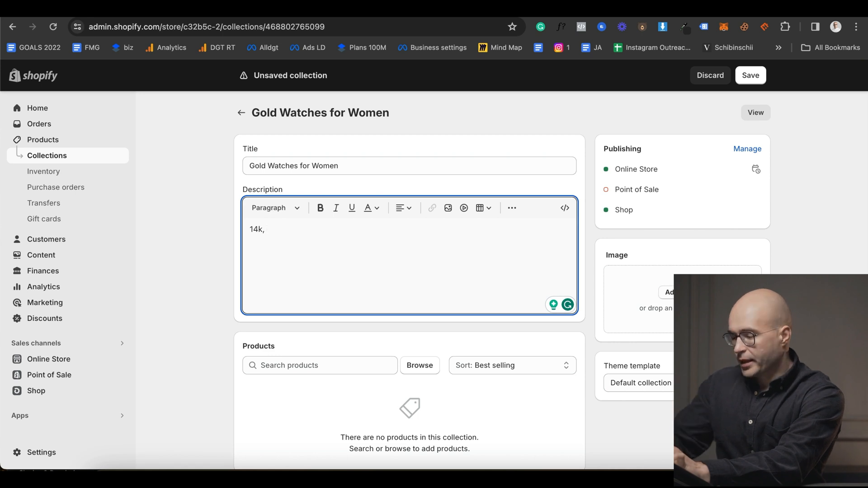
pyautogui.write('22k,')
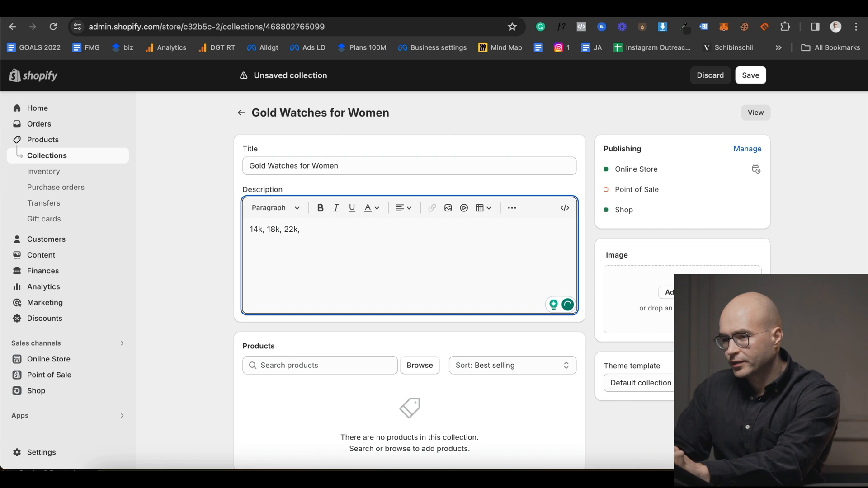
# - Add "rose gold, white gold, yellow gold, for sale, real gold, branded watches, diamonds," to the description, drawing on the Keyword Tool suggestions
pyautogui.hotkey('ctrl', 'Tab')
pyautogui.scroll(-4, 89, 254)
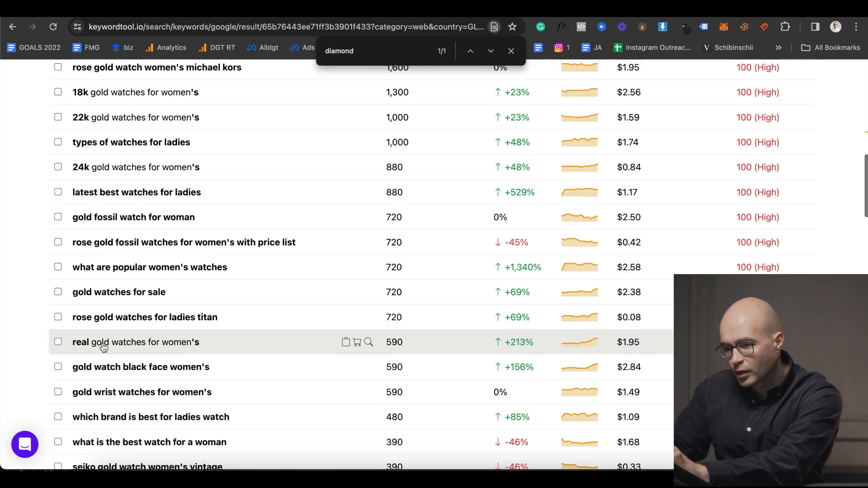
pyautogui.scroll(-10, 104, 347)
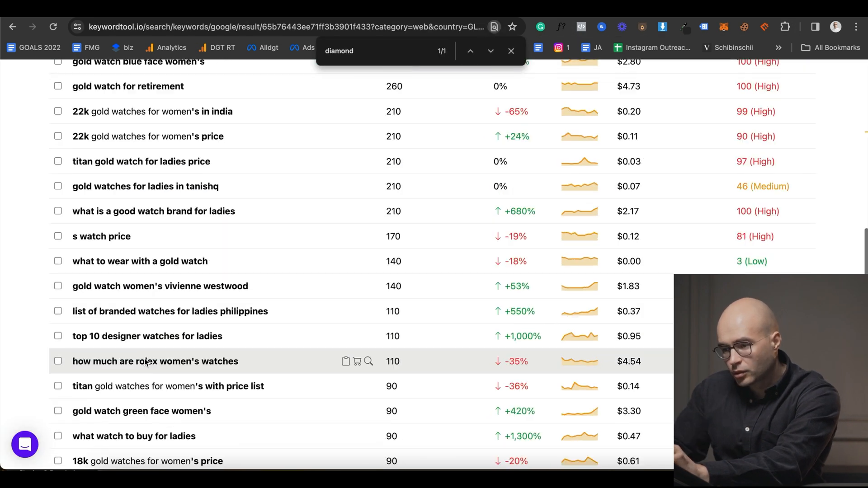
pyautogui.moveTo(99, 400); pyautogui.dragTo(170, 401)
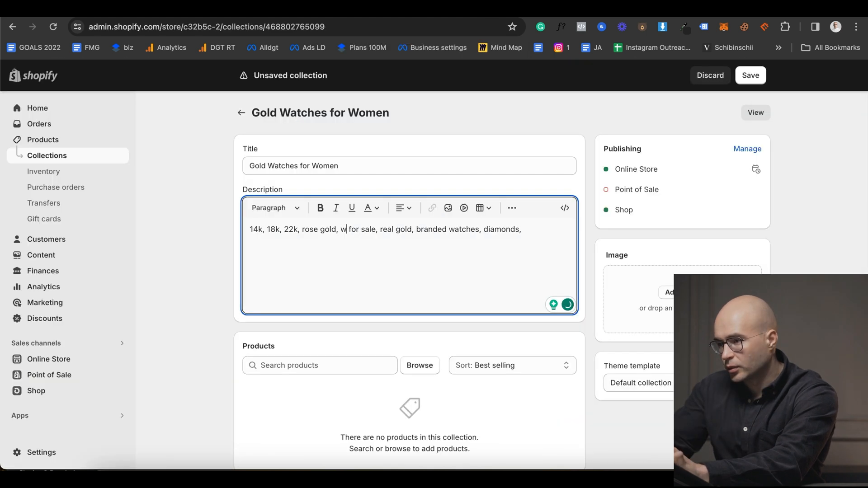
pyautogui.write('hite gold, yellow')
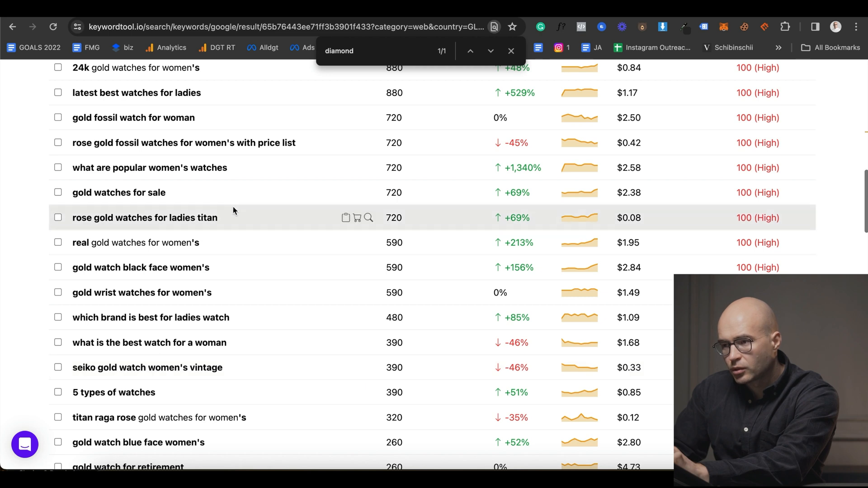
# - Add a separate line with the brand keywords "Seiko, Michael kors, Cartier." to the collection's description
pyautogui.scroll(8, 233, 207)
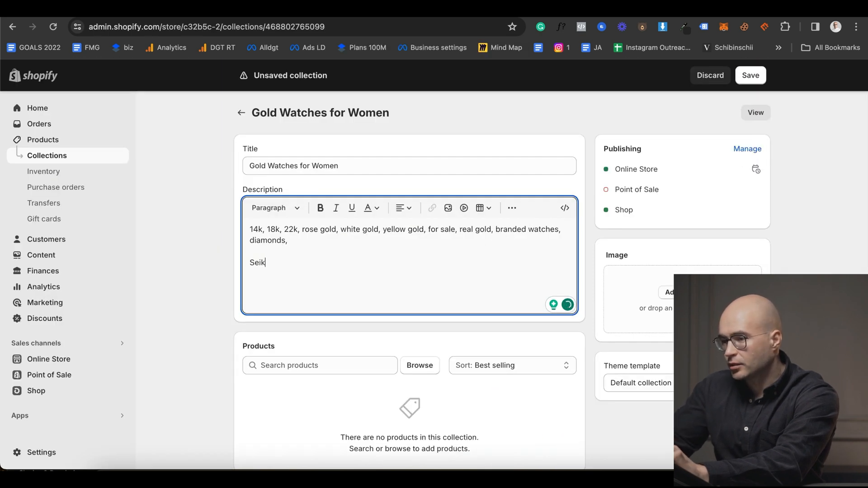
pyautogui.write('Michael kors, Cartier,')
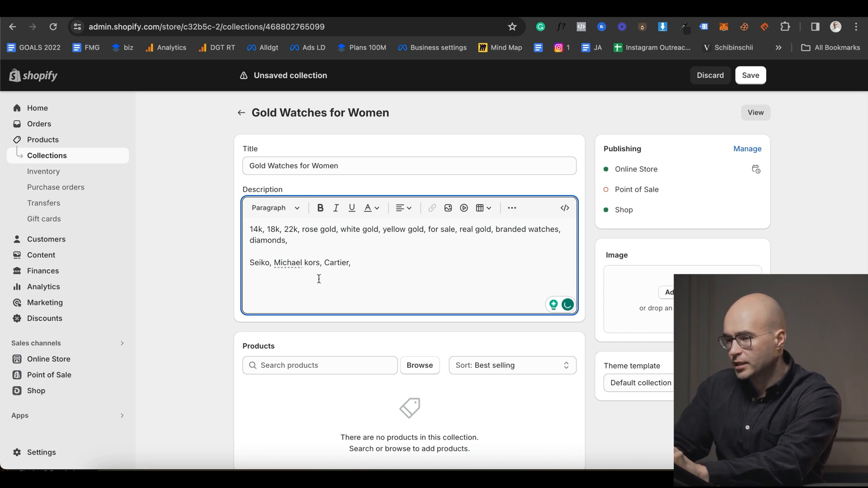
pyautogui.press('BackSpace')
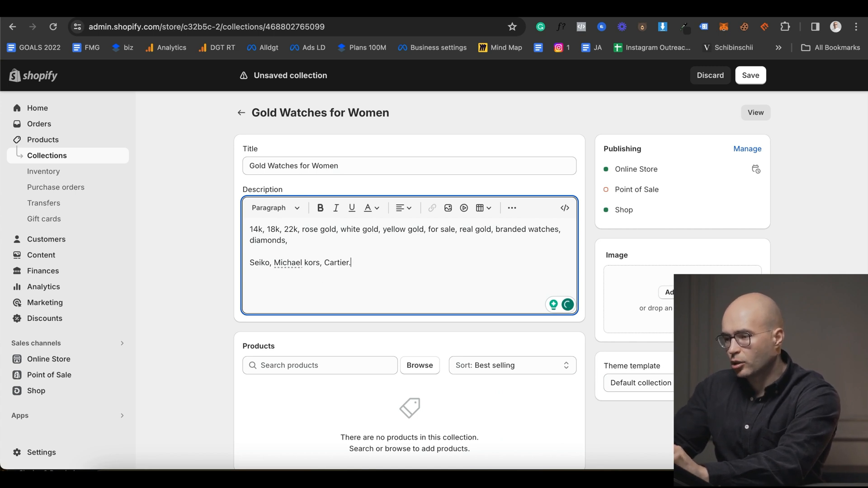
# - Copy the keyword list and draft a ChatGPT prompt for an SEO description of the category Gold watches for women using those keywords, maximum 320 characters
pyautogui.moveTo(354, 263); pyautogui.dragTo(241, 222)
pyautogui.press('super+c')
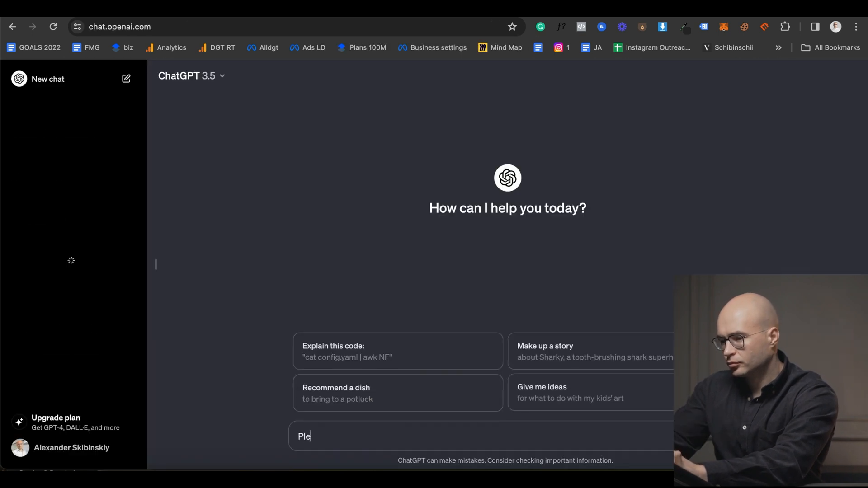
pyautogui.write('ase make an')
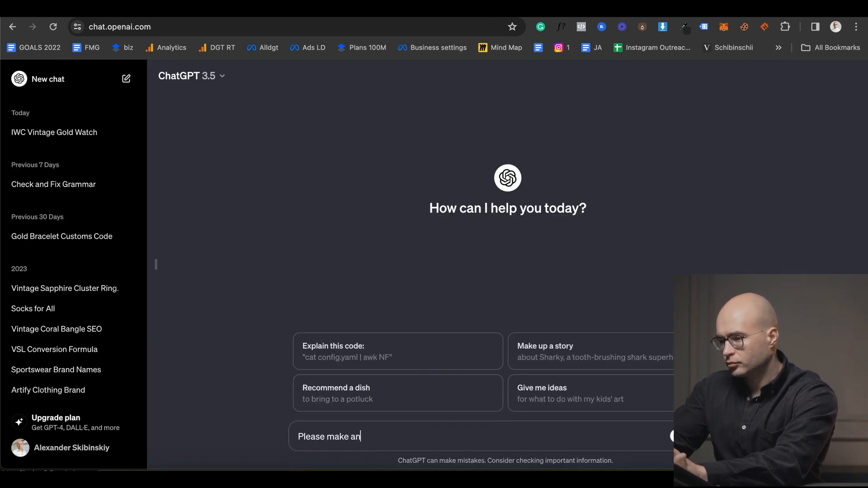
pyautogui.write('d SEO descrip')
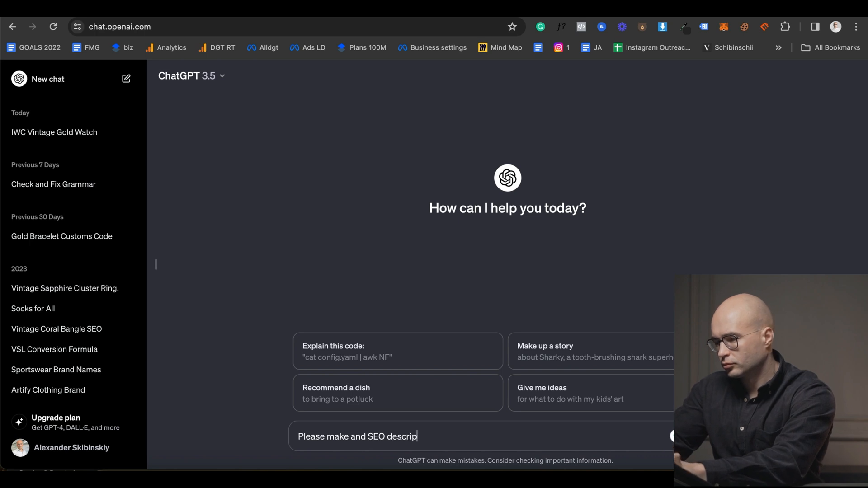
pyautogui.write('tion for a cate')
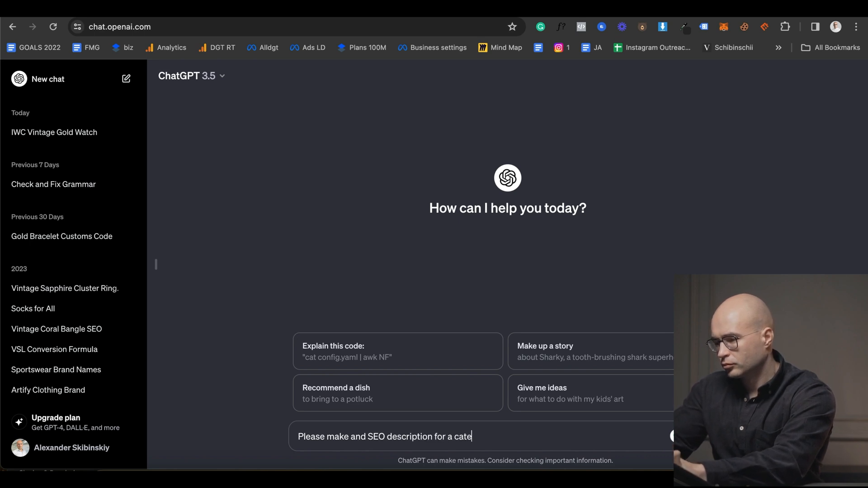
pyautogui.write('gory called: Gold watches for women. You need to use the following keywords:')
pyautogui.press('super+v')
pyautogui.hotkey('shift', 'Return')
pyautogui.hotkey('shift', 'Return')
pyautogui.write('Maximum 320 320 characters')
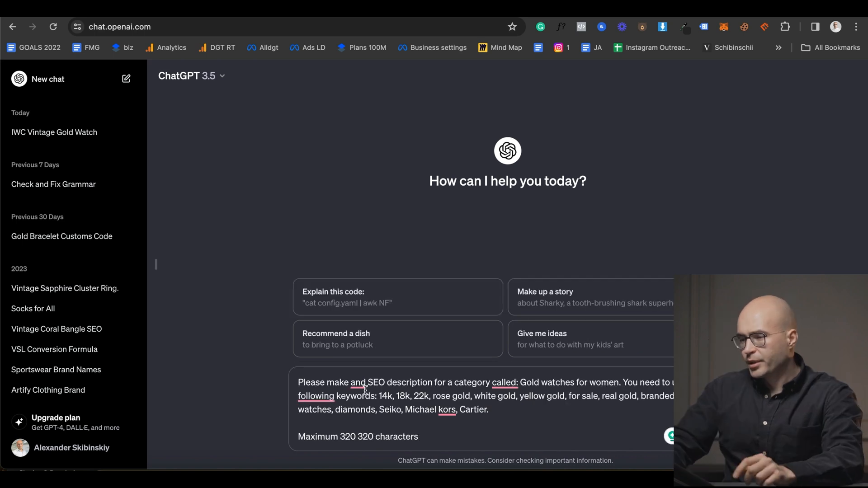
# - Accept the Grammarly corrections in the prompt: "an SEO description", no colon after "called", "the following", "Michael Kors" and "and Cartier"
pyautogui.moveTo(360, 385)
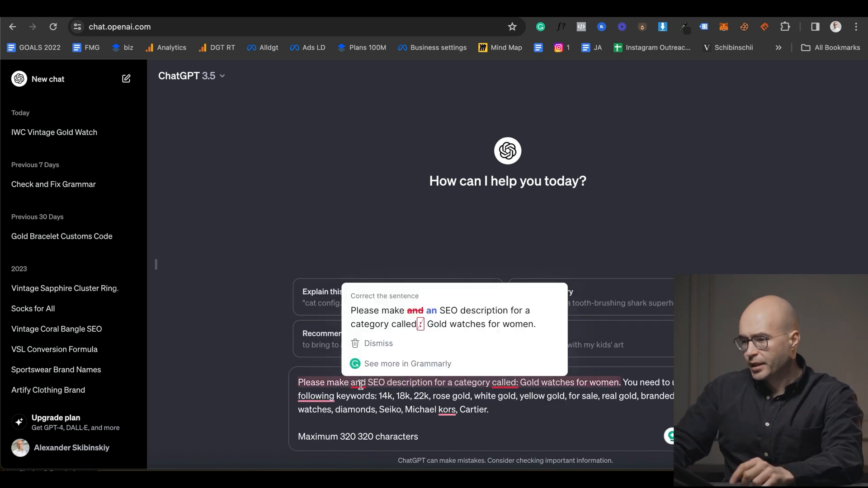
pyautogui.click(421, 322)
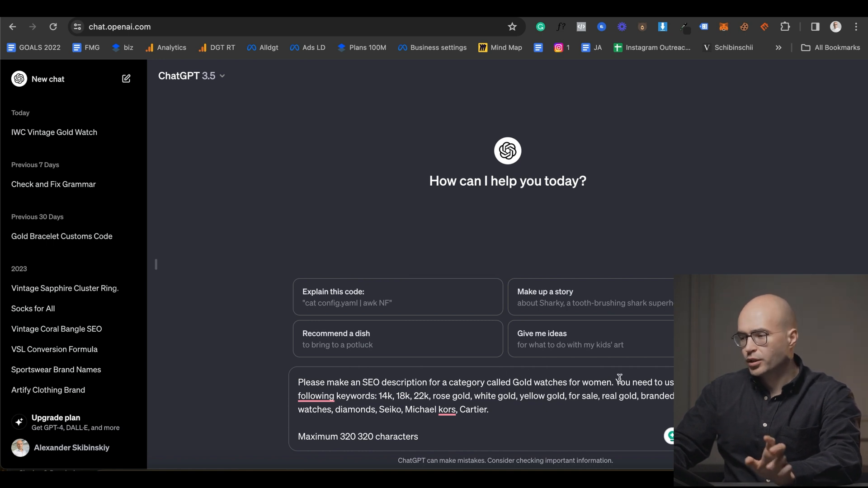
pyautogui.moveTo(316, 397)
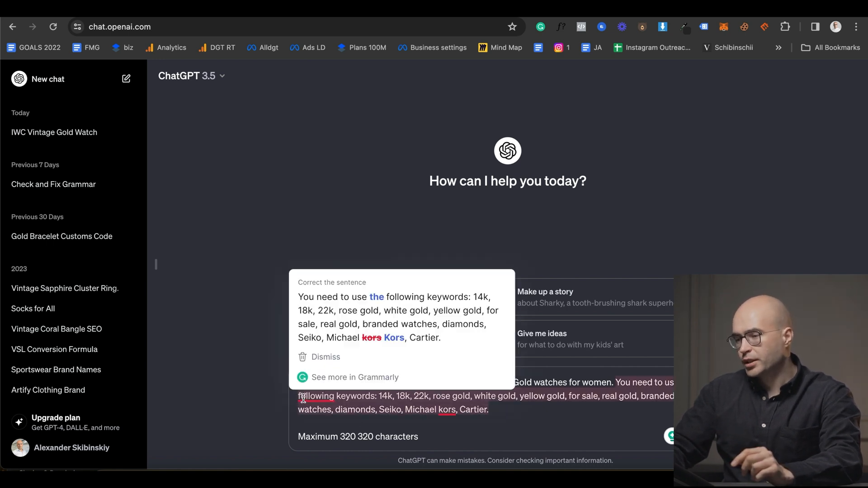
pyautogui.click(362, 320)
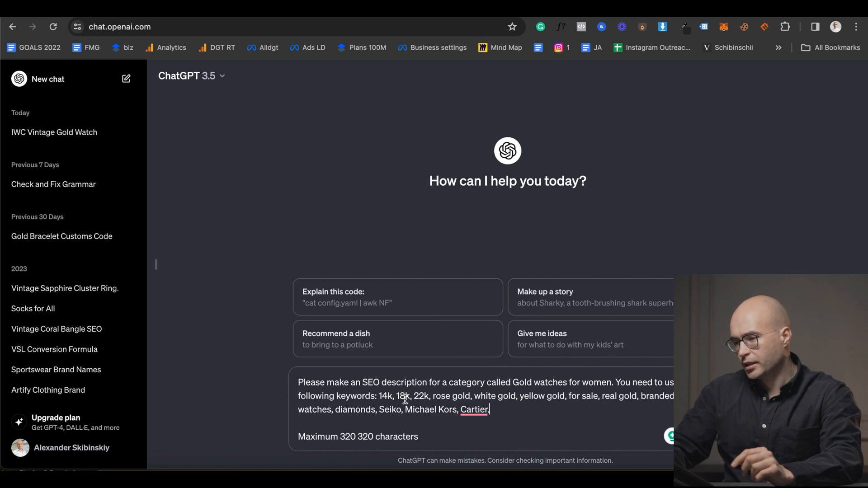
pyautogui.moveTo(466, 409)
pyautogui.click(475, 351)
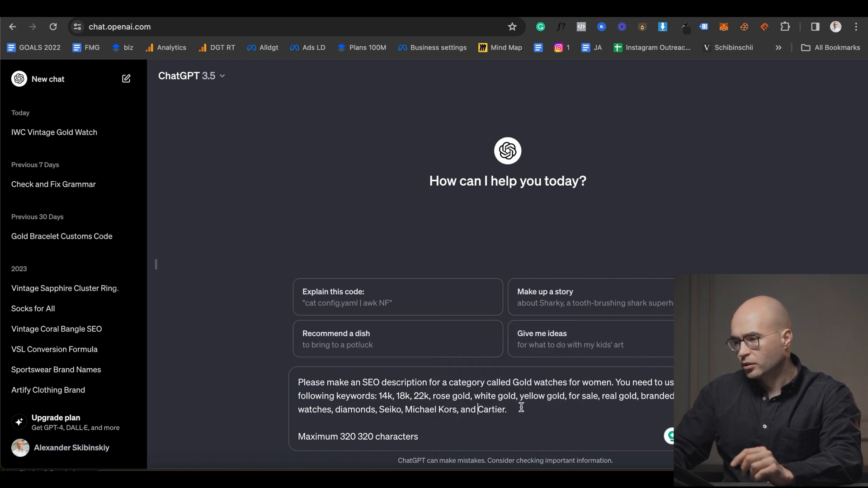
# - Remove the repeated 320 so the limit reads "Maximum 320 characters", and submit the prompt
pyautogui.click(372, 437)
pyautogui.press('BackSpace')
pyautogui.press('BackSpace')
pyautogui.press('BackSpace')
pyautogui.press('BackSpace')
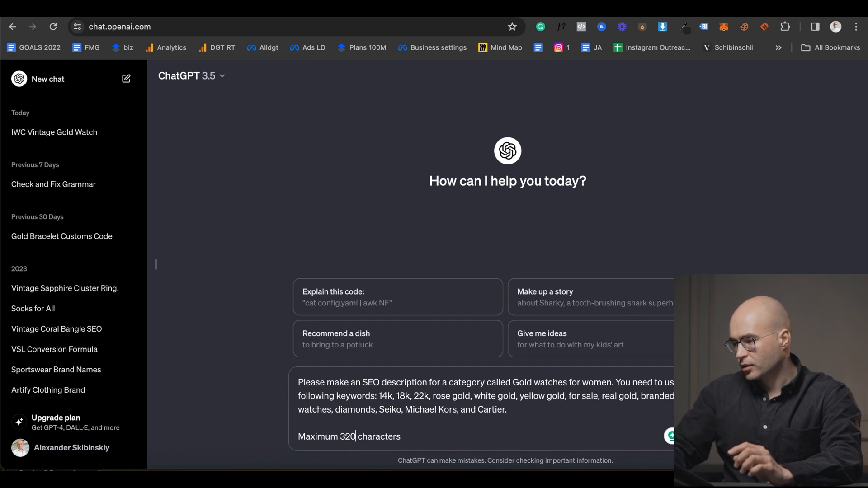
pyautogui.press('Return')
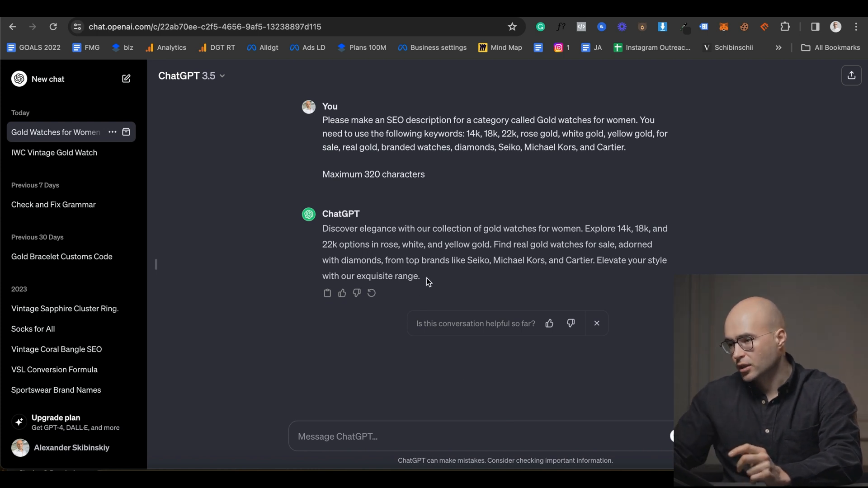
# - Copy ChatGPT's generated description into the SEO Description of the Shopify collection Gold Watches for Women
pyautogui.moveTo(421, 277); pyautogui.dragTo(321, 233)
pyautogui.hotkey('ctrl', 'c')
pyautogui.hotkey('ctrl', 'Tab')
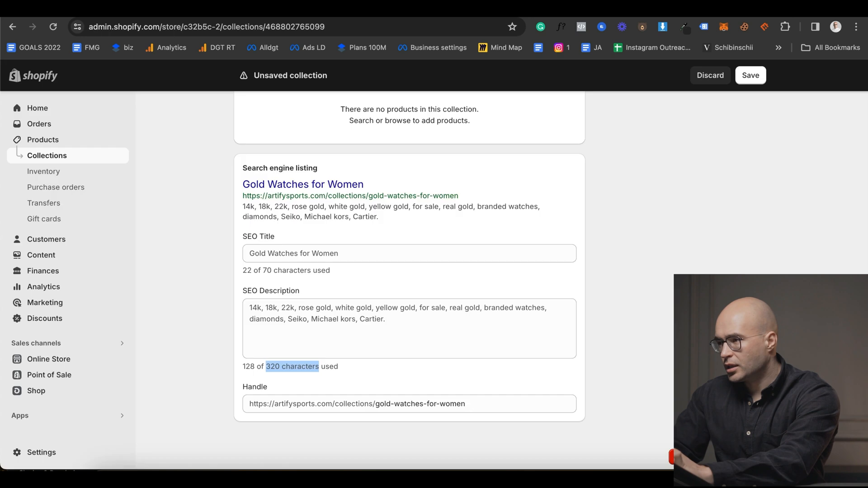
pyautogui.tripleClick(344, 315)
pyautogui.hotkey('ctrl', 'v')
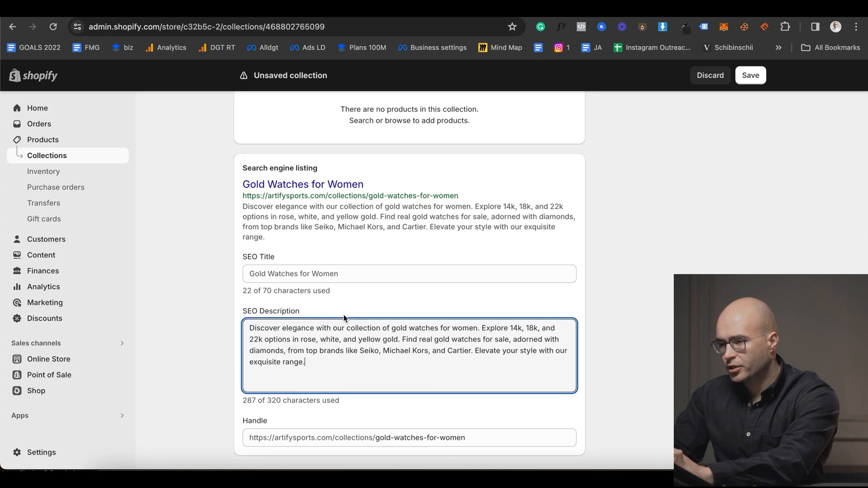
pyautogui.scroll(8, 343, 315)
pyautogui.hotkey('ctrl', 'Tab')
pyautogui.scroll(3, 242, 219)
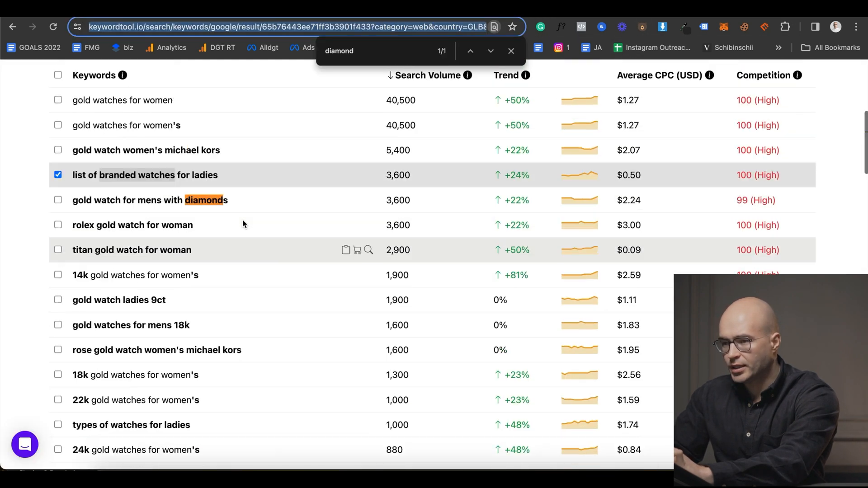
pyautogui.scroll(5, 225, 274)
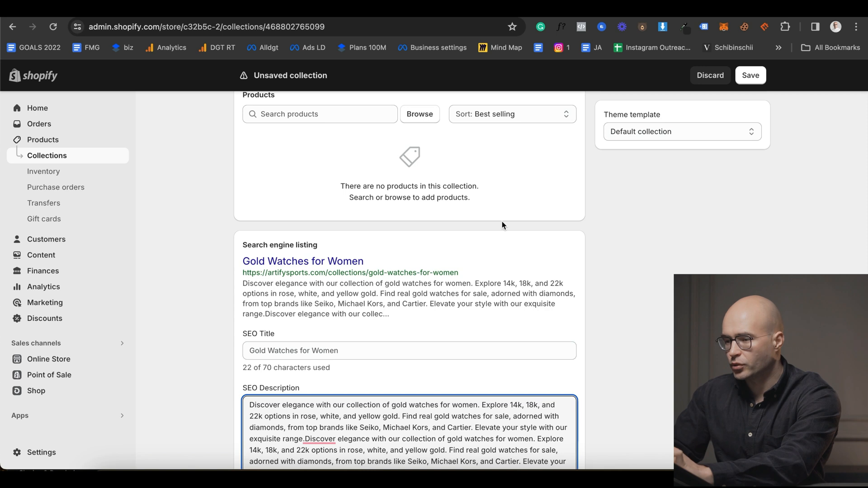
# - Remove the duplicated paragraph from the collection's SEO Description, keeping a single copy of the generated text
pyautogui.scroll(-3, 502, 221)
pyautogui.moveTo(314, 317)
pyautogui.click(368, 354)
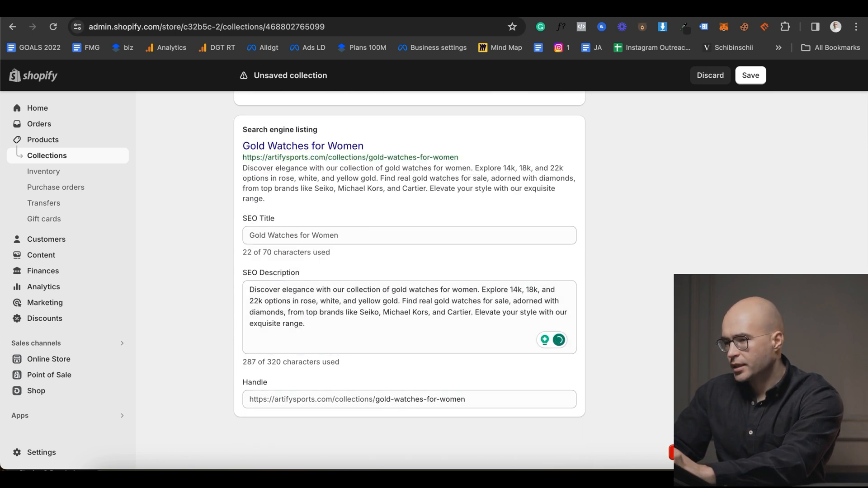
# - Save the collection's search engine listing and upload the gold watch picture as the collection image
pyautogui.click(750, 75)
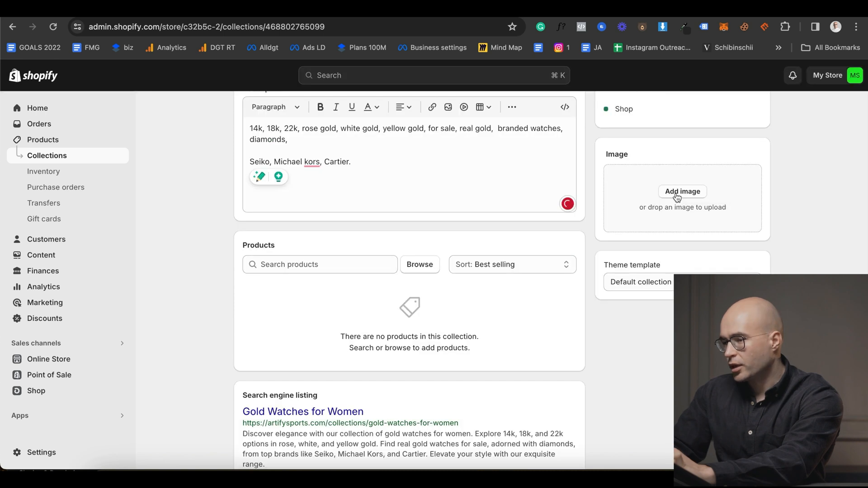
pyautogui.click(678, 191)
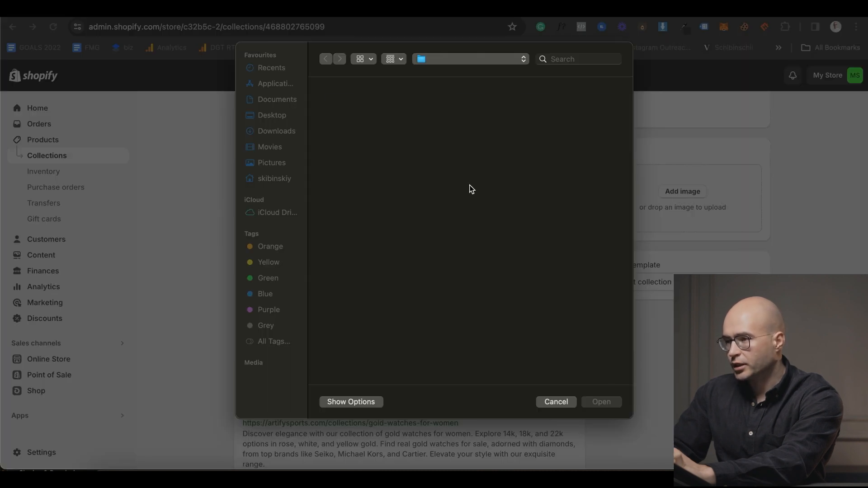
pyautogui.doubleClick(604, 247)
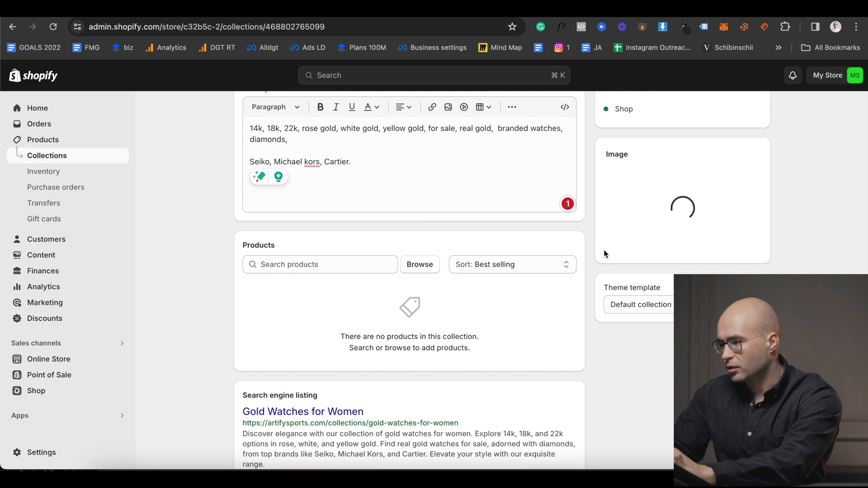
# - Set the collection image's alt text to the collection title "Gold Watches for Women" and save it
pyautogui.click(753, 154)
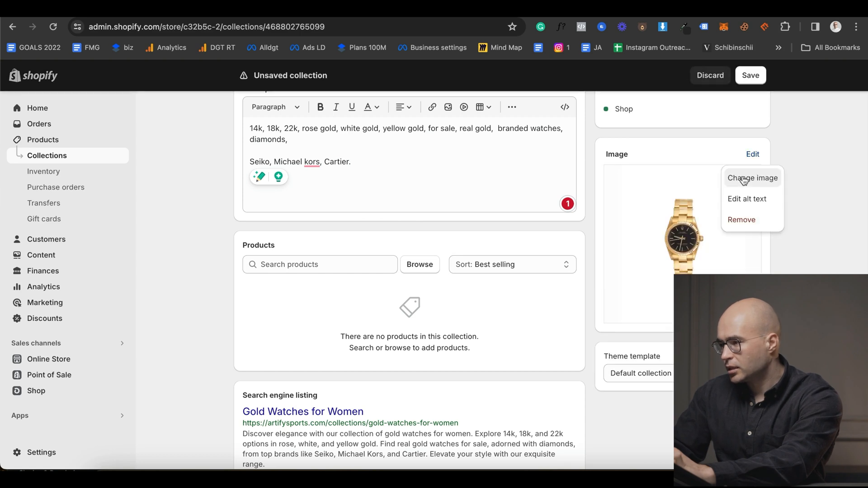
pyautogui.click(747, 199)
pyautogui.click(592, 155)
pyautogui.scroll(3, 592, 154)
pyautogui.tripleClick(319, 164)
pyautogui.press('super+c')
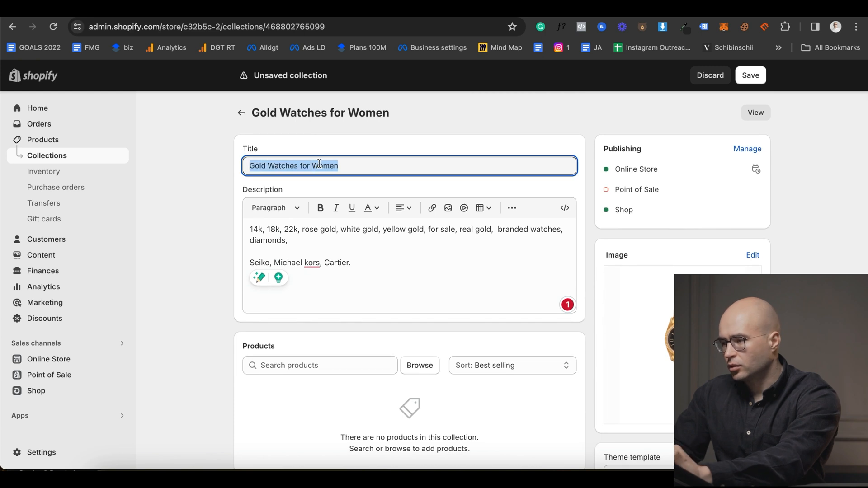
pyautogui.click(754, 254)
pyautogui.press('super+v')
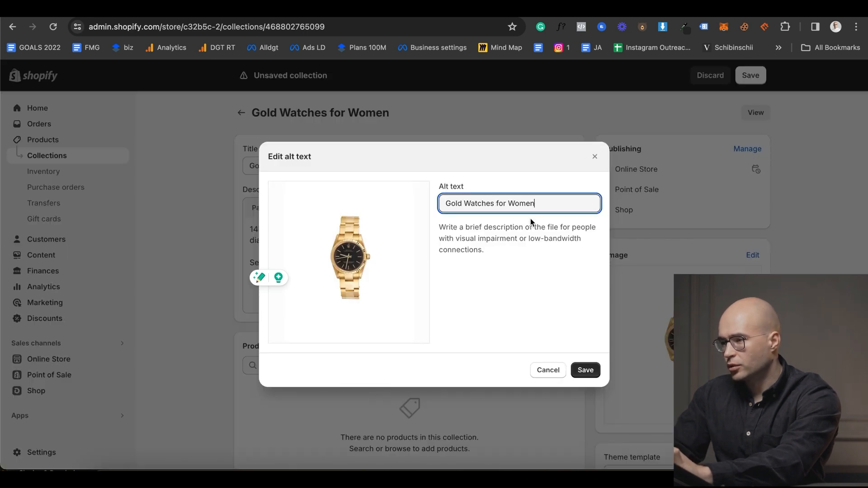
pyautogui.click(585, 369)
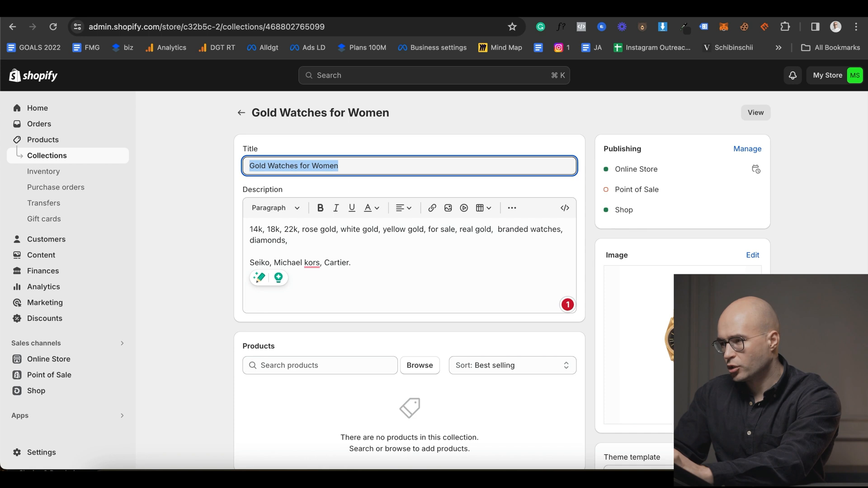
# - Search the web for "Gold Watches for Women" in the Keyword Tool browser tab and look through the results
pyautogui.click(597, 11)
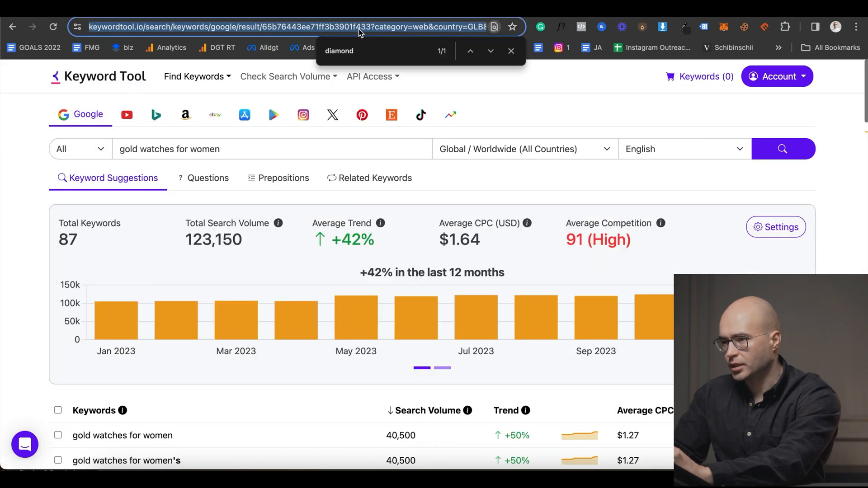
pyautogui.press('super+v')
pyautogui.press('Return')
pyautogui.scroll(-8, 385, 163)
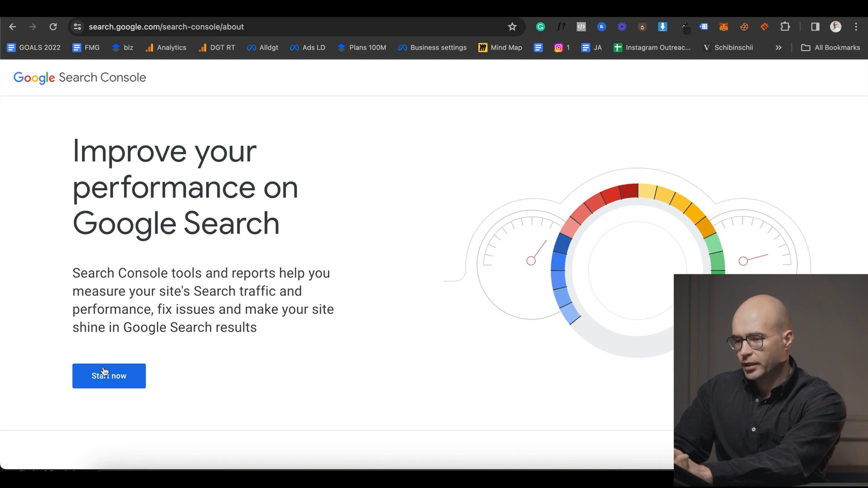
pyautogui.click(104, 374)
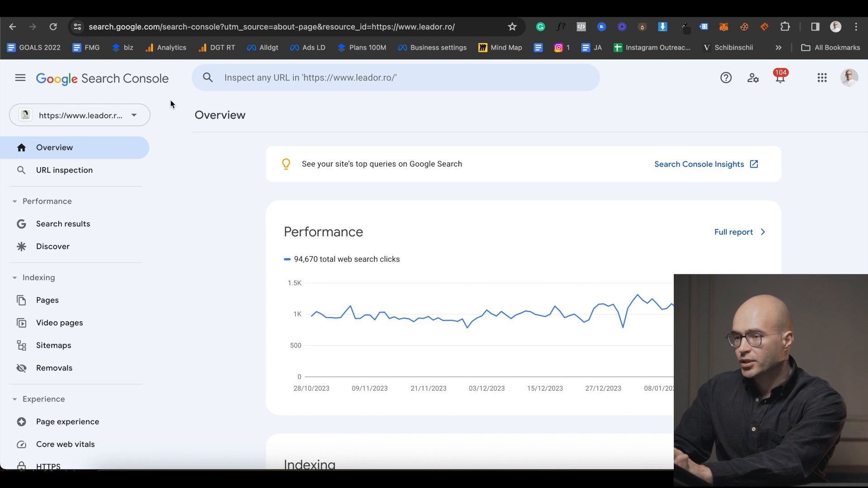
pyautogui.click(134, 115)
pyautogui.click(143, 97)
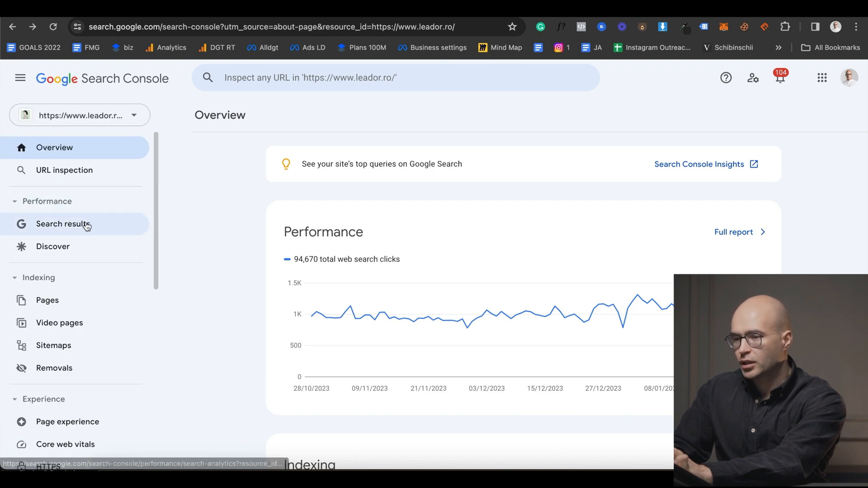
pyautogui.click(84, 225)
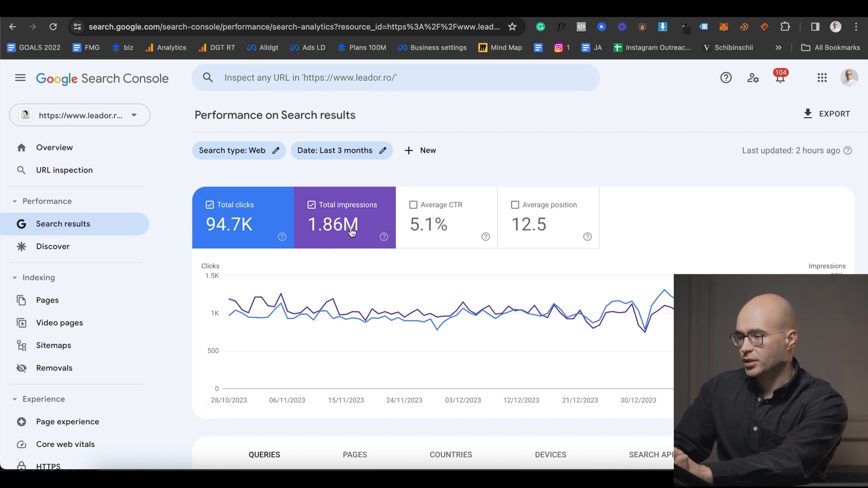
# - Examine the top pages and top queries in the search performance report
pyautogui.scroll(-4, 351, 232)
pyautogui.click(354, 280)
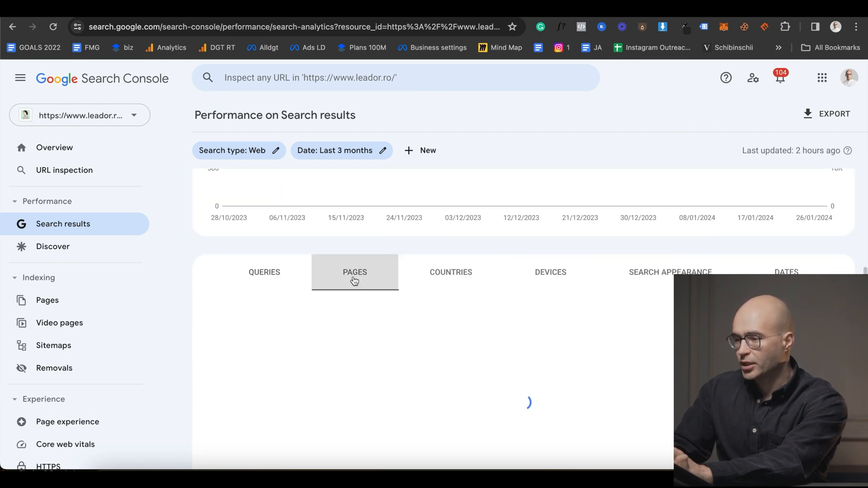
pyautogui.scroll(-2, 355, 280)
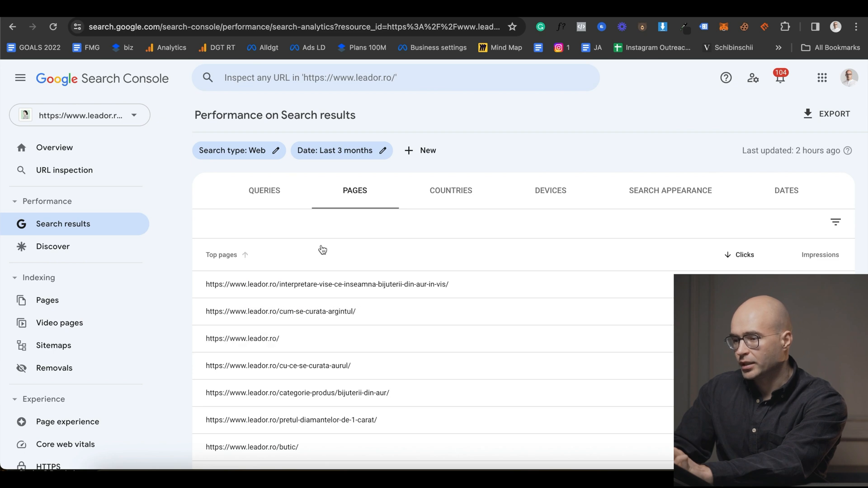
pyautogui.click(285, 207)
pyautogui.scroll(-3, 302, 294)
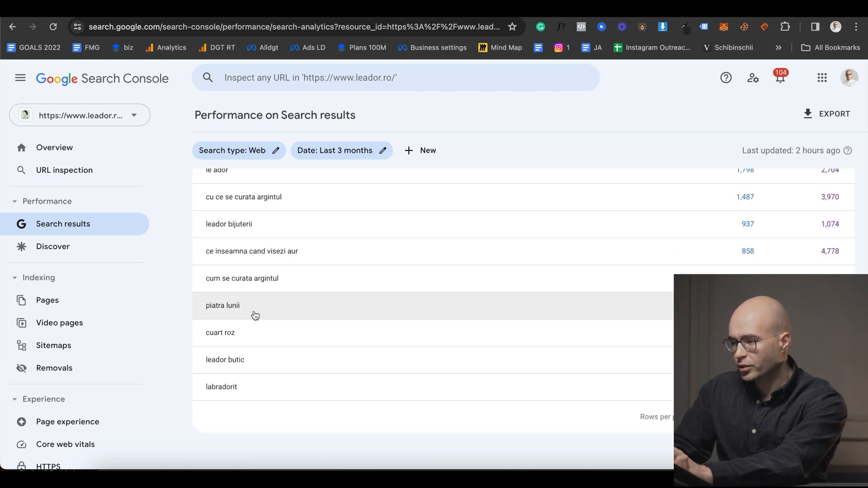
pyautogui.scroll(5, 300, 343)
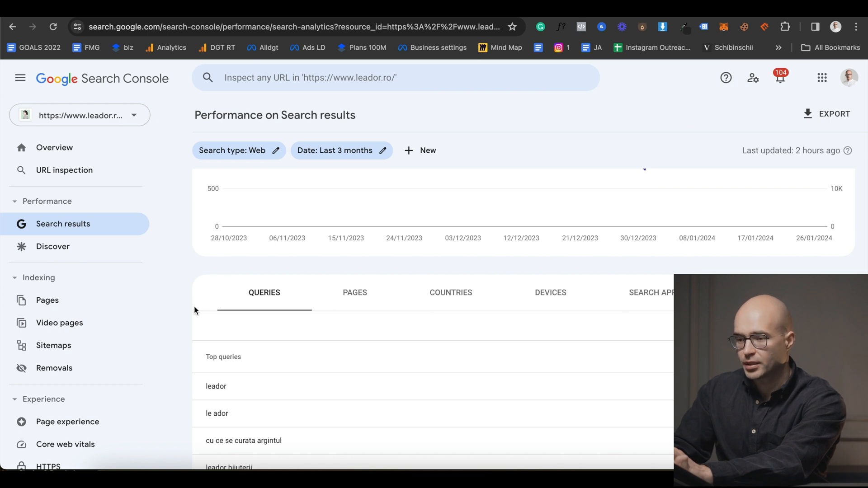
pyautogui.scroll(-5, 163, 308)
pyautogui.scroll(10, 162, 307)
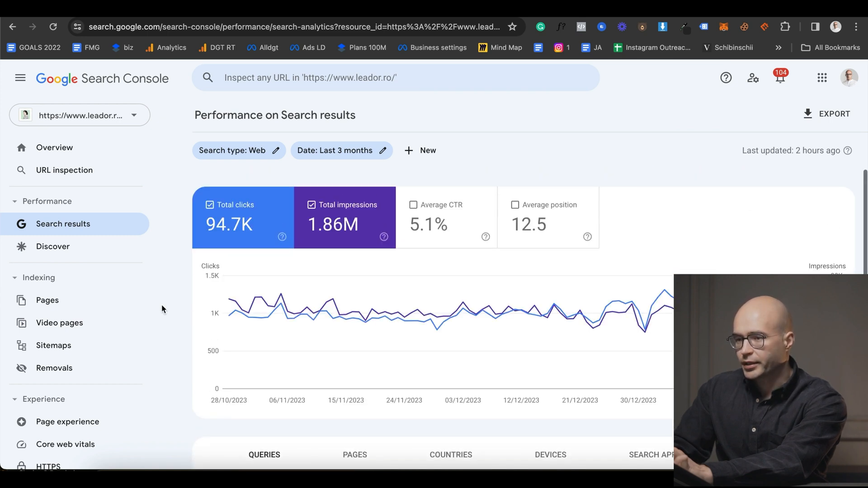
pyautogui.click(128, 120)
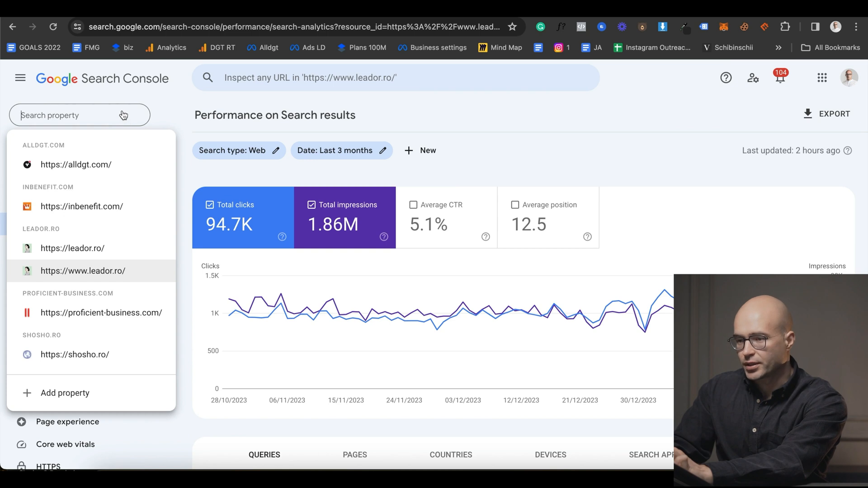
pyautogui.click(64, 395)
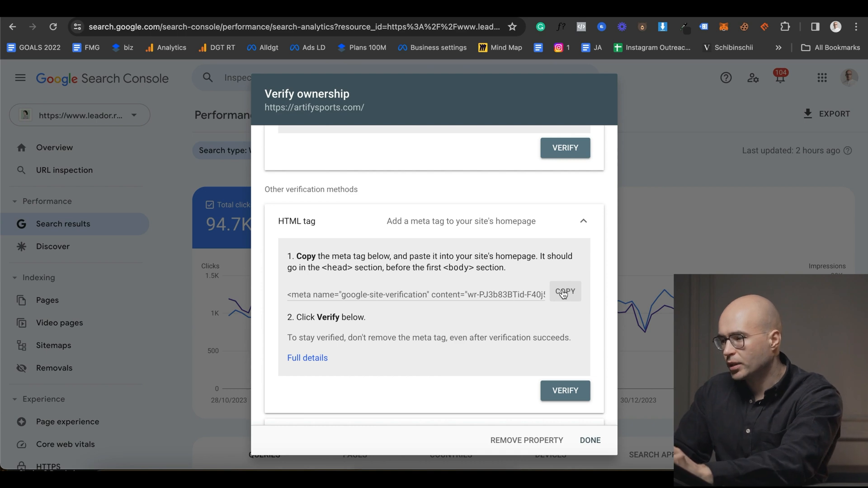
pyautogui.click(564, 293)
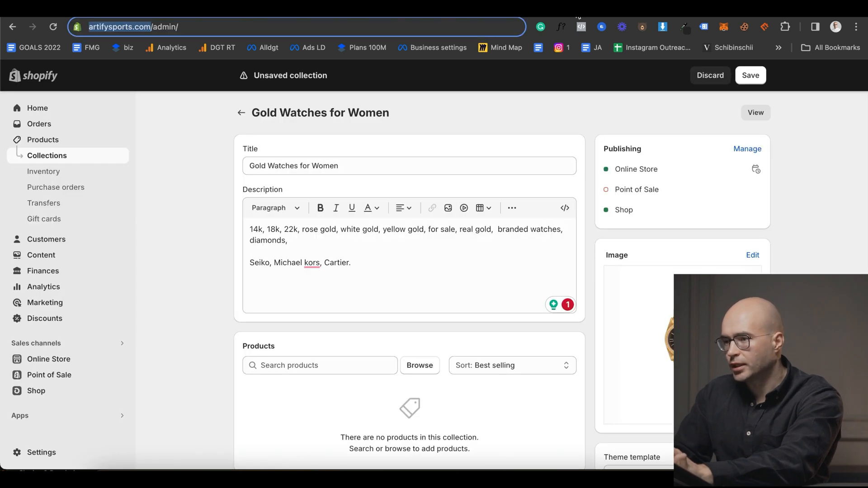
# - Switch to the Shopify admin and open the Dawn theme's code for editing
pyautogui.scroll(-3, 316, 293)
pyautogui.click(61, 357)
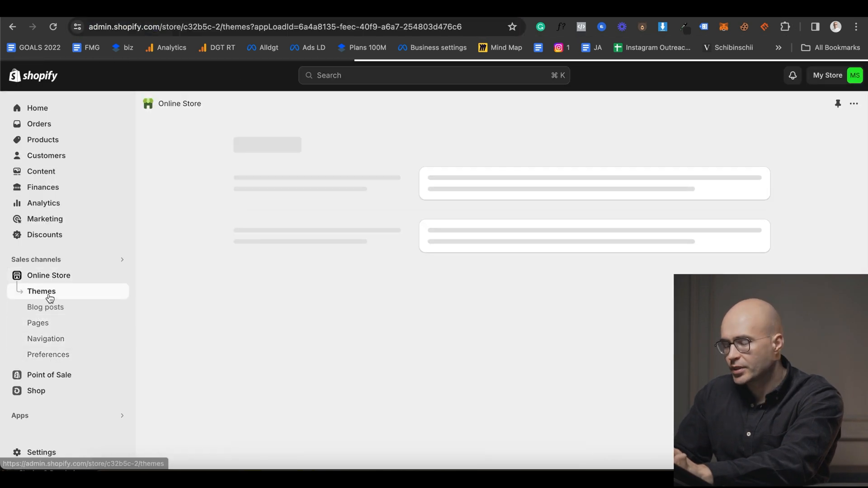
pyautogui.scroll(-3, 388, 261)
pyautogui.click(652, 319)
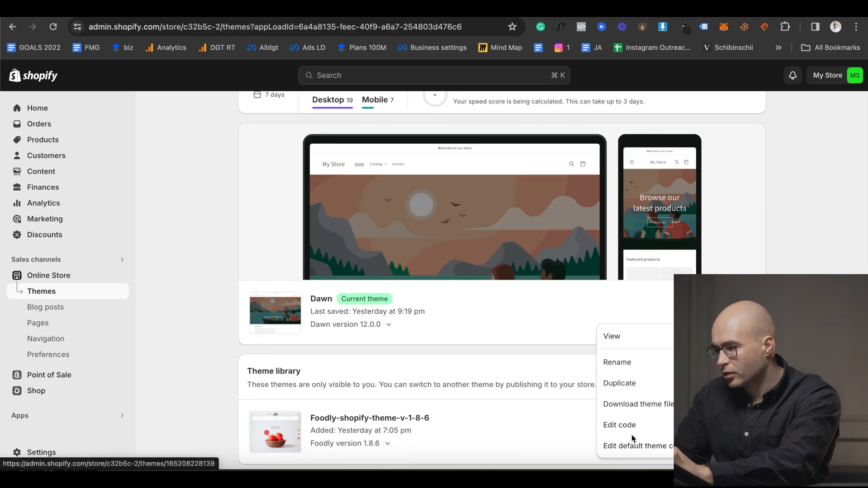
pyautogui.click(631, 426)
# - Insert the copied Google site verification meta tag directly below the opening head tag in theme.liquid and save the file
pyautogui.click(87, 194)
pyautogui.click(256, 191)
pyautogui.hotkey('ctrl', 'v')
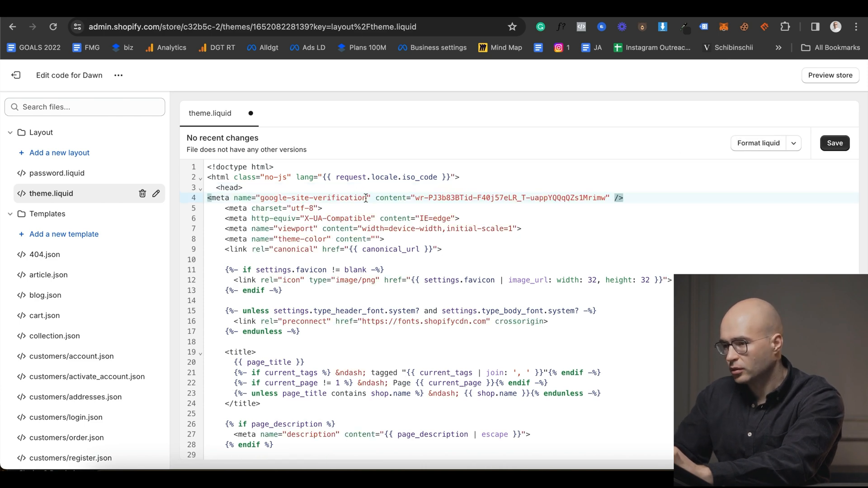
pyautogui.click(844, 144)
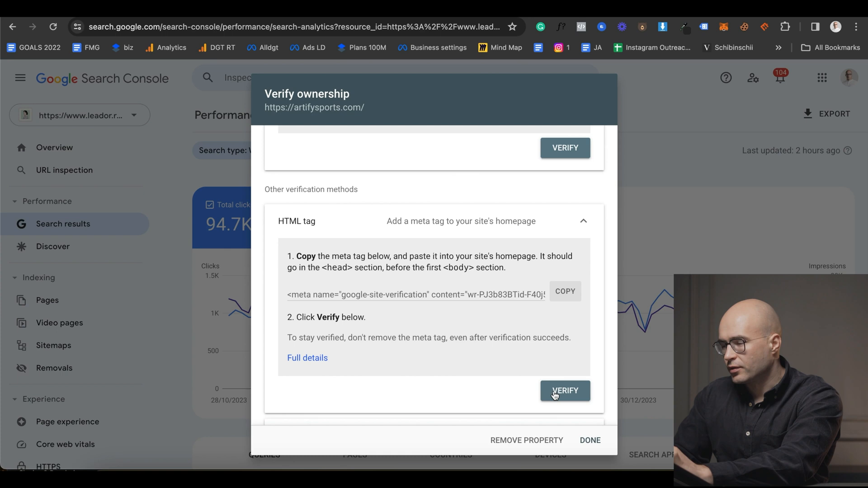
# - Verify ownership of artifysports.com in Search Console with the HTML tag and go to the property's overview
pyautogui.click(555, 394)
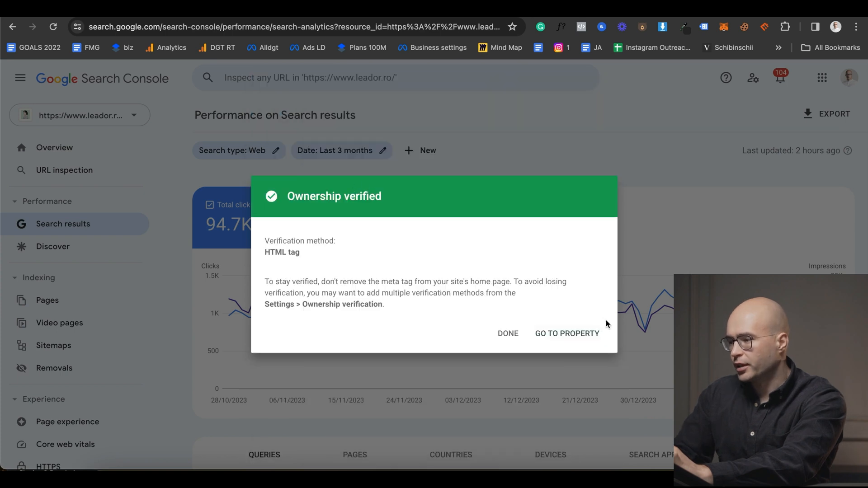
pyautogui.click(580, 334)
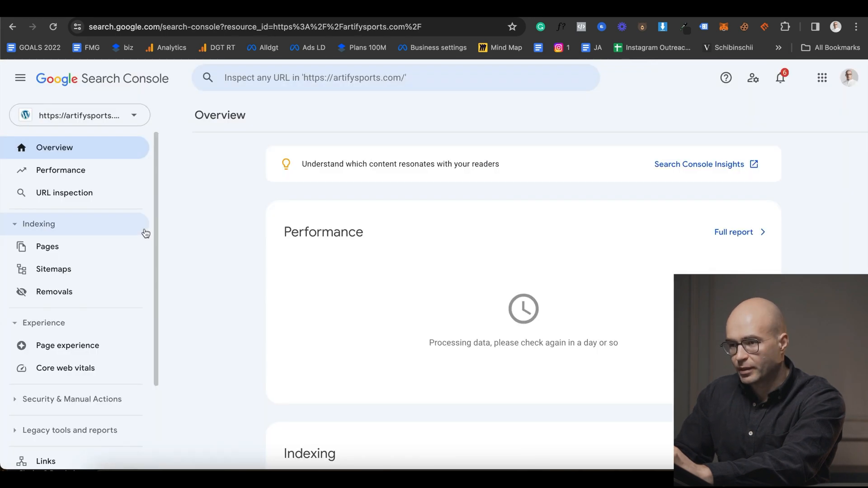
pyautogui.click(122, 117)
pyautogui.click(190, 188)
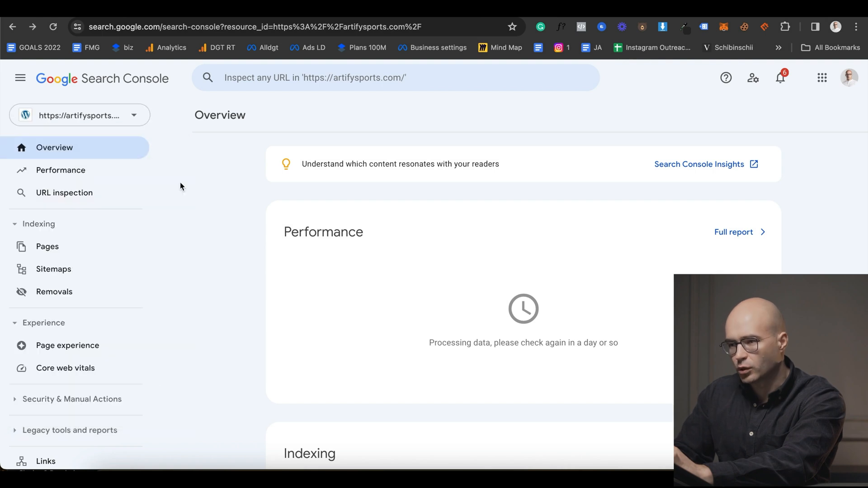
pyautogui.scroll(-3, 223, 281)
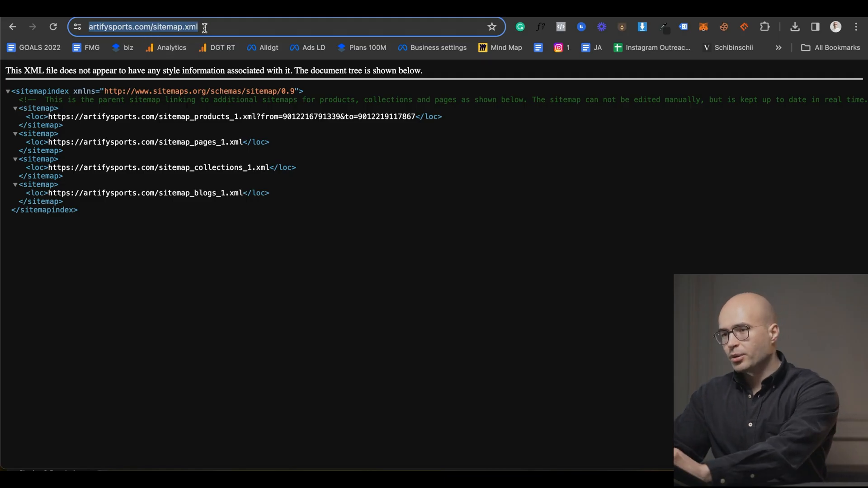
# - Submit sitemap.xml as a new sitemap for the artifysports.com property in Search Console
pyautogui.hotkey('ctrl', 'Tab')
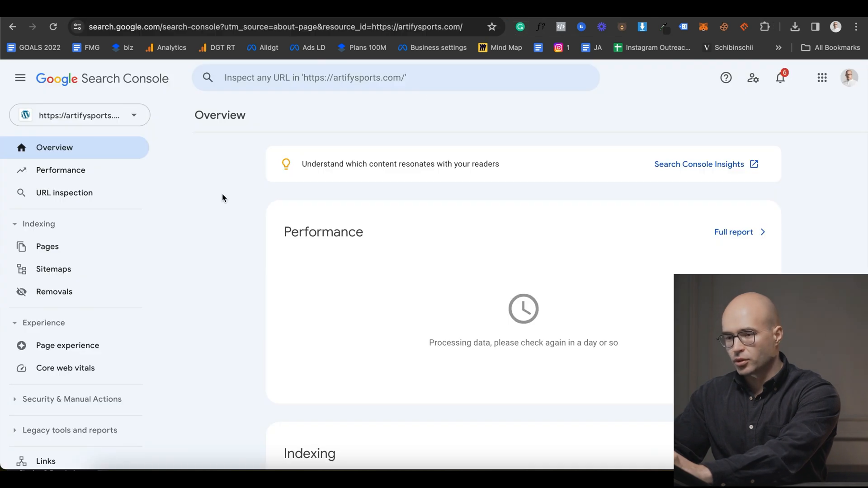
pyautogui.click(80, 272)
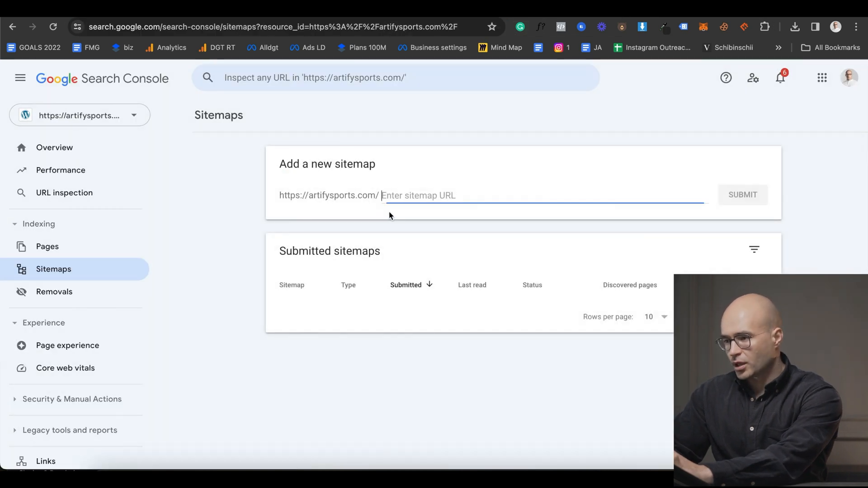
pyautogui.write('https://artifysports.com/sitemap.xml')
pyautogui.moveTo(483, 196); pyautogui.dragTo(381, 196)
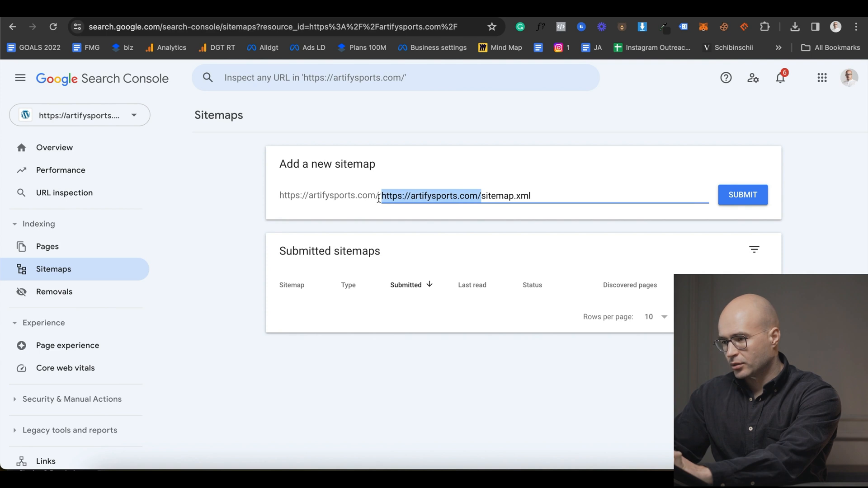
pyautogui.press('BackSpace')
pyautogui.click(731, 201)
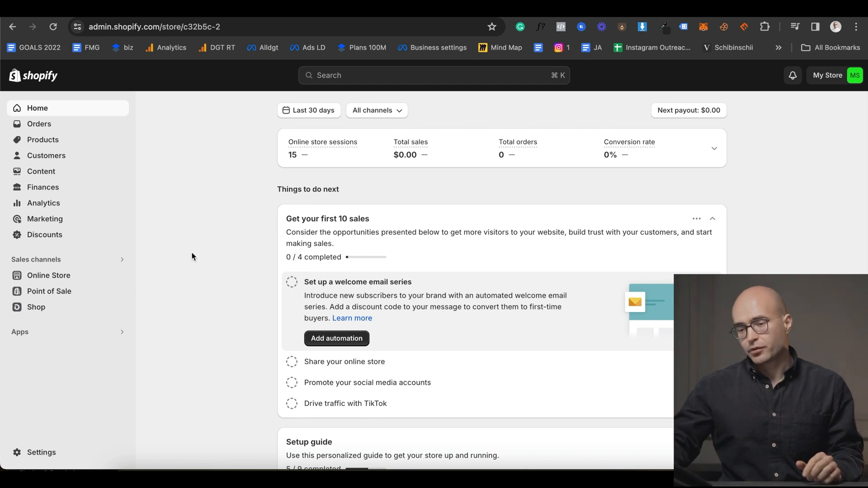
# - Review the store's shipping and delivery settings, from general rates to Shopify Shipping carriers, and read the help article on shipping labels
pyautogui.click(71, 446)
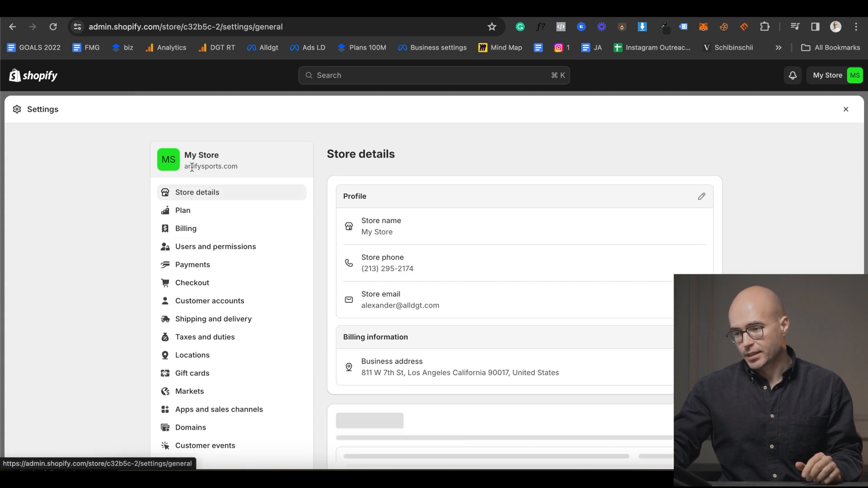
pyautogui.click(214, 319)
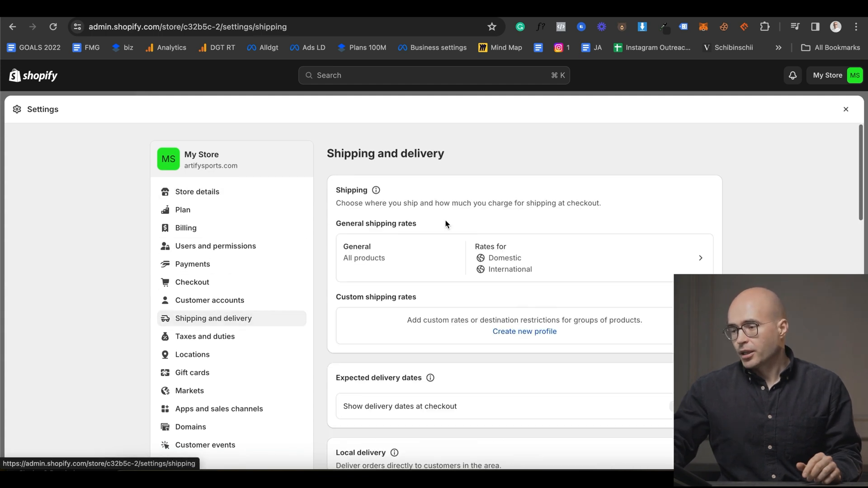
pyautogui.scroll(-2, 446, 221)
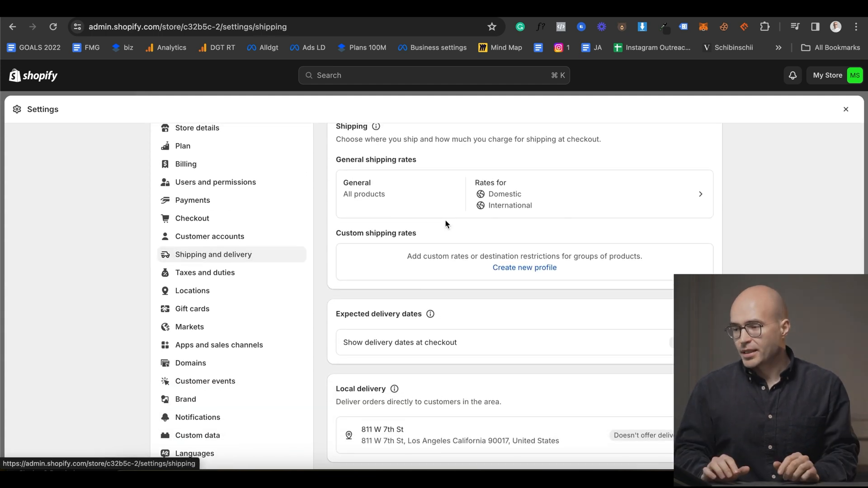
pyautogui.scroll(-3, 503, 224)
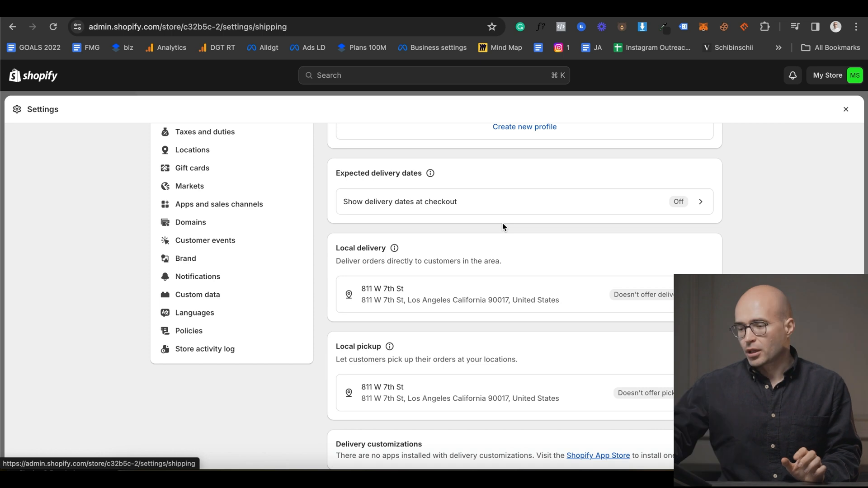
pyautogui.scroll(-5, 502, 226)
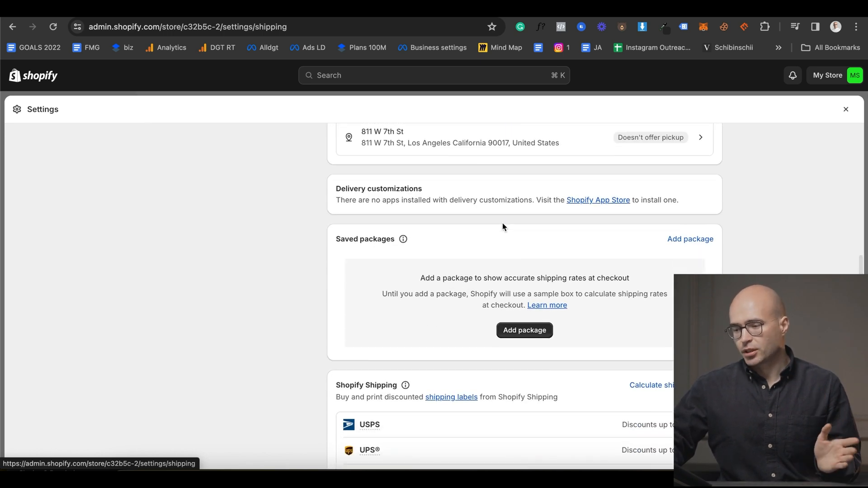
pyautogui.scroll(-2, 503, 223)
pyautogui.scroll(-2, 480, 262)
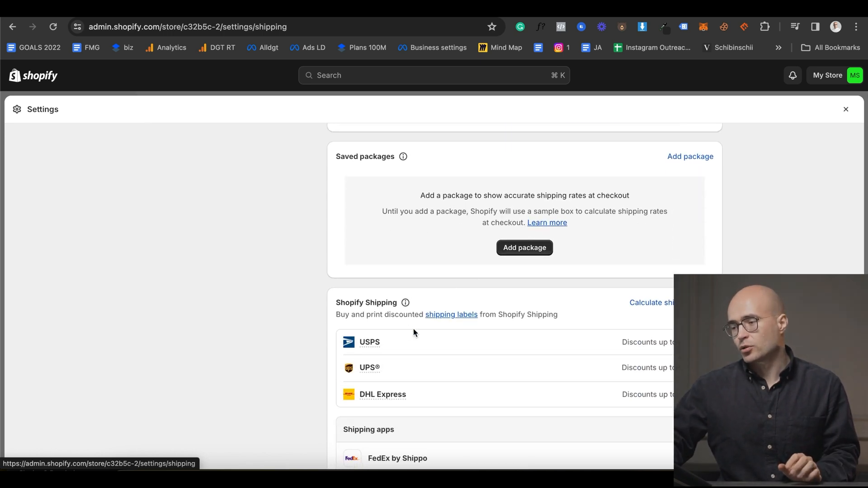
pyautogui.scroll(-1, 470, 341)
pyautogui.click(470, 263)
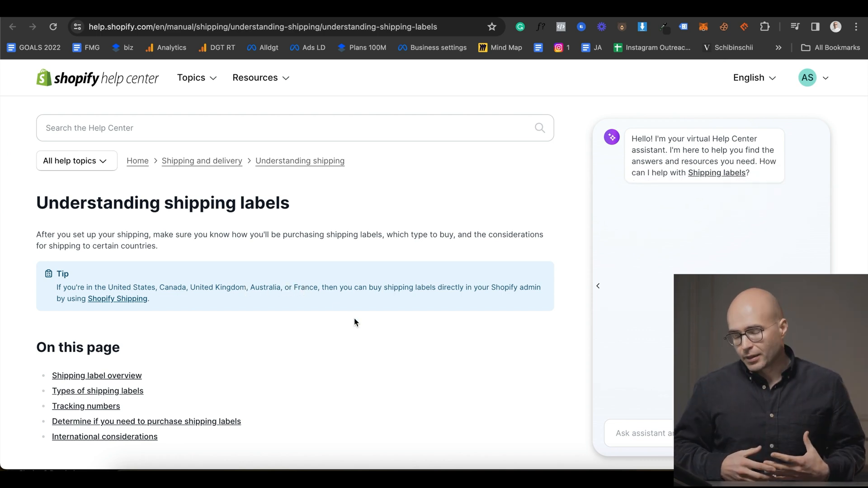
pyautogui.click(552, 8)
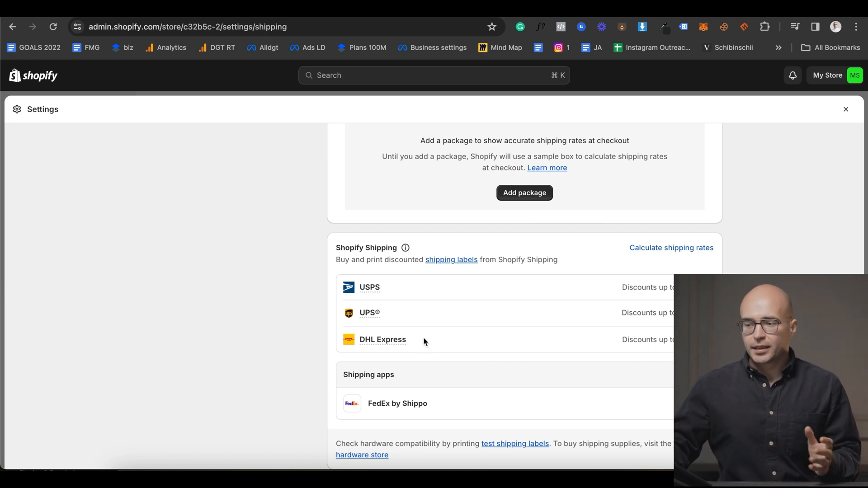
# - Copy the UPS carrier name from the Shopify Shipping list and search for it
pyautogui.moveTo(367, 311)
pyautogui.moveTo(392, 314); pyautogui.dragTo(360, 314)
pyautogui.press('super+c')
pyautogui.click(370, 75)
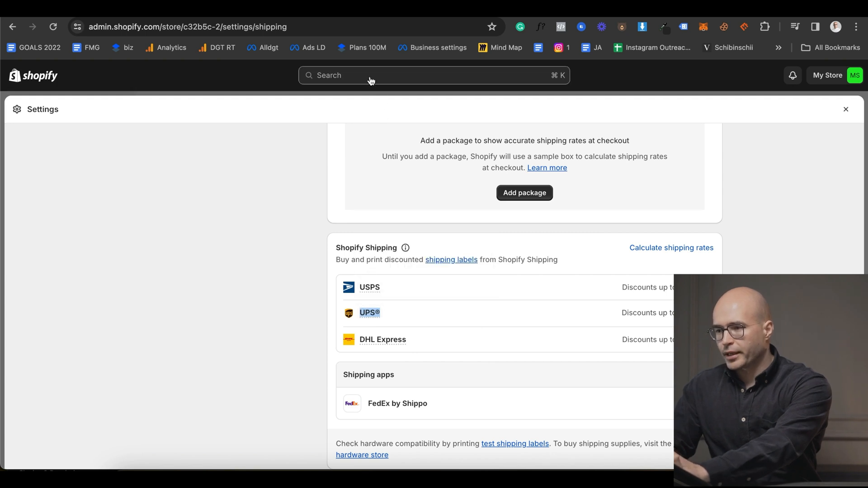
pyautogui.press('super+v')
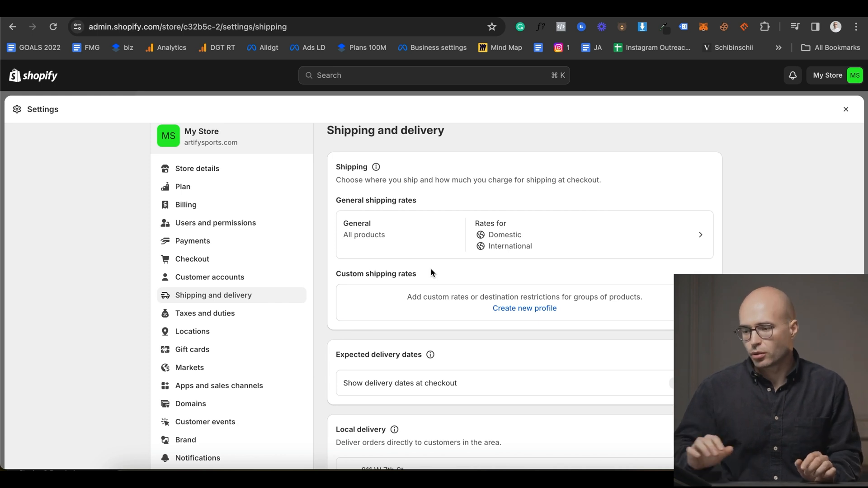
# - Create the written return and refund policy from the template in the store's policies and check its return address placeholder
pyautogui.scroll(1, 471, 281)
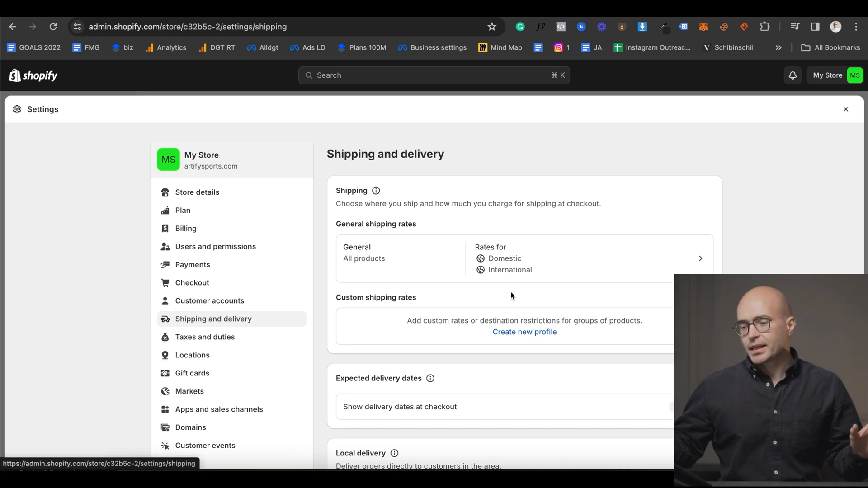
pyautogui.scroll(-3, 271, 288)
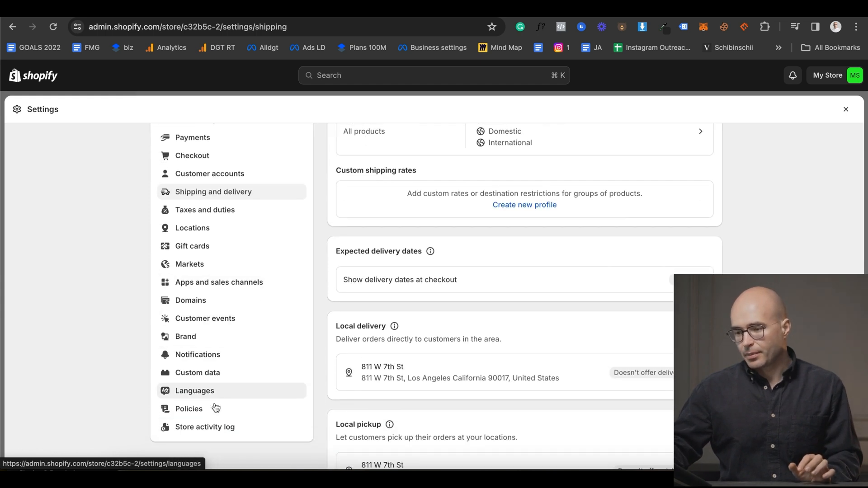
pyautogui.click(216, 409)
pyautogui.scroll(-4, 479, 313)
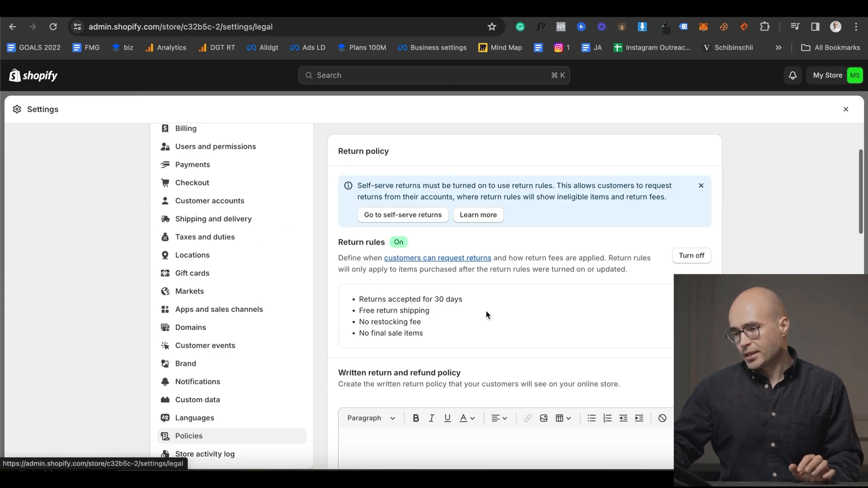
pyautogui.scroll(-4, 476, 301)
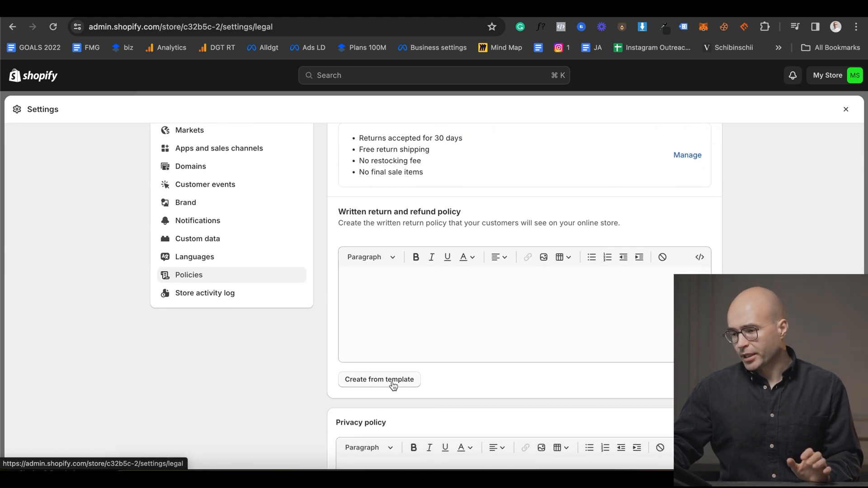
pyautogui.click(388, 380)
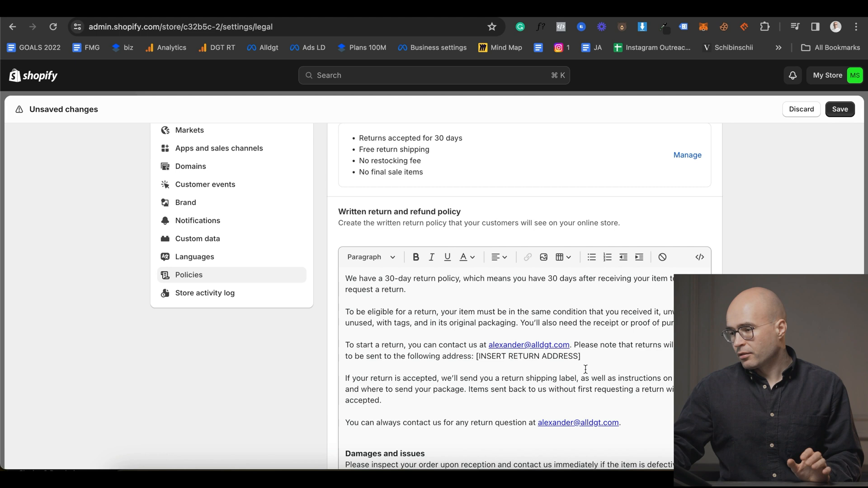
pyautogui.moveTo(579, 357); pyautogui.dragTo(505, 357)
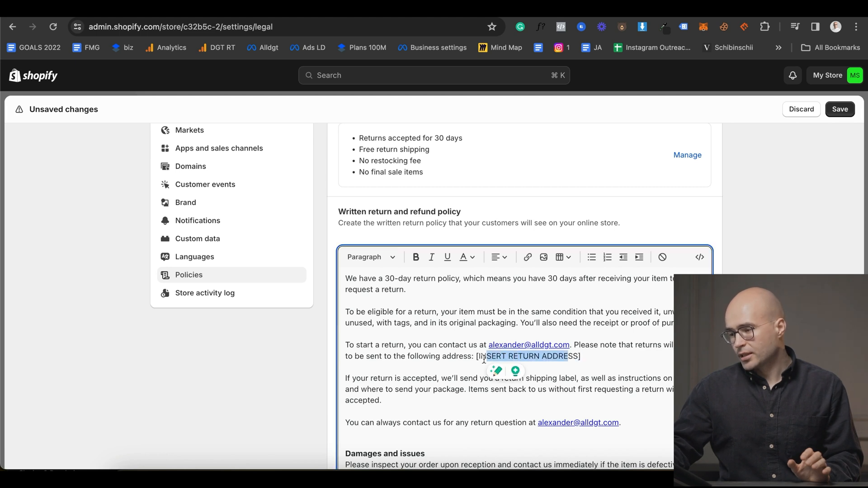
pyautogui.scroll(-2, 483, 359)
pyautogui.scroll(-10, 462, 382)
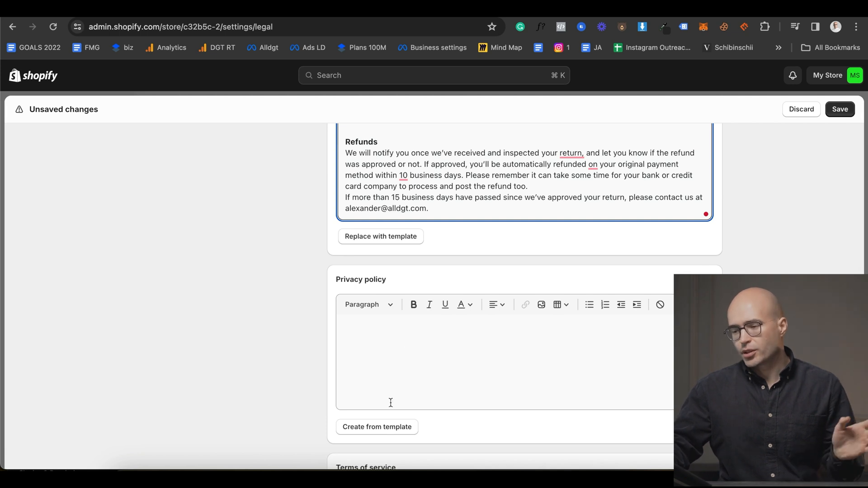
# - Create the store's privacy policy and terms of service from their templates
pyautogui.click(388, 426)
pyautogui.scroll(-10, 536, 360)
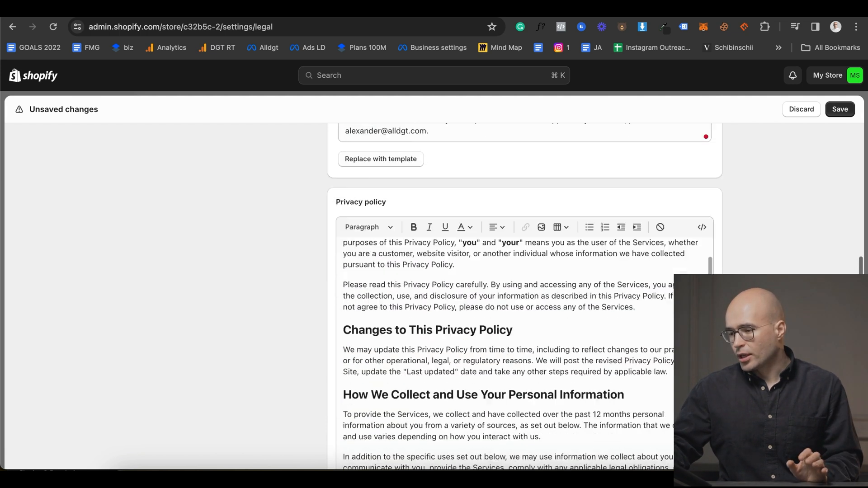
pyautogui.scroll(-10, 566, 338)
pyautogui.scroll(-2, 620, 343)
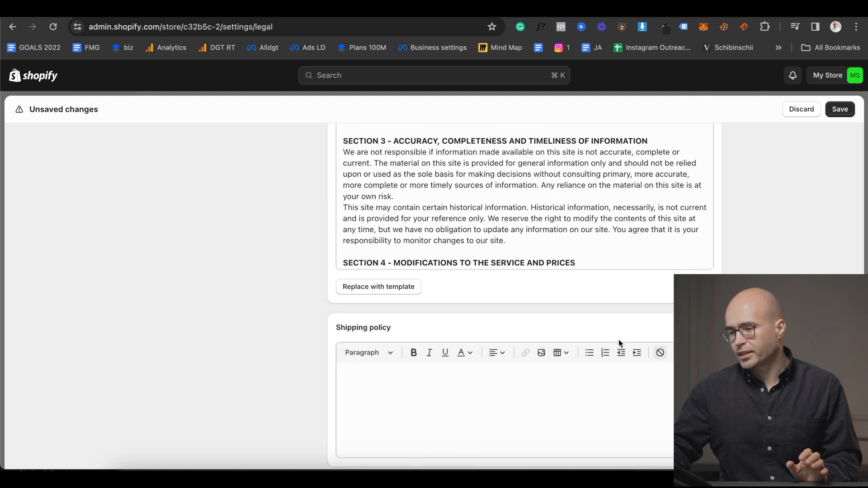
# - Create the contact information policy from its template, save the policies and close the settings
pyautogui.scroll(-6, 496, 362)
pyautogui.click(370, 344)
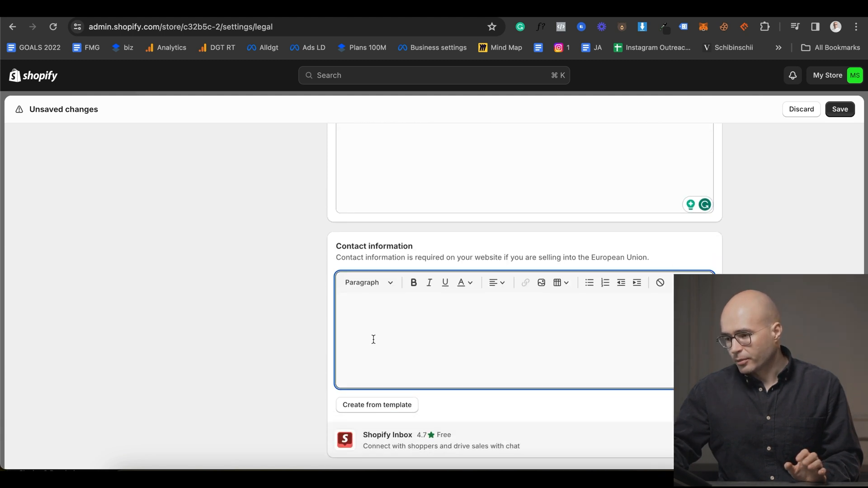
pyautogui.click(381, 365)
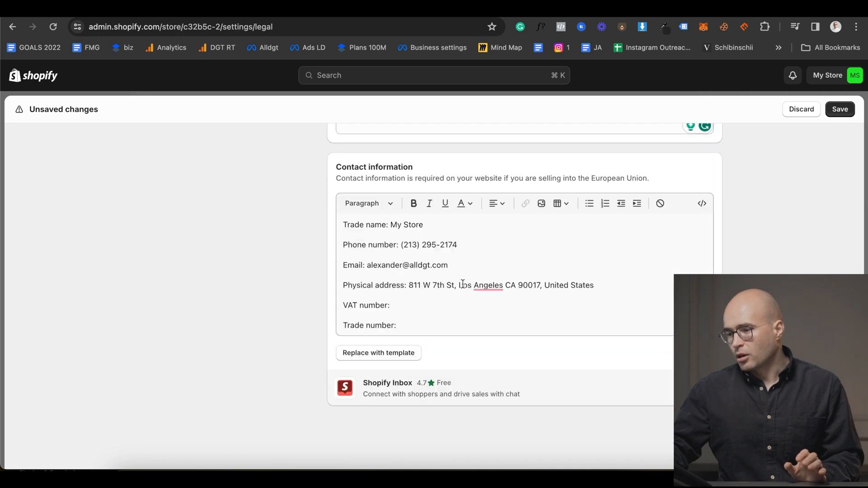
pyautogui.click(844, 110)
pyautogui.click(846, 110)
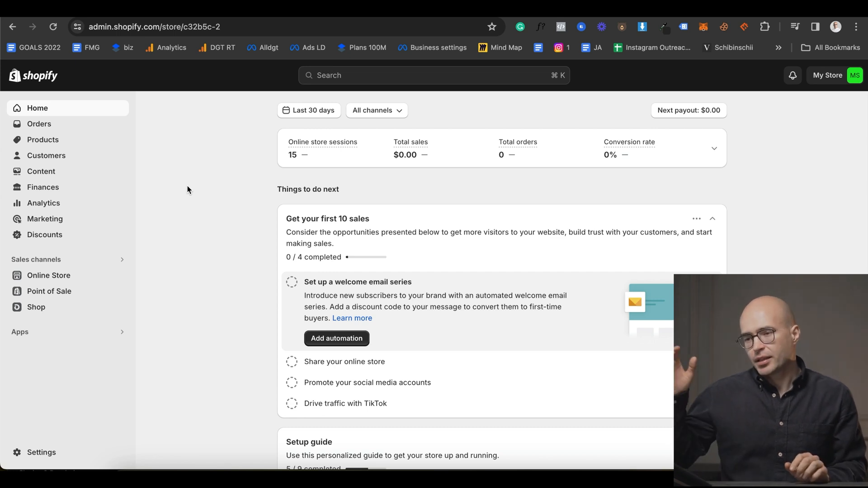
# - Open the store's payment settings and start submitting the business information for Shopify Payments
pyautogui.click(33, 451)
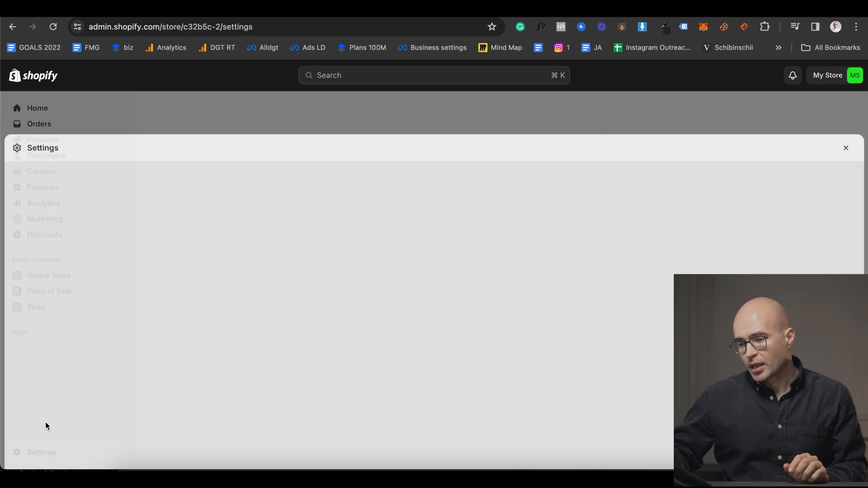
pyautogui.click(190, 266)
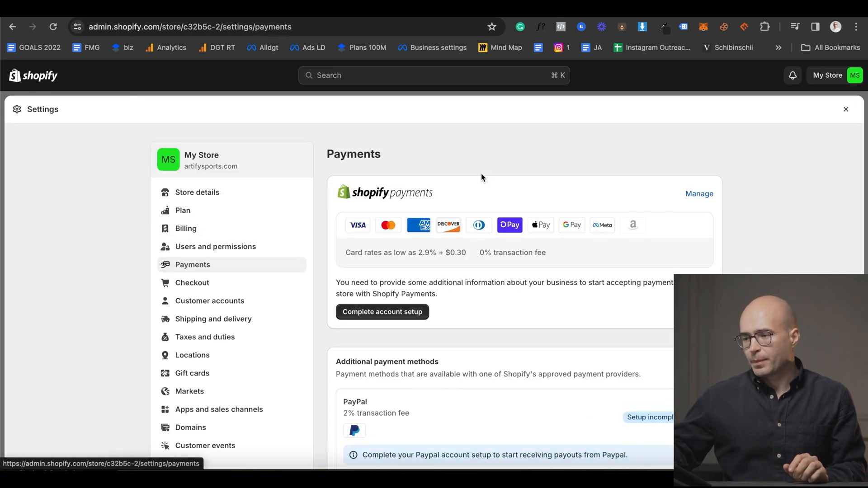
pyautogui.click(400, 318)
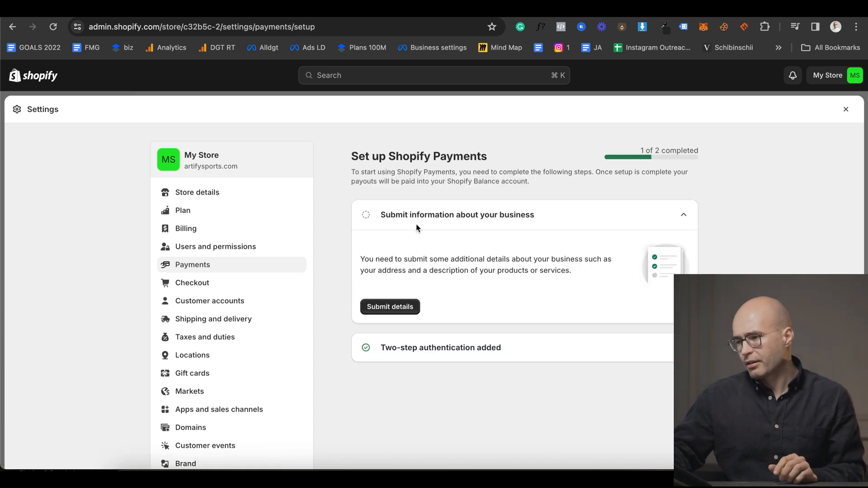
pyautogui.click(407, 311)
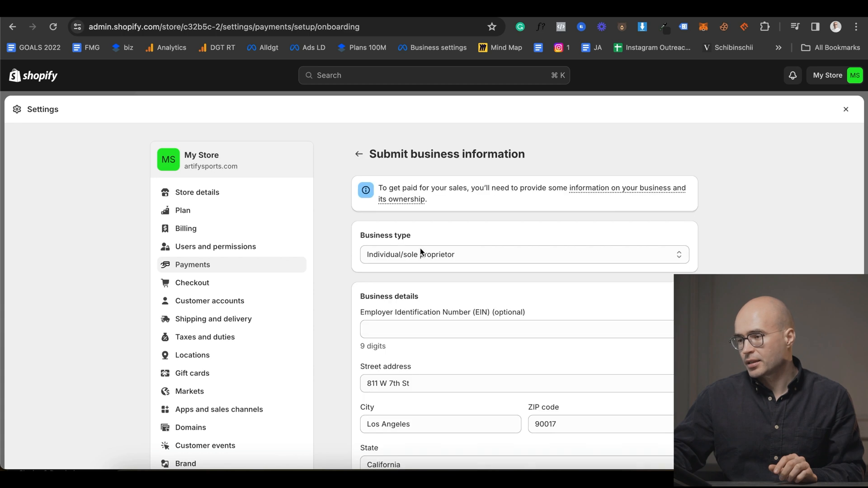
# - Set the business type to LLC and look over the business details it requires
pyautogui.click(447, 255)
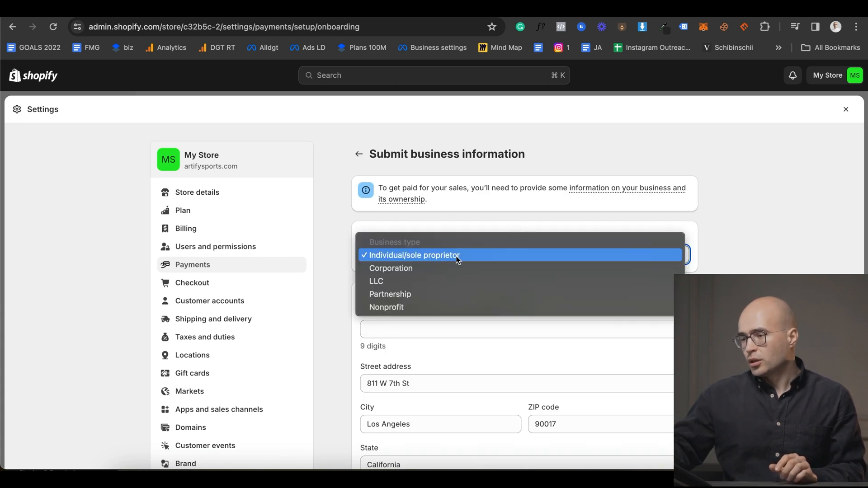
pyautogui.click(414, 282)
pyautogui.scroll(-3, 413, 283)
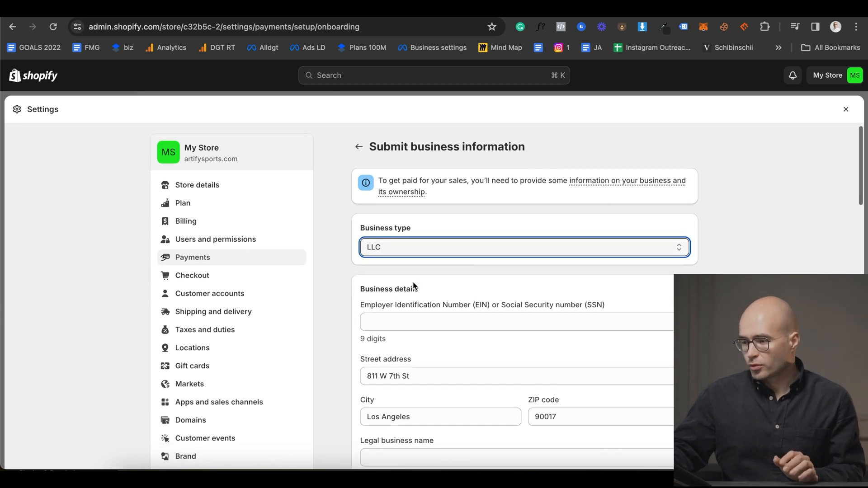
pyautogui.scroll(-2, 413, 286)
pyautogui.scroll(6, 413, 285)
# - Set the business type to Individual/sole proprietor and review the business, personal and product detail fields
pyautogui.click(401, 254)
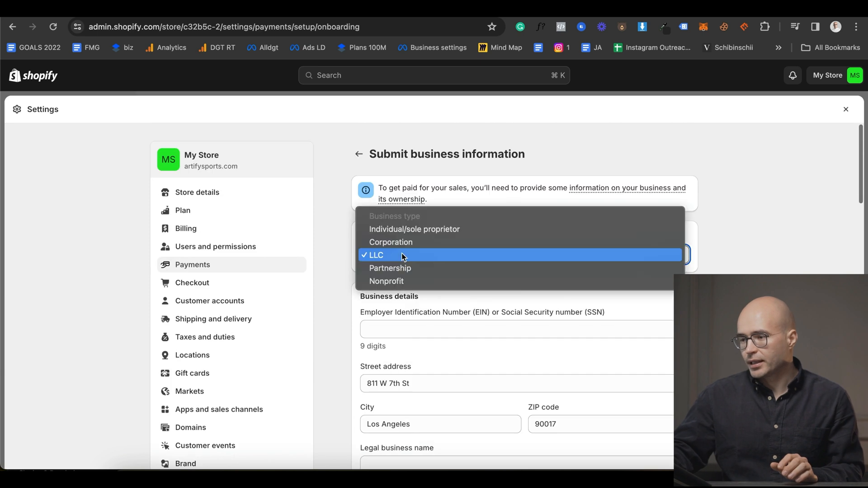
pyautogui.click(398, 233)
pyautogui.scroll(-8, 414, 289)
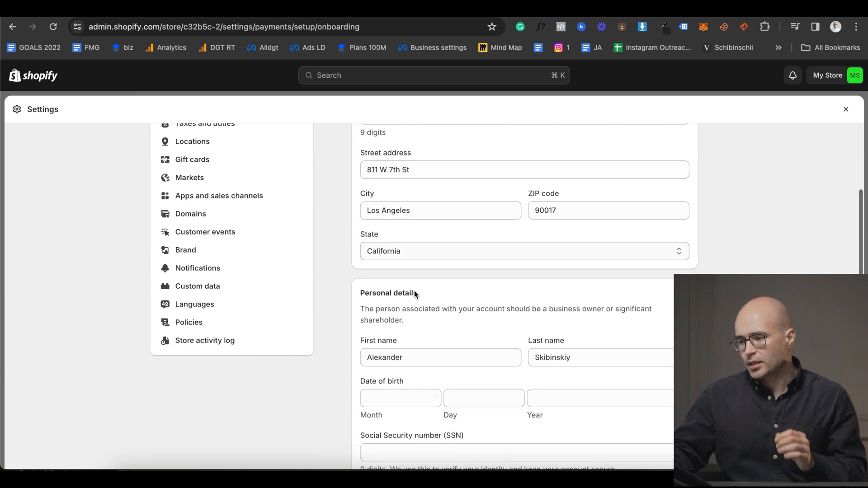
pyautogui.scroll(-3, 415, 294)
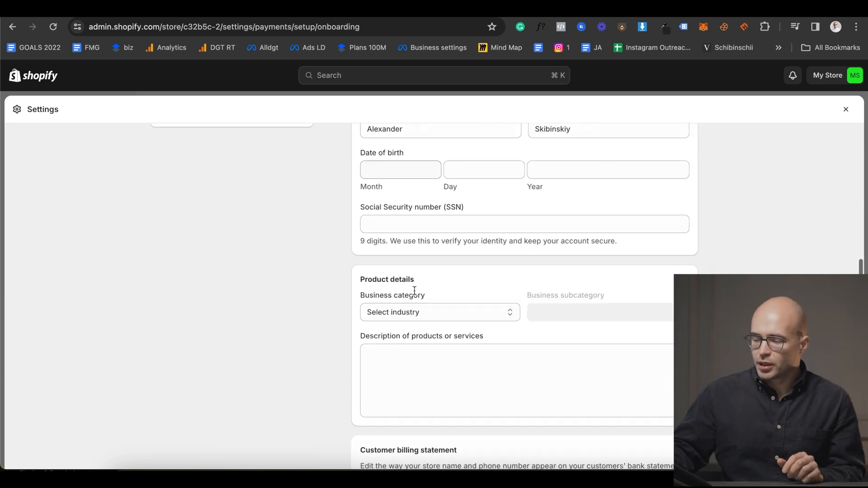
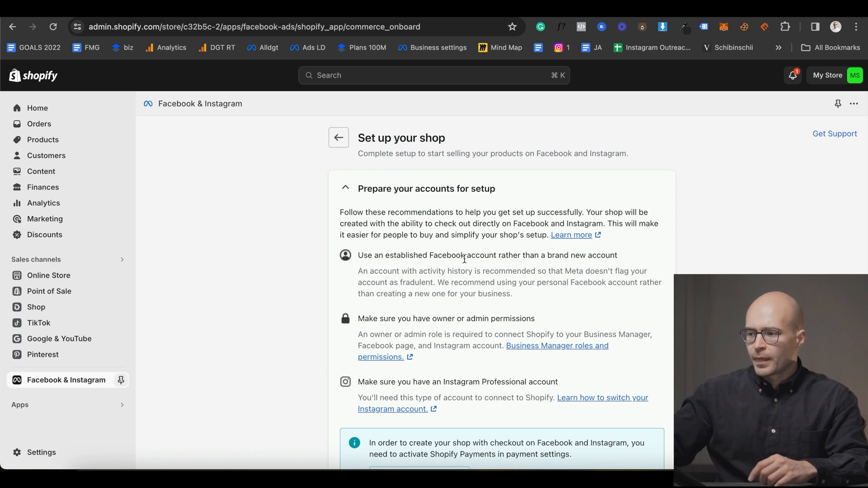
# - Review the account requirements and remaining setup sections of the Facebook & Instagram shop
pyautogui.scroll(-1, 465, 259)
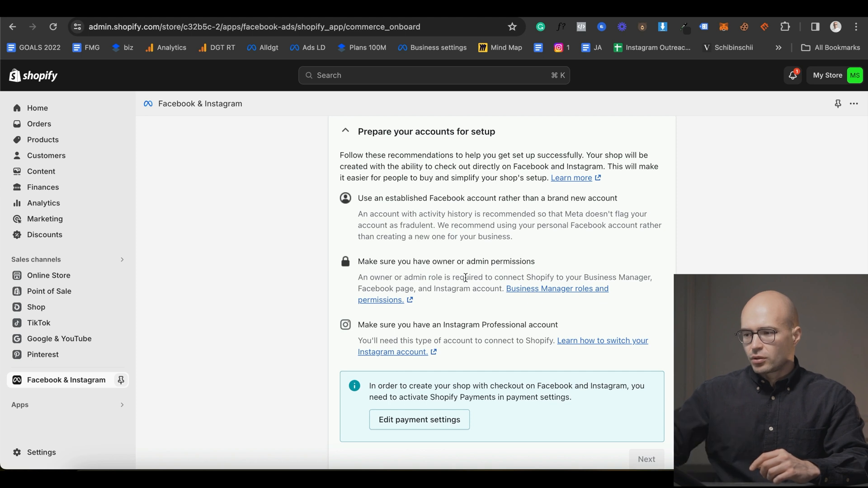
pyautogui.scroll(-6, 465, 278)
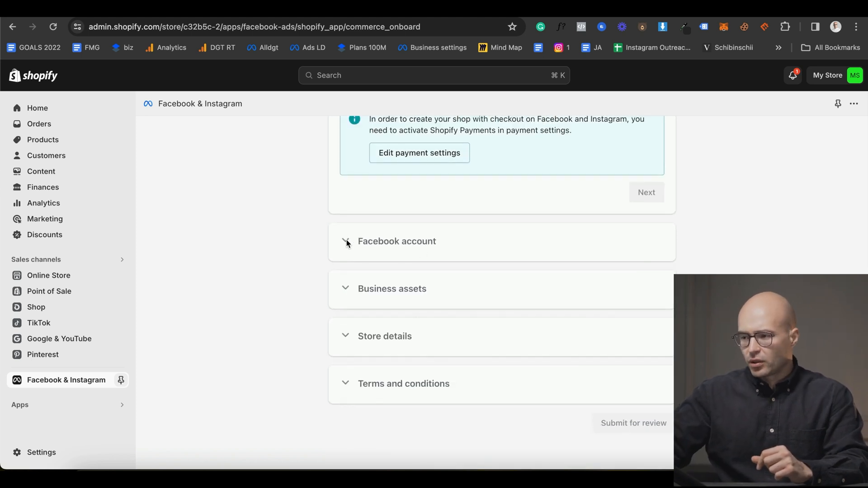
pyautogui.scroll(3, 386, 227)
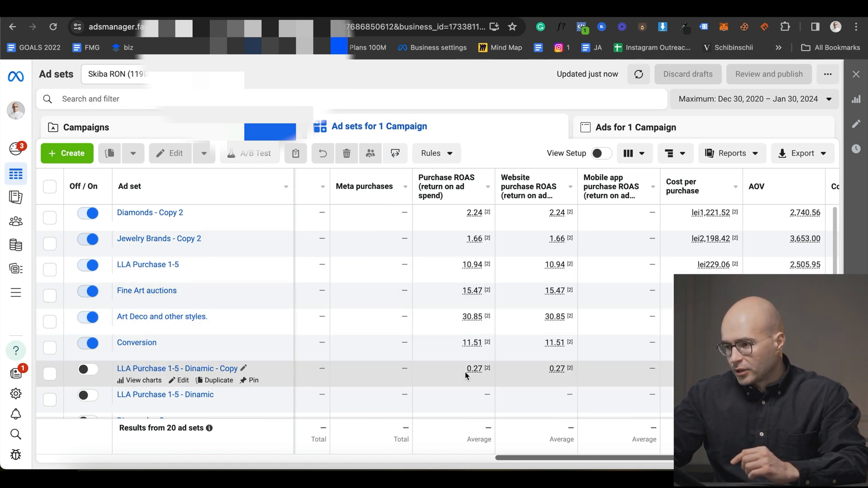
# - Compare the ad sets' purchase ROAS, cost per purchase, AOV, conversion rate and add-to-cart columns in the performance table
pyautogui.moveTo(471, 371)
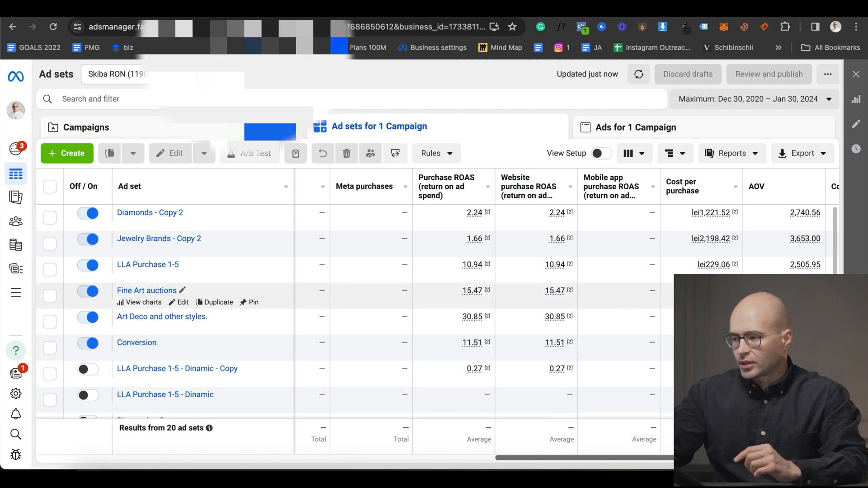
pyautogui.hscroll(3, 452, 316)
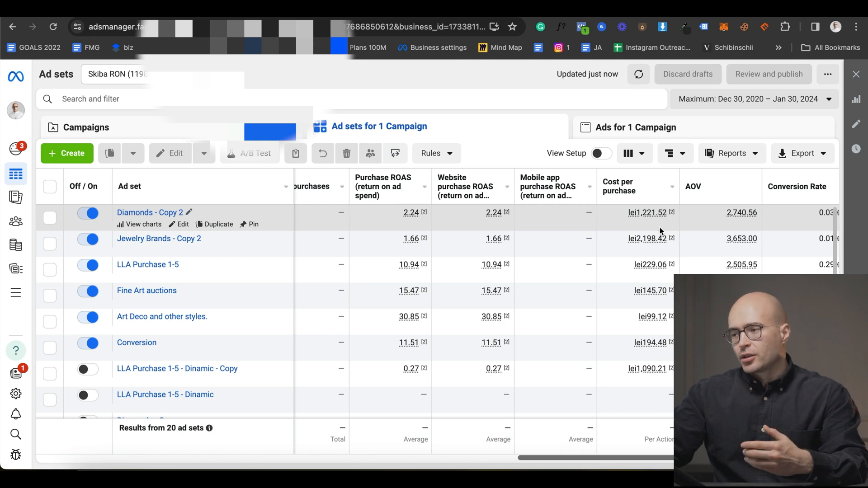
pyautogui.moveTo(633, 195)
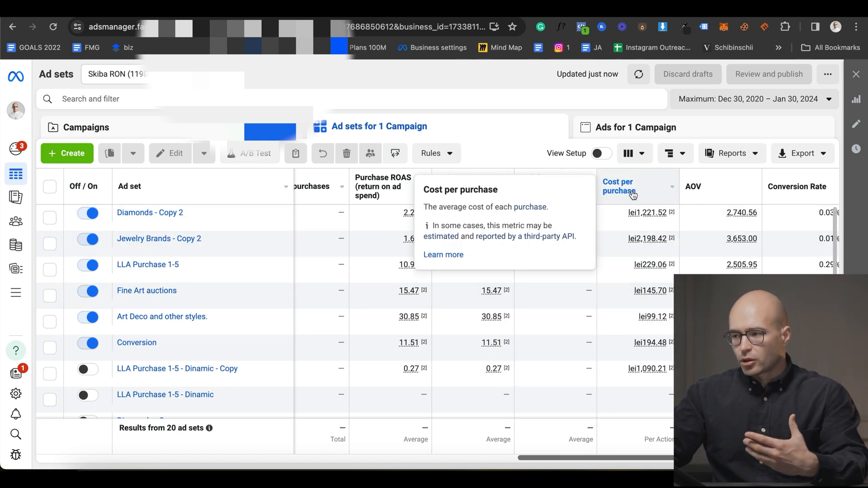
pyautogui.moveTo(665, 315)
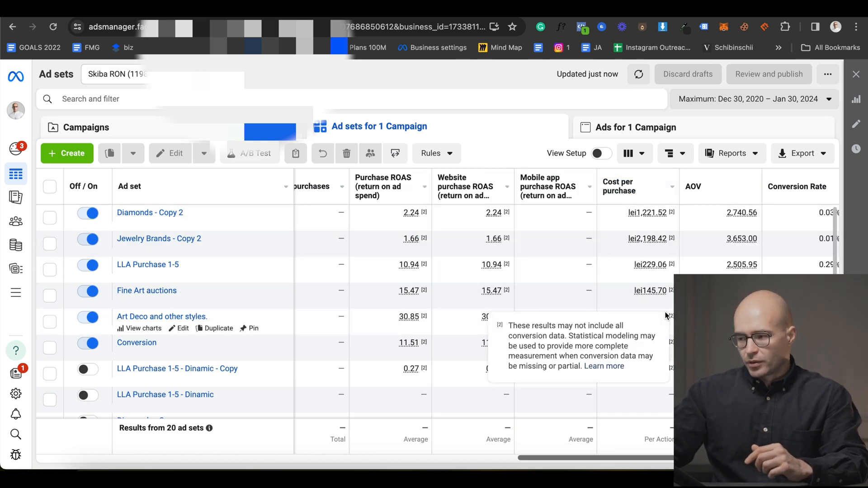
pyautogui.hscroll(4, 682, 309)
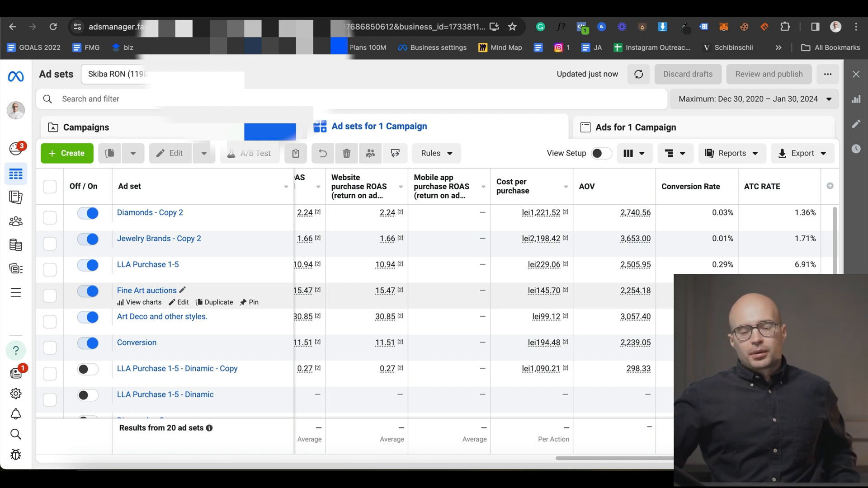
pyautogui.hscroll(-15, 602, 274)
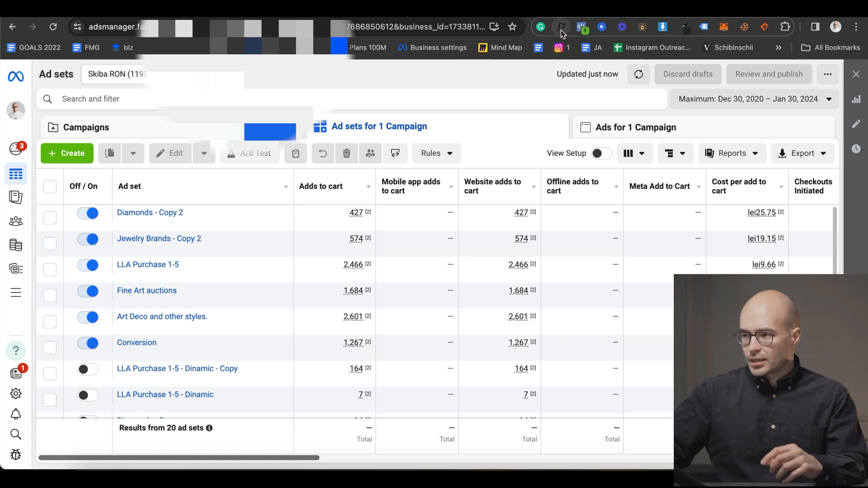
# - Go to leador.ro and open the product page of the vintage butterfly earrings from its Butic shop
pyautogui.press('super+l')
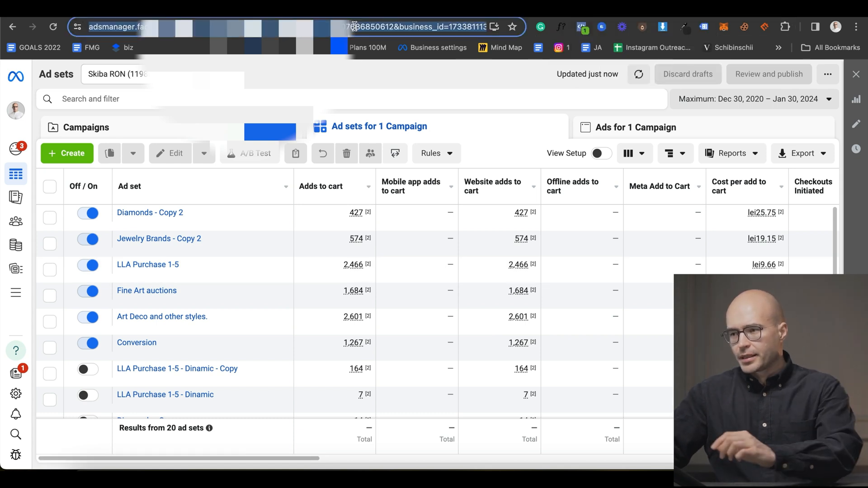
pyautogui.write('leador.ro/wp')
pyautogui.press('BackSpace')
pyautogui.press('BackSpace')
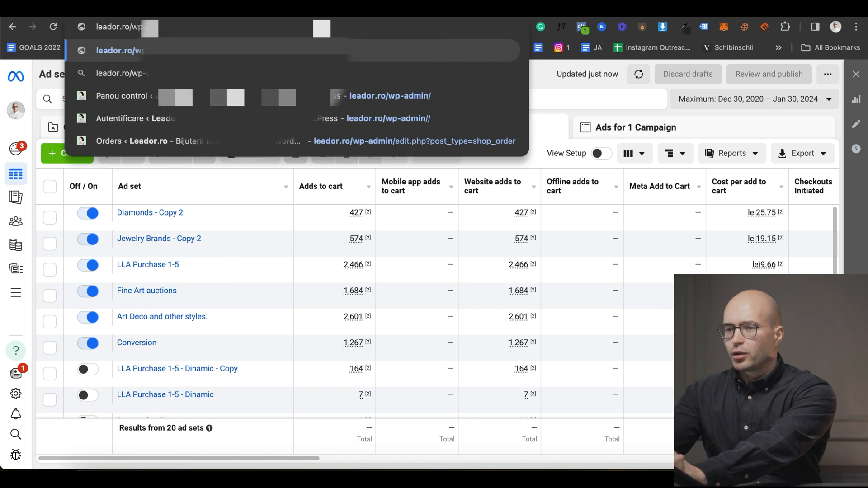
pyautogui.press('Return')
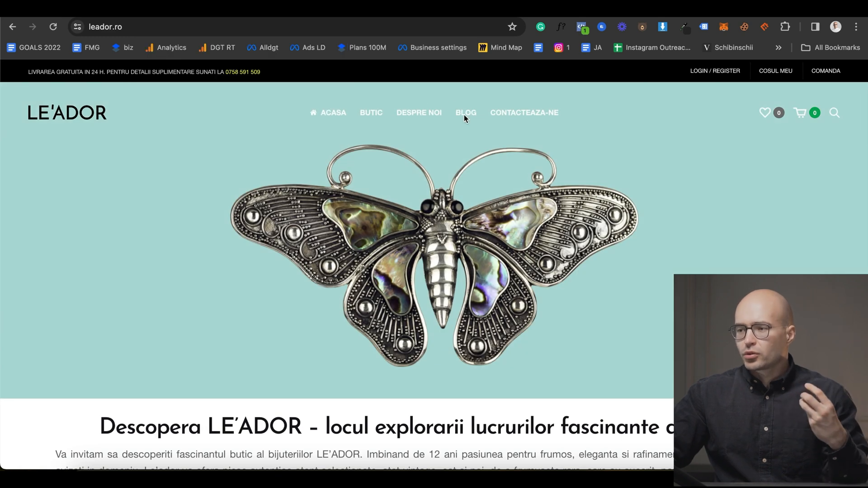
pyautogui.click(372, 114)
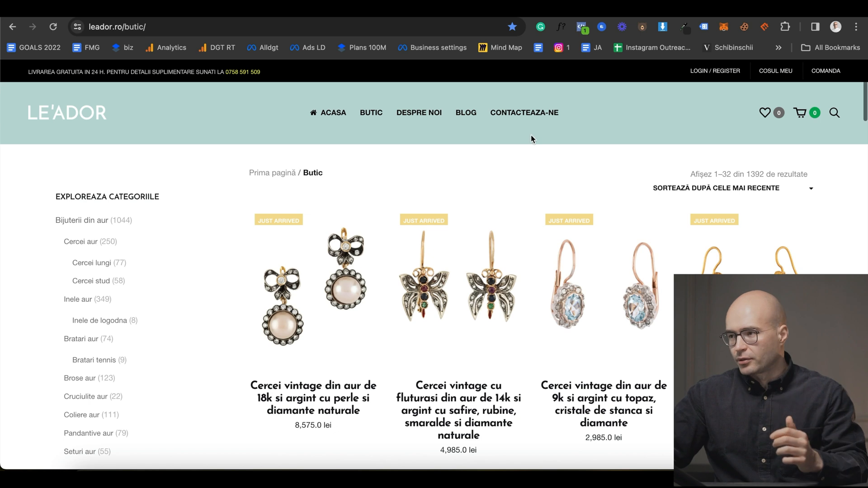
pyautogui.click(482, 233)
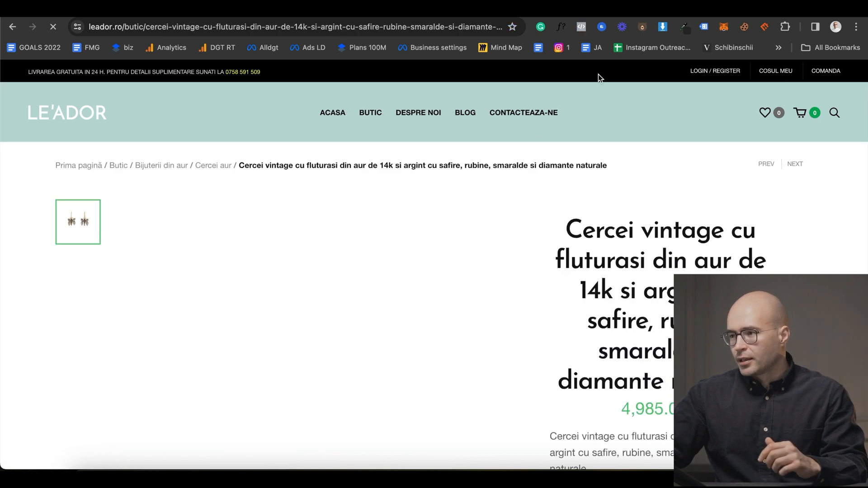
# - Inspect the product page's tracked events in Meta Pixel Helper, before and after adding the butterfly earrings to the cart
pyautogui.scroll(-3, 620, 286)
pyautogui.click(581, 27)
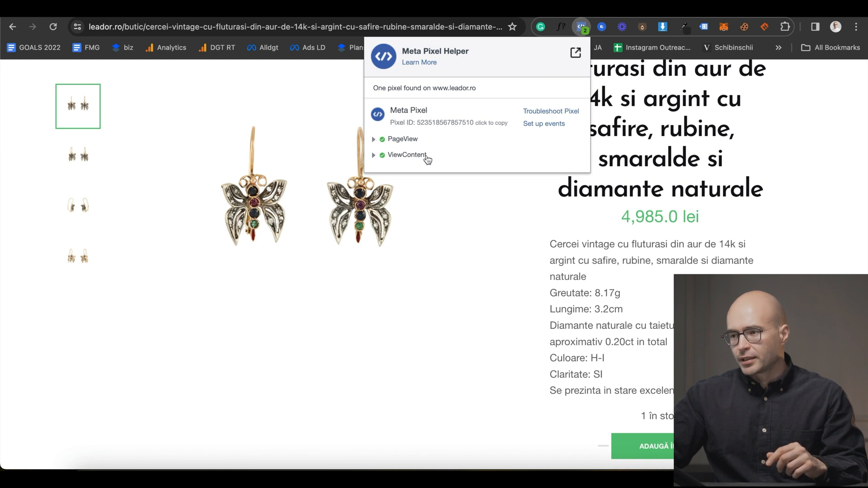
pyautogui.click(661, 448)
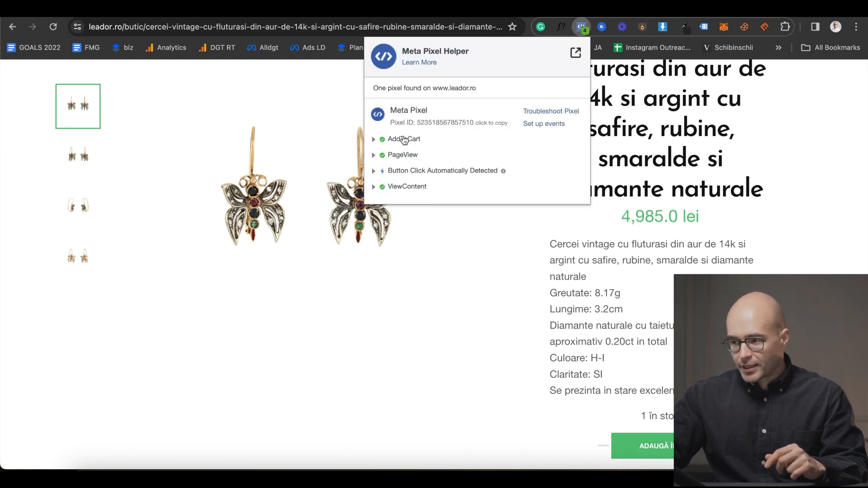
pyautogui.click(404, 139)
pyautogui.click(404, 140)
pyautogui.click(386, 306)
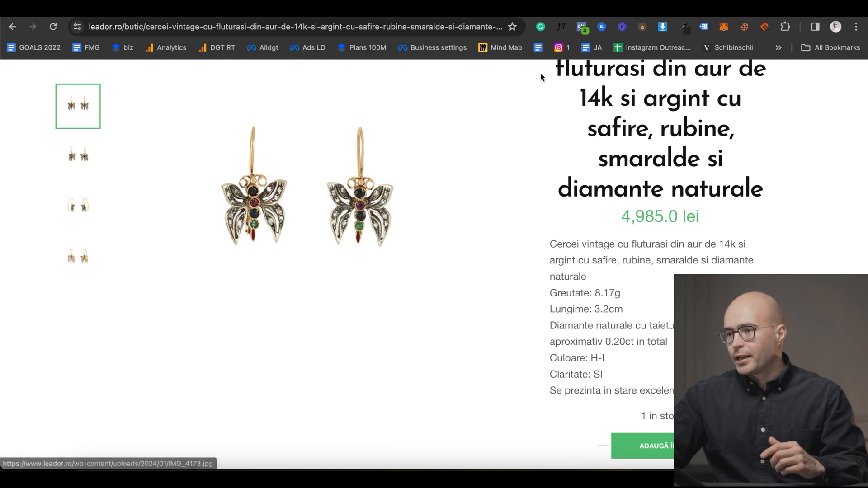
# - Switch to Meta Ads Manager and create a new campaign with the Sales objective, using the manual sales campaign setup
pyautogui.click(308, 47)
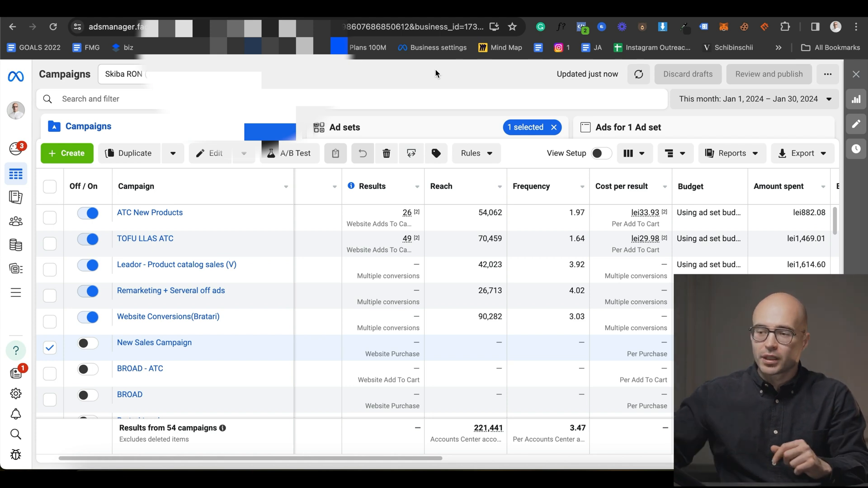
pyautogui.click(82, 156)
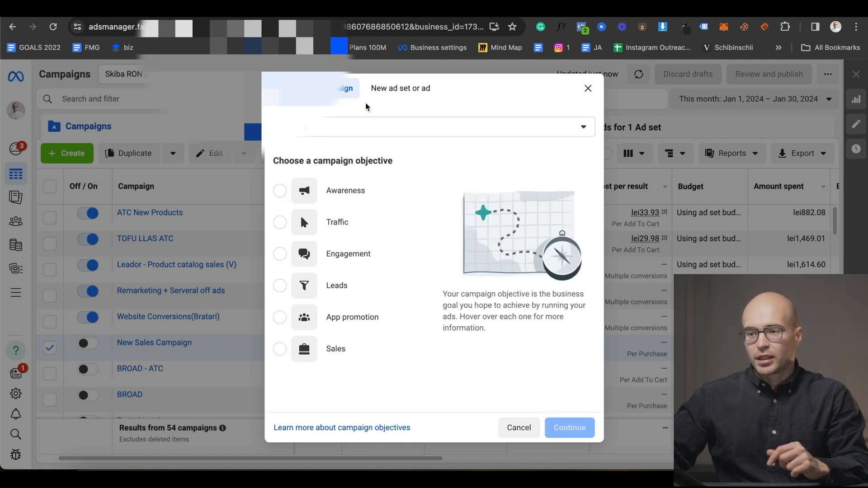
pyautogui.moveTo(360, 344)
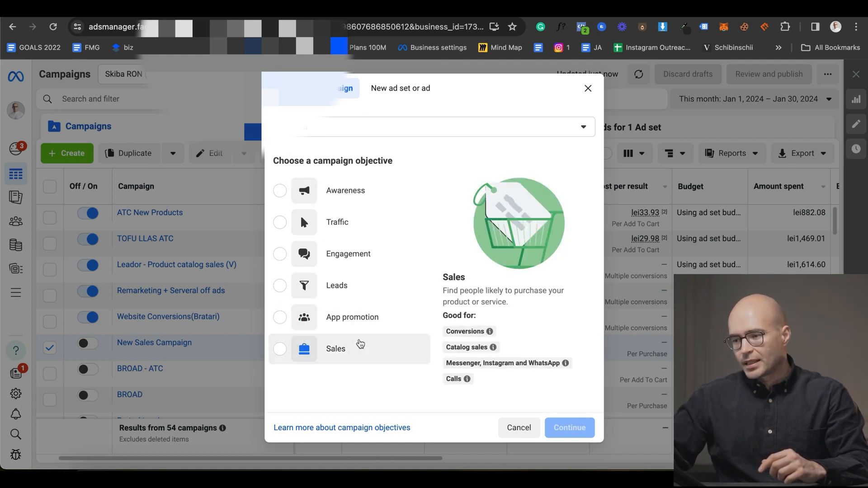
pyautogui.click(349, 353)
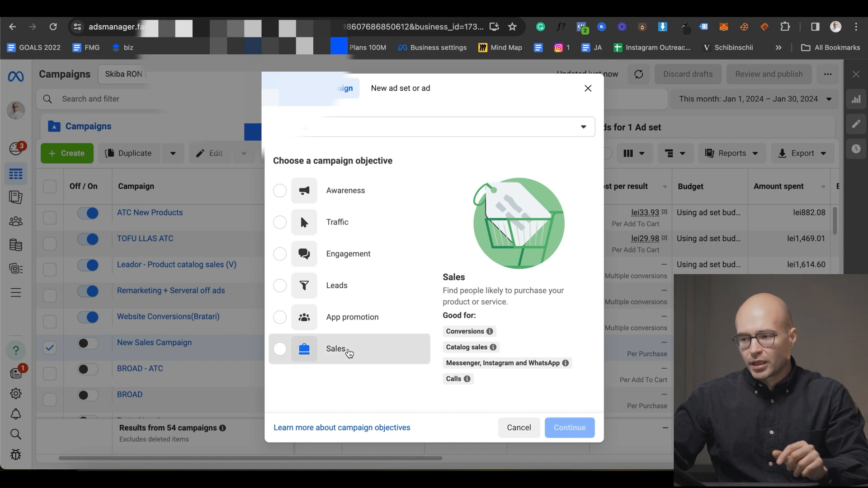
pyautogui.click(569, 428)
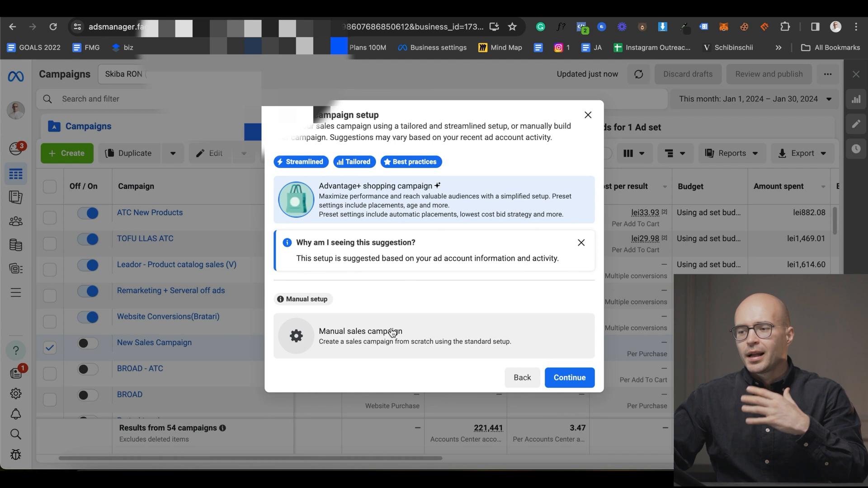
pyautogui.click(387, 328)
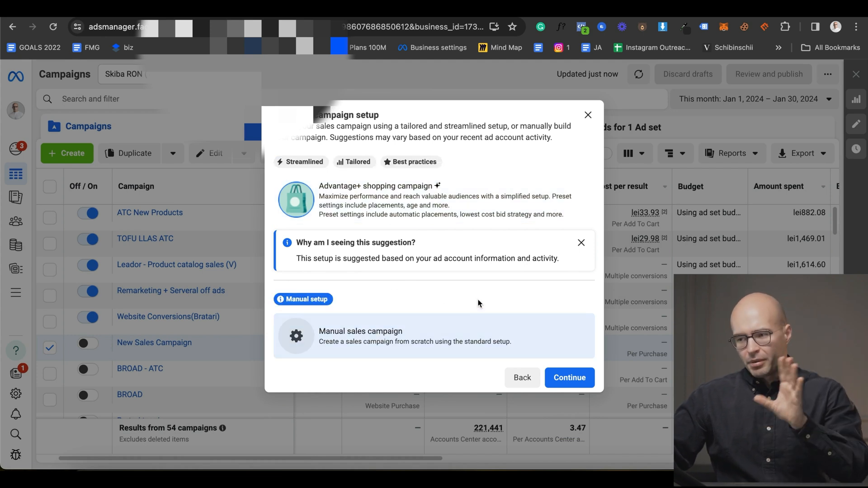
pyautogui.click(565, 374)
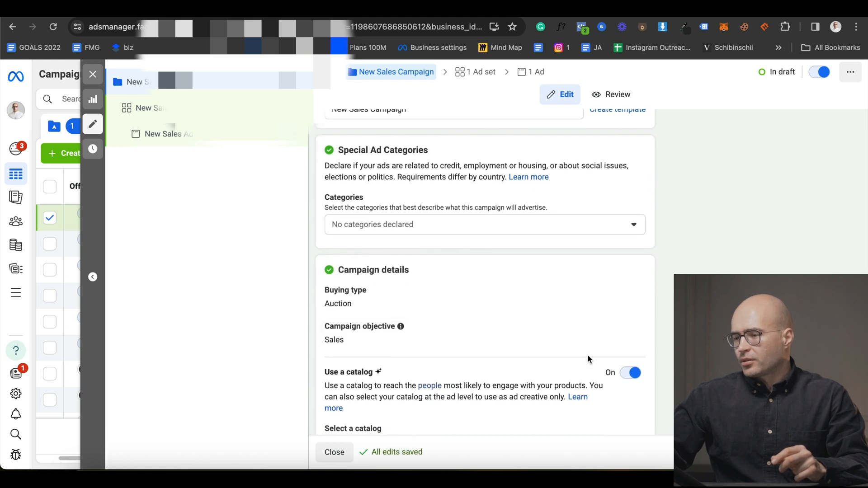
# - Turn off catalog use for the new sales campaign and review its daily budget settings
pyautogui.click(630, 373)
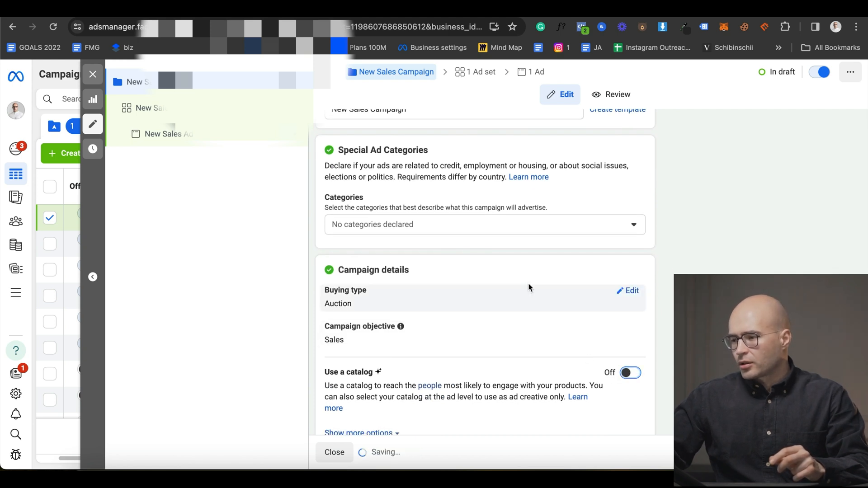
pyautogui.scroll(-7, 529, 289)
pyautogui.click(534, 341)
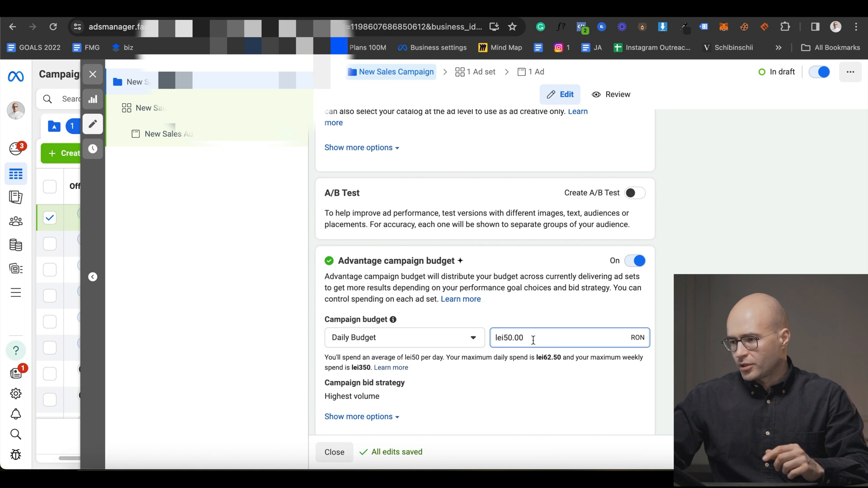
pyautogui.scroll(-1, 531, 337)
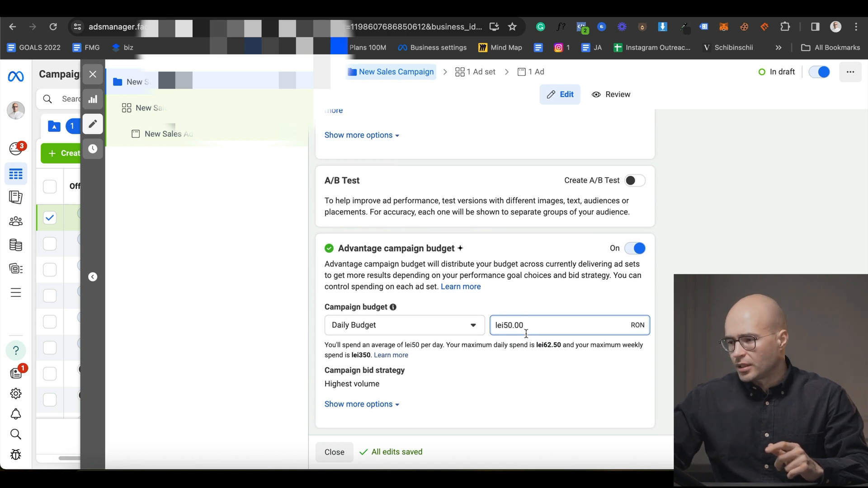
# - Open the campaign's ad set, review the conversion locations and performance goals, and keep Maximize number of conversions as the goal
pyautogui.click(480, 79)
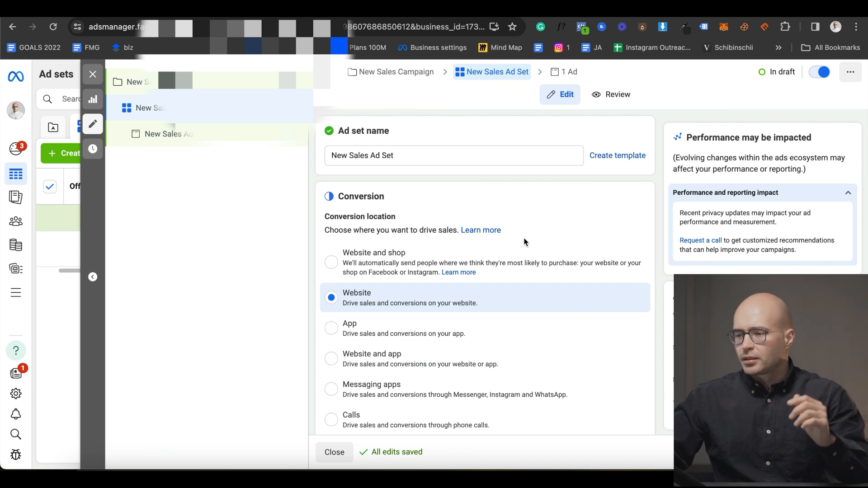
pyautogui.scroll(-1, 525, 242)
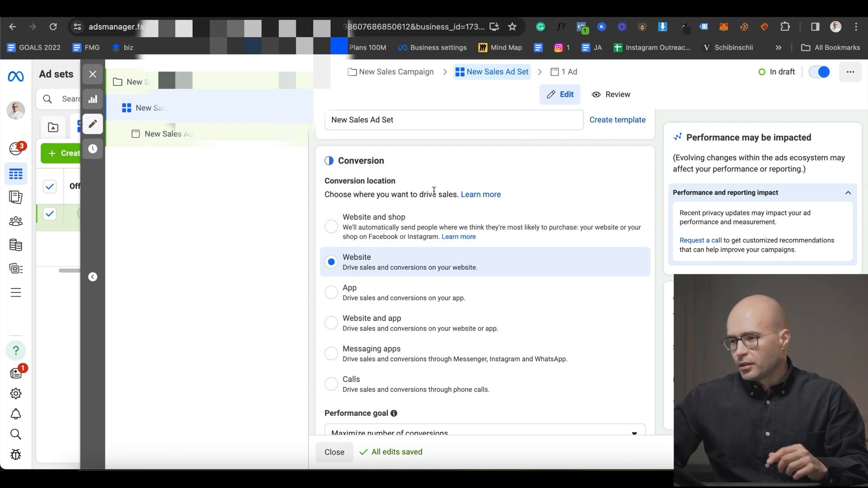
pyautogui.scroll(-2, 370, 203)
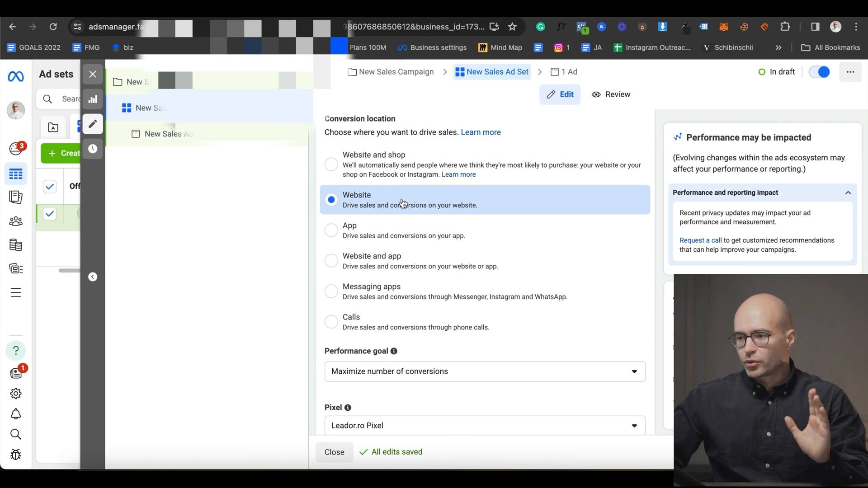
pyautogui.scroll(-3, 416, 205)
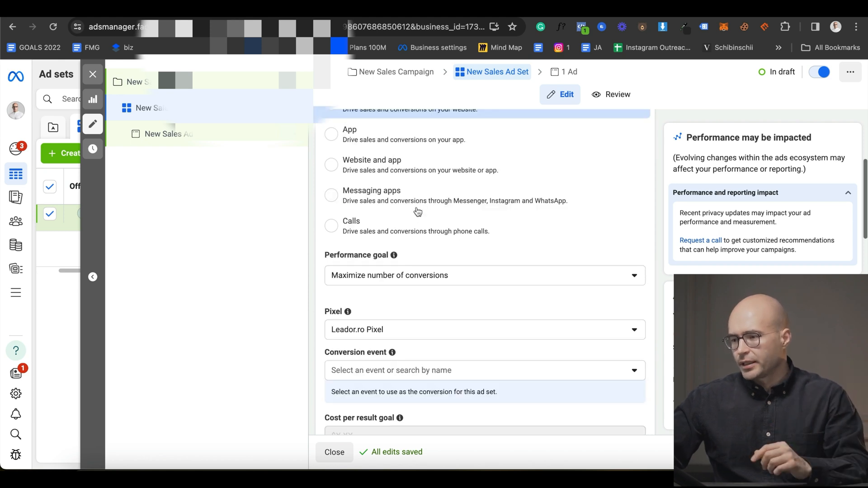
pyautogui.click(412, 282)
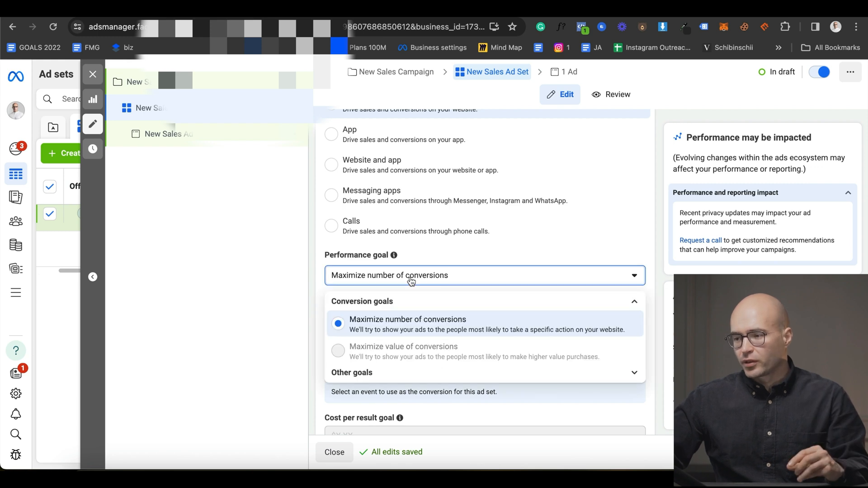
pyautogui.click(631, 373)
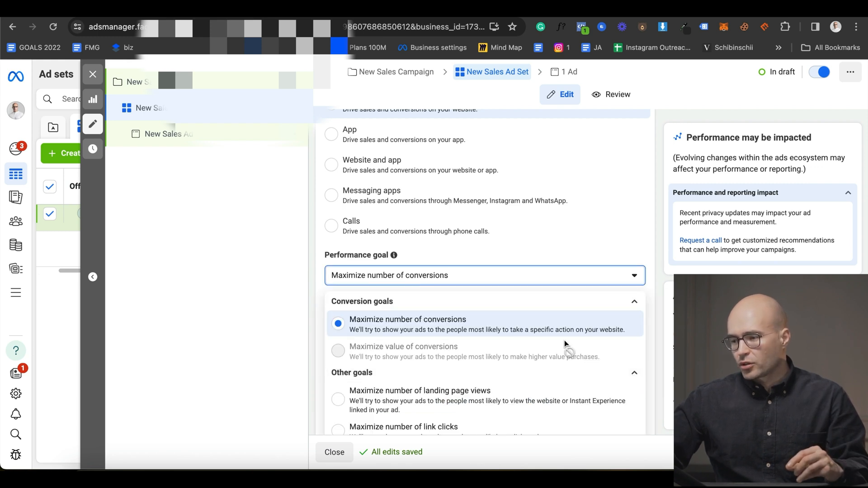
pyautogui.scroll(-2, 564, 342)
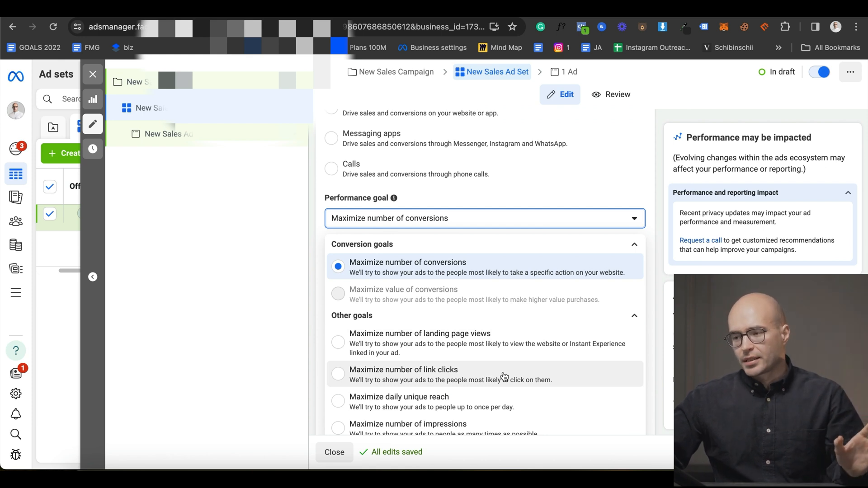
pyautogui.click(469, 274)
# - Set the ad set's conversion event to Purchase
pyautogui.scroll(-2, 440, 229)
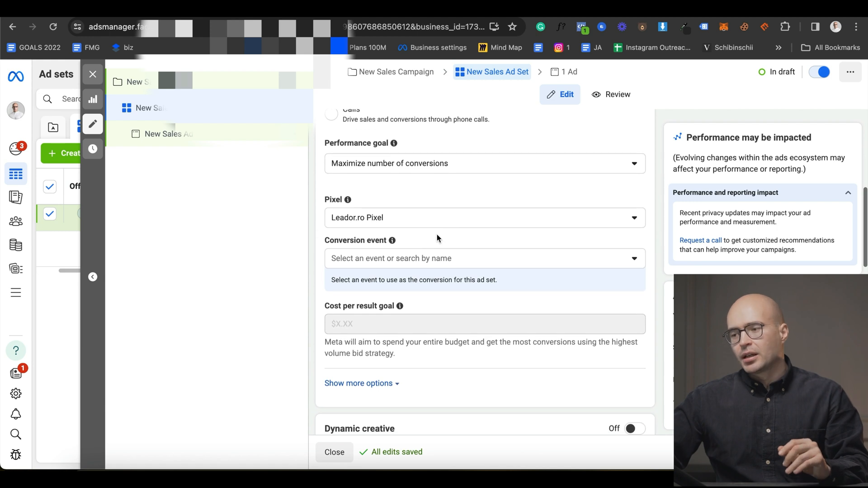
pyautogui.click(431, 262)
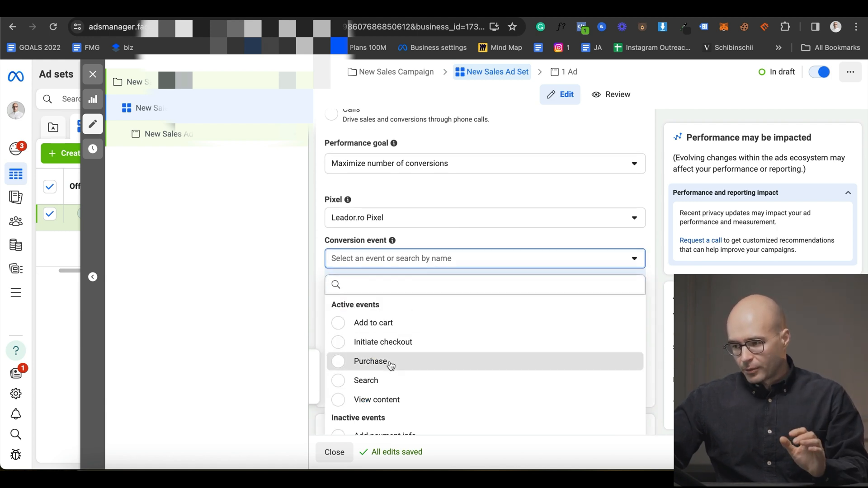
pyautogui.click(425, 361)
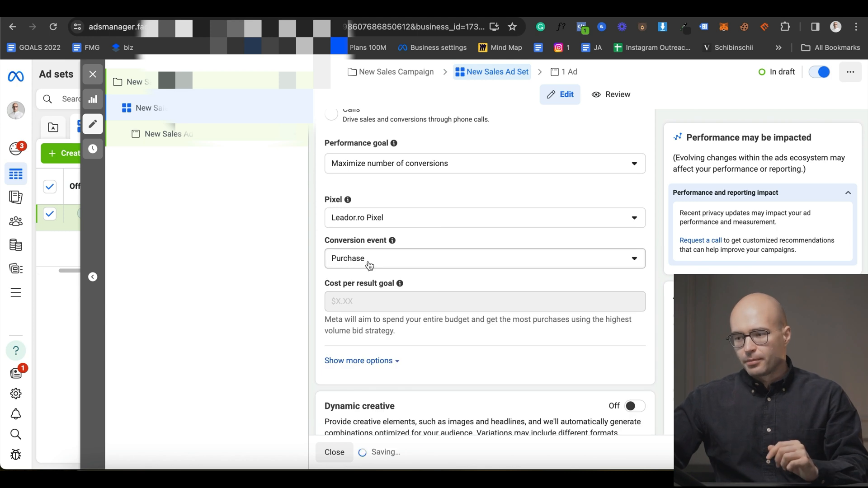
pyautogui.click(400, 266)
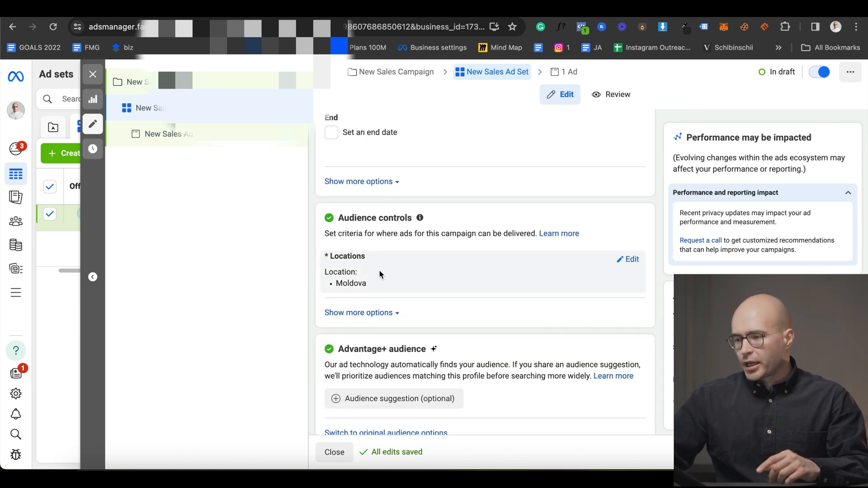
# - Add an audience suggestion to the ad set's Advantage+ audience with a minimum age of 30 and gender set to Women
pyautogui.scroll(-1, 379, 270)
pyautogui.scroll(-2, 433, 271)
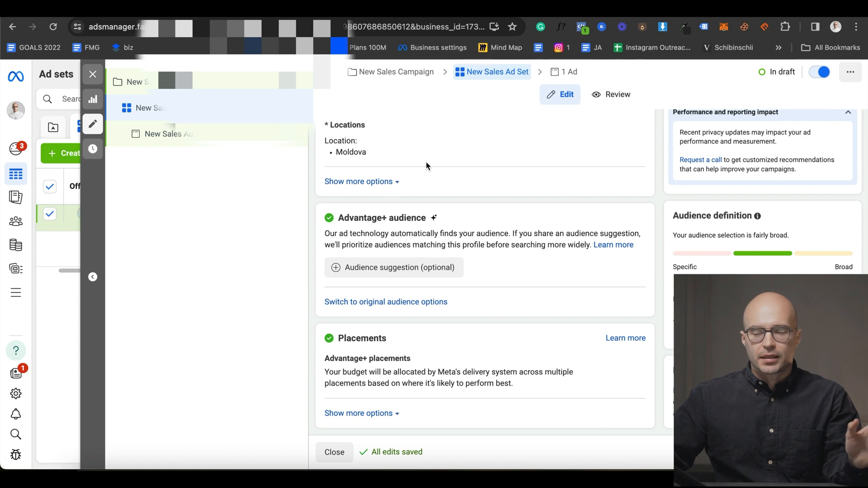
pyautogui.click(421, 268)
pyautogui.scroll(-2, 471, 268)
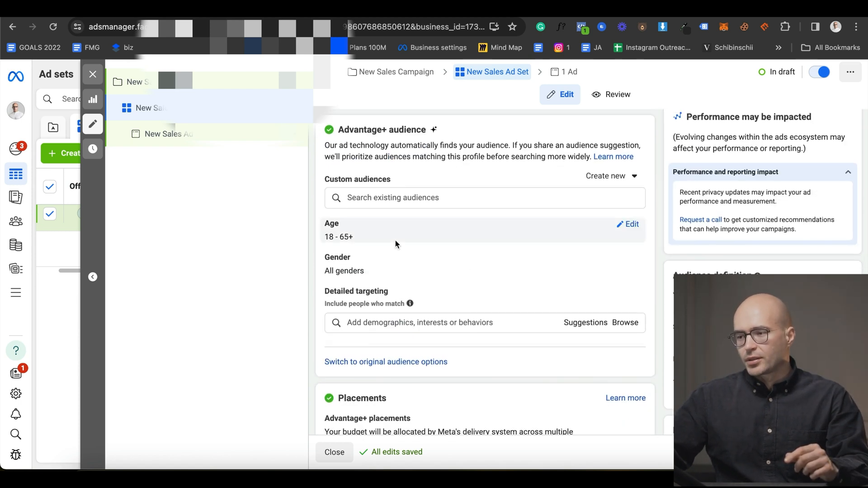
pyautogui.click(628, 224)
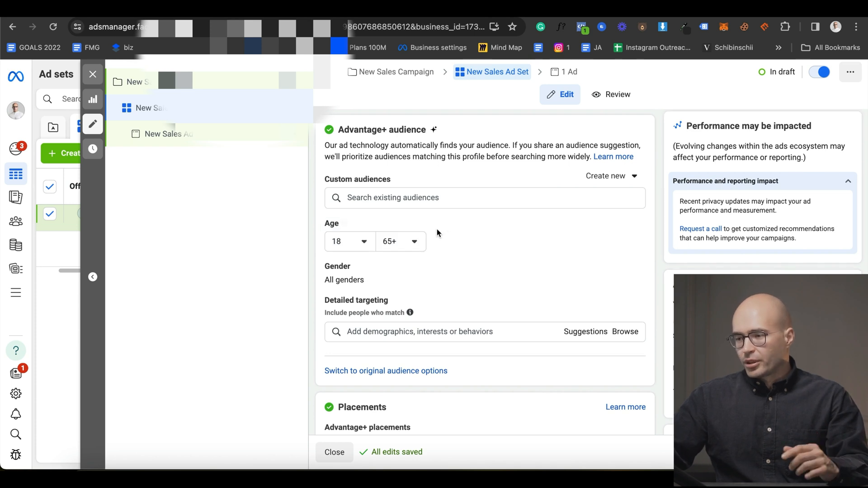
pyautogui.click(366, 242)
pyautogui.scroll(-2, 368, 324)
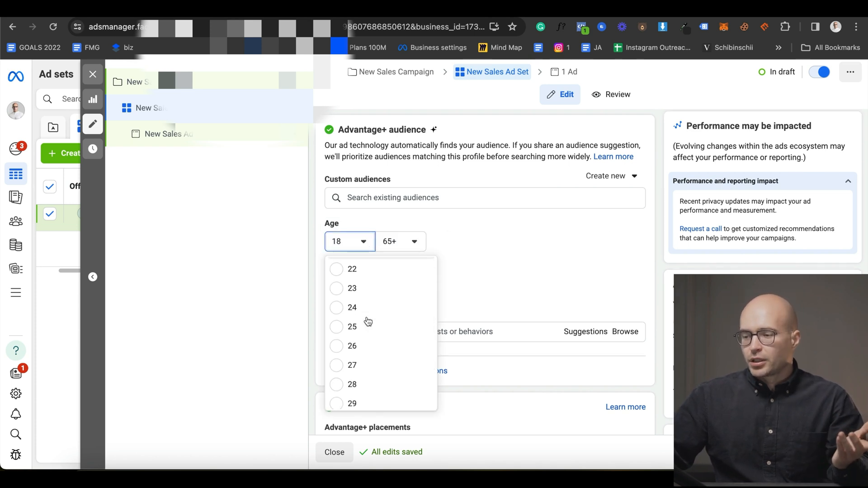
pyautogui.scroll(-2, 368, 322)
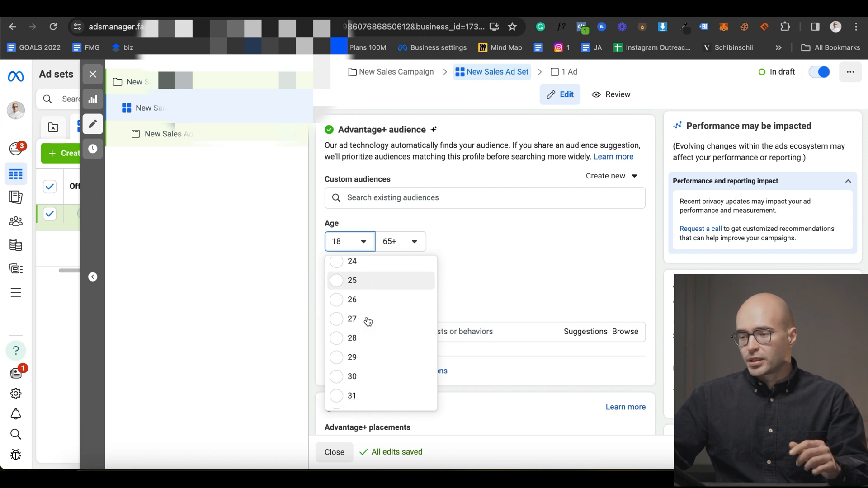
pyautogui.click(339, 345)
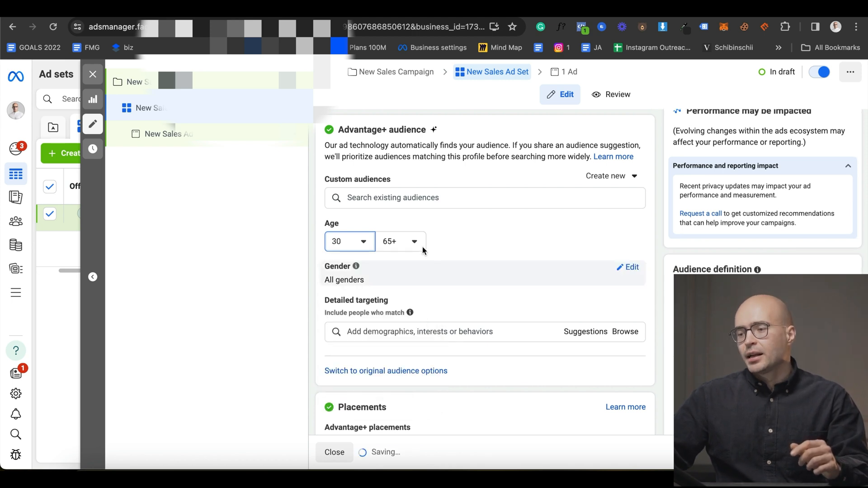
pyautogui.click(624, 264)
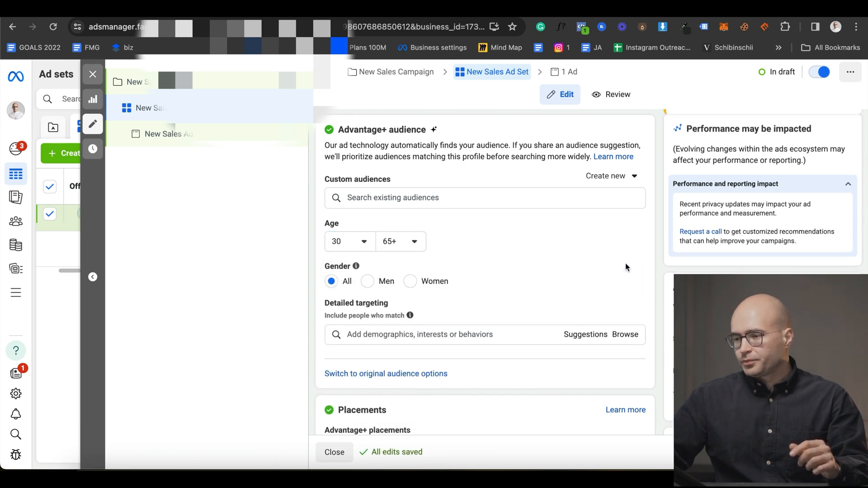
pyautogui.click(387, 282)
# - Add the interests Cartier (jeweler) and Tiffany & Co. (luxury goods) to the audience's detailed targeting
pyautogui.click(402, 334)
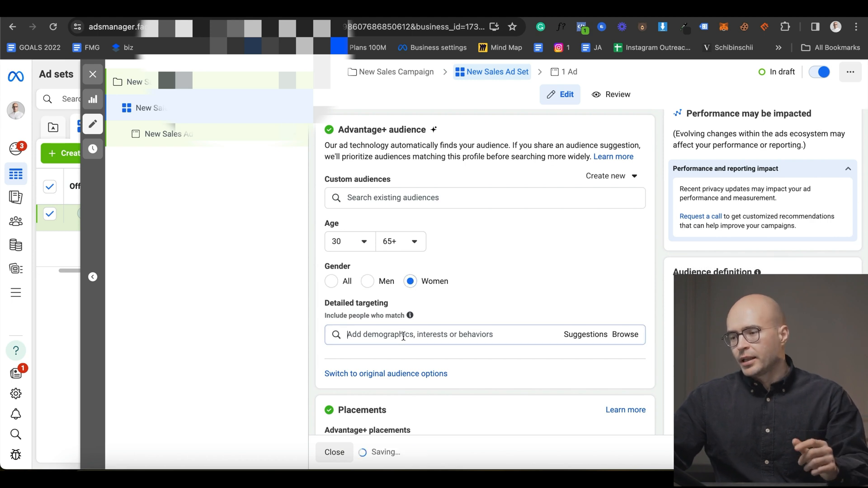
pyautogui.write('Cartier')
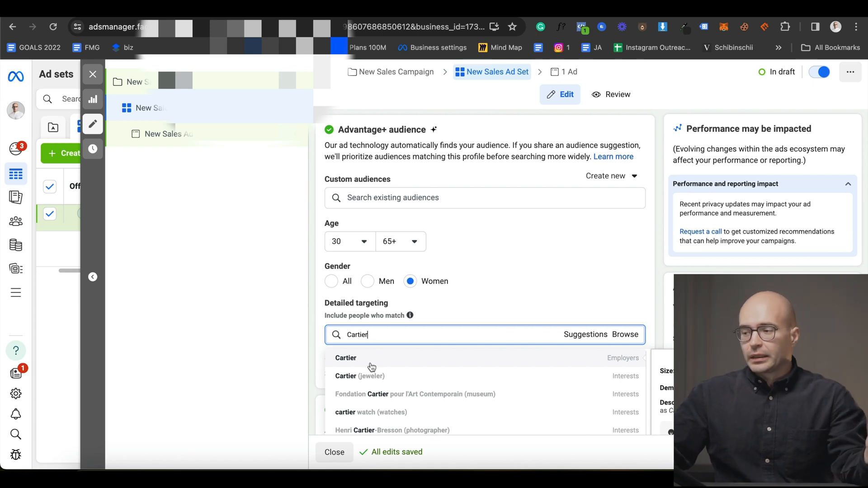
pyautogui.click(373, 377)
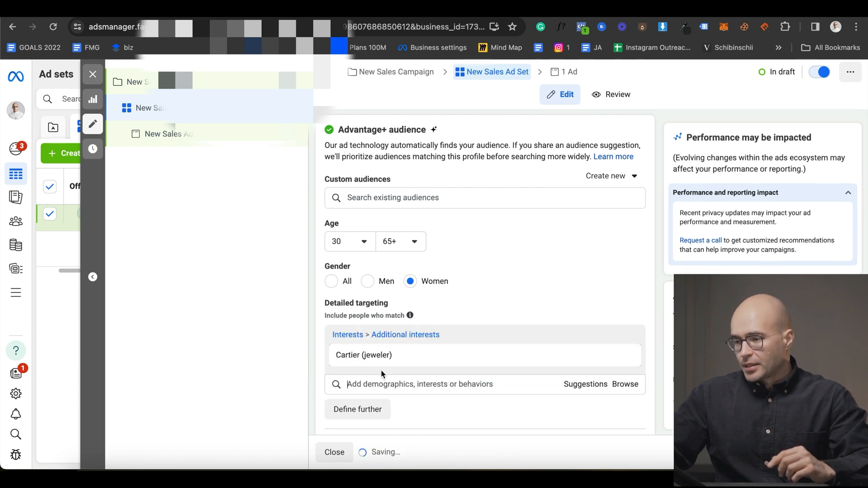
pyautogui.write('Tiff')
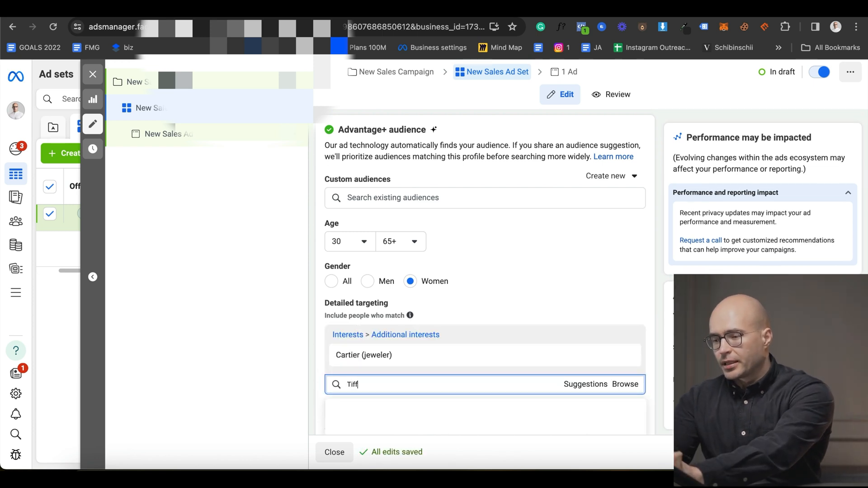
pyautogui.click(382, 372)
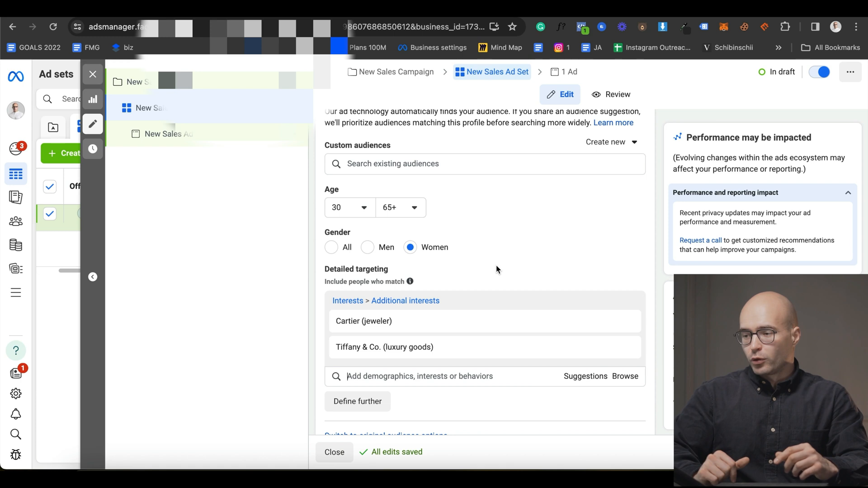
# - Exclude In-stream ads for videos and reels from the ad set's placements
pyautogui.scroll(-10, 390, 253)
pyautogui.scroll(-2, 378, 308)
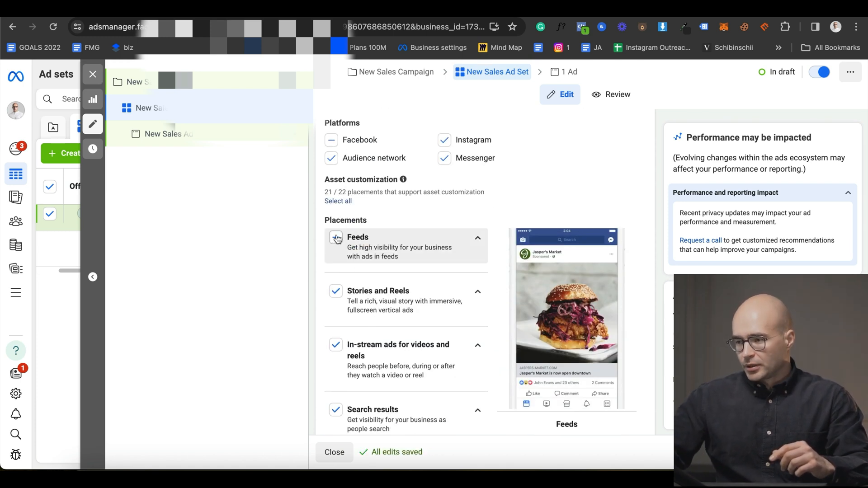
pyautogui.click(335, 345)
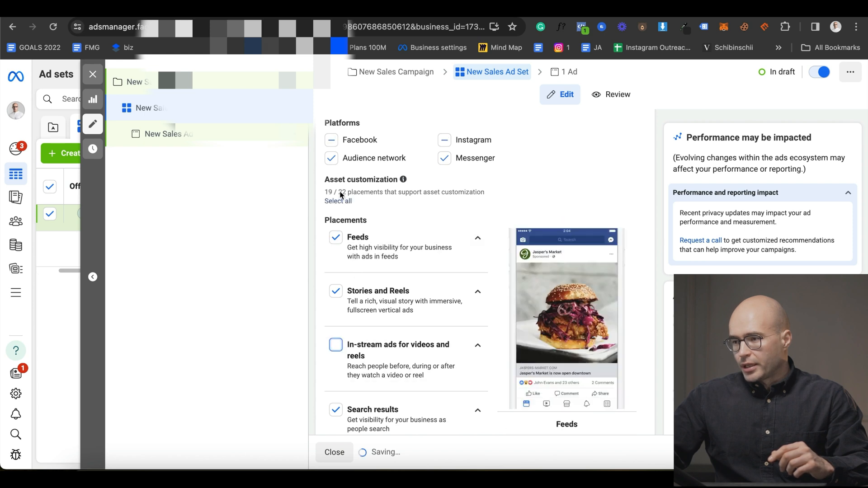
# - Open the New Sales Ad and set its identity to the Leador.ro Facebook Page
pyautogui.scroll(-15, 575, 343)
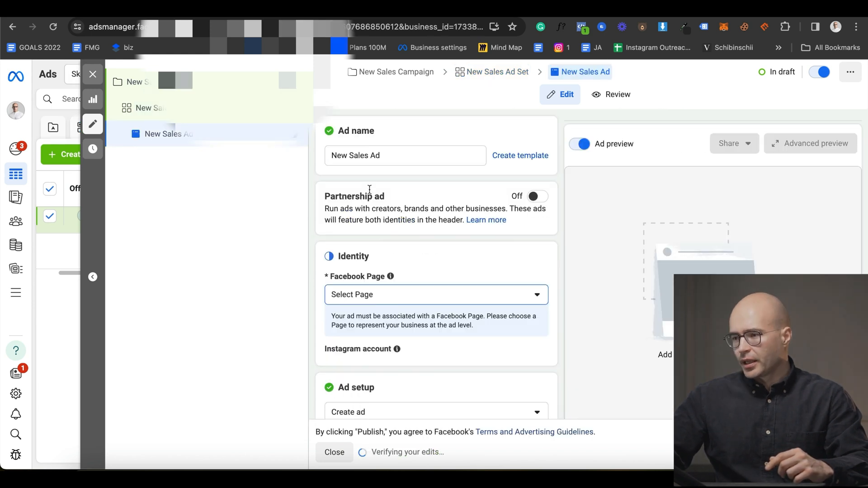
pyautogui.click(384, 296)
pyautogui.scroll(-7, 362, 231)
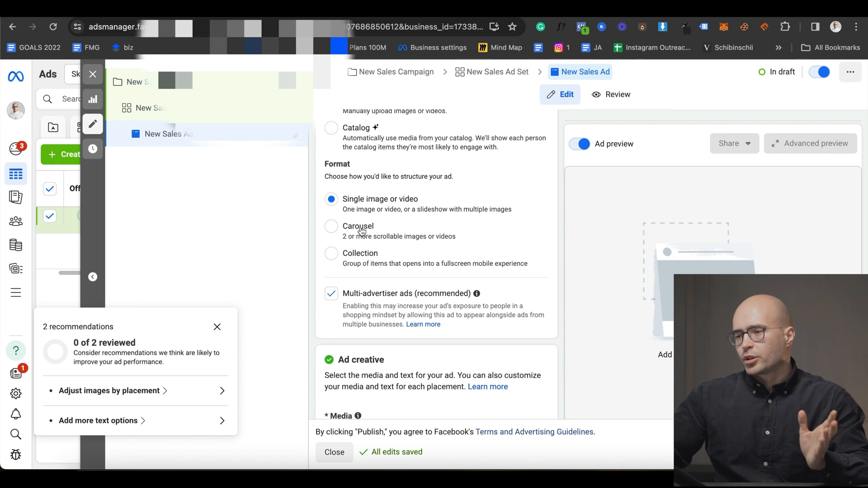
pyautogui.scroll(1, 363, 184)
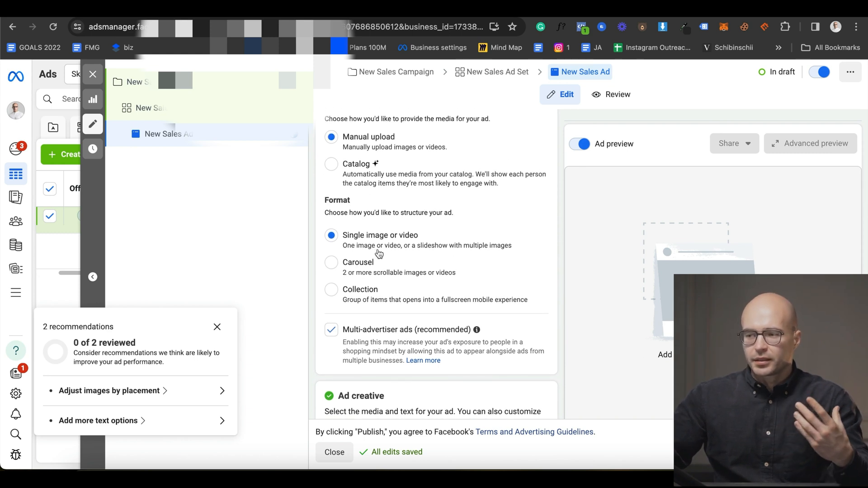
pyautogui.click(332, 263)
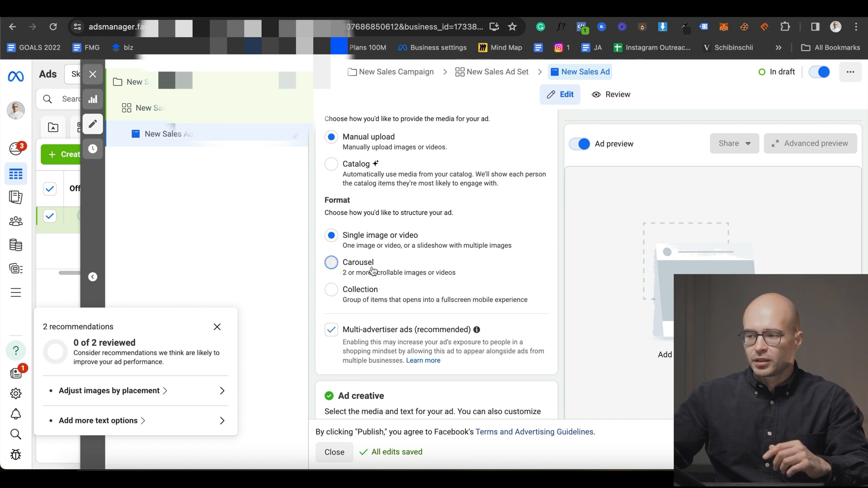
pyautogui.scroll(-1, 384, 269)
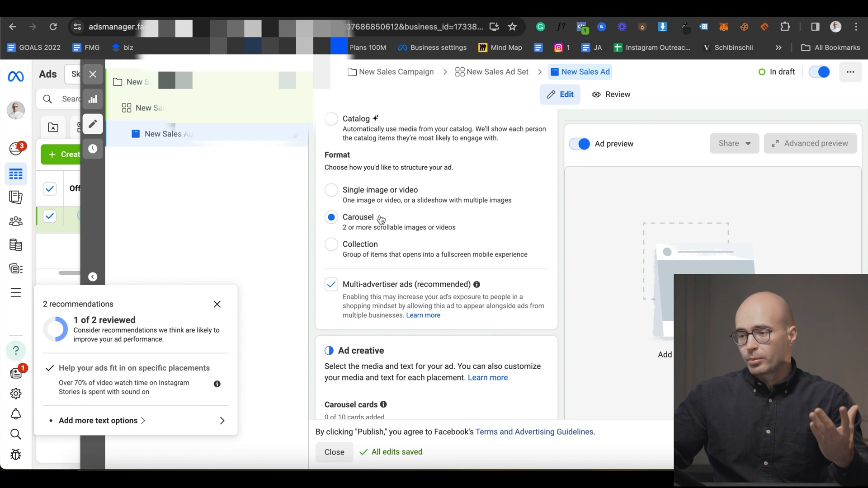
pyautogui.click(358, 193)
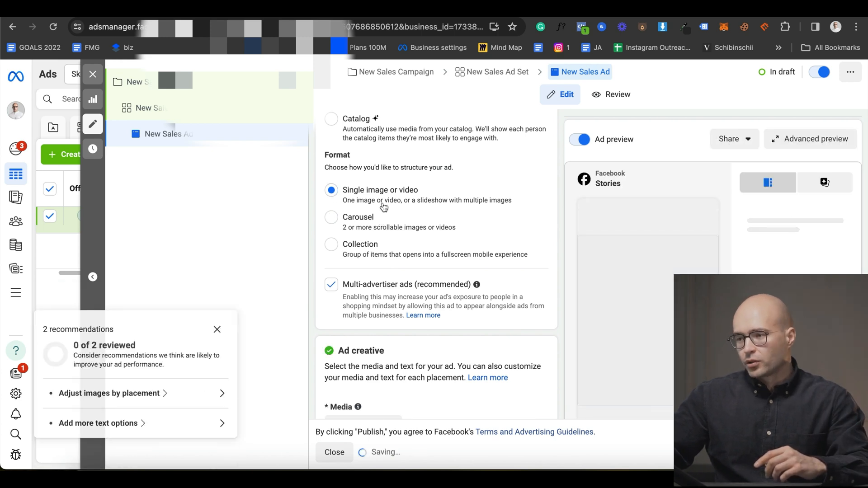
# - Add the earrings creative as the media for the single image or video ad
pyautogui.scroll(-1, 365, 148)
pyautogui.scroll(-3, 365, 181)
pyautogui.click(364, 220)
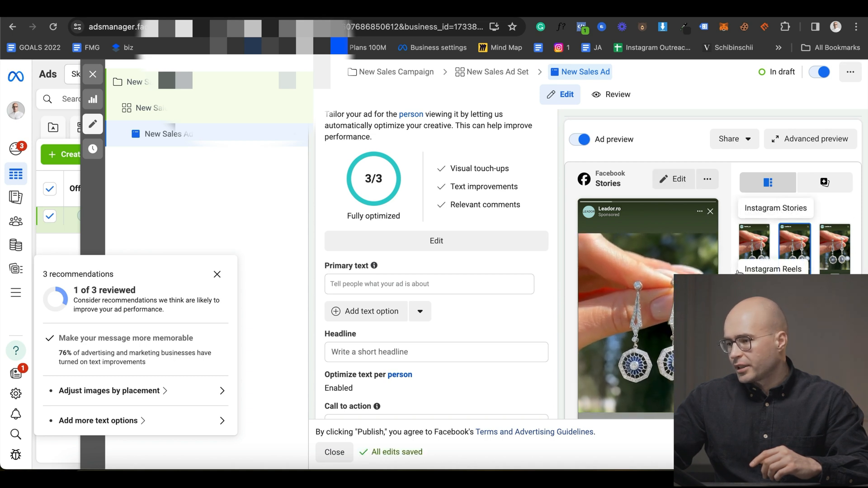
# - Review the ad's primary text, headline, text optimization and call-to-action fields
pyautogui.scroll(-2, 499, 300)
pyautogui.click(345, 190)
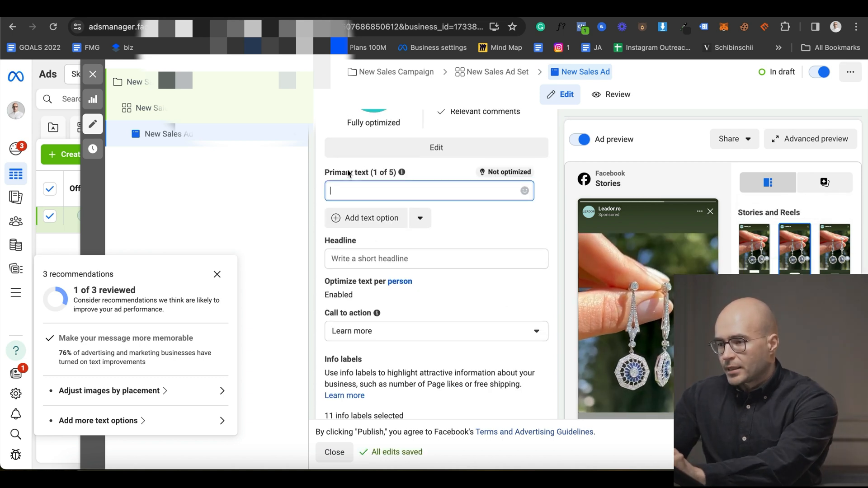
pyautogui.scroll(-3, 430, 339)
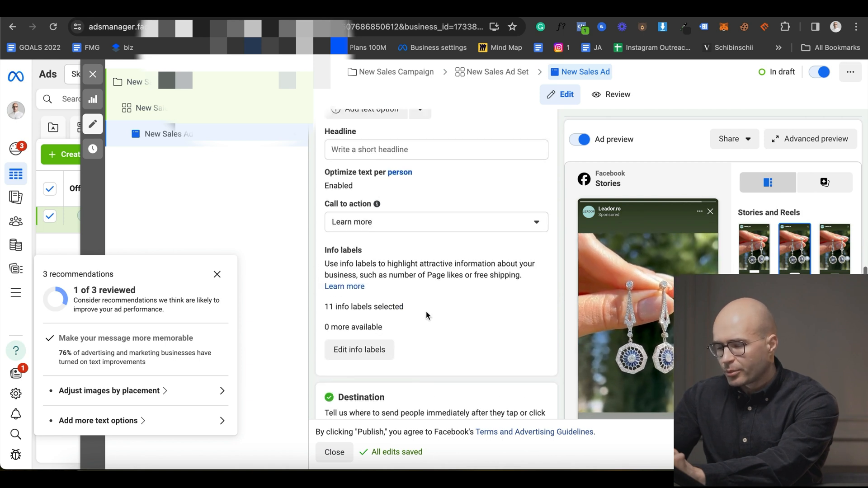
pyautogui.scroll(3, 417, 290)
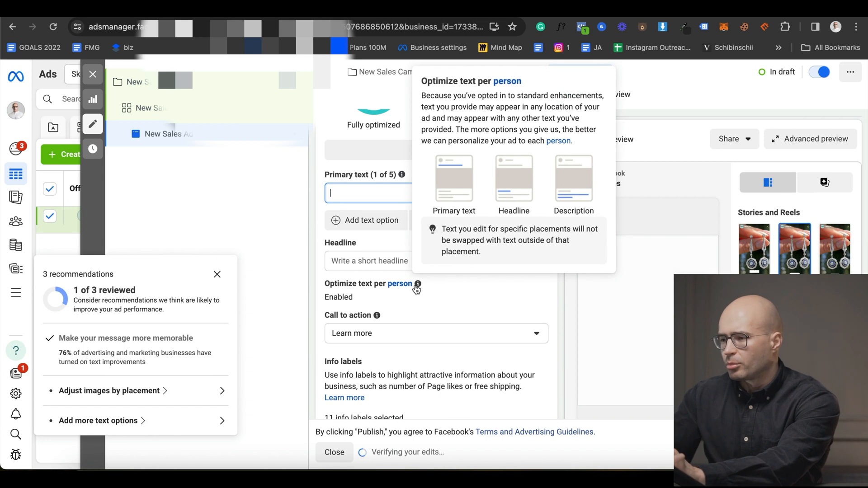
pyautogui.click(378, 238)
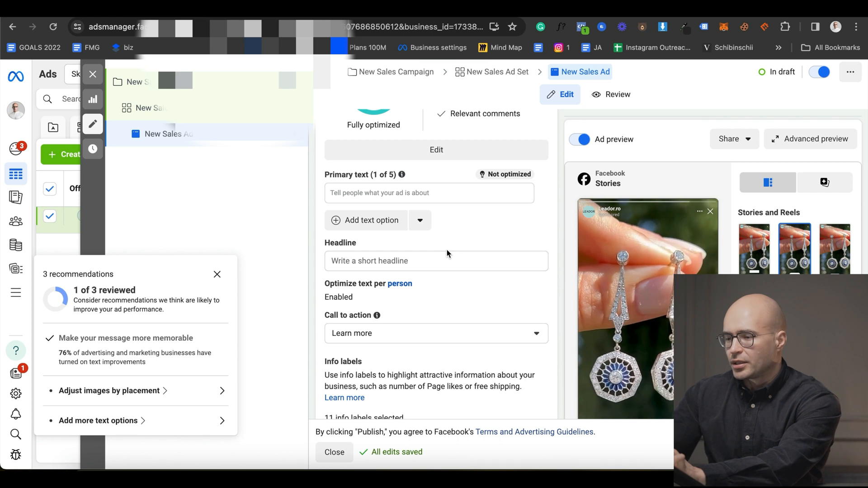
# - Check the ad's destination website URL and its tracking settings for website events
pyautogui.scroll(-3, 447, 251)
pyautogui.scroll(-3, 447, 249)
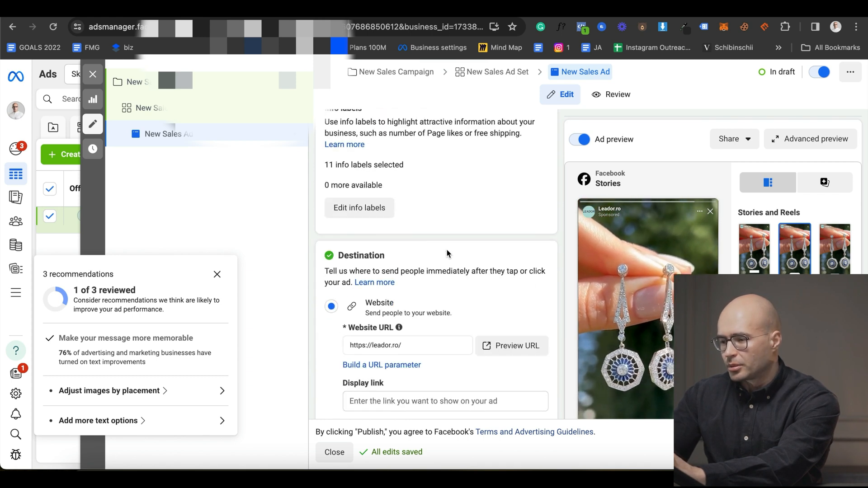
pyautogui.scroll(-2, 446, 250)
pyautogui.click(414, 278)
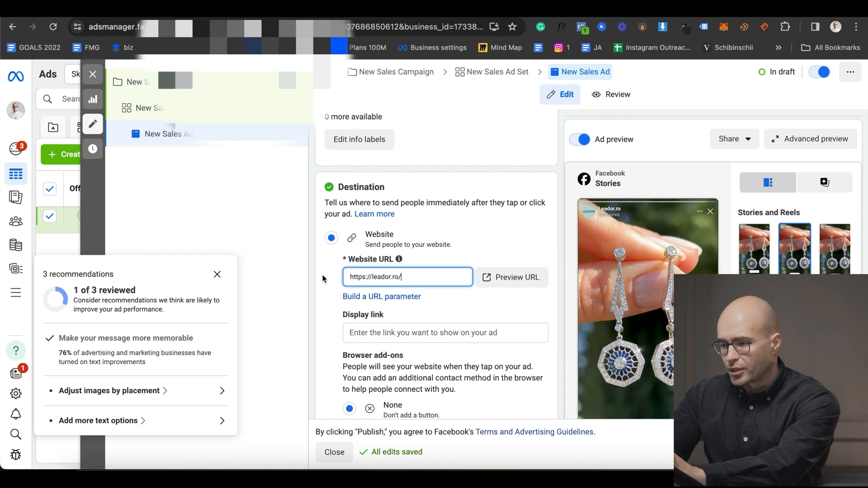
pyautogui.scroll(-10, 378, 277)
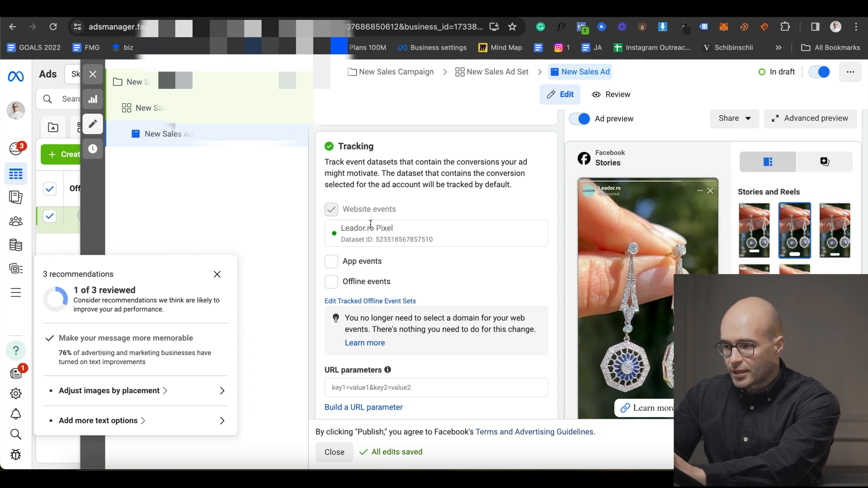
pyautogui.scroll(-2, 370, 223)
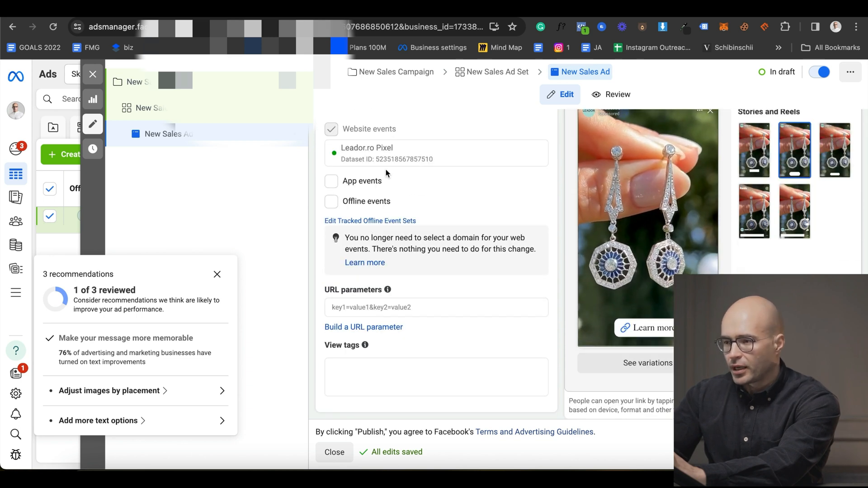
pyautogui.scroll(2, 370, 203)
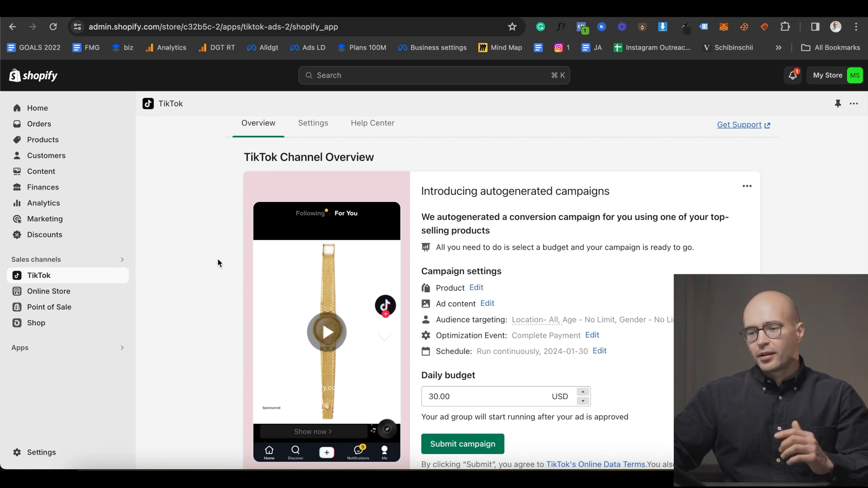
# - Switch to the TikTok channel in Shopify and review the autogenerated campaign's settings and daily budget
pyautogui.scroll(-1, 272, 212)
pyautogui.scroll(1, 202, 283)
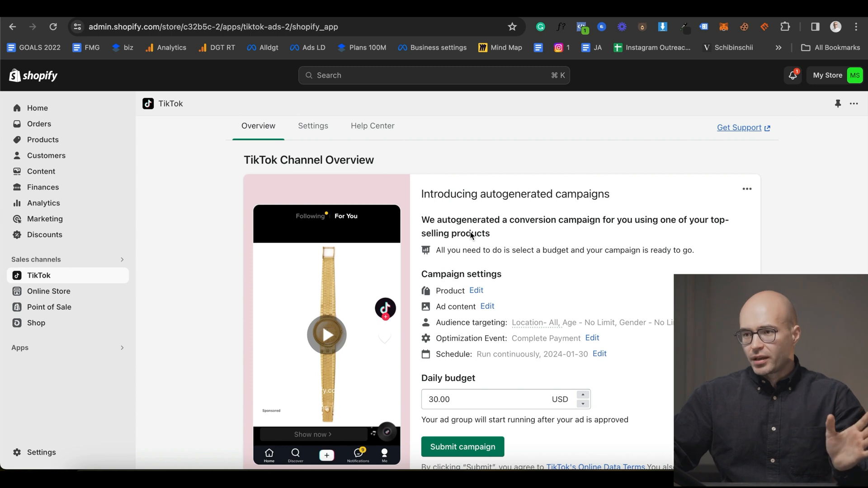
pyautogui.scroll(-3, 470, 232)
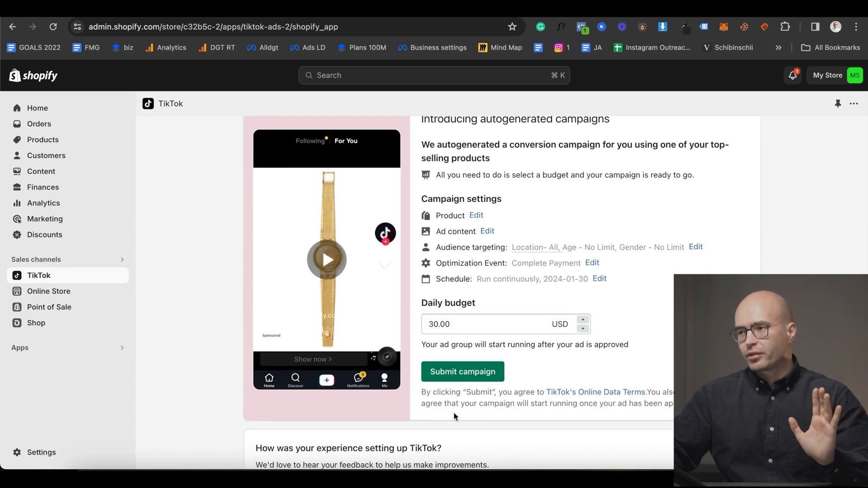
# - Switch to TikTok Business Center, open Ads Manager for the advertiser account and start creating a new ad
pyautogui.click(559, 11)
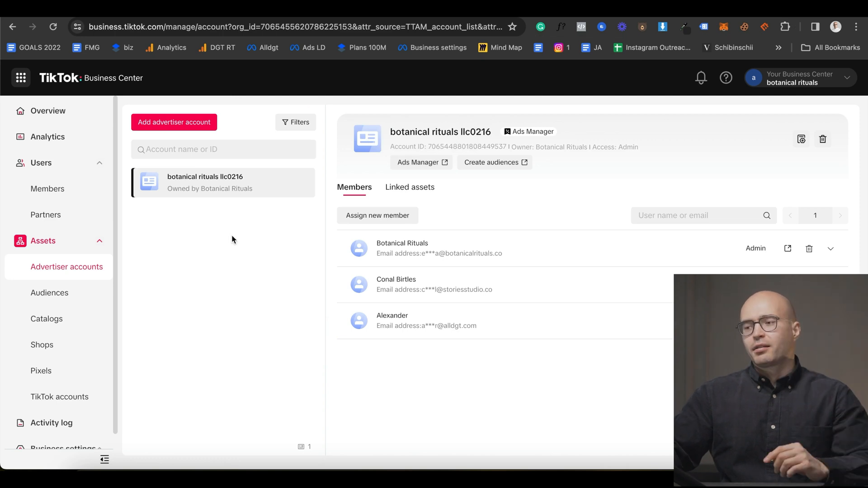
pyautogui.click(427, 165)
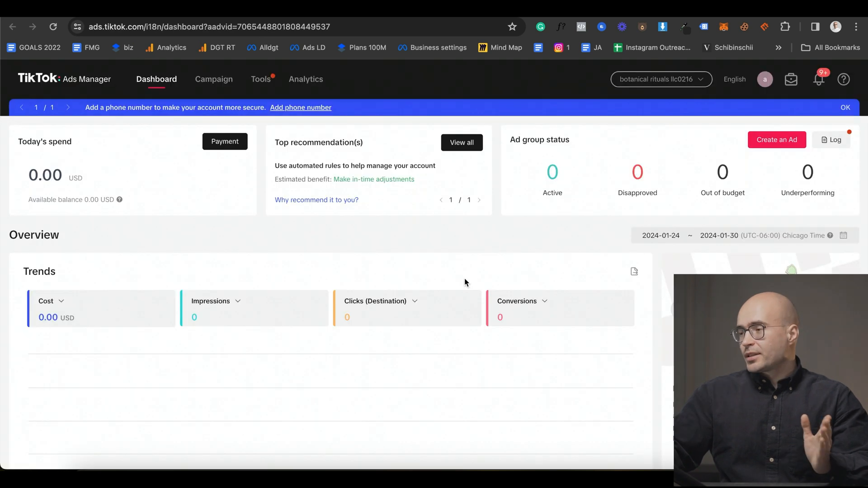
pyautogui.click(776, 141)
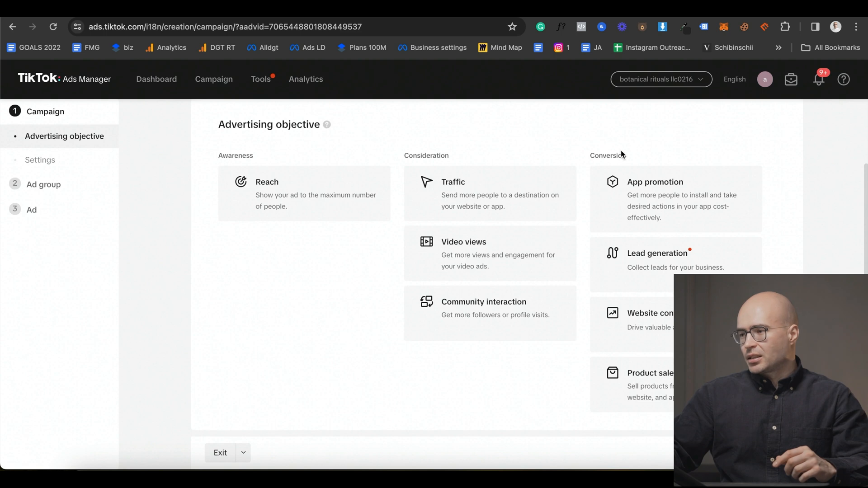
# - Choose the Website conversions objective and optimize for the Complete Payment event using the Botanical Rituals TikTok Pixel
pyautogui.click(666, 313)
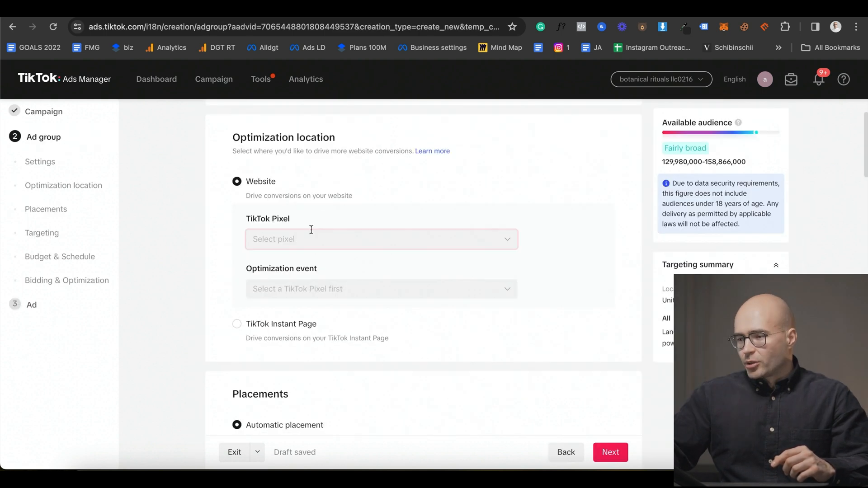
pyautogui.click(310, 229)
pyautogui.click(313, 265)
pyautogui.click(314, 285)
pyautogui.scroll(-2, 319, 345)
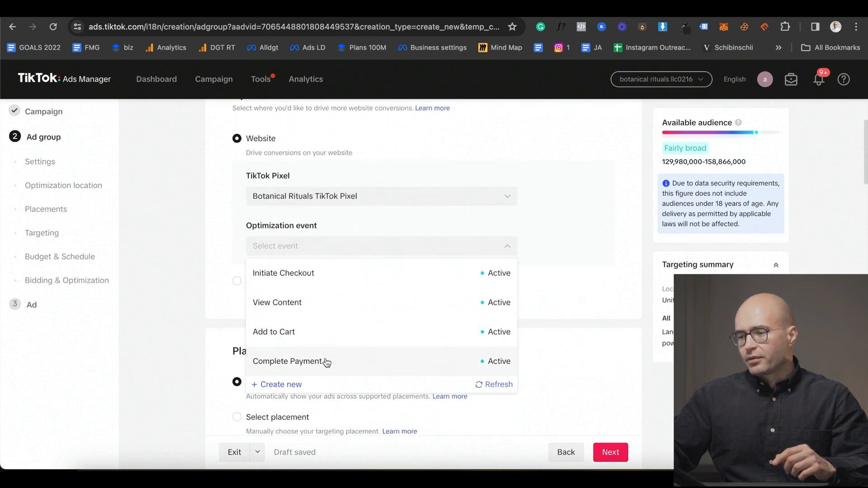
pyautogui.click(335, 364)
# - Target the ad group at females in the 35-44, 45-54 and 55+ age groups
pyautogui.scroll(-5, 384, 296)
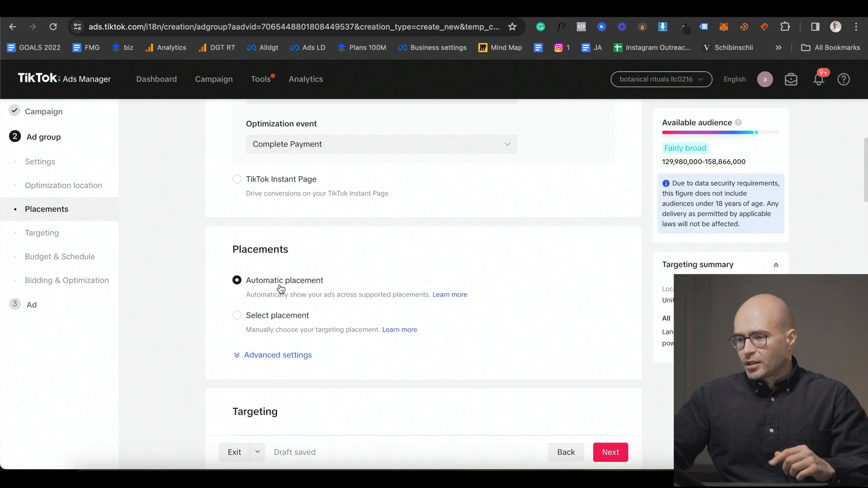
pyautogui.scroll(-8, 272, 291)
pyautogui.click(321, 327)
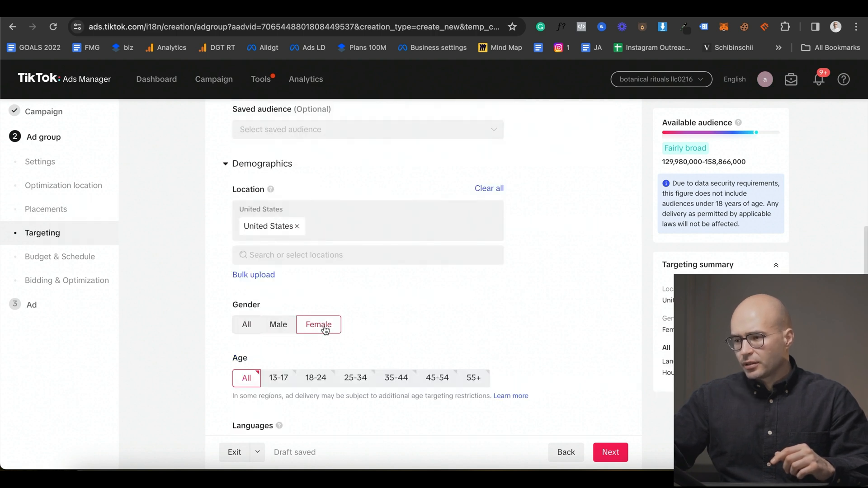
pyautogui.scroll(-1, 325, 240)
pyautogui.click(396, 334)
pyautogui.click(441, 336)
pyautogui.click(475, 335)
# - Limit targeting to high spending power and household incomes in the top 5% and top 10% of US ZIP codes
pyautogui.scroll(-2, 438, 275)
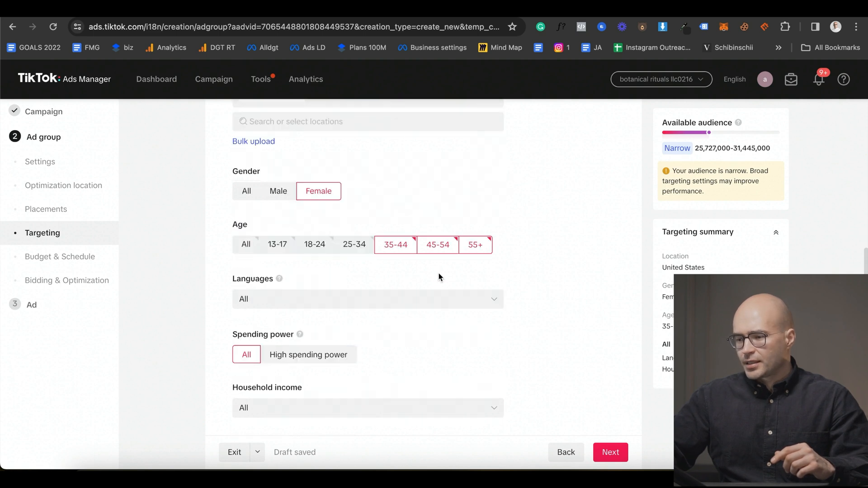
pyautogui.click(317, 346)
pyautogui.scroll(-2, 380, 326)
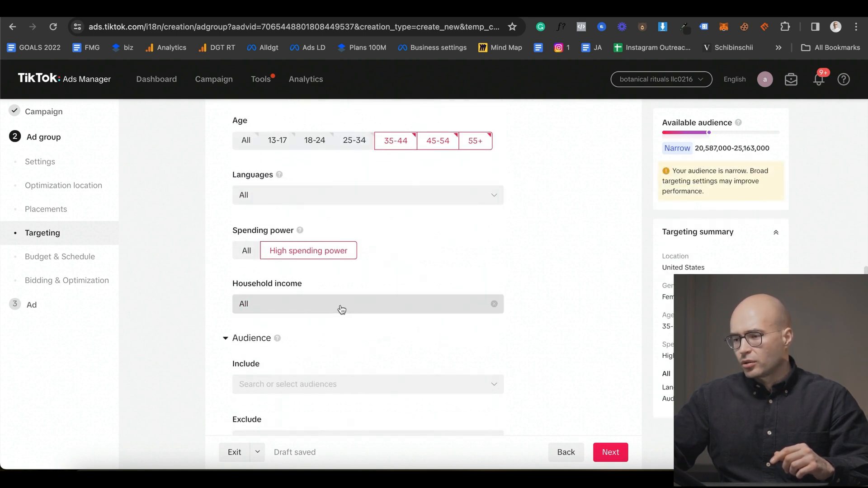
pyautogui.click(341, 309)
pyautogui.click(250, 225)
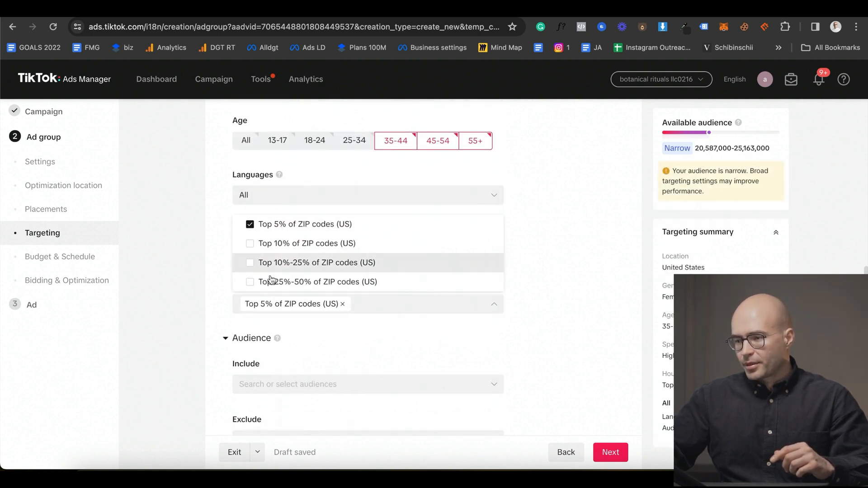
pyautogui.click(255, 245)
# - Try adding the recommended Watches interest to the targeting, check the available audience size and remove the interest again
pyautogui.scroll(-4, 407, 294)
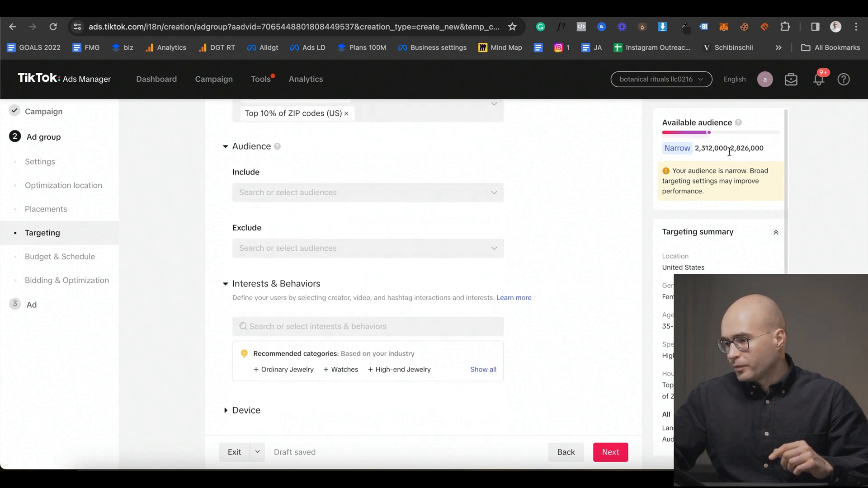
pyautogui.click(343, 371)
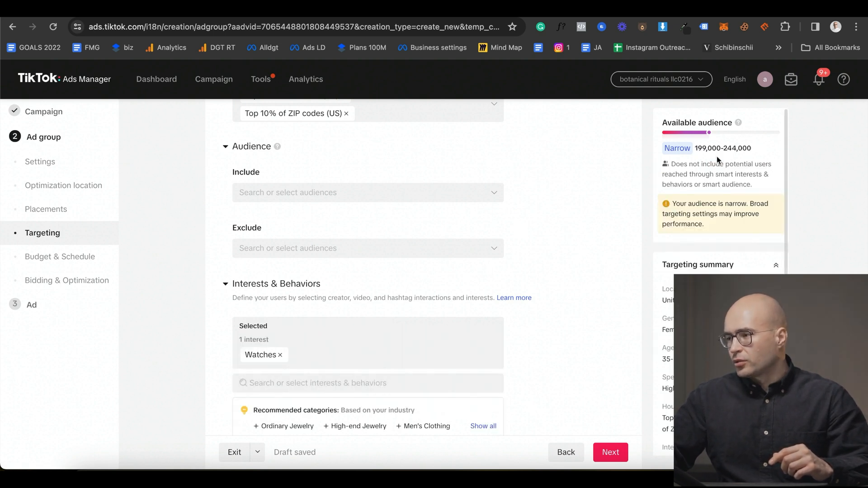
pyautogui.scroll(-2, 317, 276)
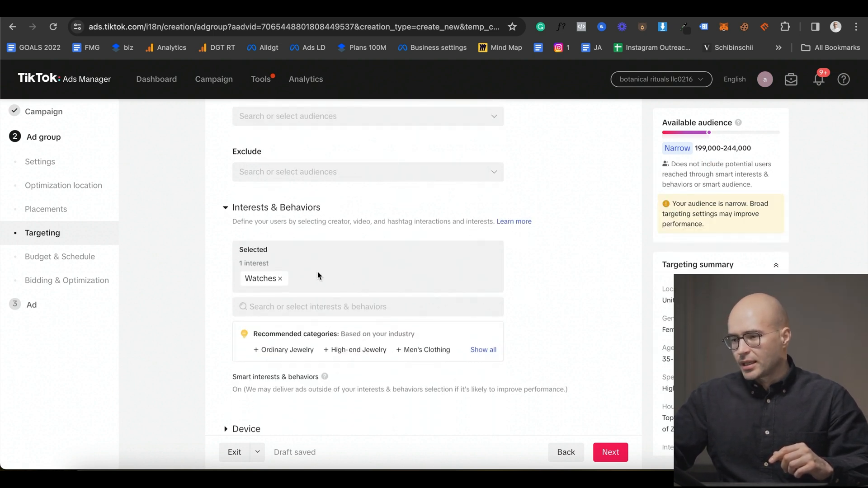
pyautogui.click(280, 279)
pyautogui.scroll(5, 357, 271)
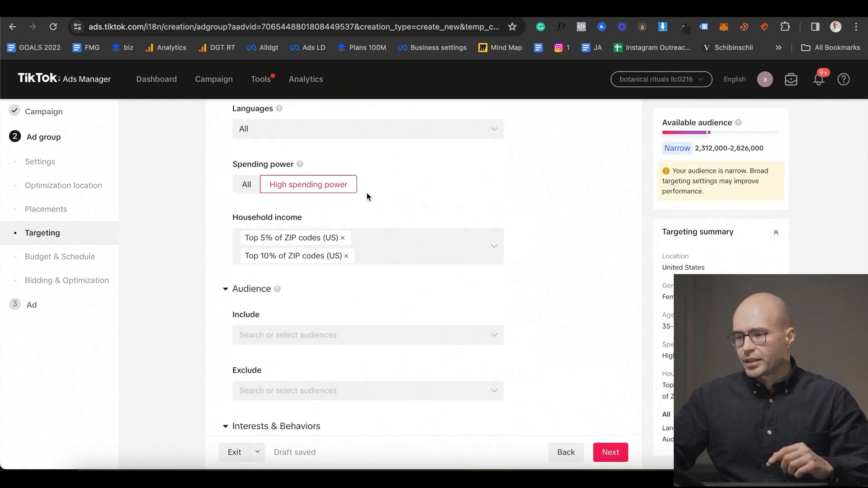
# - Set the ad group's daily budget to 20 USD
pyautogui.scroll(-6, 463, 235)
pyautogui.doubleClick(399, 159)
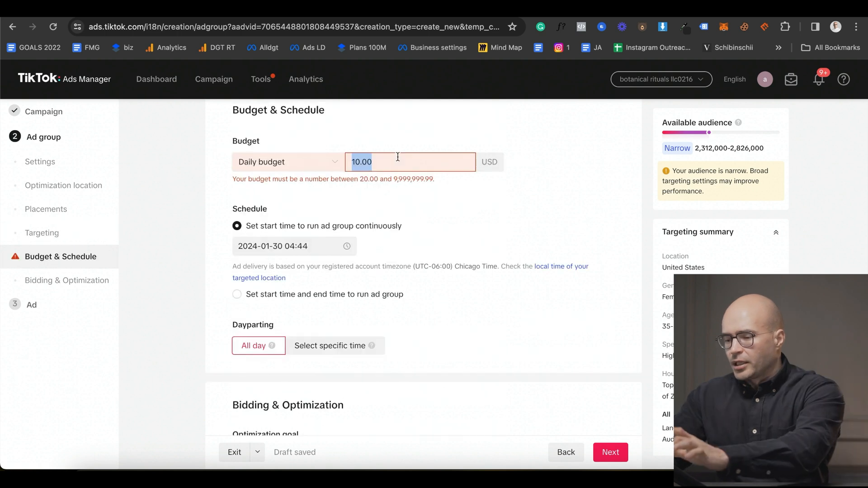
pyautogui.write('20')
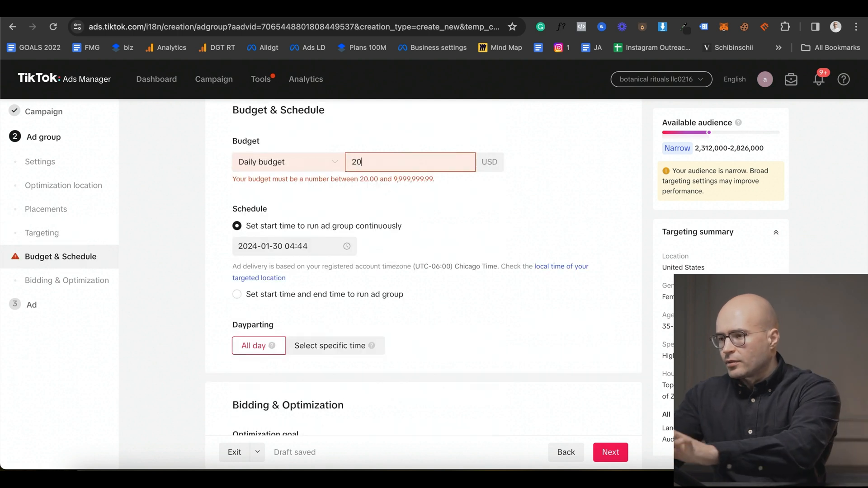
pyautogui.click(495, 224)
# - Check the ad group's schedule, optimization goal, target CPA and attribution options, including the advanced bidding settings
pyautogui.scroll(-2, 495, 224)
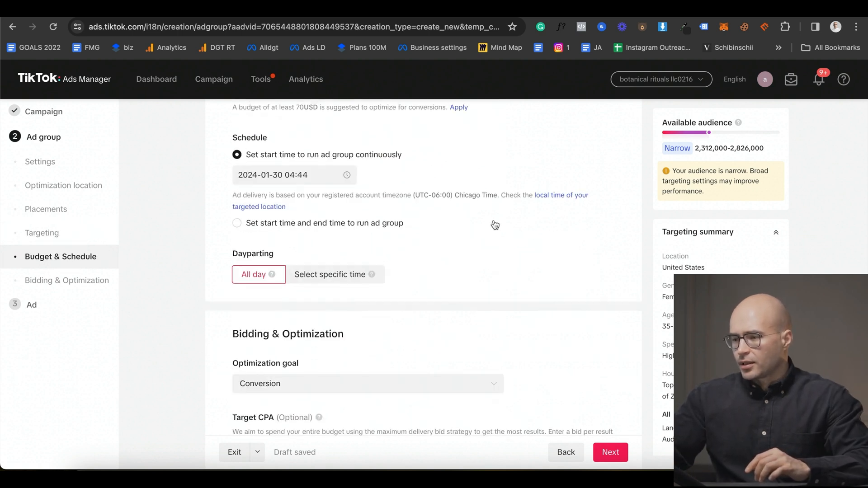
pyautogui.scroll(-4, 265, 350)
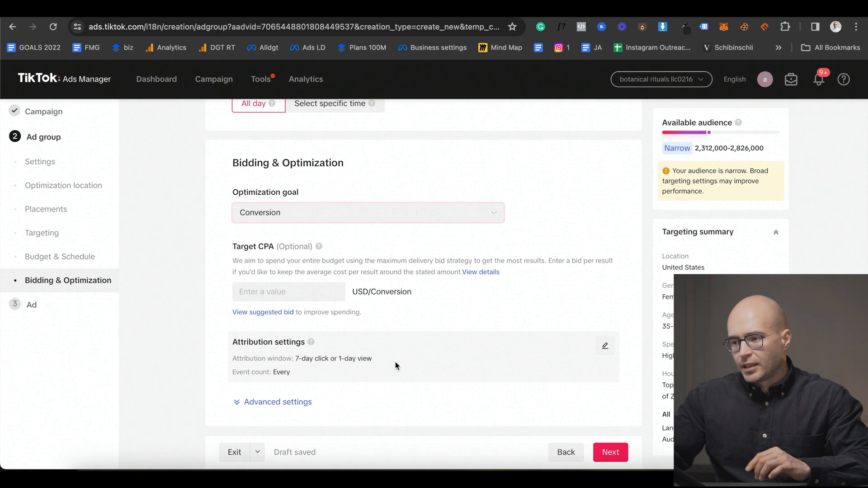
pyautogui.click(280, 401)
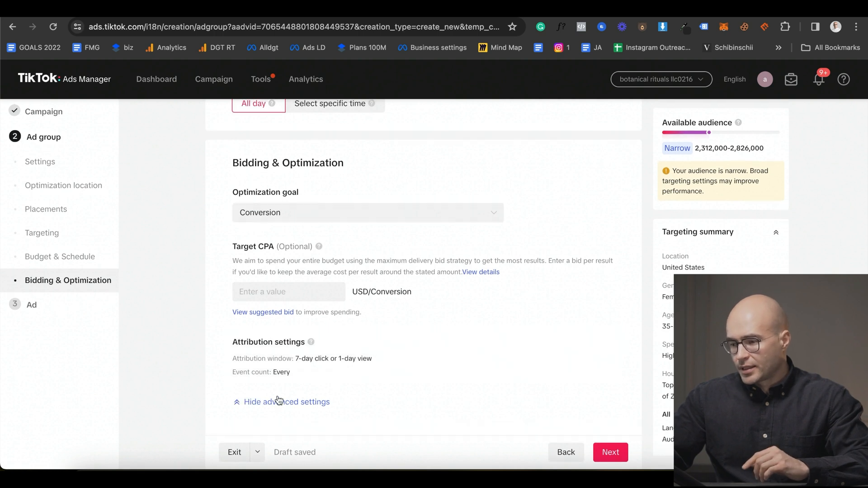
pyautogui.scroll(-2, 402, 344)
pyautogui.scroll(2, 402, 340)
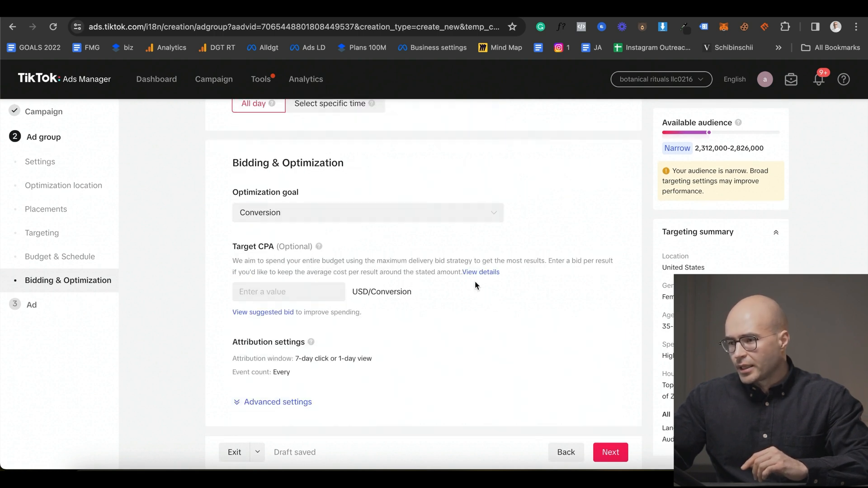
# - Raise the ad group's daily budget to 200 USD
pyautogui.scroll(6, 396, 232)
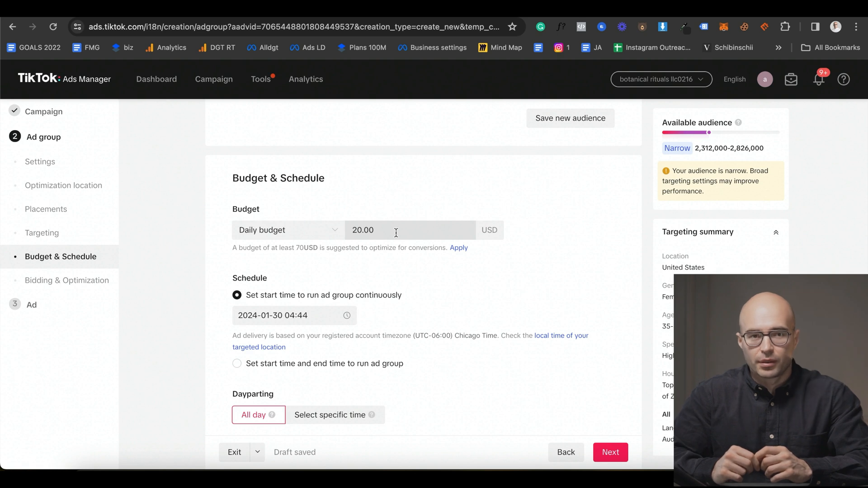
pyautogui.tripleClick(396, 233)
pyautogui.write('100')
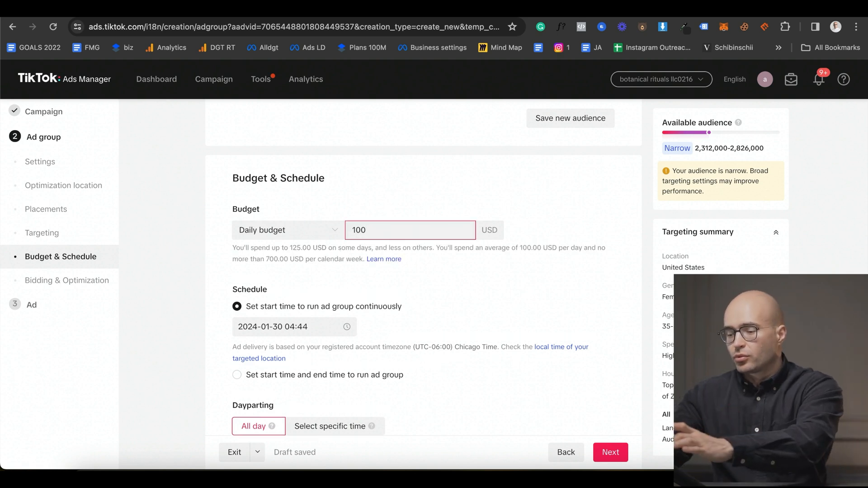
pyautogui.press('BackSpace')
pyautogui.press('BackSpace')
pyautogui.press('BackSpace')
pyautogui.write('200')
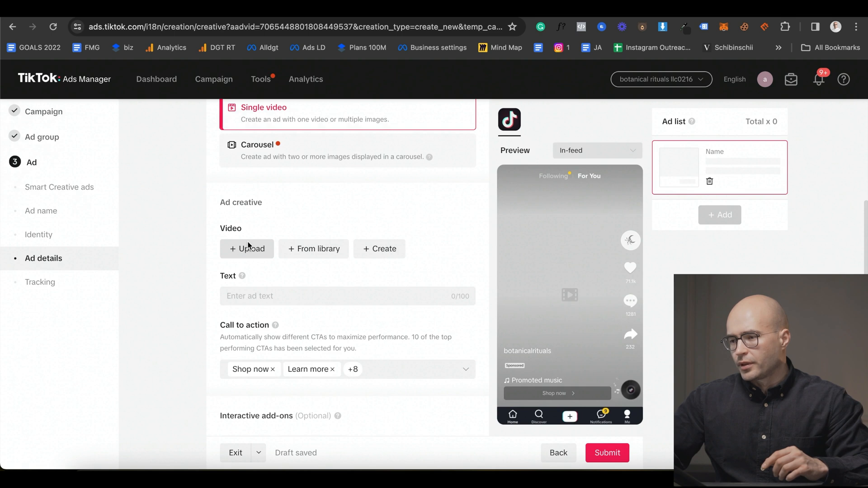
# - Upload the desktop file Screen Recording 2023-12-30 at 14.47.14.mov as the ad's video
pyautogui.click(249, 248)
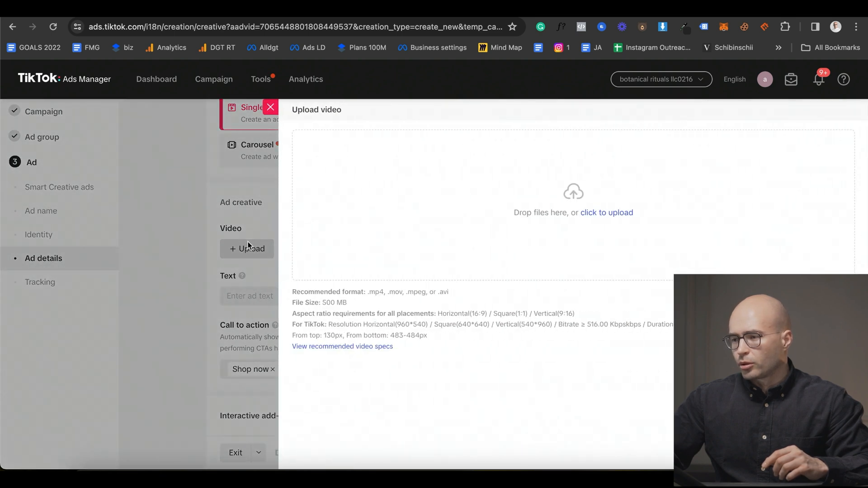
pyautogui.click(597, 189)
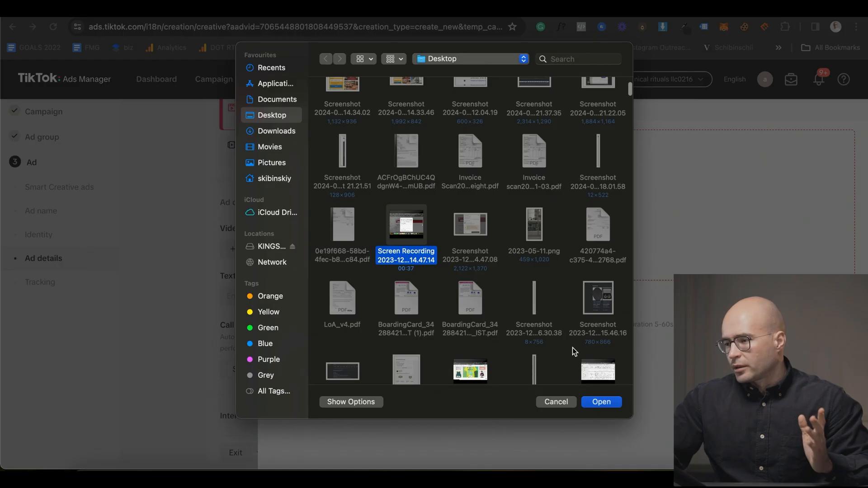
pyautogui.click(603, 402)
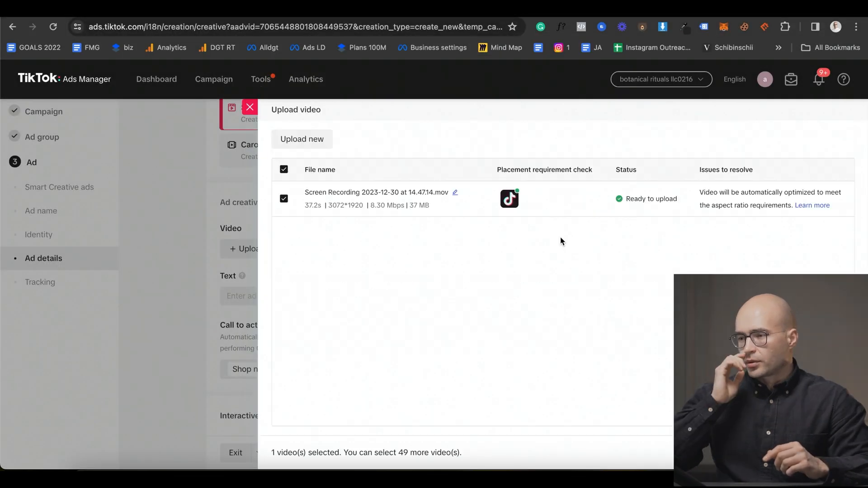
pyautogui.click(832, 453)
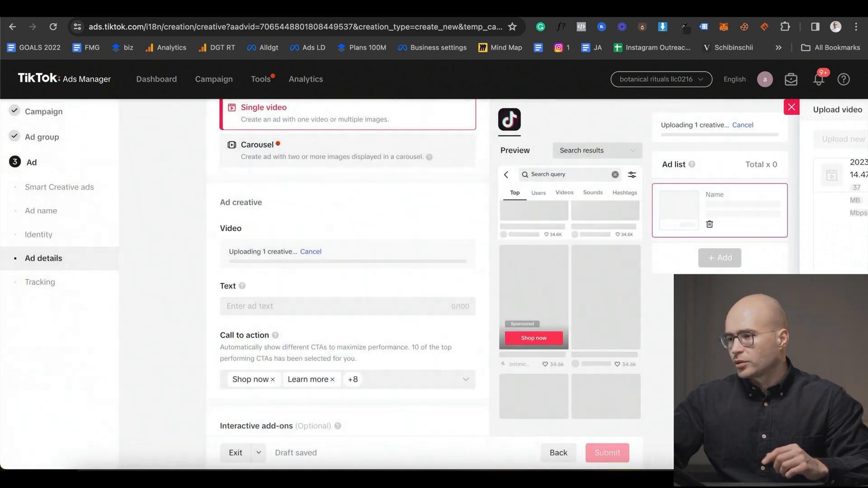
pyautogui.click(283, 360)
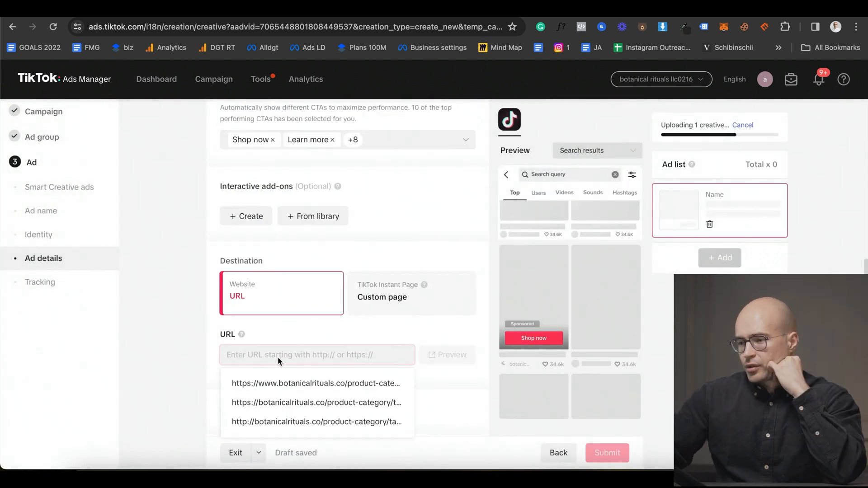
pyautogui.rightClick(278, 361)
pyautogui.click(296, 351)
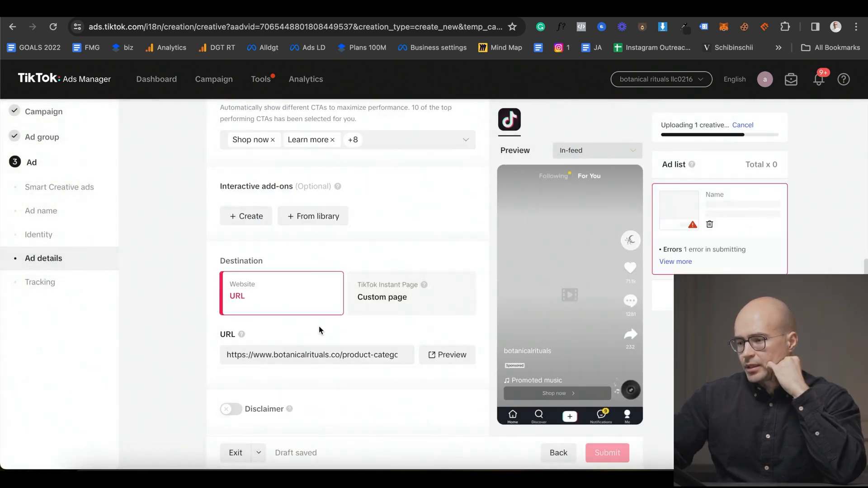
# - Review the ad's event tracking and third-party tracking settings, then its uploaded video, text and call-to-action options
pyautogui.scroll(-10, 324, 336)
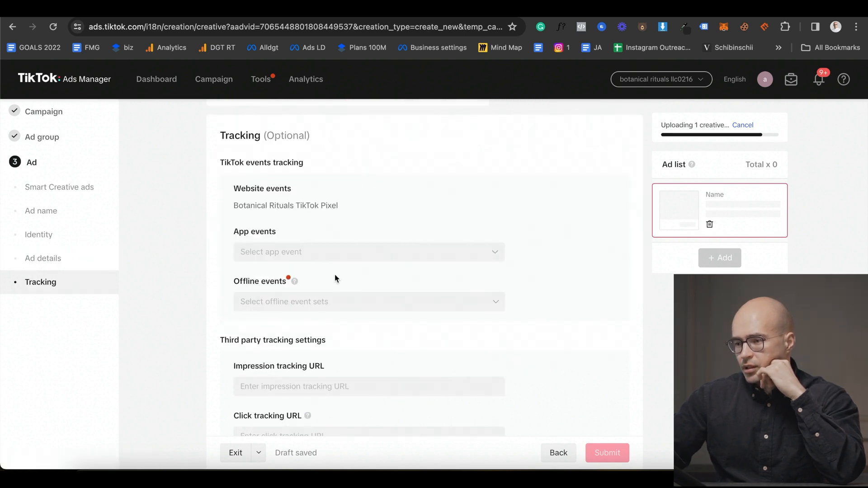
pyautogui.scroll(-2, 312, 302)
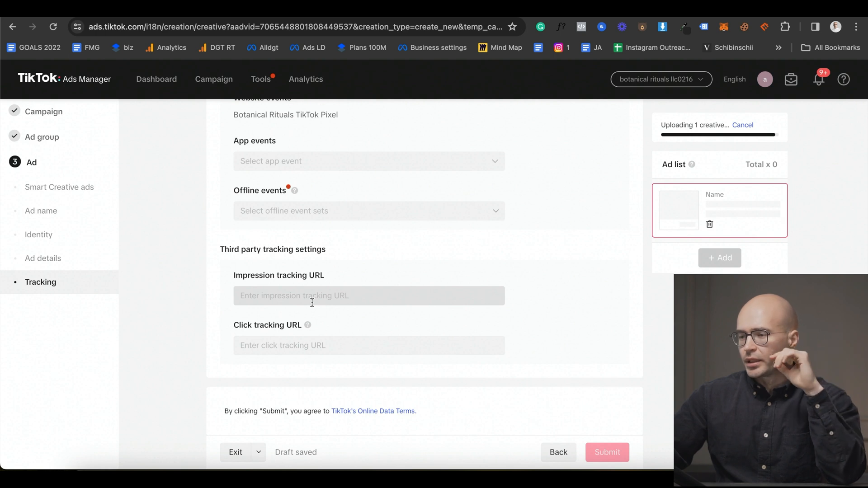
pyautogui.scroll(10, 312, 302)
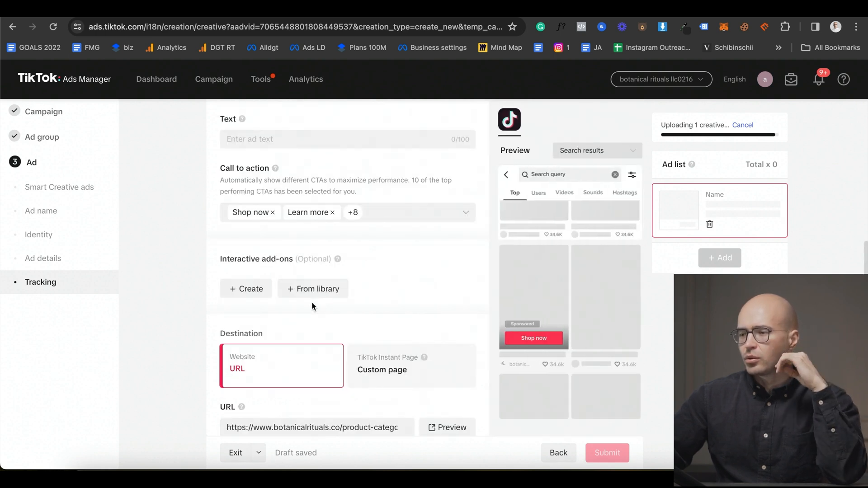
pyautogui.scroll(3, 311, 306)
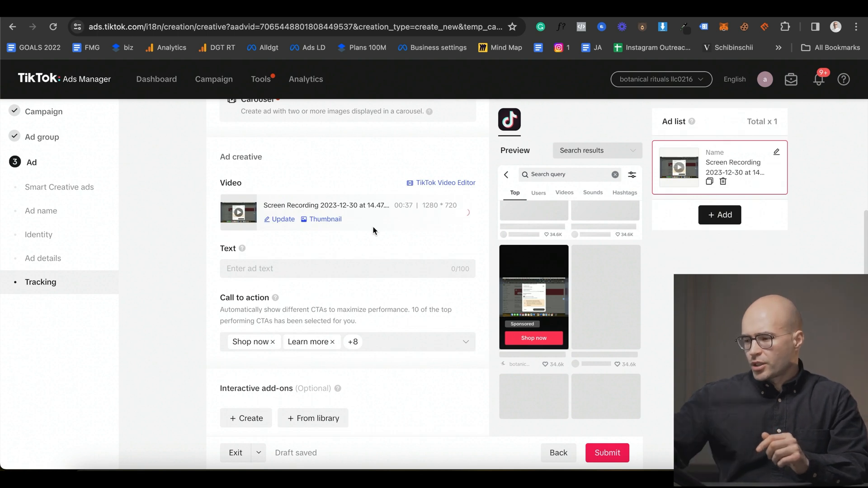
pyautogui.scroll(-2, 469, 349)
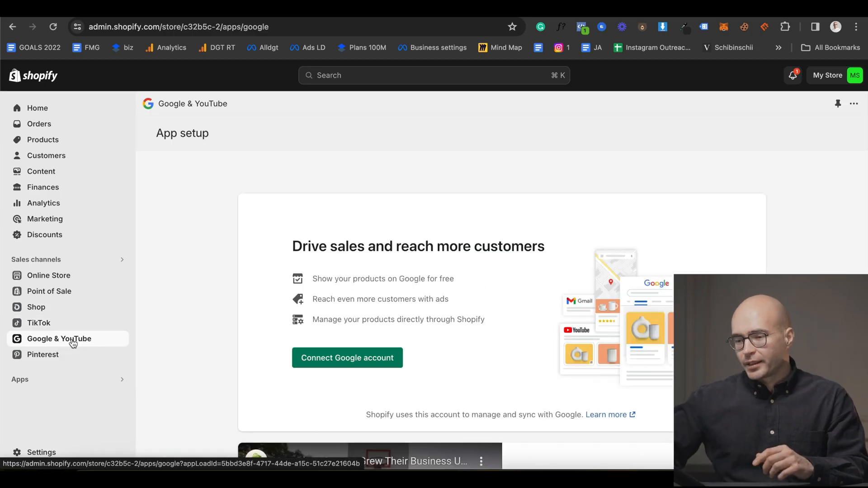
# - Connect the store owner's Google account to the Google & YouTube channel in Shopify
pyautogui.scroll(-1, 327, 306)
pyautogui.click(352, 311)
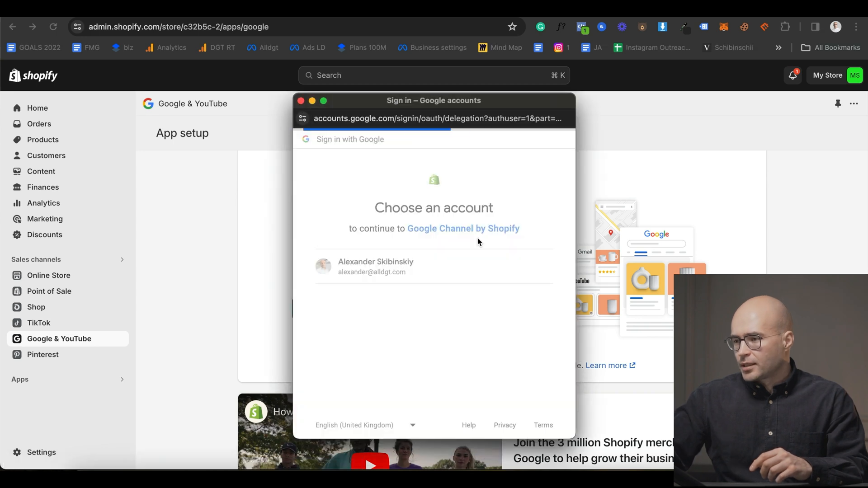
pyautogui.click(470, 264)
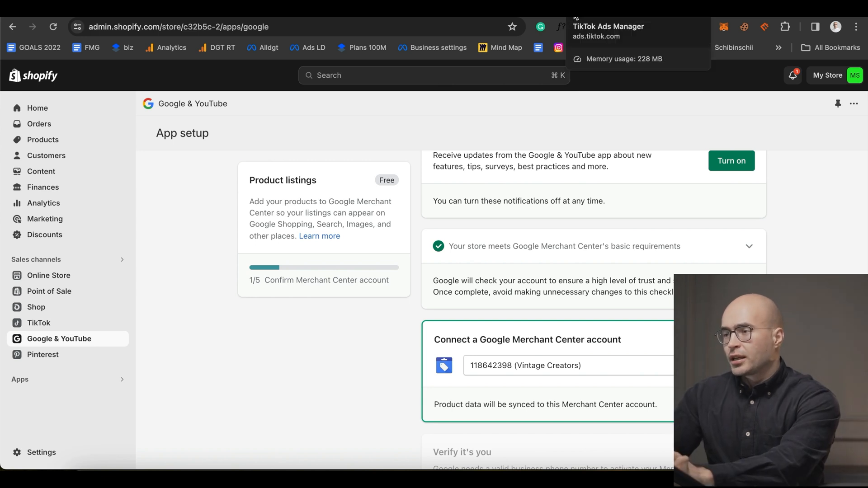
# - Search Google for "emerald" to examine the sponsored shopping listings, and return to the store's Google & YouTube setup in Shopify
pyautogui.click(615, 13)
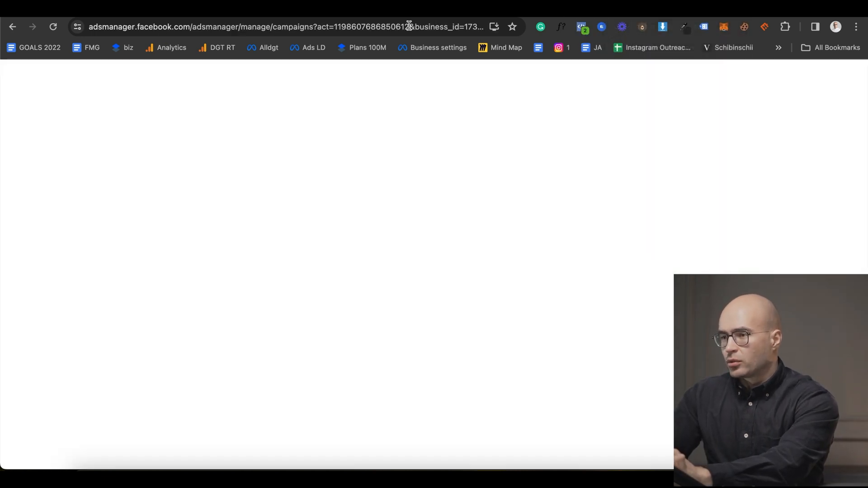
pyautogui.click(404, 26)
pyautogui.write('emerald')
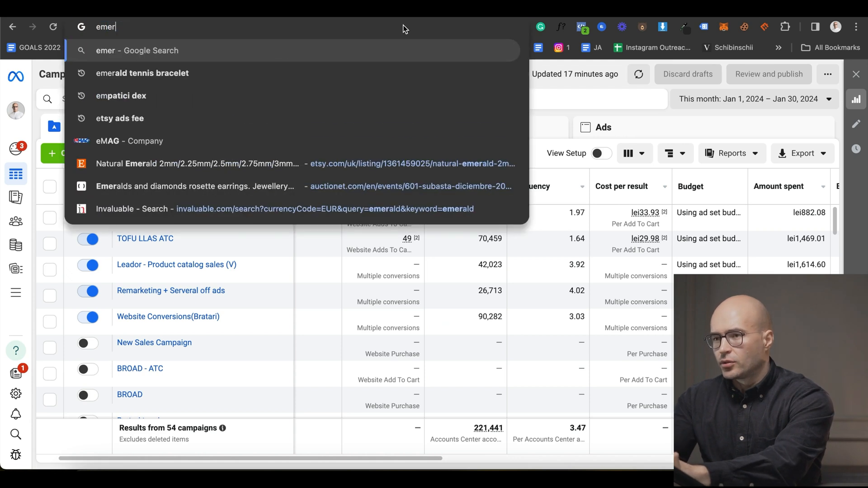
pyautogui.press('Return')
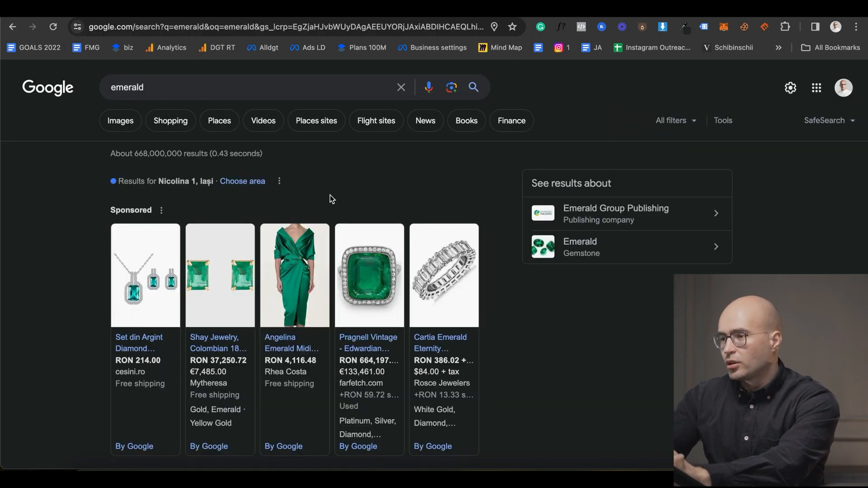
pyautogui.click(617, 11)
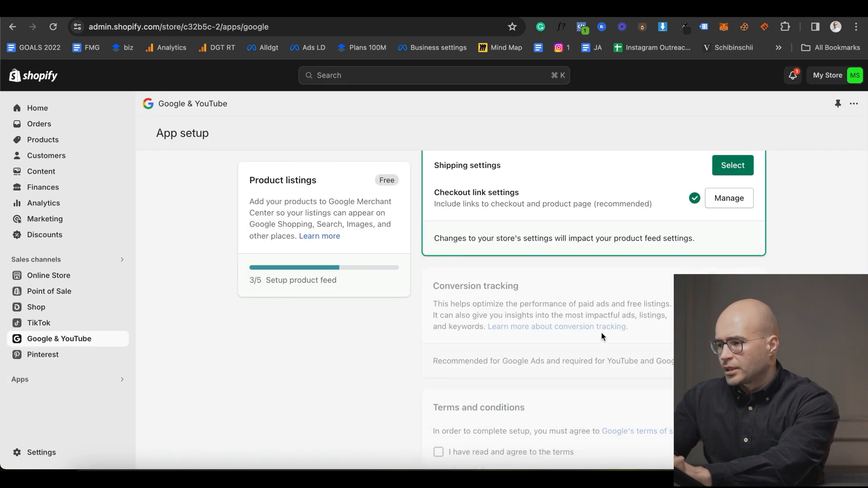
# - Set the Google product feed to target the United States in English and import shipping information automatically
pyautogui.scroll(-3, 602, 333)
pyautogui.scroll(5, 633, 253)
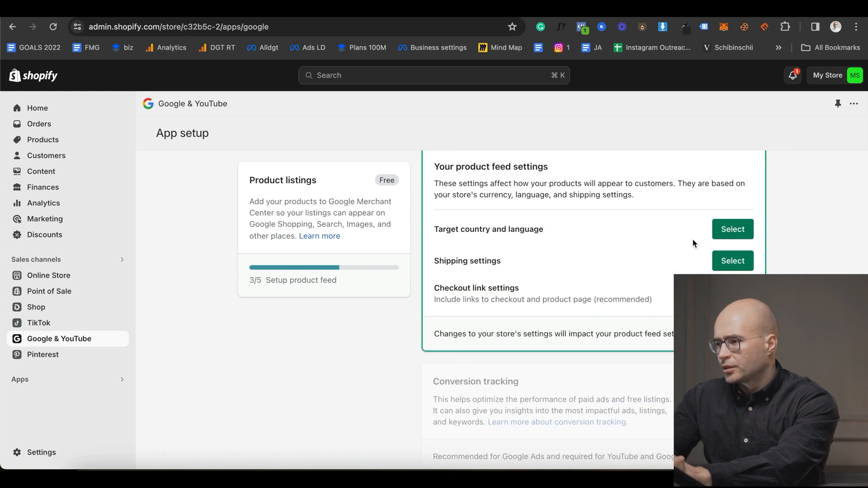
pyautogui.click(733, 230)
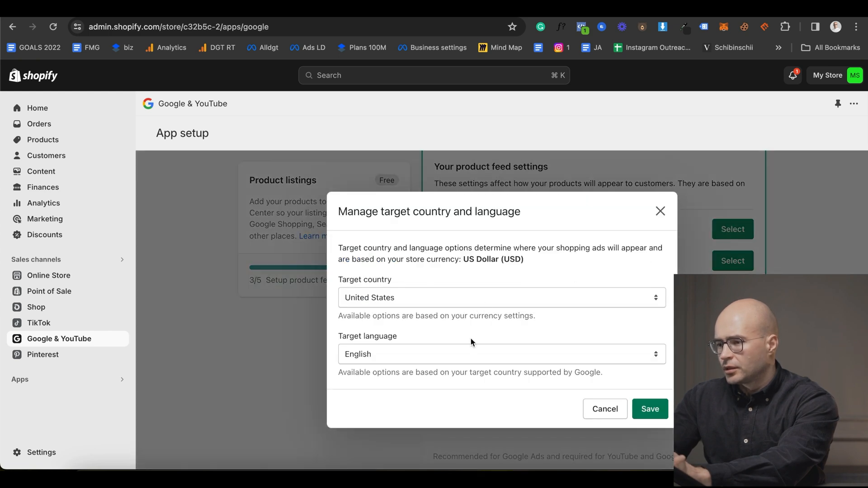
pyautogui.click(650, 408)
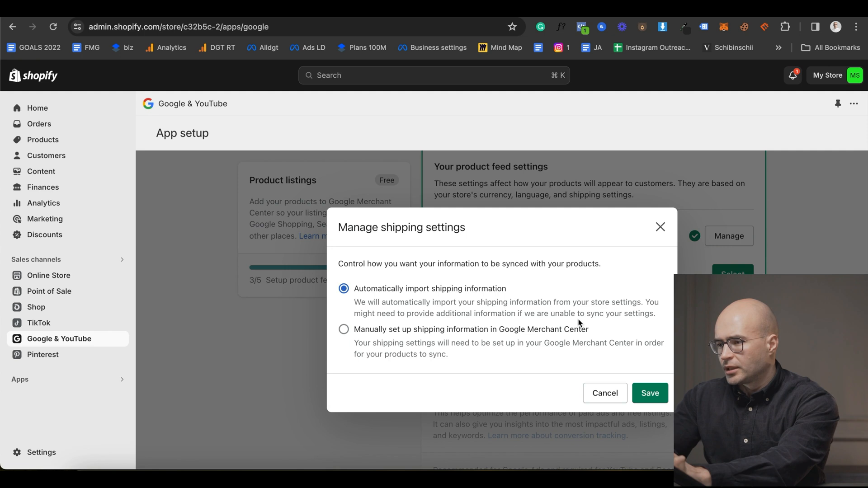
pyautogui.click(650, 393)
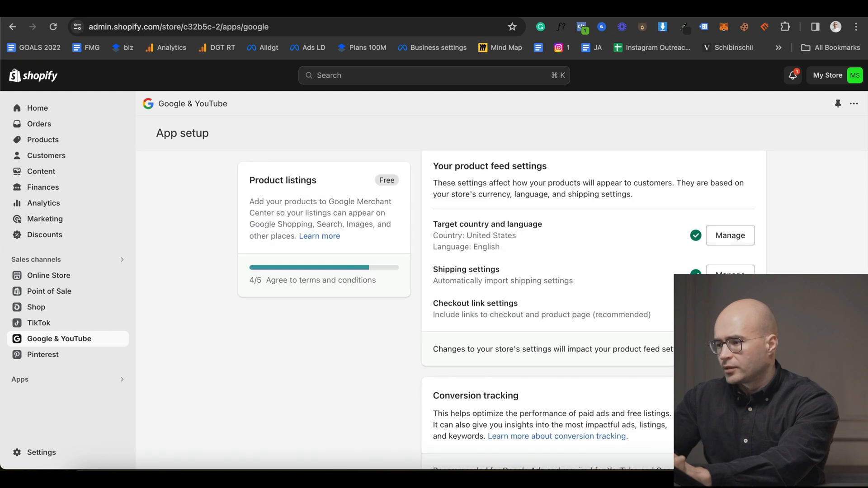
pyautogui.scroll(-2, 633, 319)
pyautogui.scroll(-2, 633, 319)
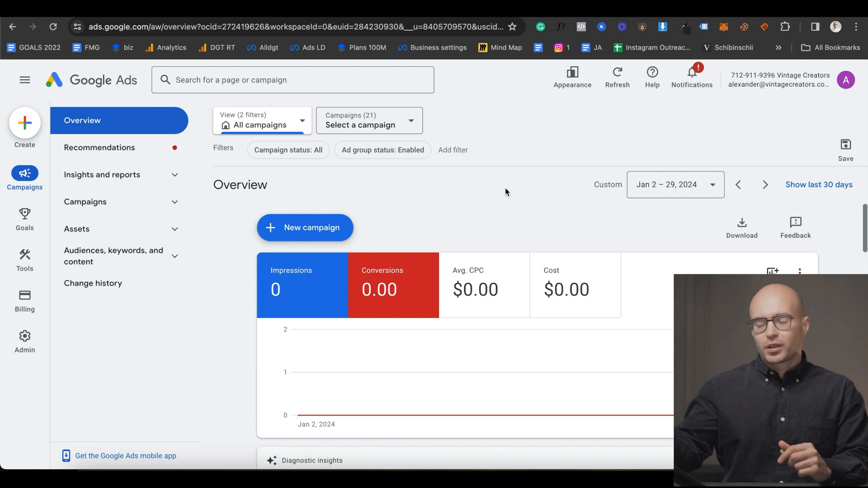
# - In Google Ads, start a new sales campaign of type Shopping with the Standard Shopping subtype
pyautogui.click(333, 227)
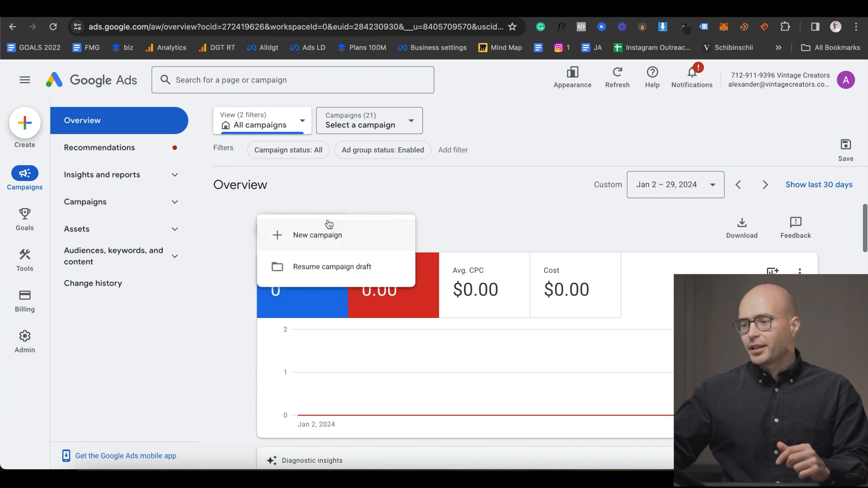
pyautogui.click(328, 229)
pyautogui.click(221, 226)
pyautogui.click(488, 350)
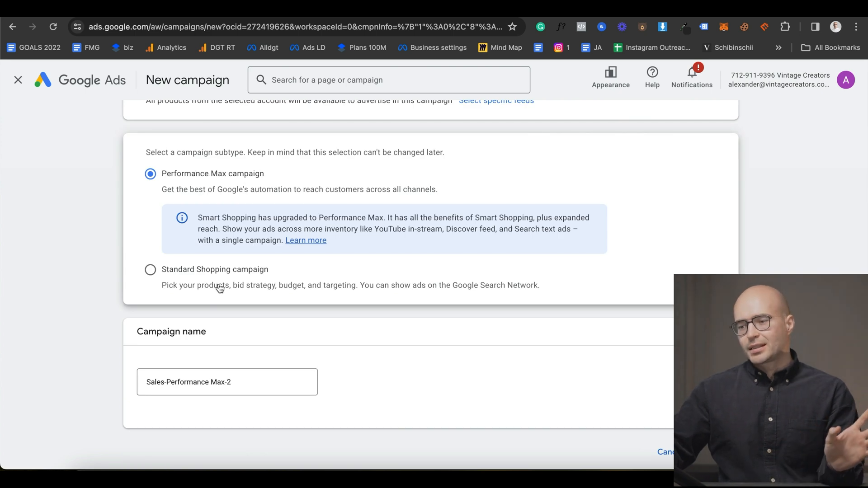
pyautogui.click(206, 273)
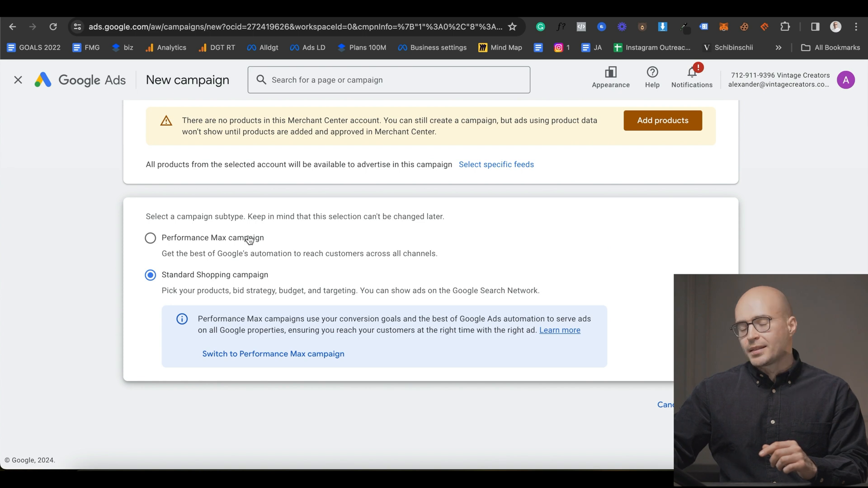
pyautogui.click(713, 404)
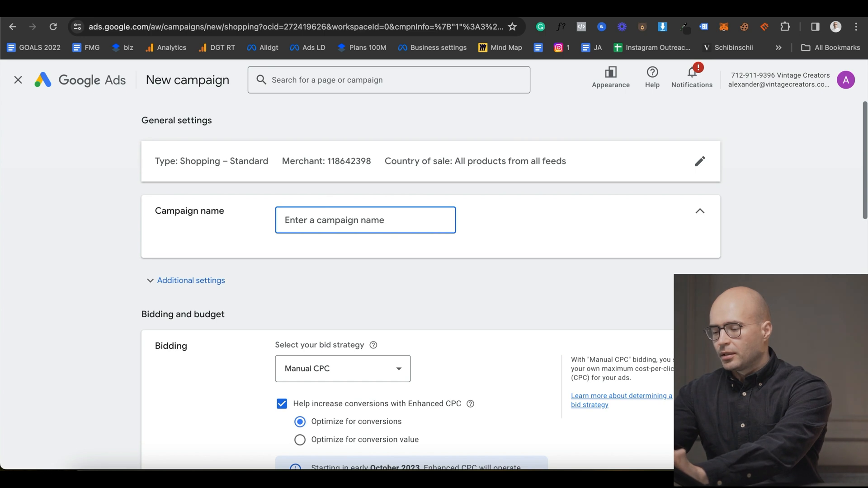
# - Name the Shopping campaign Prospecting and set its average daily budget to $5
pyautogui.write('Prop')
pyautogui.write('pecti')
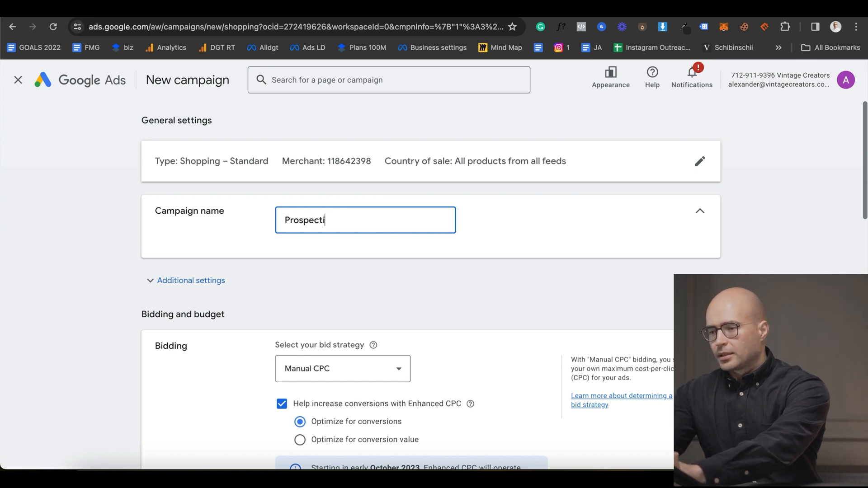
pyautogui.write('ng')
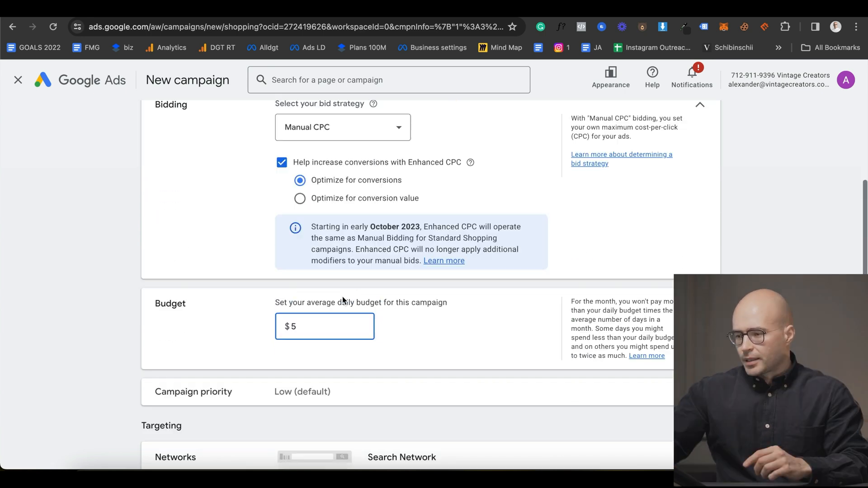
pyautogui.click(419, 355)
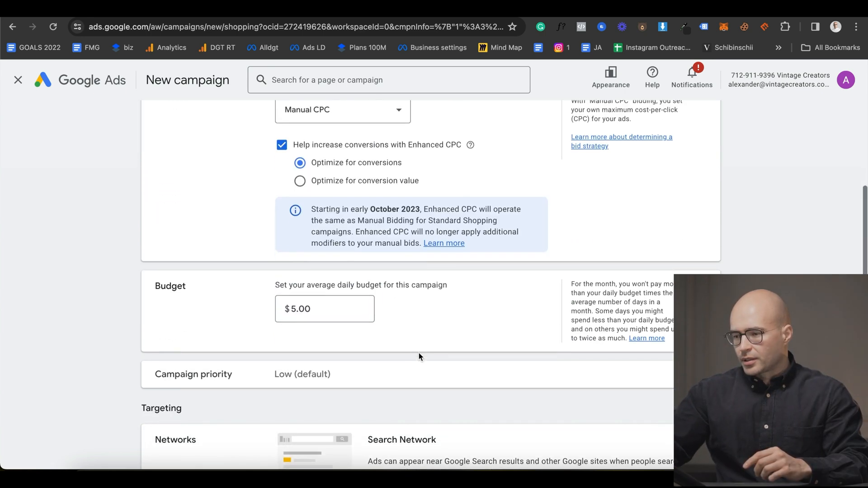
pyautogui.click(378, 370)
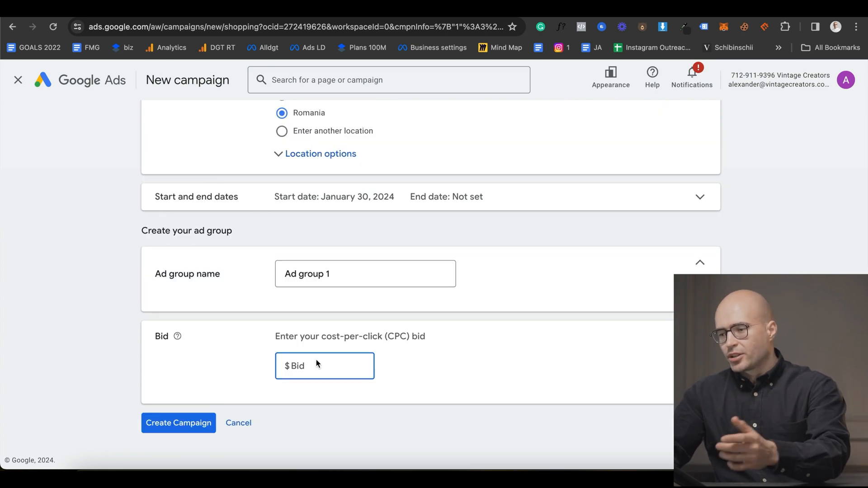
# - Set the ad group's cost-per-click bid to $0.50 and create the campaign
pyautogui.write('1')
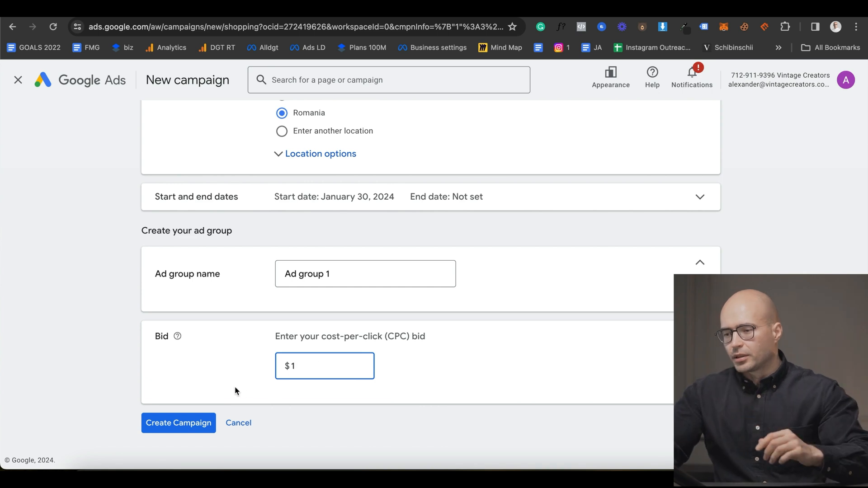
pyautogui.write('0.')
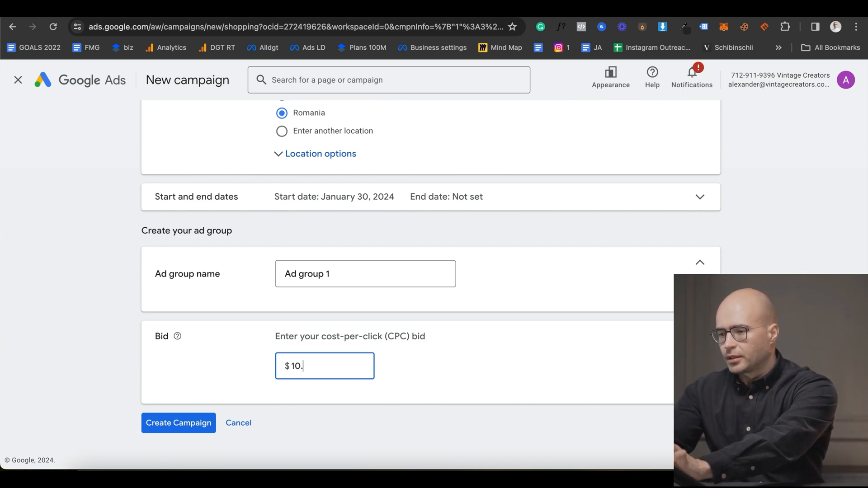
pyautogui.press('BackSpace')
pyautogui.write('0.50')
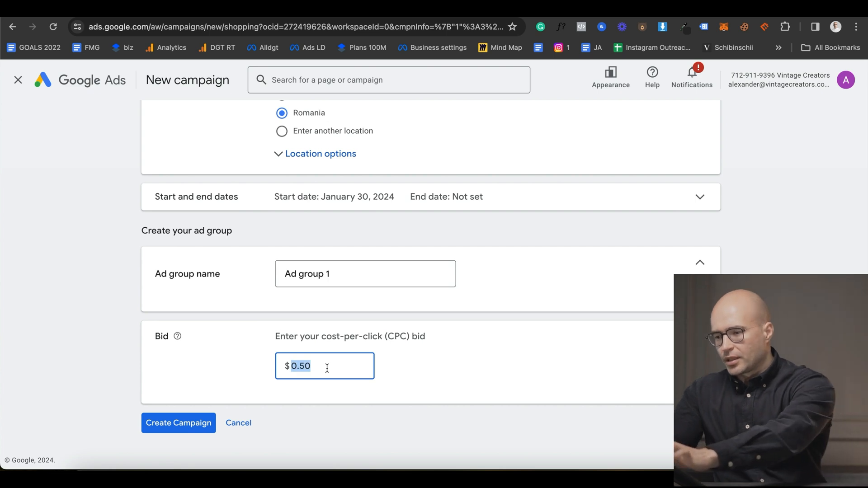
pyautogui.click(192, 415)
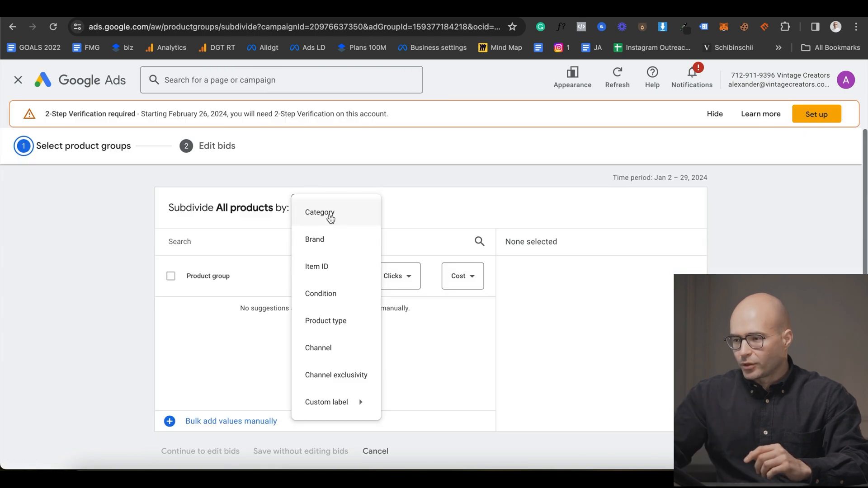
# - Examine the options for subdividing all products, including by brand, and leave the product group setup
pyautogui.click(330, 236)
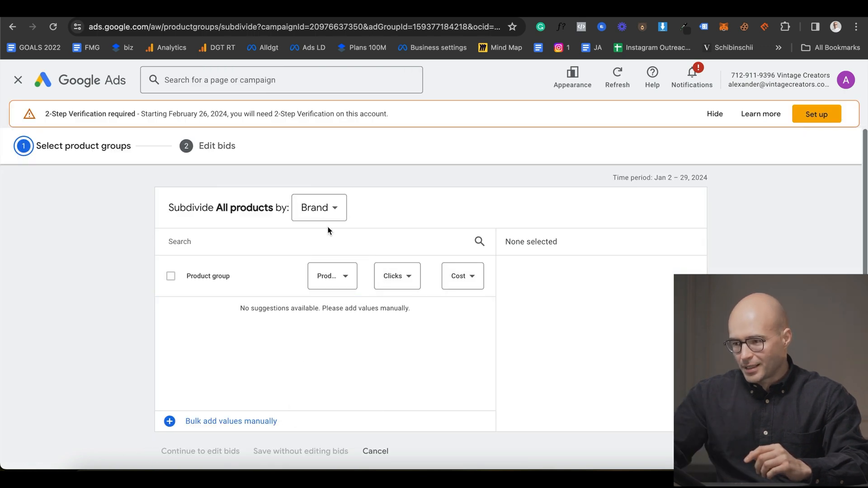
pyautogui.click(320, 215)
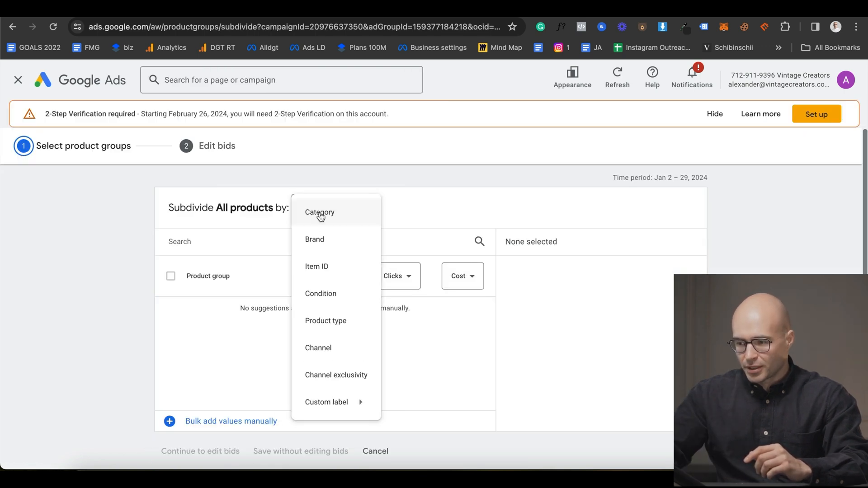
pyautogui.click(251, 325)
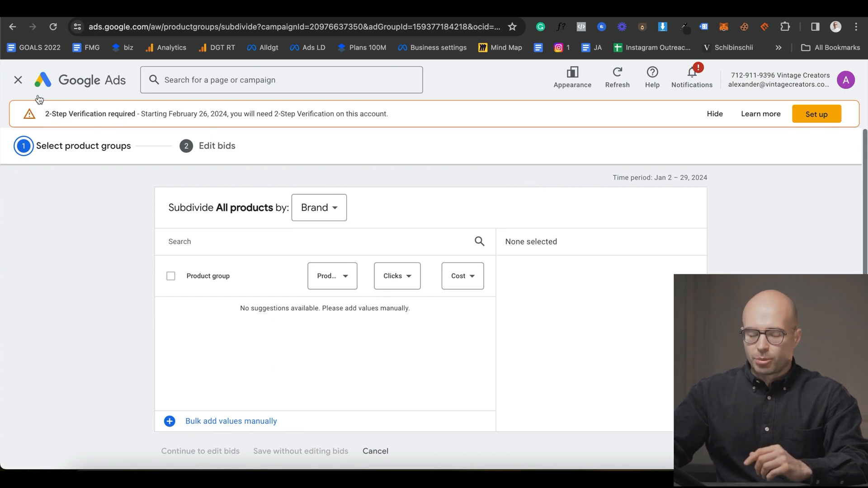
pyautogui.click(18, 80)
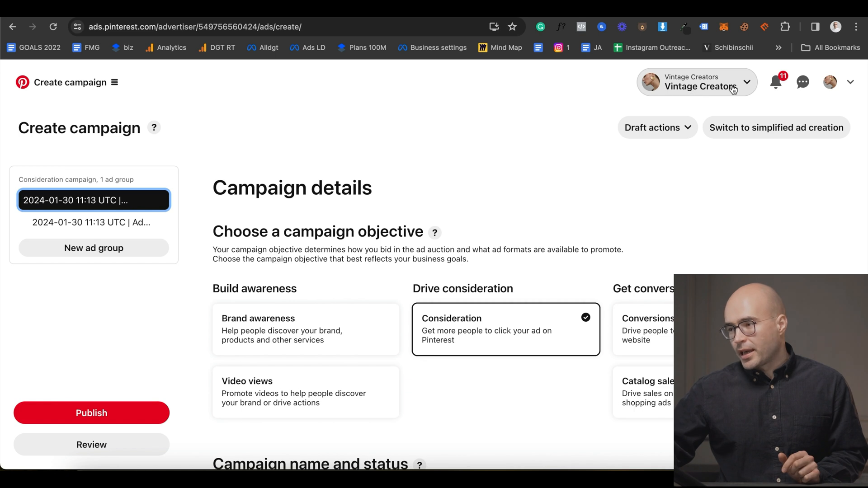
# - In Pinterest Ads, select the Vintage Creators ad account and set the campaign objective to Conversions
pyautogui.click(733, 89)
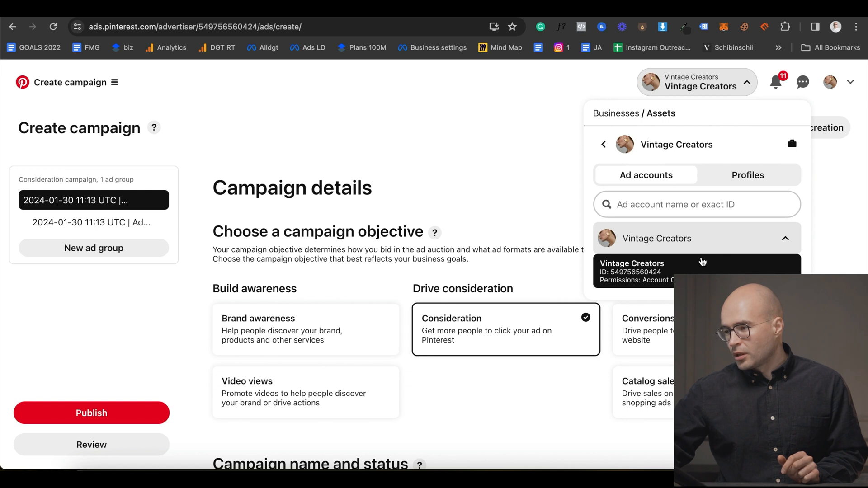
pyautogui.click(675, 273)
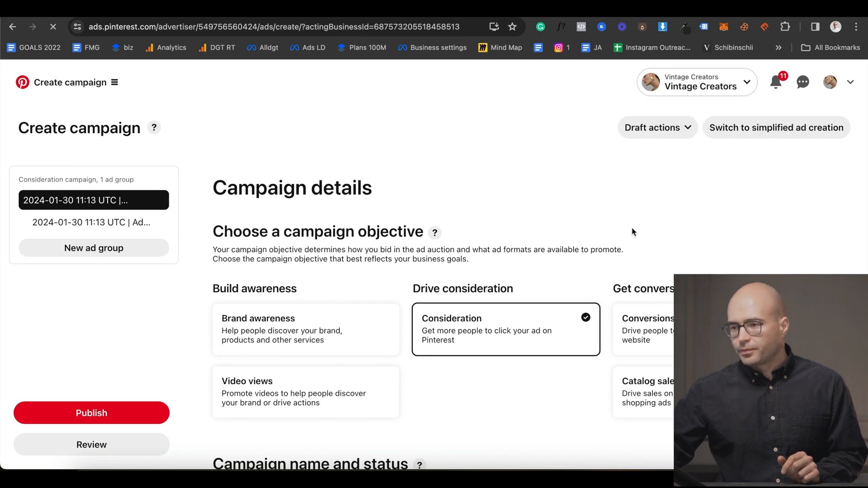
pyautogui.scroll(-1, 332, 171)
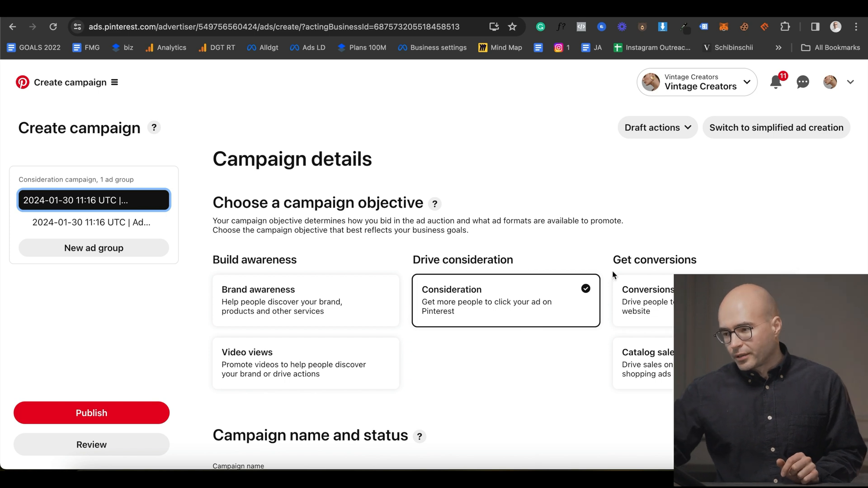
pyautogui.click(646, 306)
# - Give the Pinterest campaign a daily budget of 5 USD and continue to the ad group's targeting
pyautogui.scroll(-4, 493, 242)
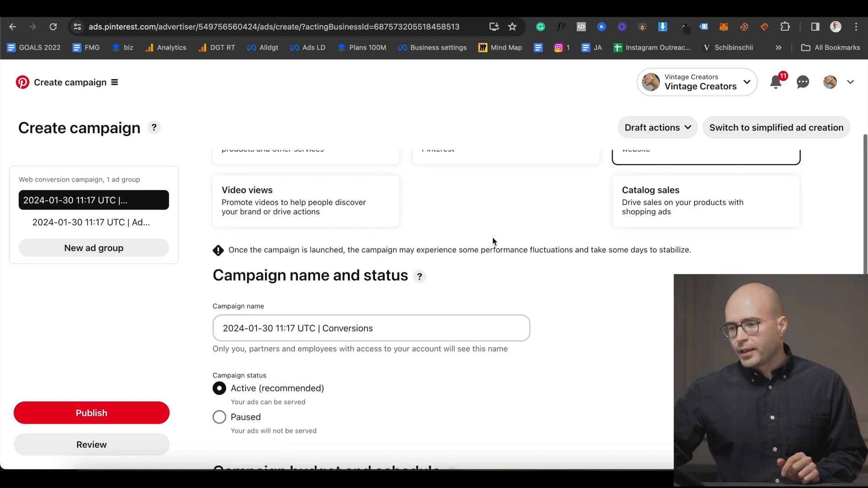
pyautogui.scroll(-6, 393, 331)
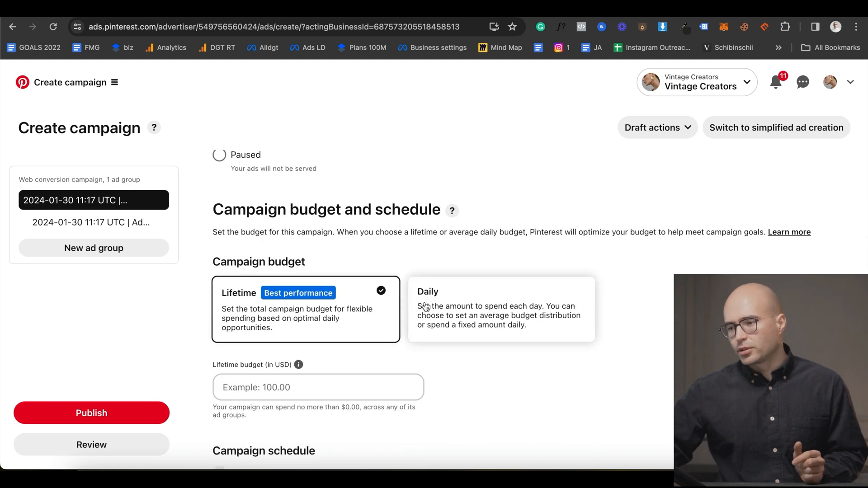
pyautogui.click(425, 307)
pyautogui.scroll(-2, 343, 305)
pyautogui.click(305, 302)
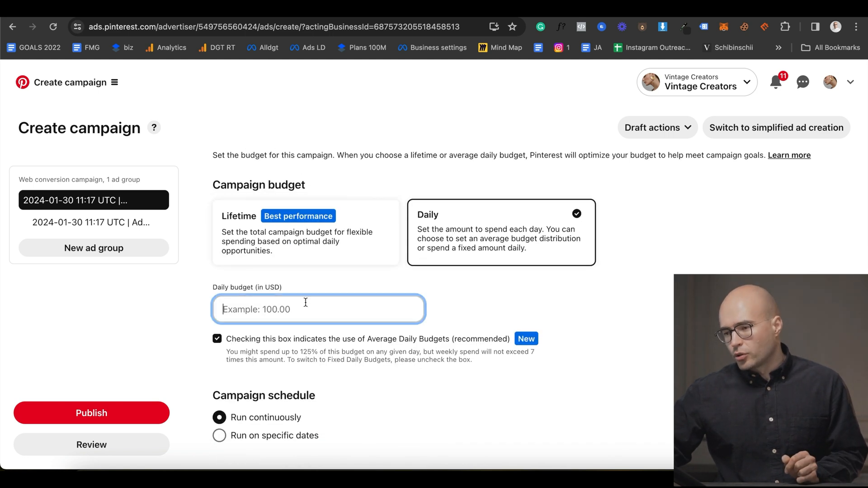
pyautogui.write('5')
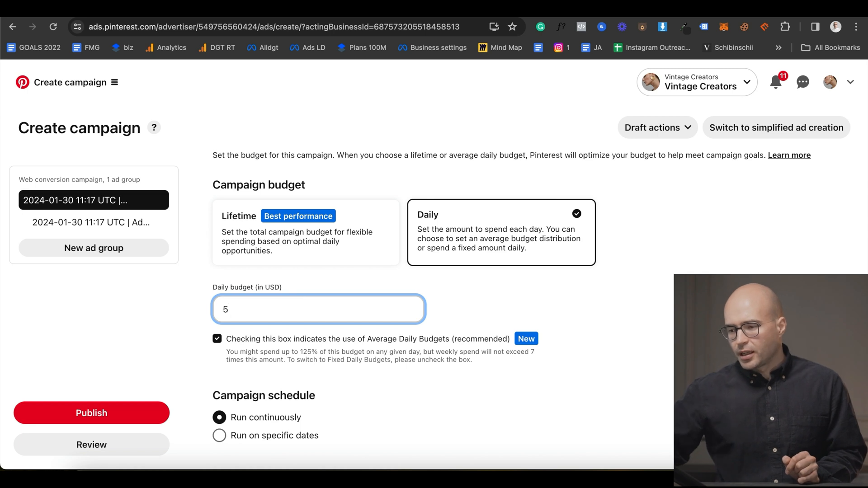
pyautogui.scroll(-1, 306, 306)
pyautogui.click(239, 441)
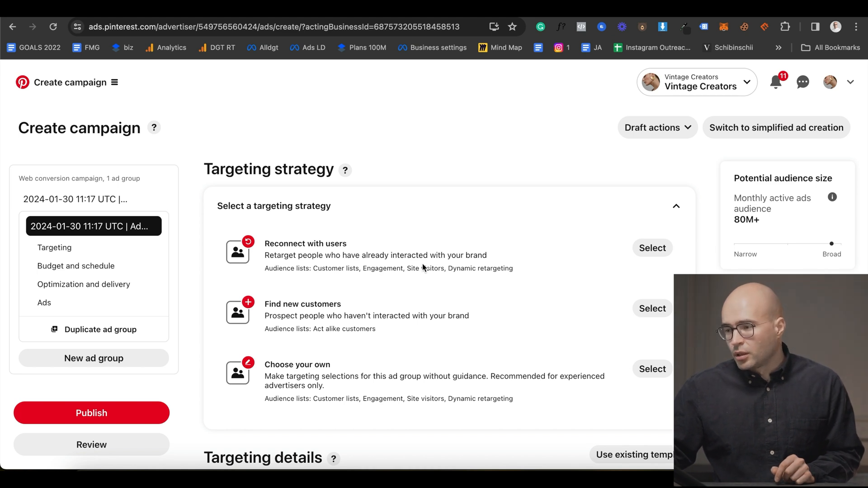
# - Search the ad group's targeting interests for "earrings" and add the Stud Earrings interest from women's ear jewelry
pyautogui.click(397, 286)
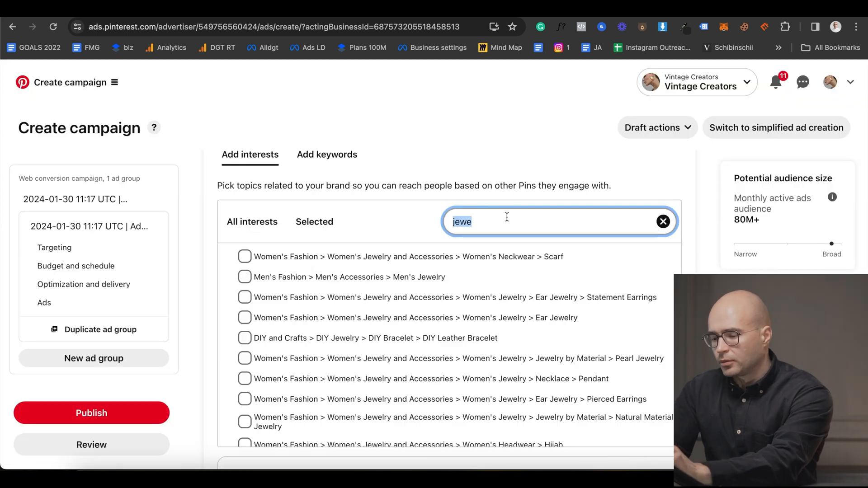
pyautogui.write('earrings')
pyautogui.click(245, 277)
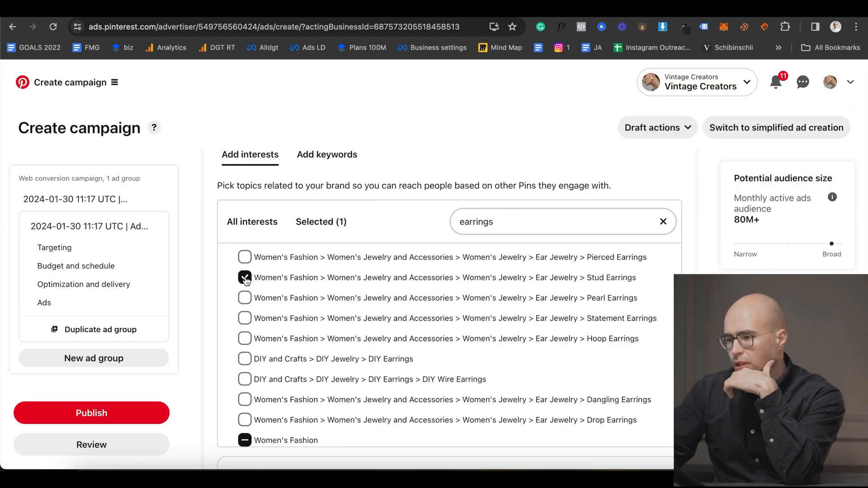
# - In the ad group's demographics, enable specific genders and restrict ages to 35 and over by excluding 18-24 and 25-34
pyautogui.scroll(-1, 290, 281)
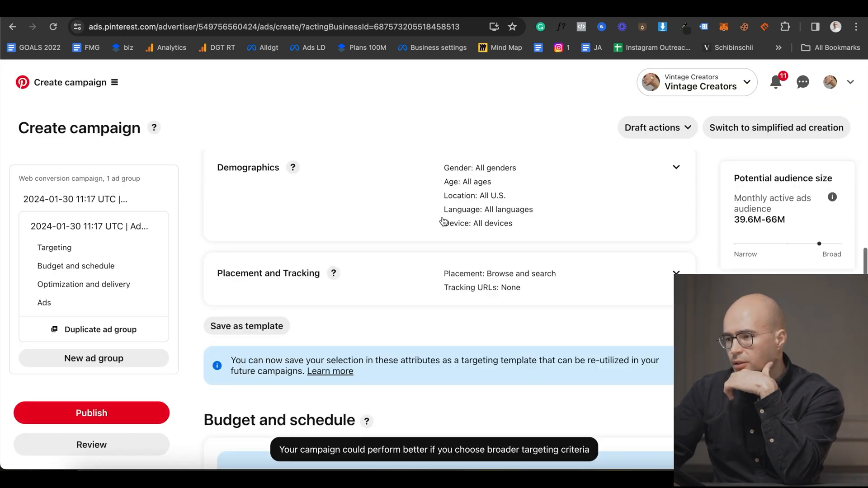
pyautogui.click(446, 224)
pyautogui.scroll(-1, 398, 217)
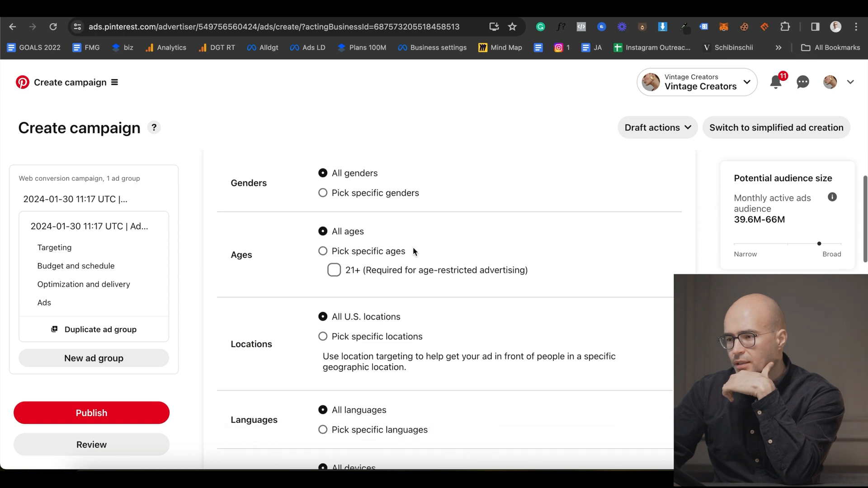
pyautogui.click(338, 192)
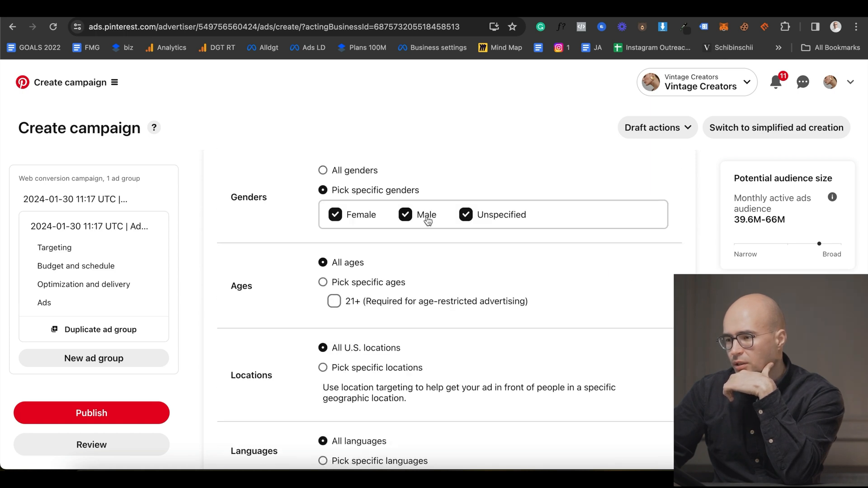
pyautogui.scroll(-1, 407, 267)
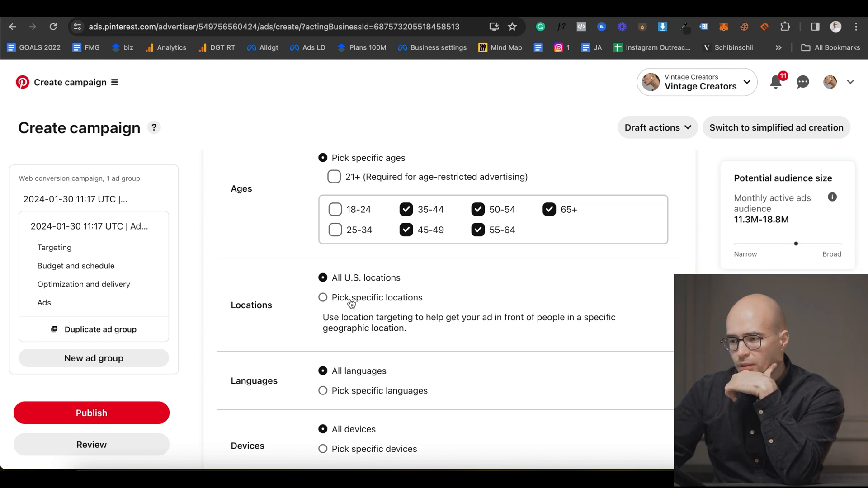
# - Limit the ad group's locations to Austria and Belgium and switch language targeting to specific languages
pyautogui.click(351, 298)
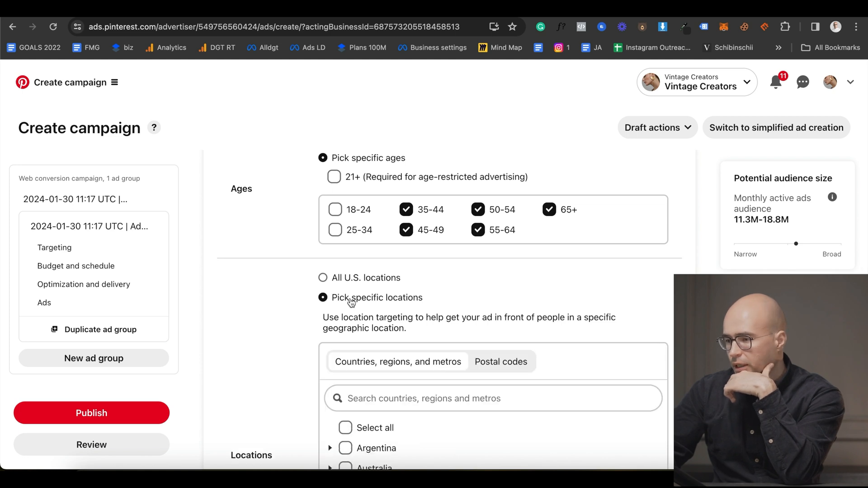
pyautogui.scroll(-2, 390, 354)
pyautogui.scroll(-2, 310, 331)
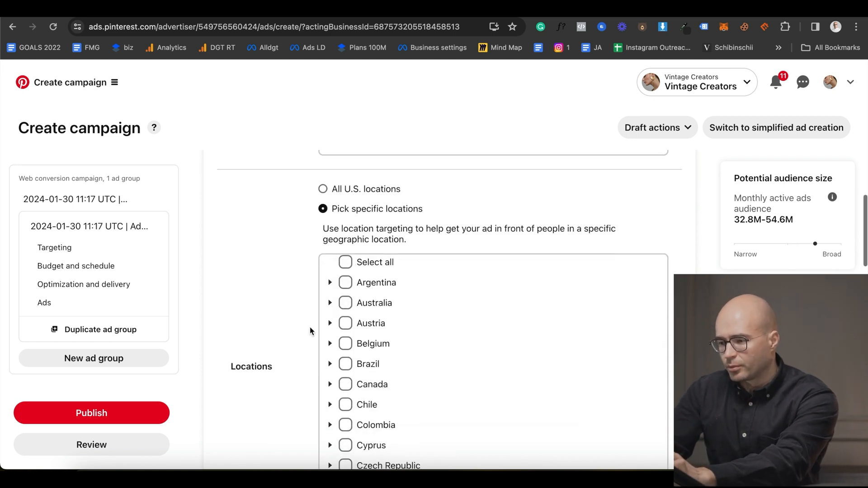
pyautogui.click(346, 343)
pyautogui.click(345, 323)
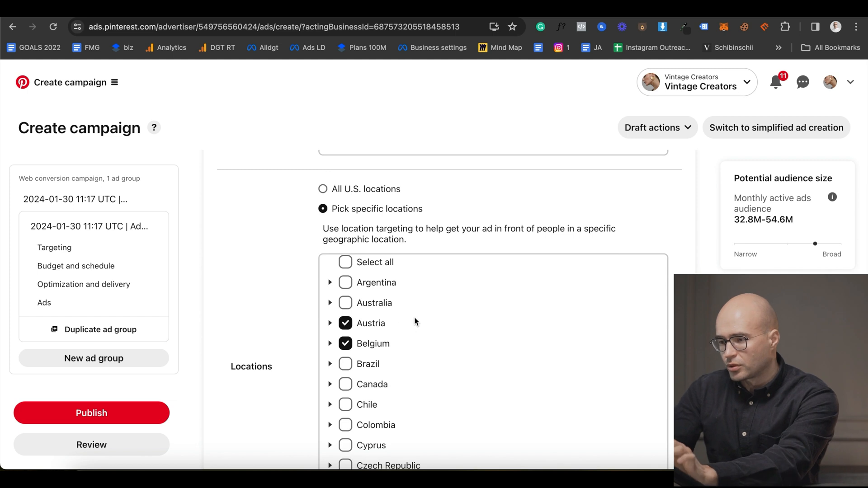
pyautogui.scroll(-8, 415, 320)
pyautogui.scroll(-6, 373, 366)
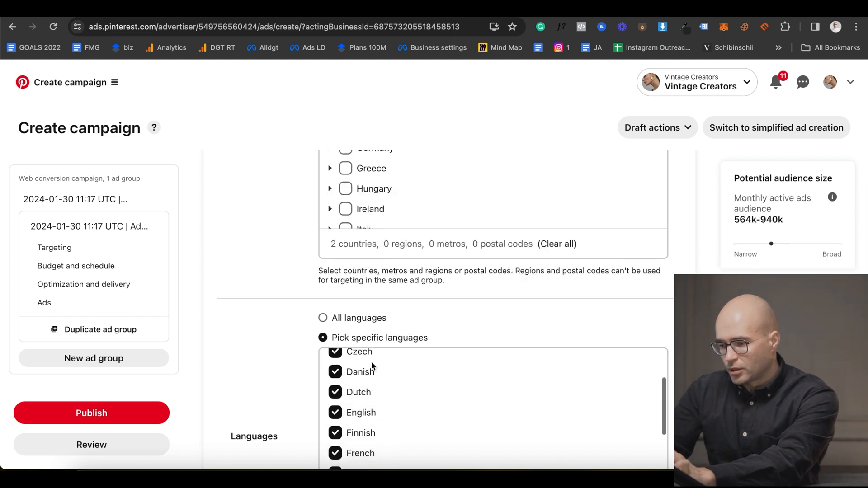
pyautogui.scroll(1, 349, 162)
# - Add the existing "Blue Sapphire Charming..." Pin to the ad group and set its call to action to Shop now
pyautogui.scroll(-15, 394, 363)
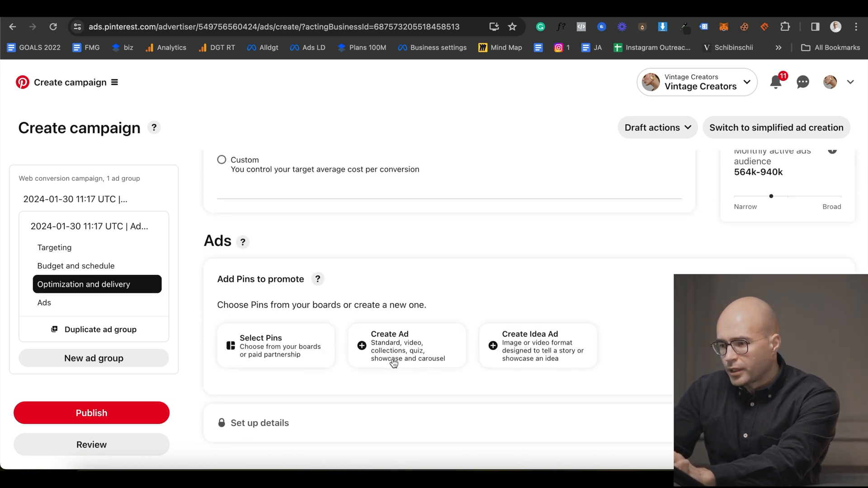
pyautogui.click(302, 359)
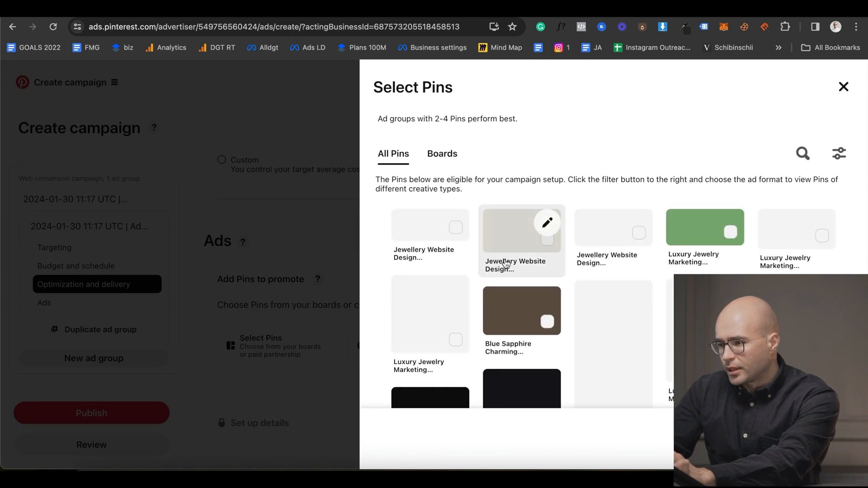
pyautogui.click(519, 305)
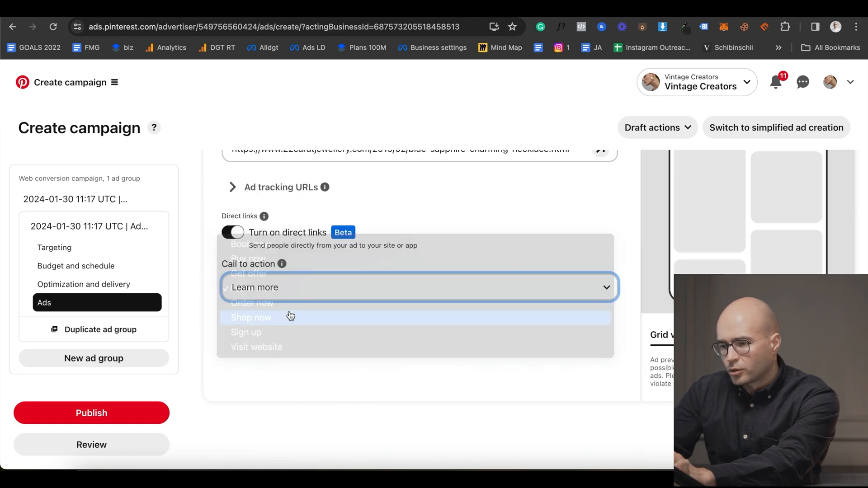
pyautogui.click(291, 316)
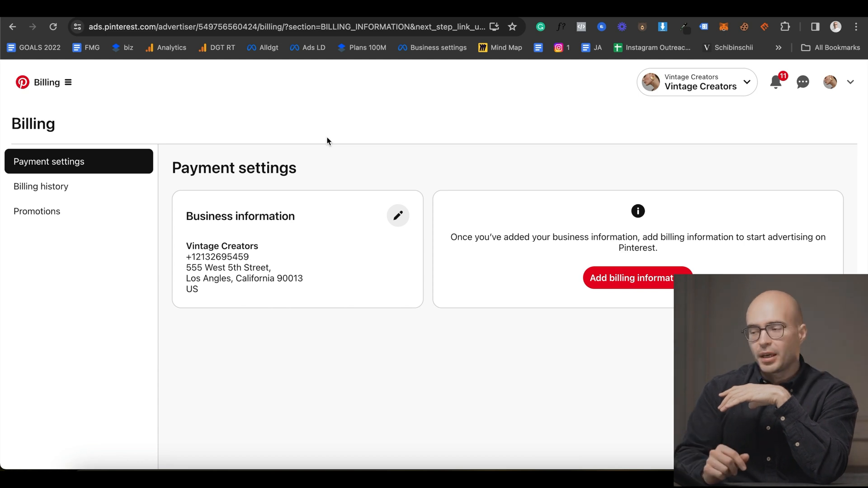
# - View the form for adding a payment method in the ad account's billing settings and close it unfilled
pyautogui.click(604, 275)
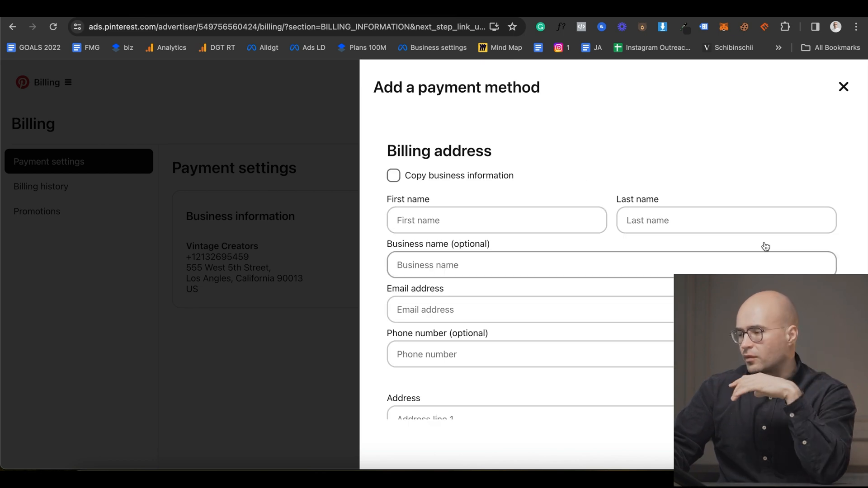
pyautogui.click(844, 87)
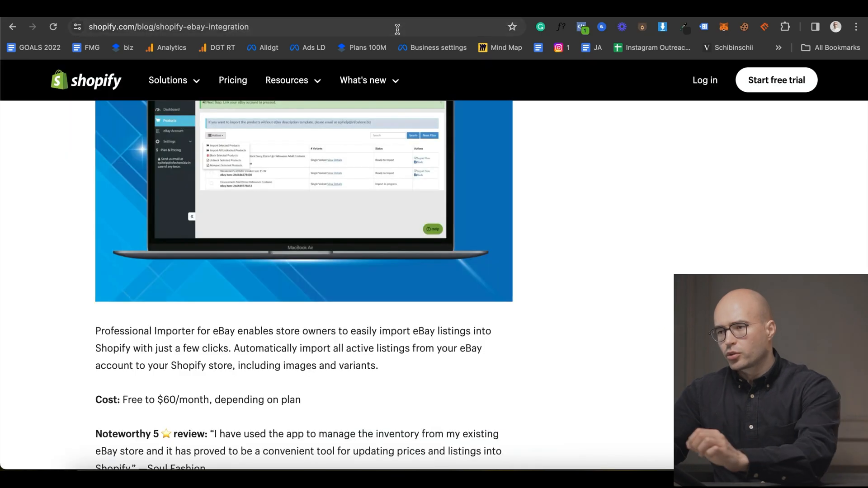
# - Search Google for baseLinker
pyautogui.click(373, 28)
pyautogui.write('baseLinker - managementul vanzarilor online')
pyautogui.press('Right')
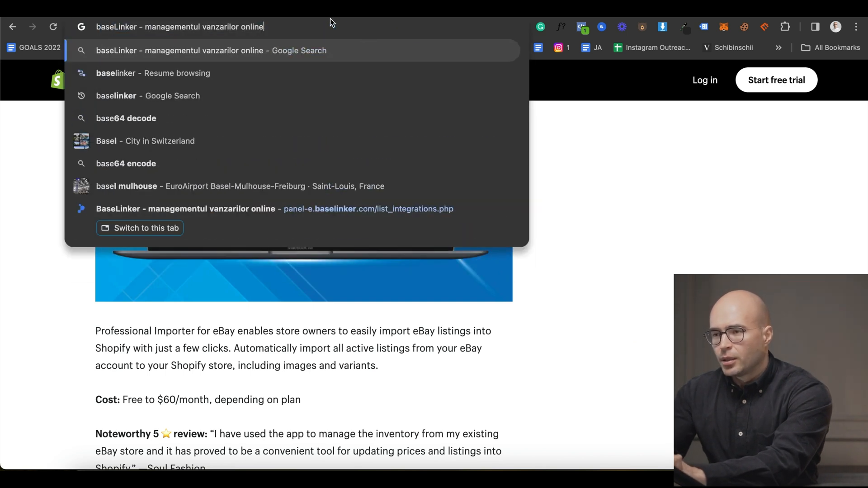
pyautogui.moveTo(264, 26); pyautogui.dragTo(143, 26)
pyautogui.press('BackSpace')
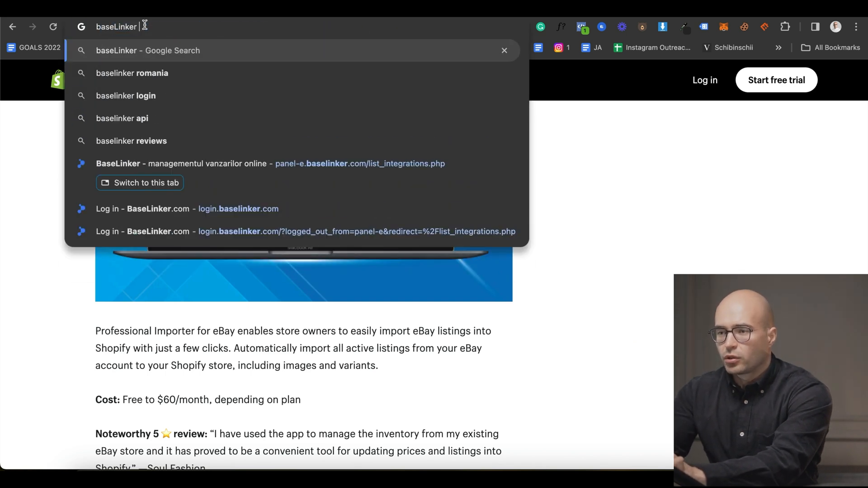
pyautogui.press('Return')
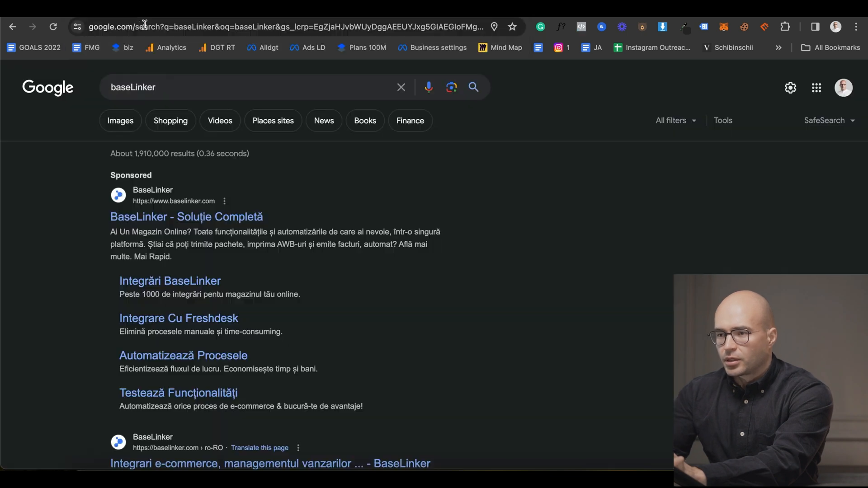
# - Visit the BaseLinker website from its sponsored result, switch it to English (GB) and look over its integrations and benefits
pyautogui.click(166, 216)
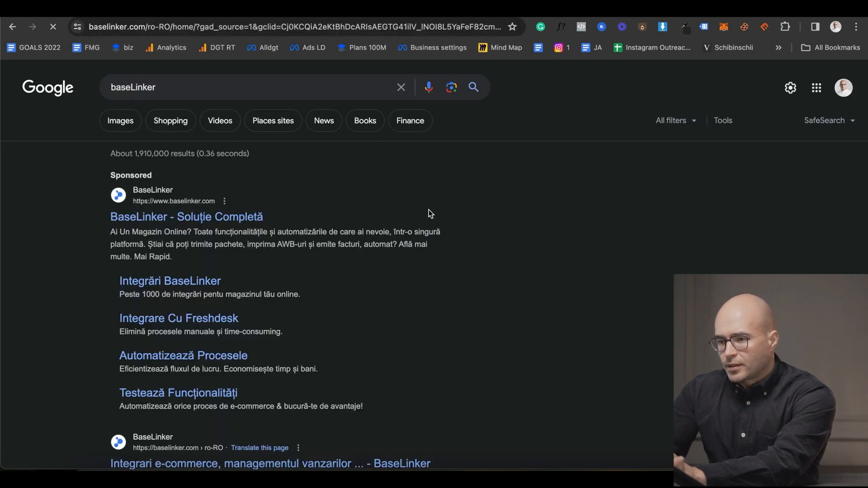
pyautogui.click(630, 74)
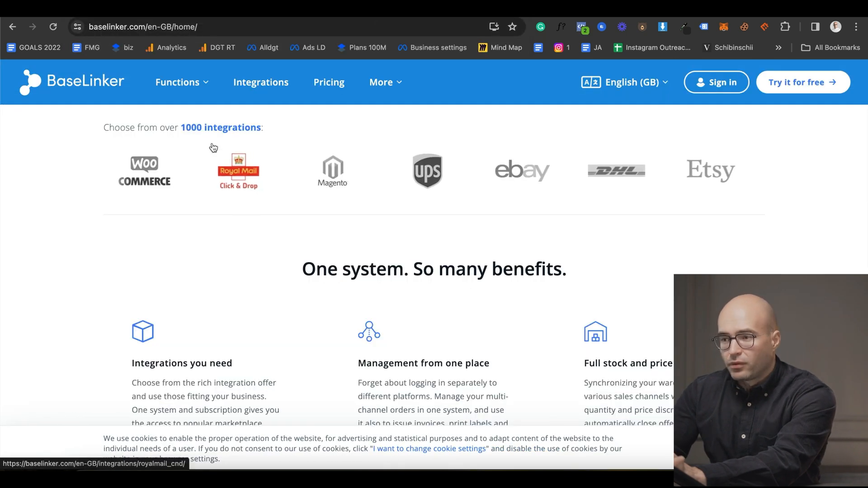
pyautogui.scroll(-10, 227, 275)
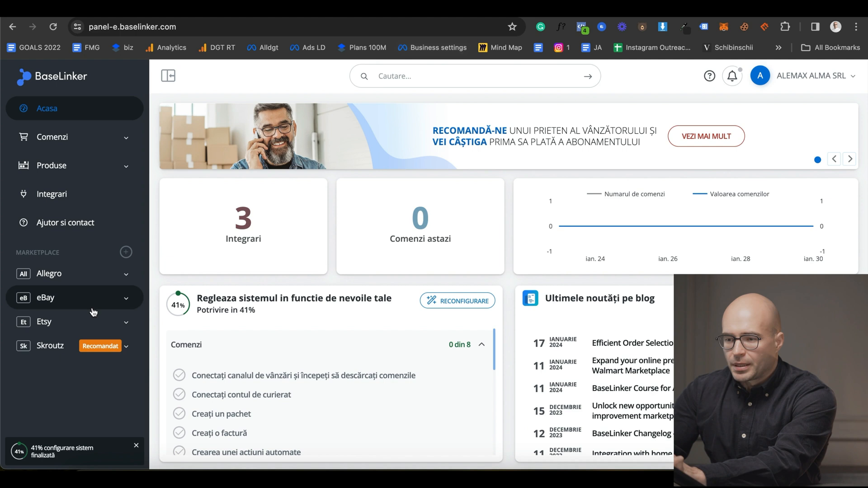
# - Switch from the BaseLinker panel to the eBay website at ebay.com
pyautogui.click(342, 27)
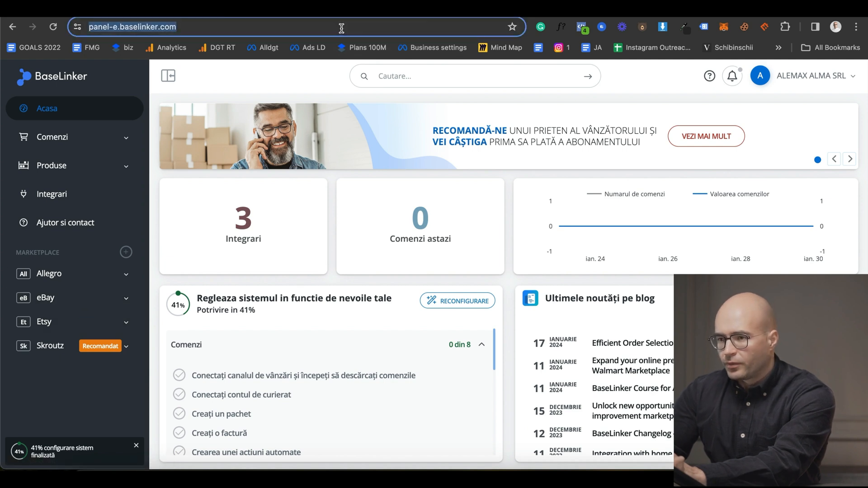
pyautogui.write('etsy')
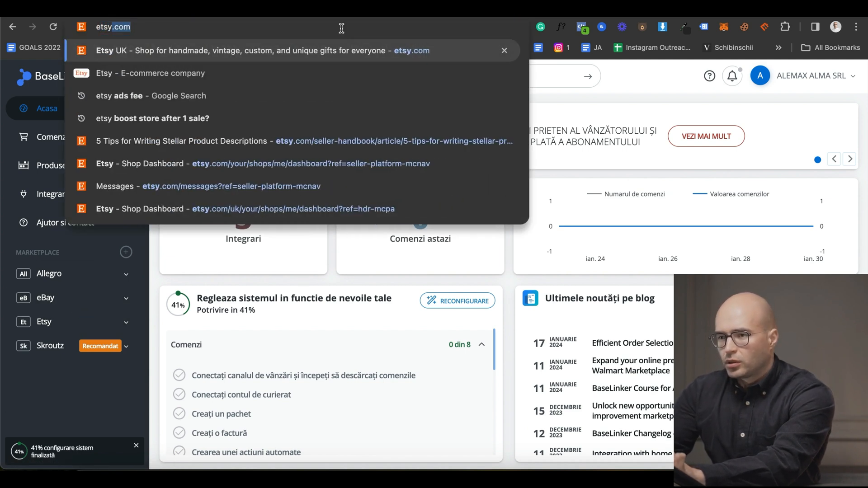
pyautogui.press('BackSpace')
pyautogui.press('BackSpace')
pyautogui.press('BackSpace')
pyautogui.press('BackSpace')
pyautogui.write('bay')
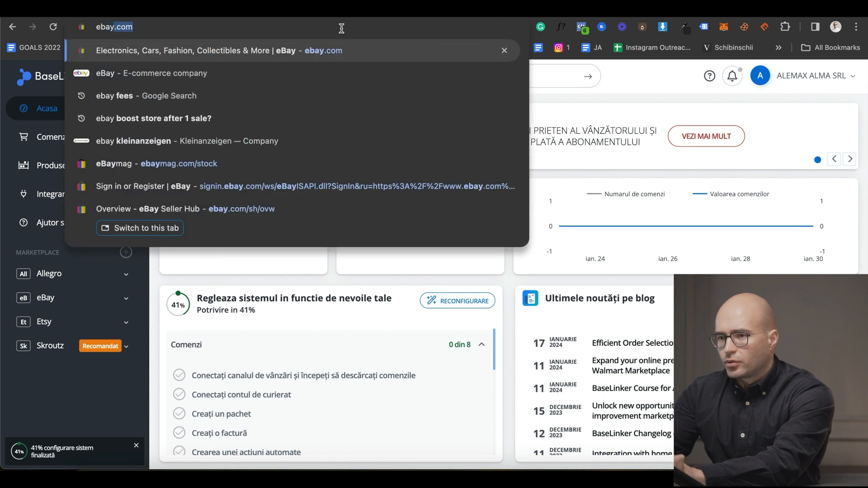
pyautogui.press('Return')
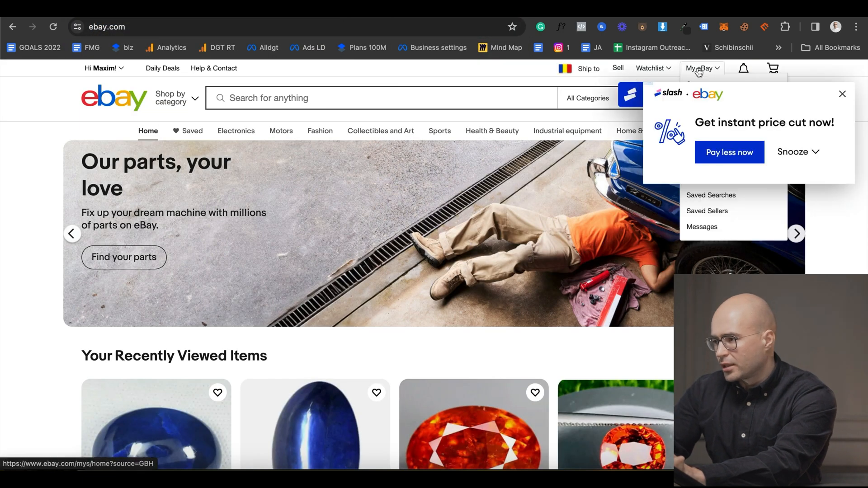
# - Go to the account's Seller Hub from the selling area, dismiss the Slash offer and show the active listings
pyautogui.moveTo(714, 75)
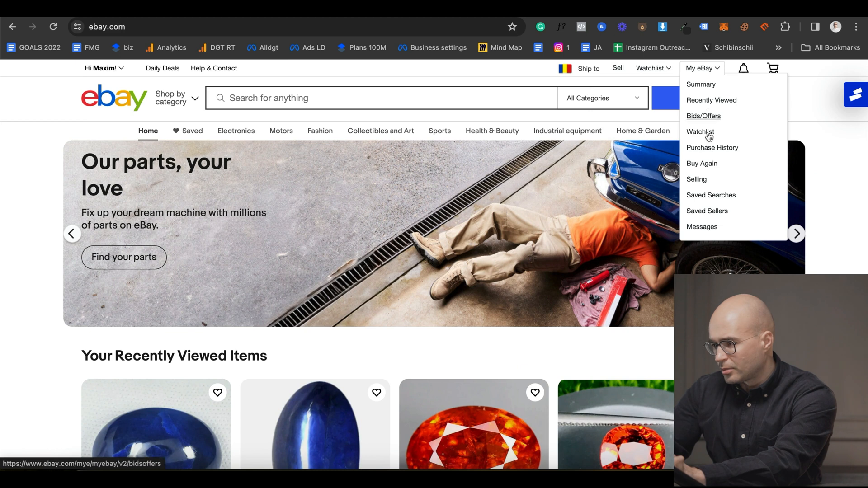
pyautogui.click(702, 185)
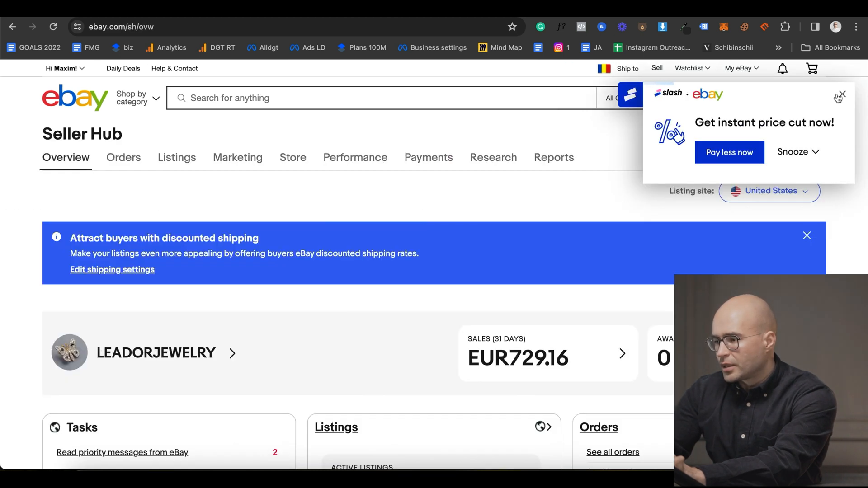
pyautogui.click(839, 97)
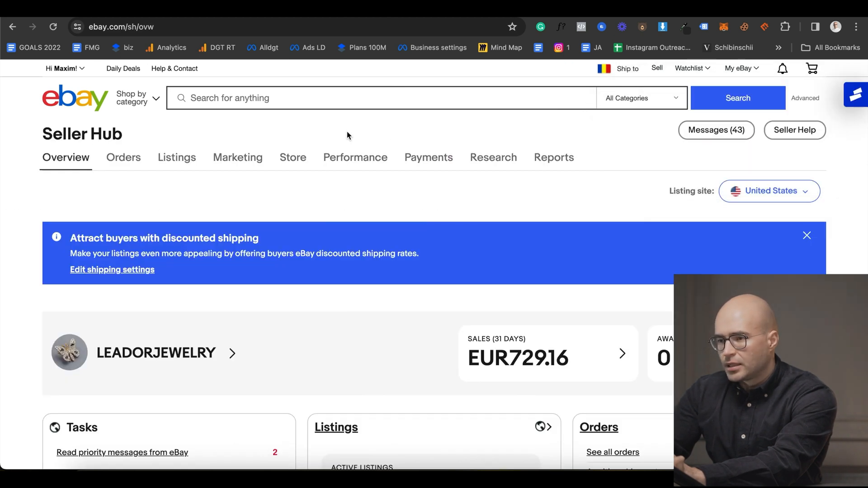
pyautogui.click(177, 156)
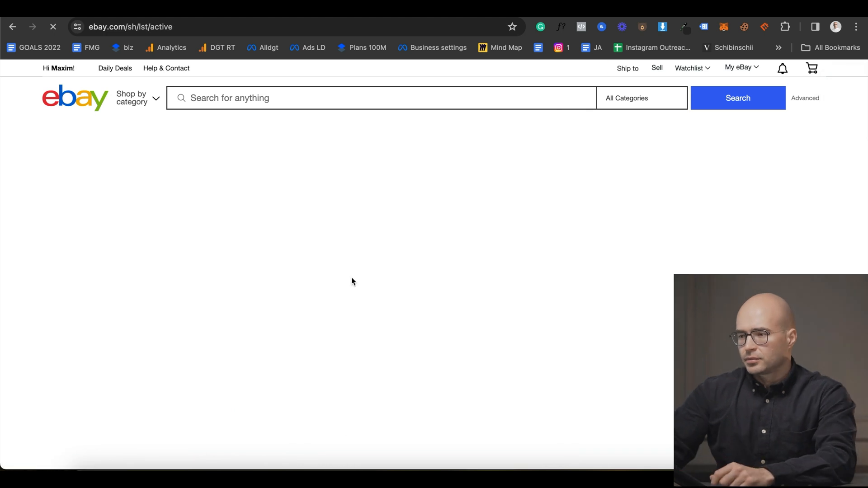
# - Go to Seller Hub's Advertising dashboard, dismiss the Slash offer and review the Promoted Listings Standard performance
pyautogui.moveTo(238, 142)
pyautogui.click(237, 231)
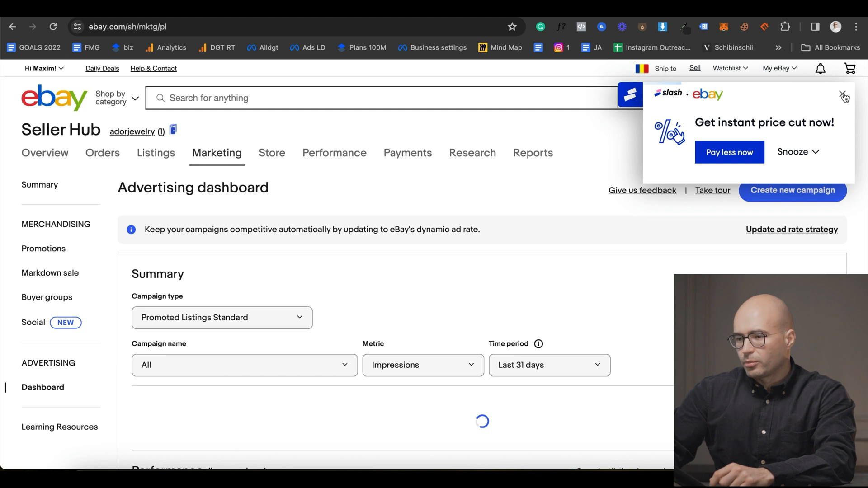
pyautogui.click(840, 94)
pyautogui.scroll(-5, 349, 211)
pyautogui.scroll(-2, 349, 212)
pyautogui.scroll(3, 316, 203)
# - Review the advertising summary for the Offsite Ads campaign type
pyautogui.click(244, 193)
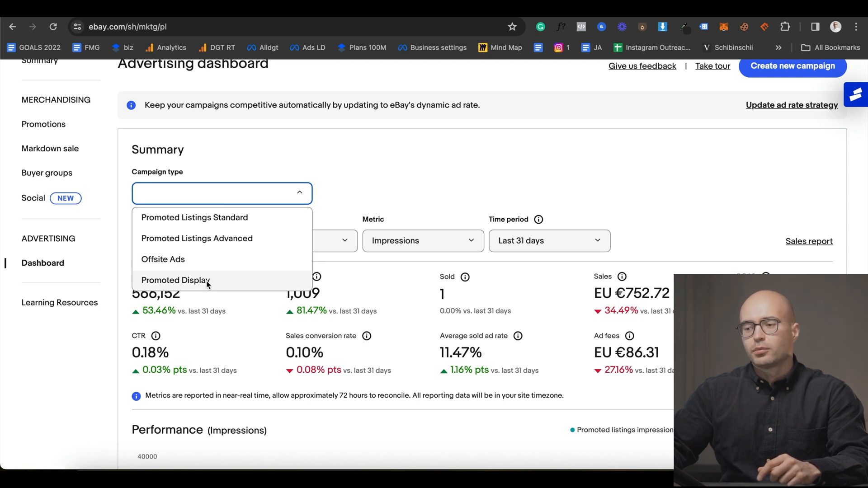
pyautogui.scroll(-1, 207, 278)
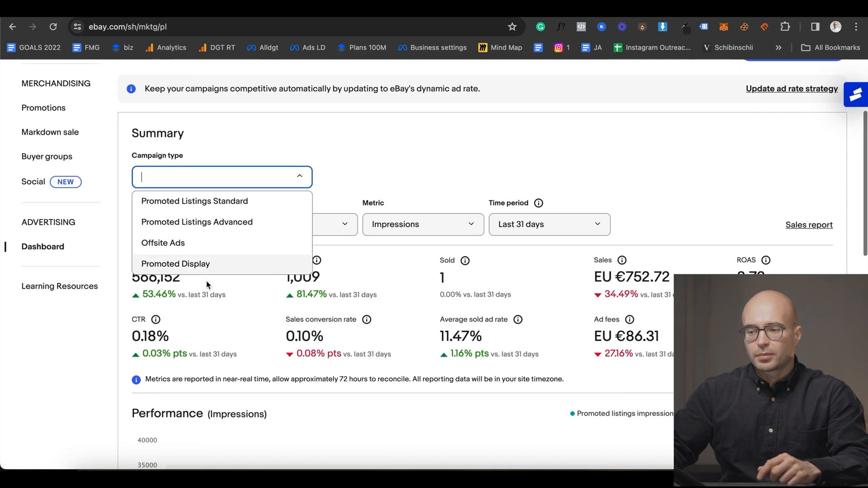
pyautogui.click(193, 247)
pyautogui.scroll(-2, 191, 247)
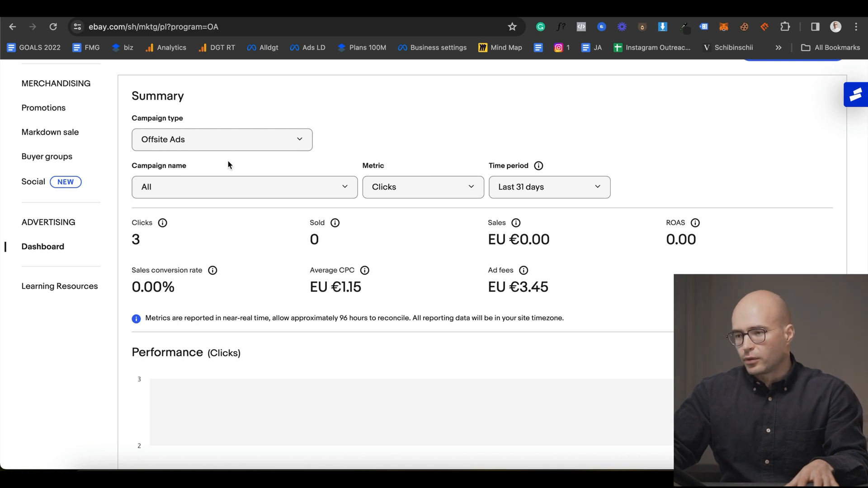
# - Change the dashboard's campaign type to Promoted Display and review its summary and performance chart
pyautogui.click(205, 139)
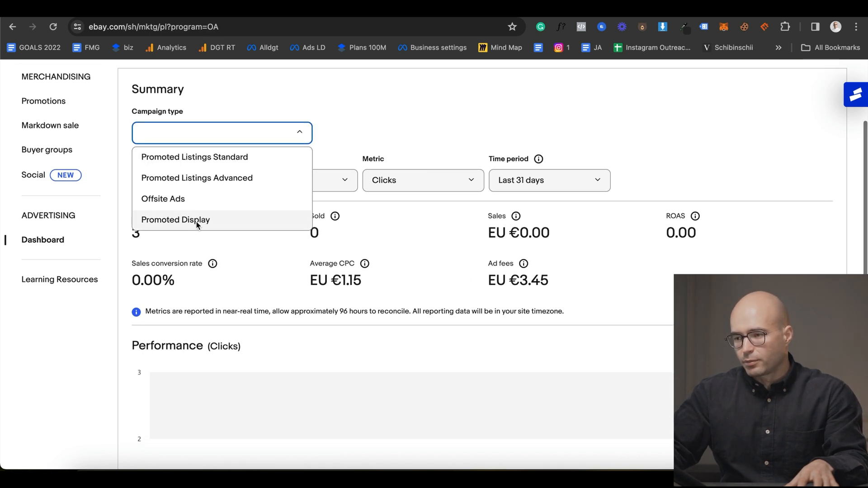
pyautogui.click(199, 226)
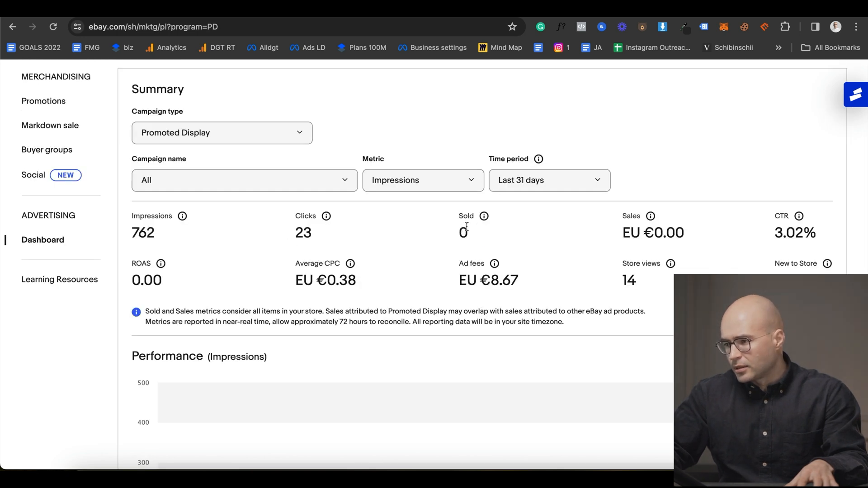
pyautogui.scroll(-3, 562, 325)
pyautogui.scroll(-3, 513, 249)
pyautogui.scroll(5, 513, 250)
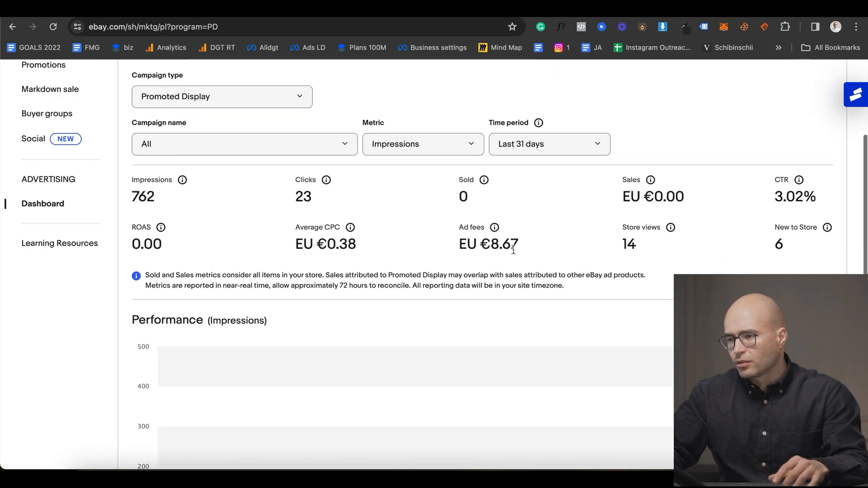
# - Change the dashboard's campaign type to Promoted Listings Advanced and review the campaign options for creating a new ad campaign
pyautogui.scroll(2, 315, 200)
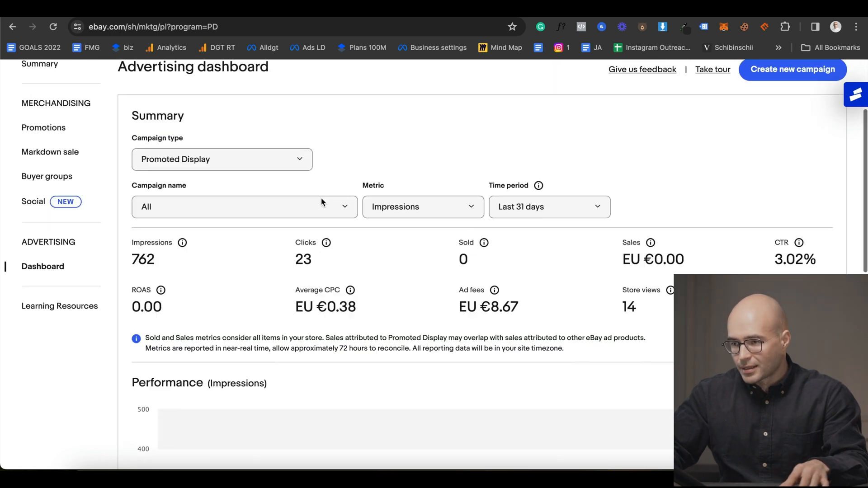
pyautogui.click(195, 165)
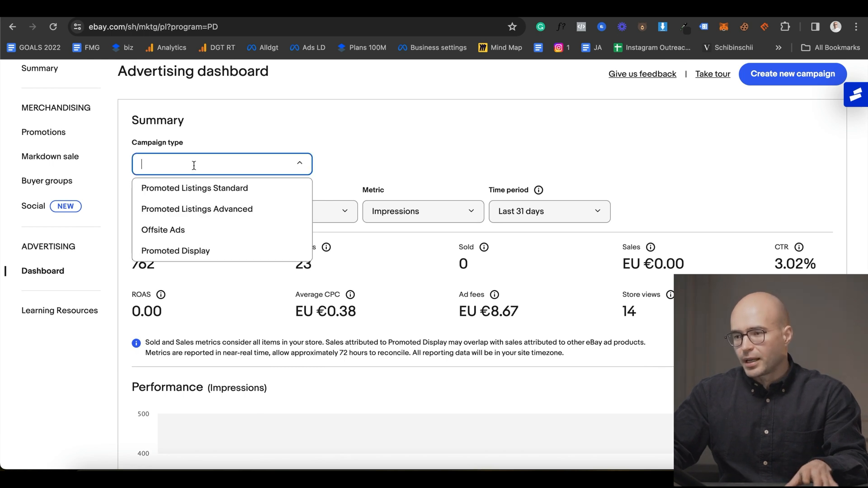
pyautogui.click(206, 207)
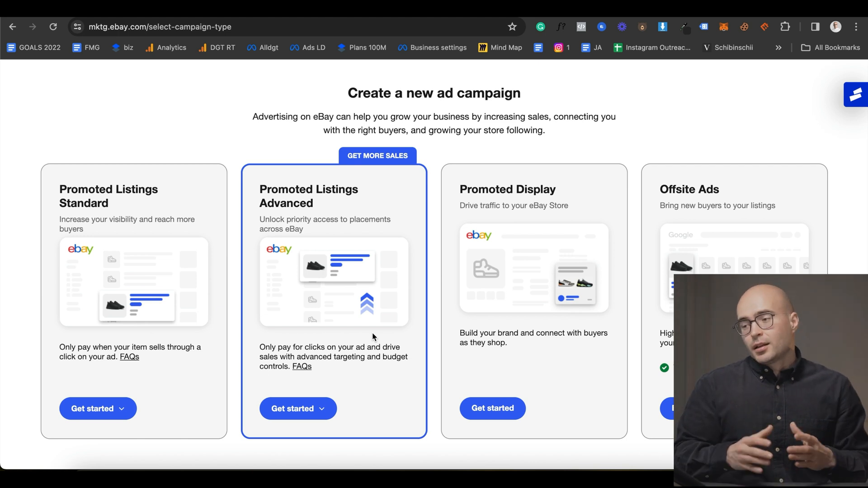
pyautogui.scroll(1, 518, 91)
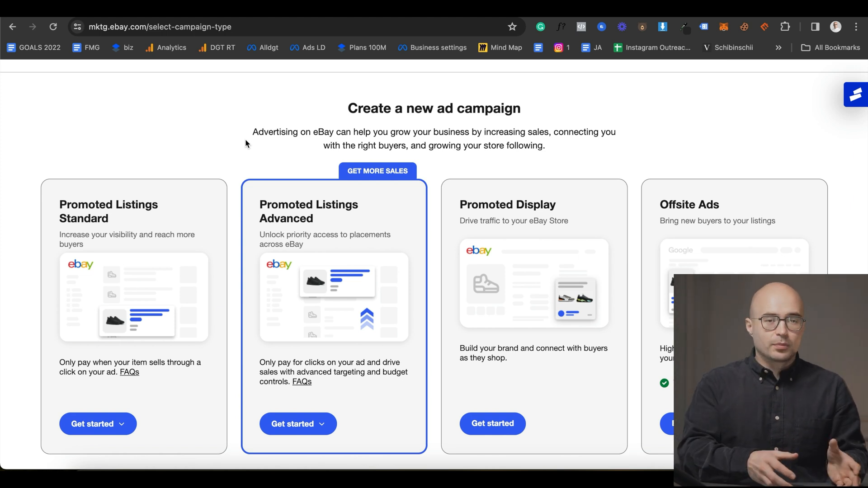
pyautogui.scroll(2, 217, 142)
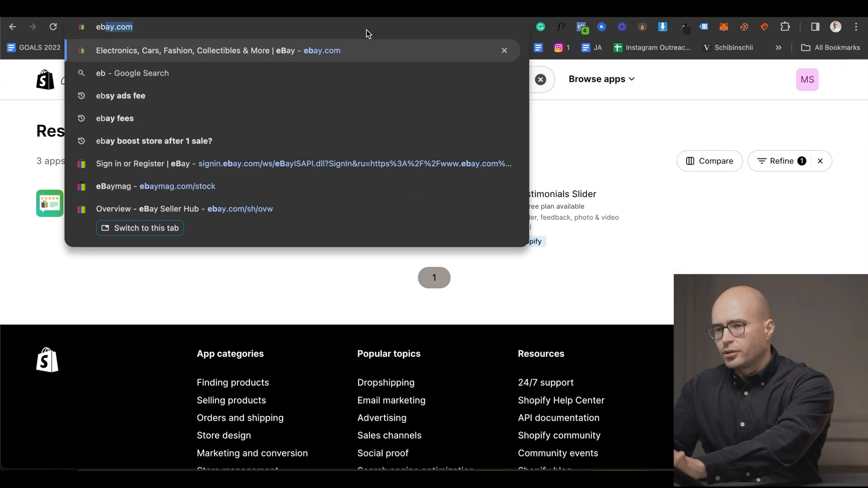
# - Go to etsy.com and open the Shop Manager dashboard
pyautogui.press('BackSpace')
pyautogui.write('ts')
pyautogui.press('Return')
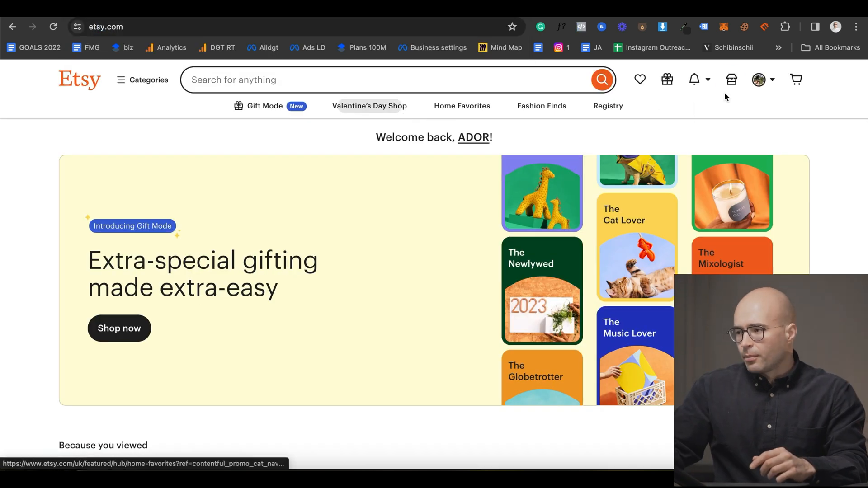
pyautogui.click(732, 81)
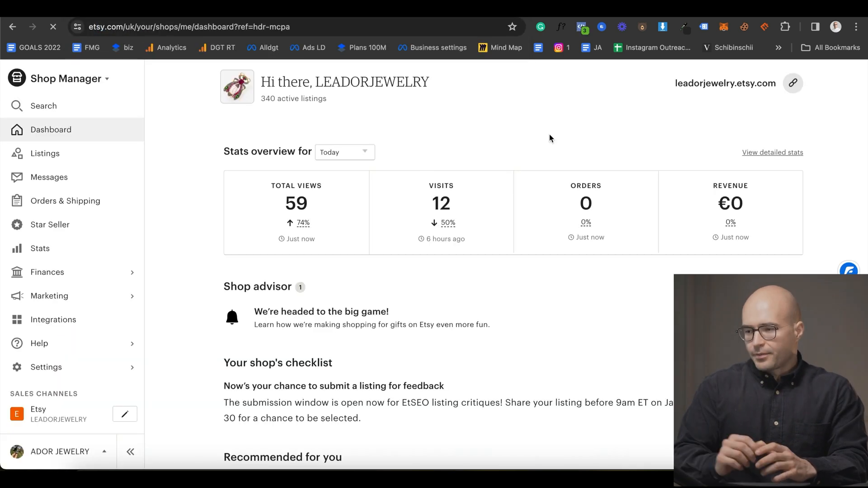
# - Open the shop's Etsy Ads page and review the advertised listings, daily budget and 30-day performance chart
pyautogui.click(64, 295)
pyautogui.click(82, 139)
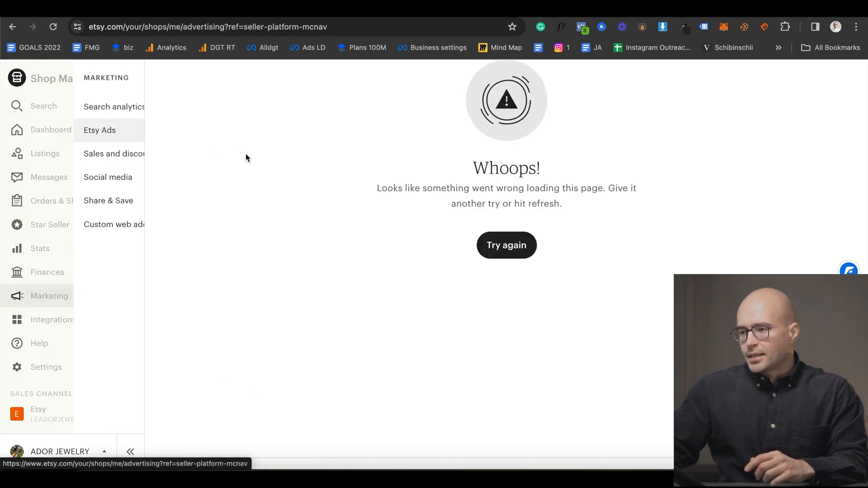
pyautogui.scroll(-3, 329, 251)
pyautogui.scroll(-1, 329, 256)
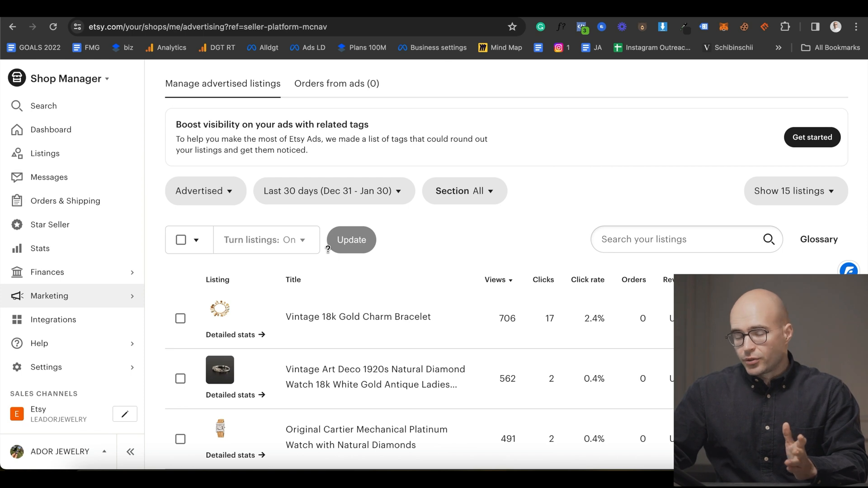
pyautogui.scroll(5, 329, 249)
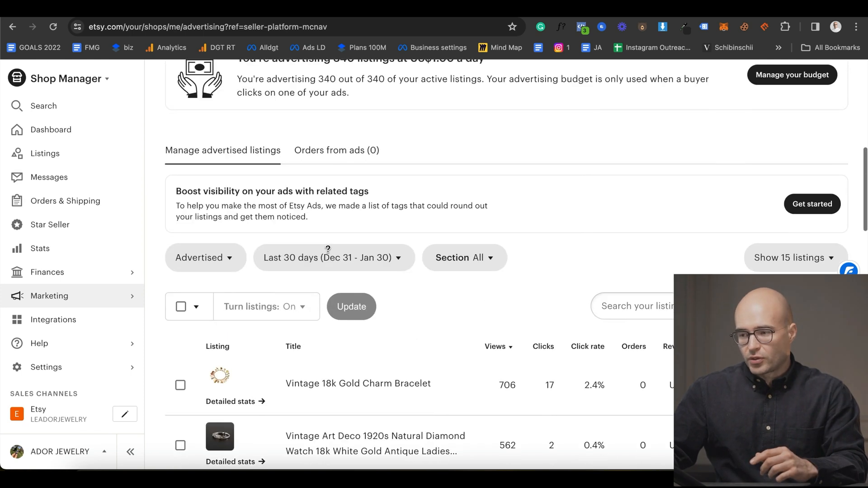
pyautogui.scroll(2, 328, 253)
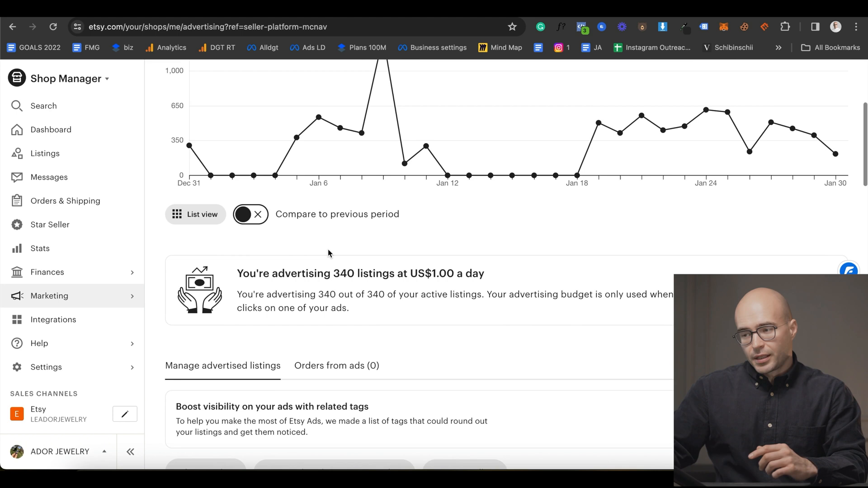
pyautogui.scroll(1, 328, 253)
pyautogui.scroll(1, 328, 252)
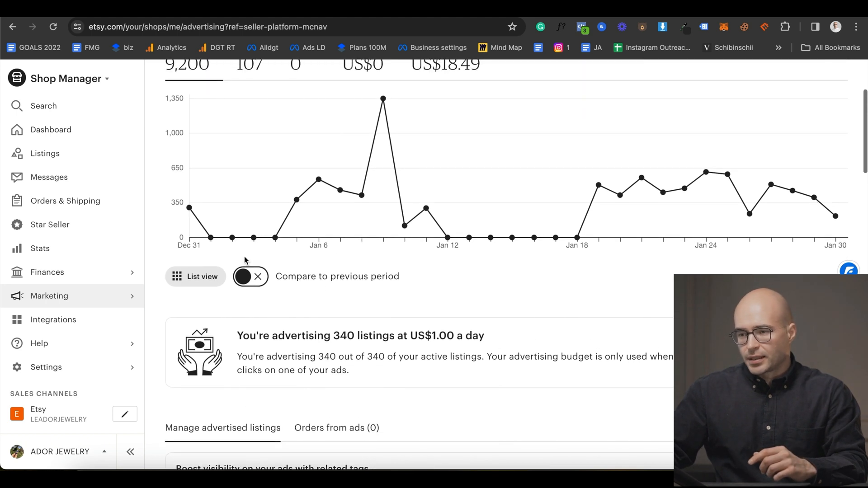
# - Open the Etsy shop's messages and look through the Spam folder
pyautogui.click(86, 180)
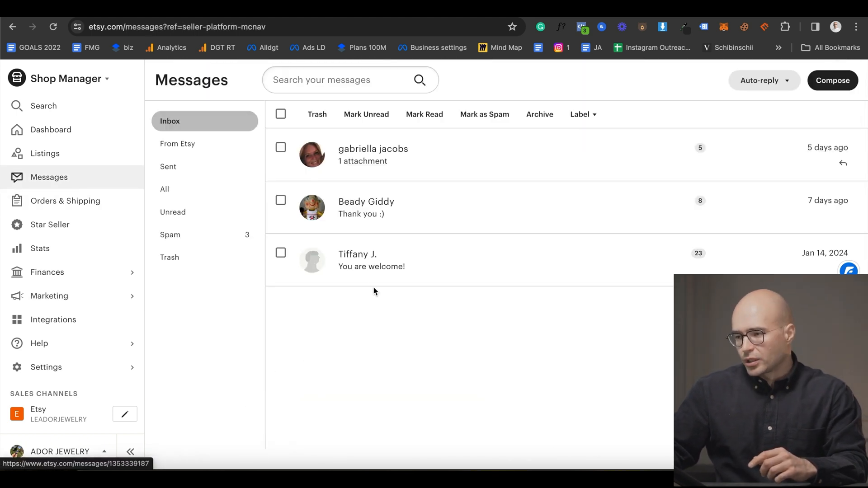
pyautogui.click(203, 235)
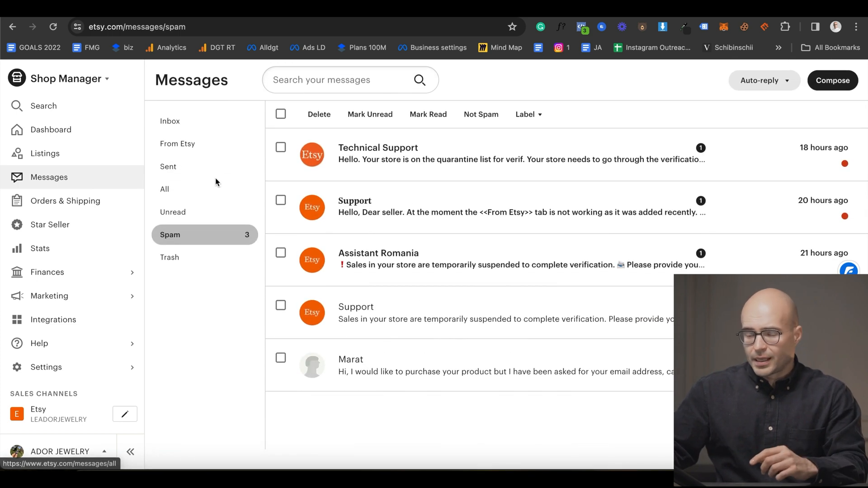
pyautogui.click(76, 164)
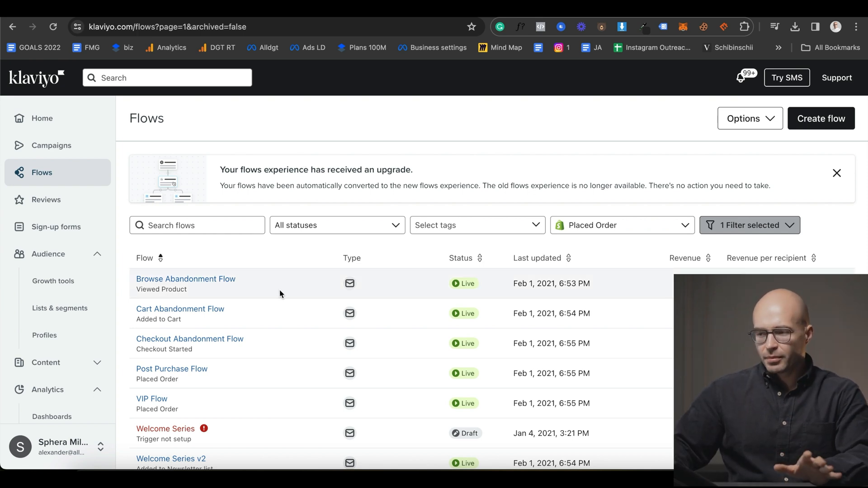
# - Open the Cart Abandonment Flow from Klaviyo's flows and examine its trigger, time delays and email sequence
pyautogui.scroll(-2, 292, 299)
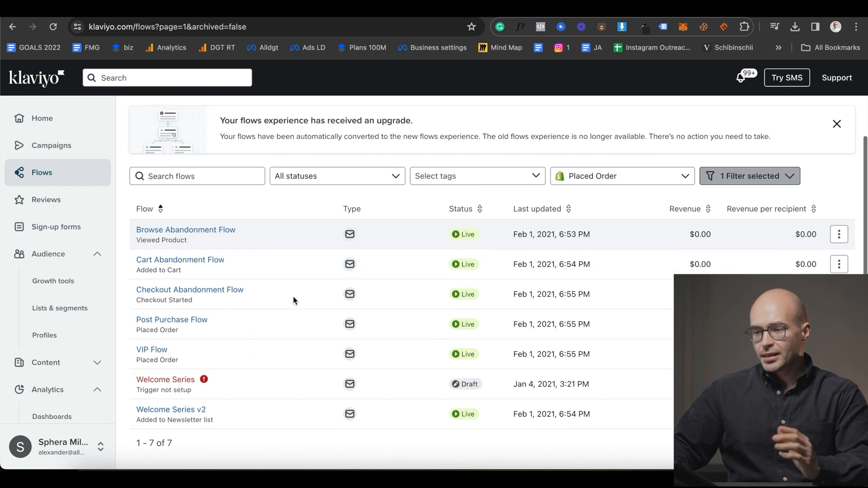
pyautogui.click(216, 260)
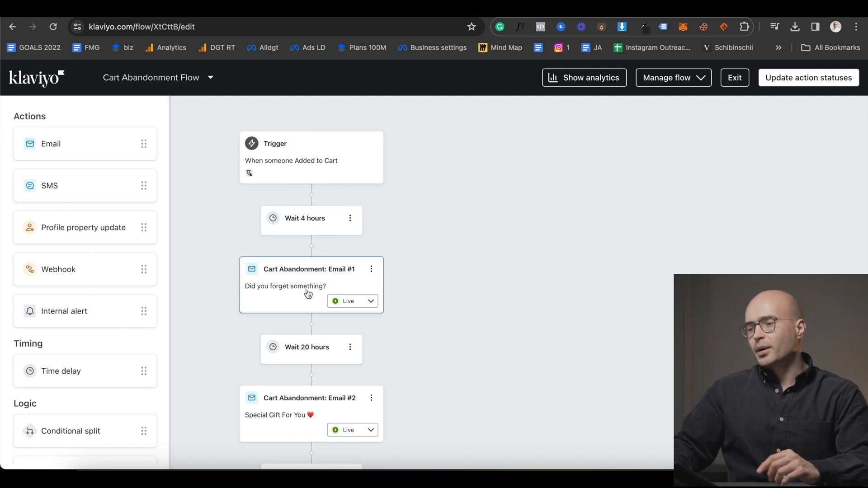
pyautogui.scroll(-1, 310, 290)
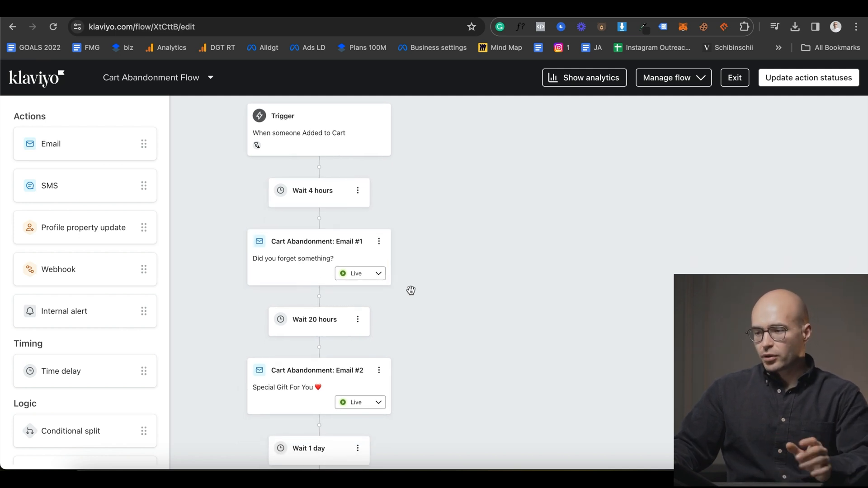
pyautogui.scroll(-1, 397, 308)
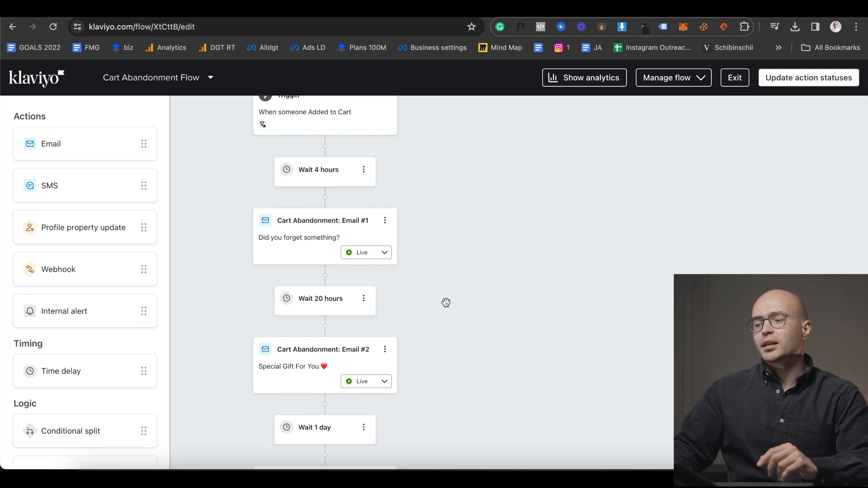
pyautogui.scroll(-2, 394, 323)
pyautogui.scroll(-1, 428, 333)
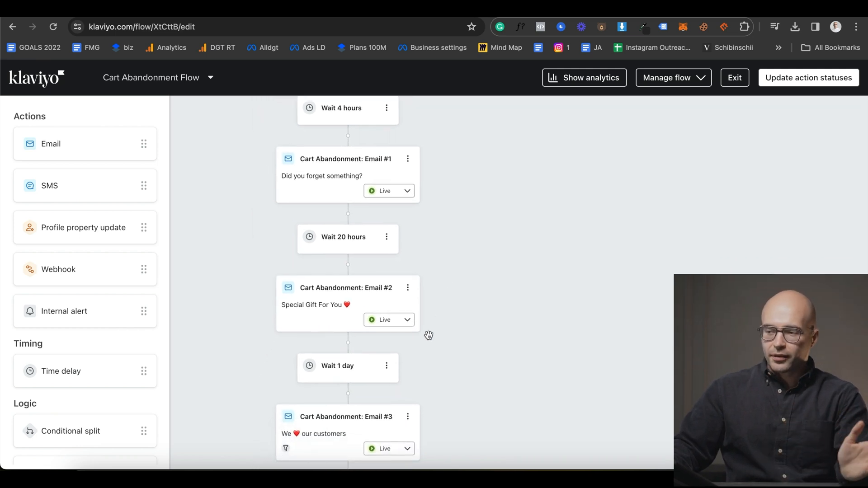
pyautogui.scroll(-1, 428, 335)
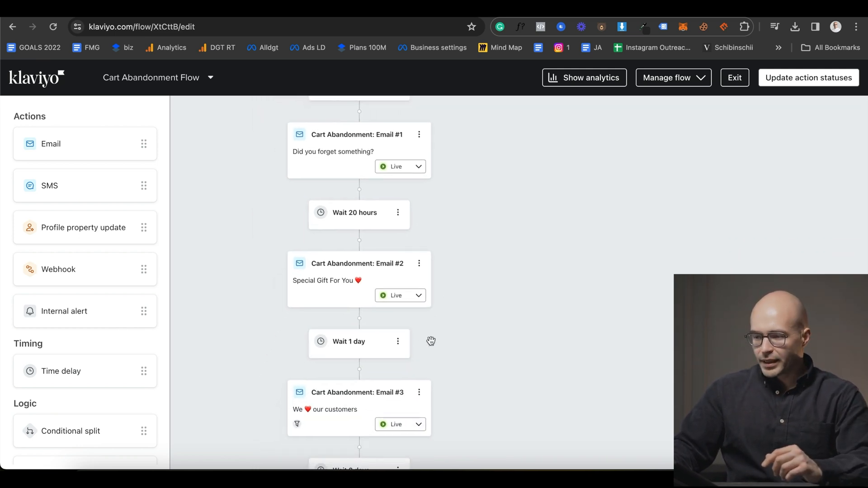
pyautogui.scroll(-5, 431, 341)
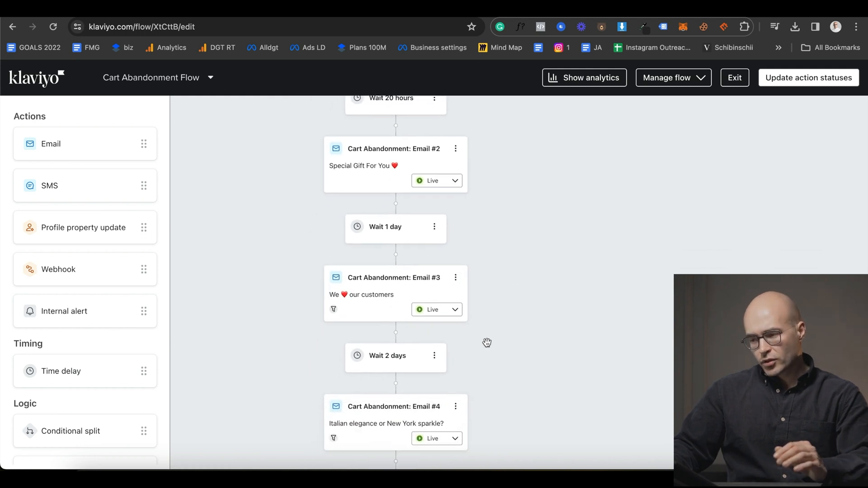
pyautogui.scroll(-6, 487, 343)
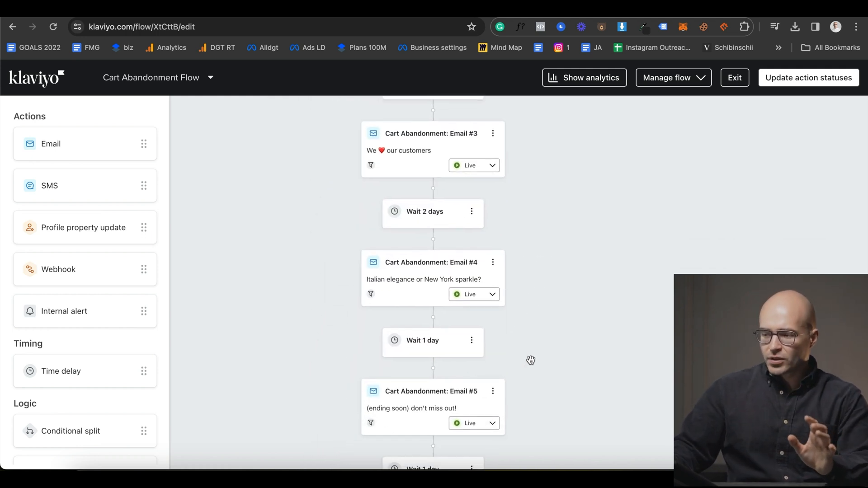
pyautogui.scroll(-7, 531, 360)
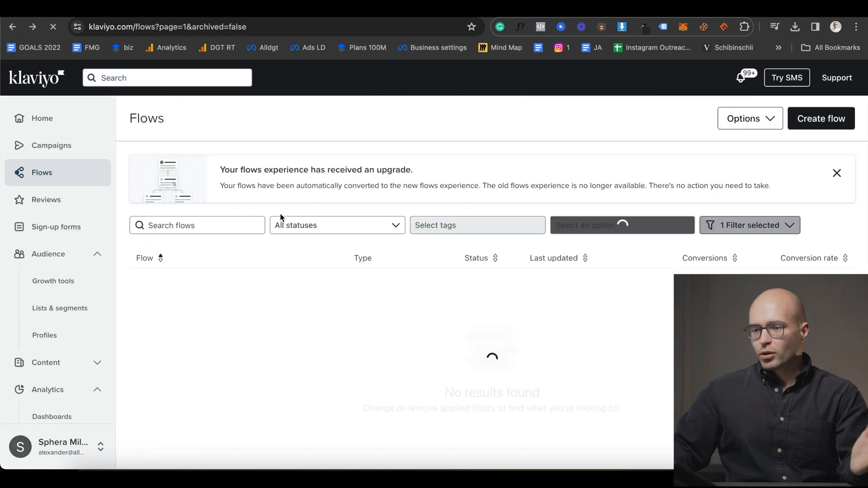
# - Open the Welcome Series v2 flow from the flows list and examine its email sequence and waiting periods
pyautogui.scroll(-2, 259, 321)
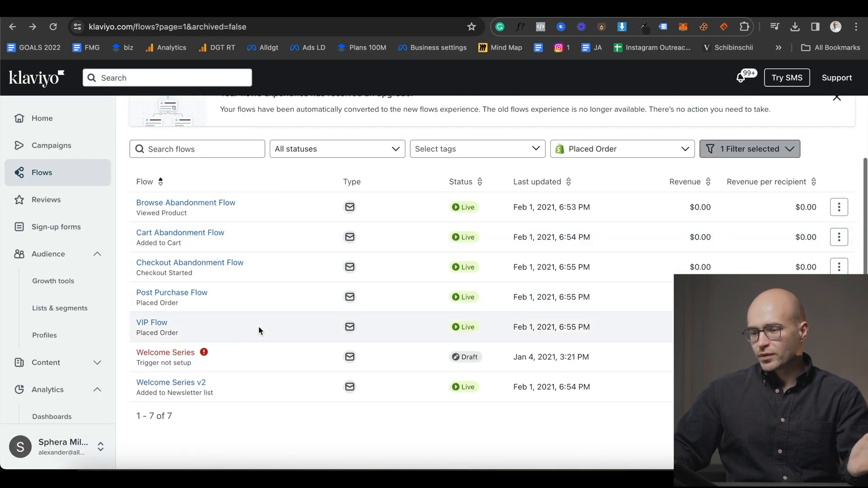
pyautogui.click(200, 381)
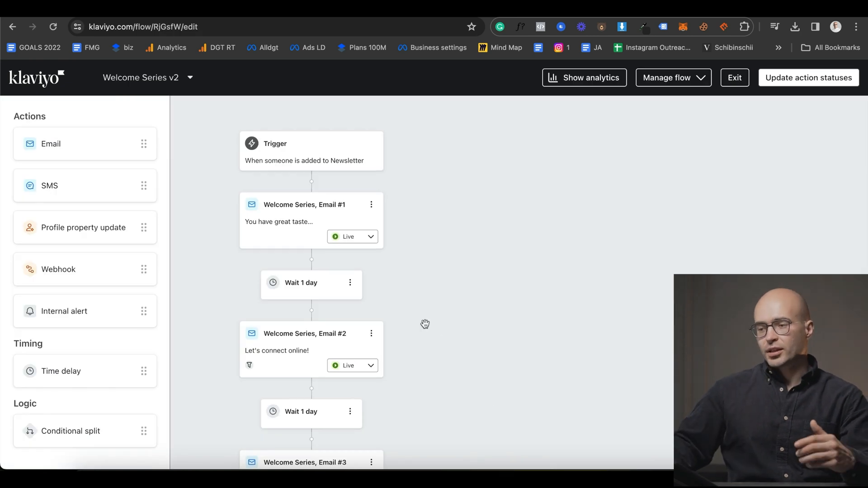
pyautogui.scroll(-5, 425, 324)
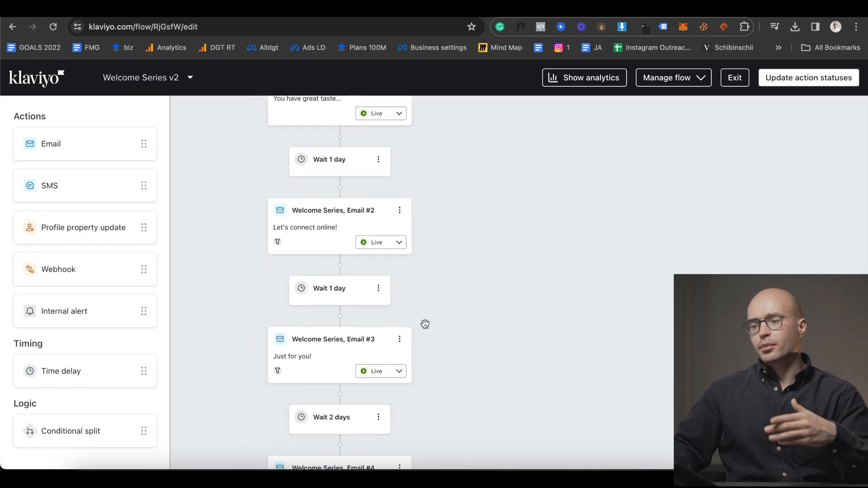
pyautogui.scroll(-10, 425, 324)
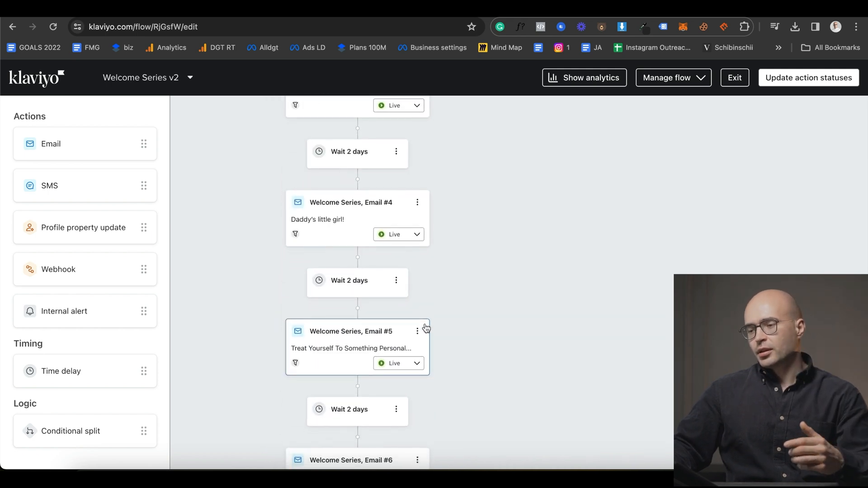
pyautogui.scroll(-12, 425, 327)
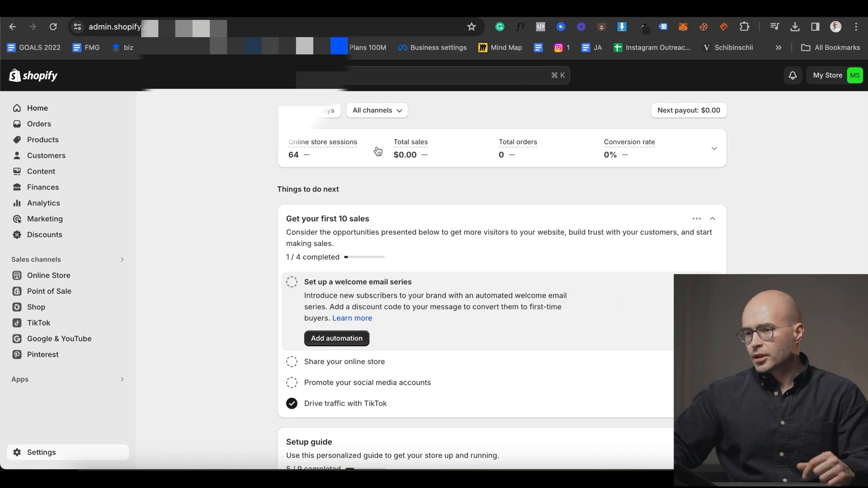
# - Review the Shopify store's Analytics dashboard and its Live View of visitors and customer behavior
pyautogui.click(49, 203)
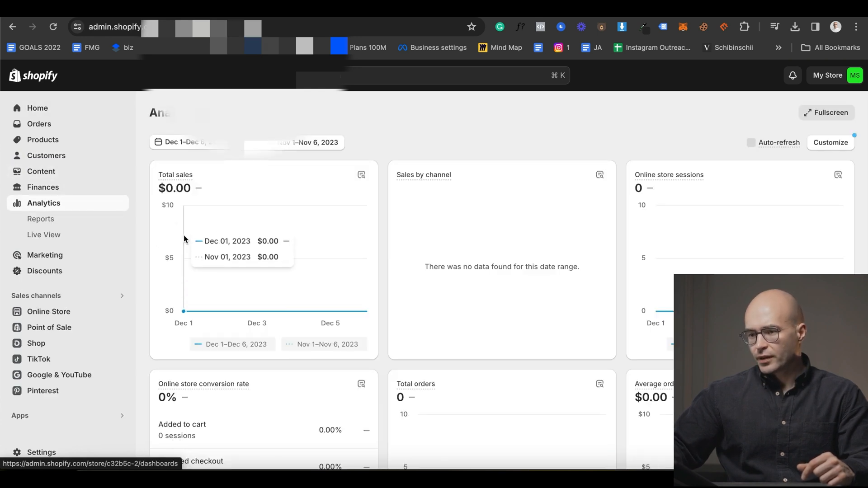
pyautogui.scroll(-2, 184, 238)
pyautogui.scroll(-5, 185, 239)
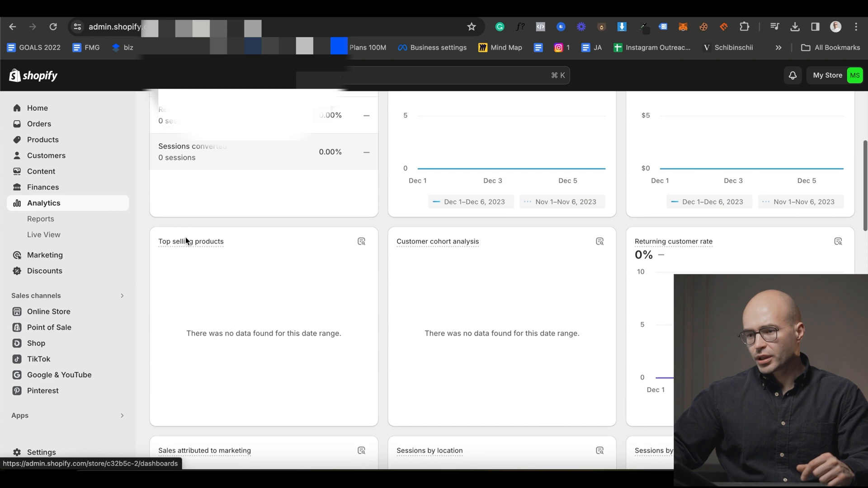
pyautogui.click(58, 235)
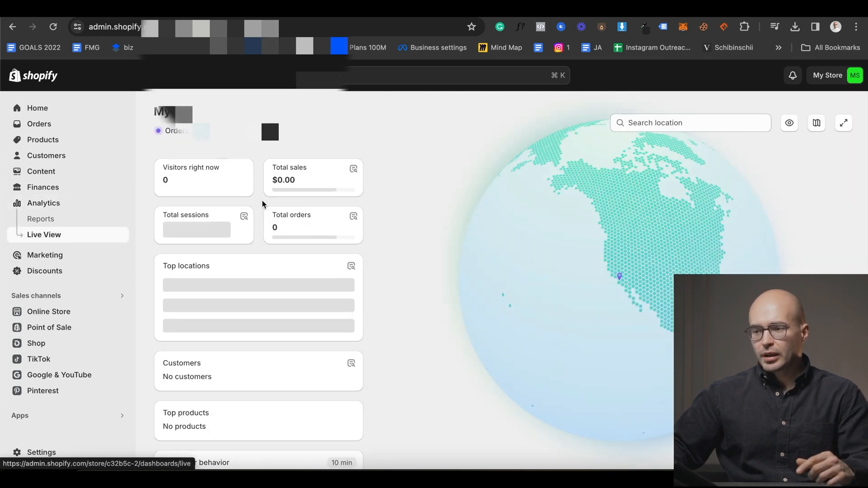
pyautogui.scroll(-3, 312, 389)
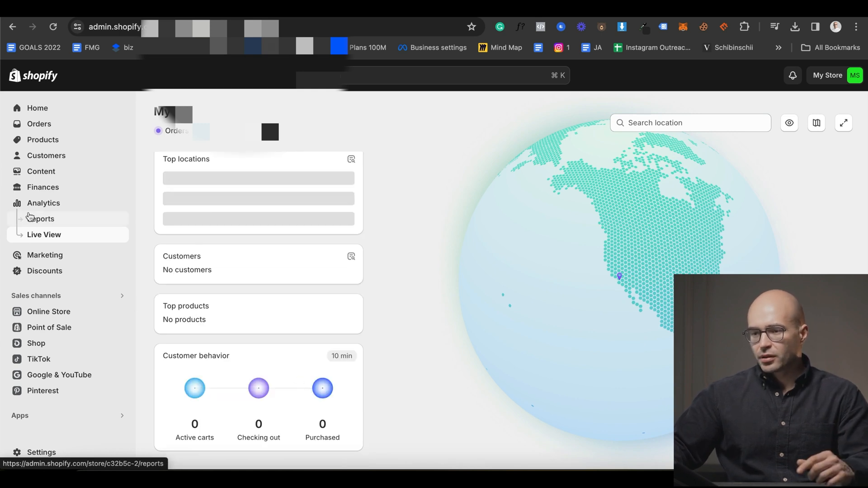
pyautogui.click(31, 204)
# - Switch to Meta Ads Manager and review the campaigns' impressions, CPM, link clicks, CPC and CTR columns
pyautogui.click(305, 47)
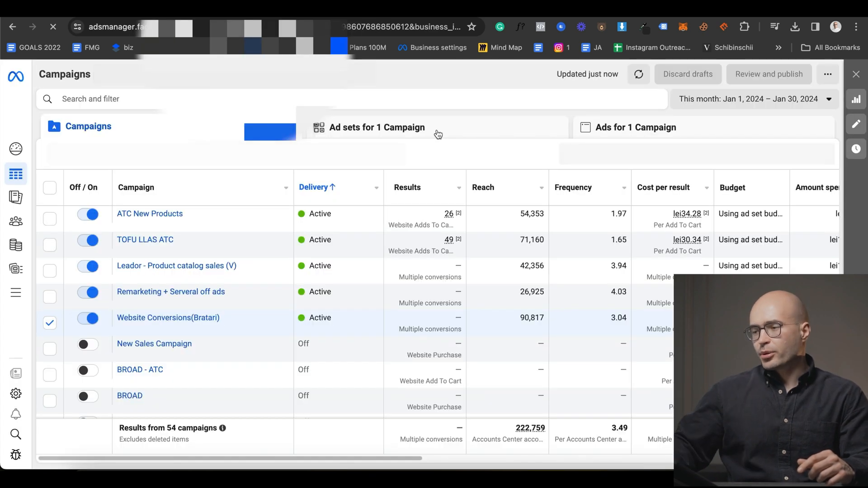
pyautogui.hscroll(15, 573, 237)
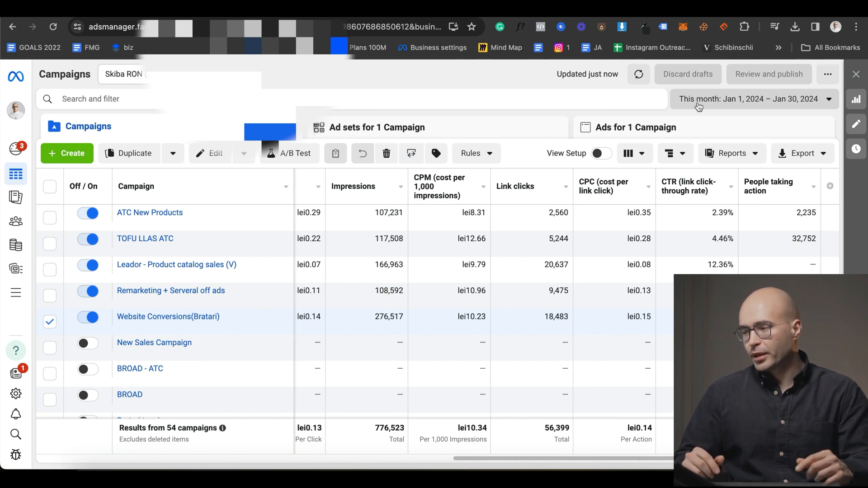
# - Drill into the TOFU LLAS ATC campaign and view the ads in its Lookalike (RO, 10%) - Purchase ad set
pyautogui.click(159, 239)
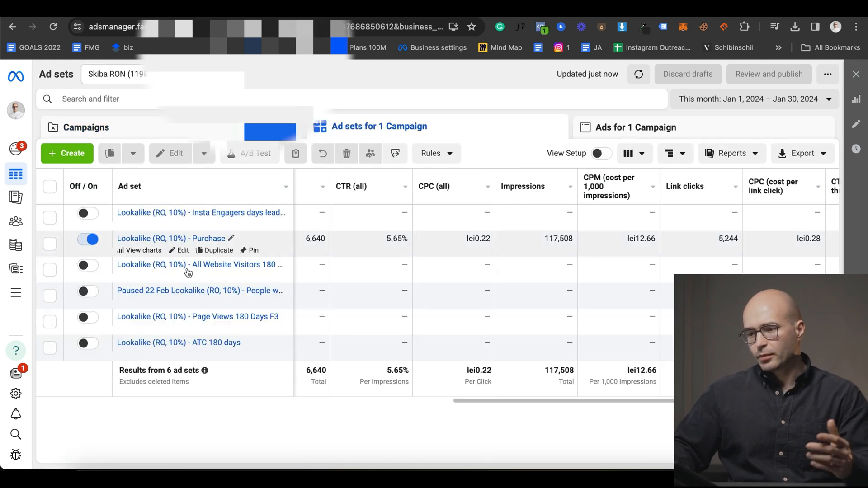
pyautogui.click(173, 247)
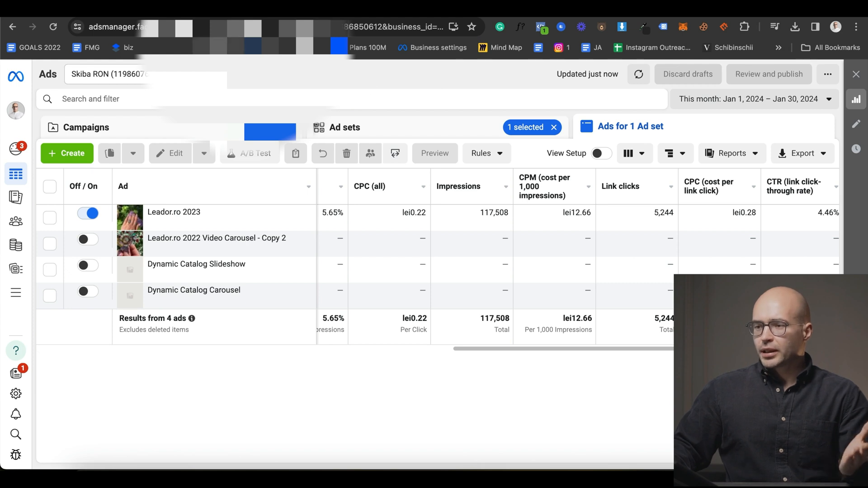
# - Switch to Google Analytics and review the Reports snapshot of the Leador.ro - GA4 property
pyautogui.click(218, 47)
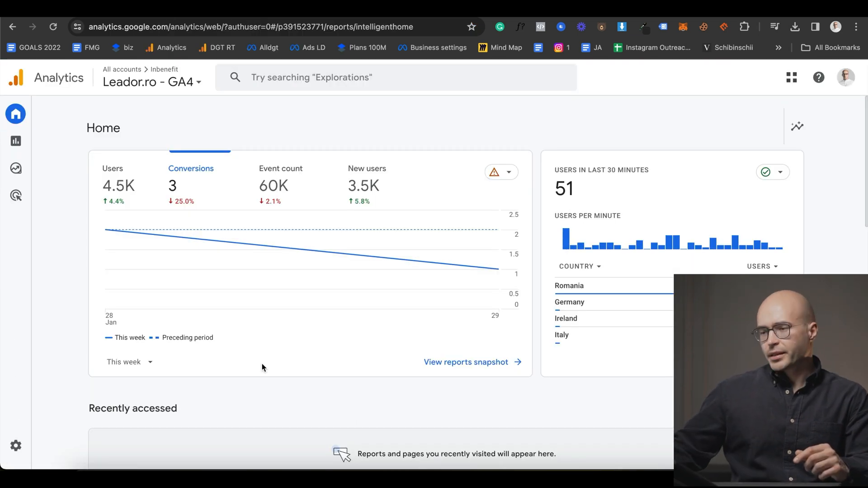
pyautogui.moveTo(32, 163)
pyautogui.click(37, 141)
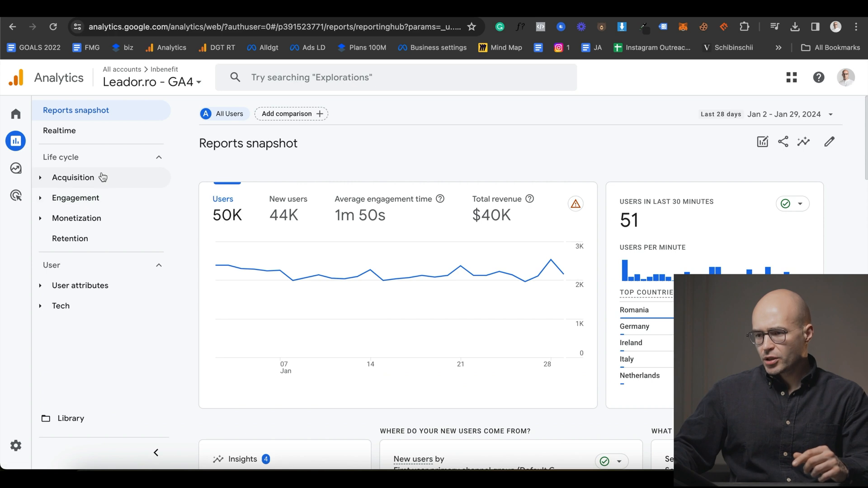
pyautogui.scroll(-4, 330, 297)
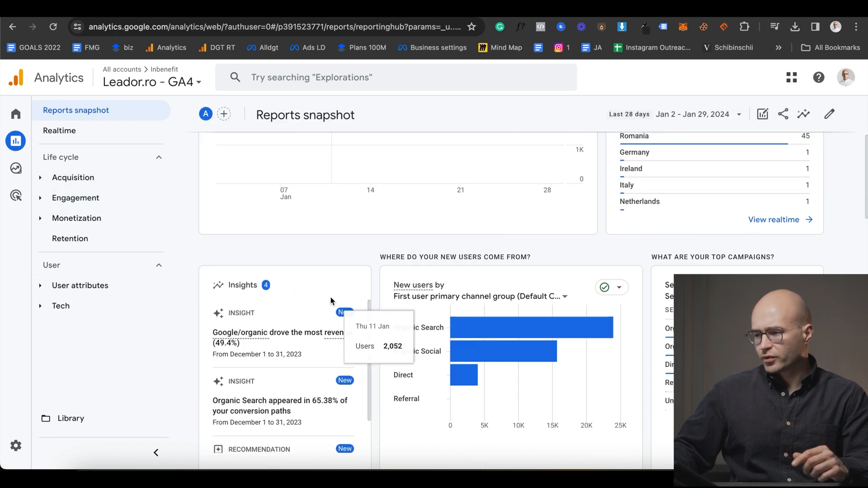
pyautogui.scroll(2, 454, 222)
pyautogui.scroll(3, 454, 226)
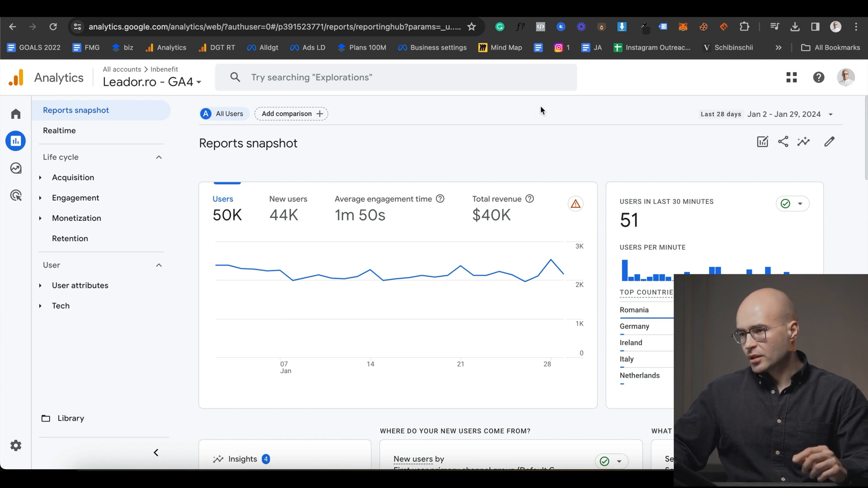
# - Return to the Shopify admin of the My Store shop and open the Online Store's Preferences
pyautogui.click(702, 11)
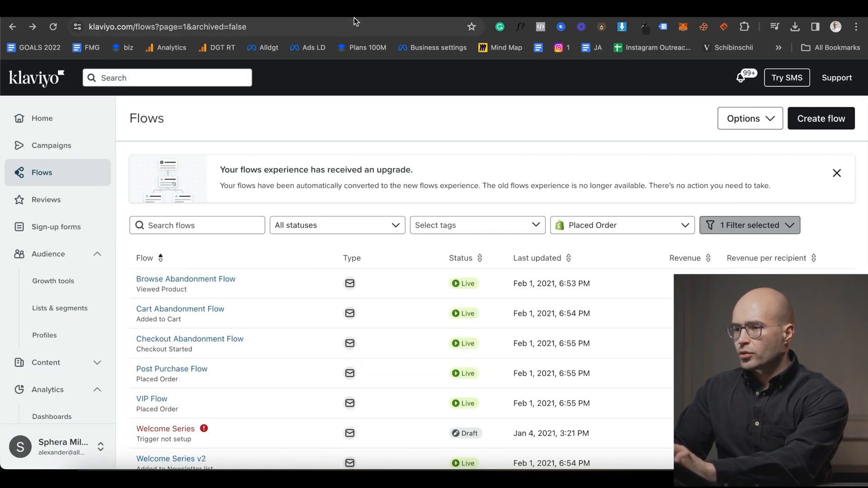
pyautogui.click(326, 24)
pyautogui.write('shopify.com/store/c32b5c-2')
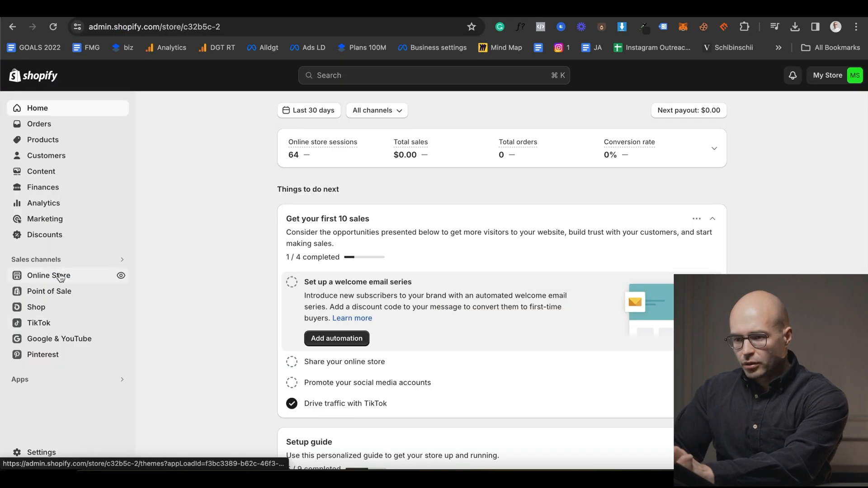
pyautogui.click(61, 277)
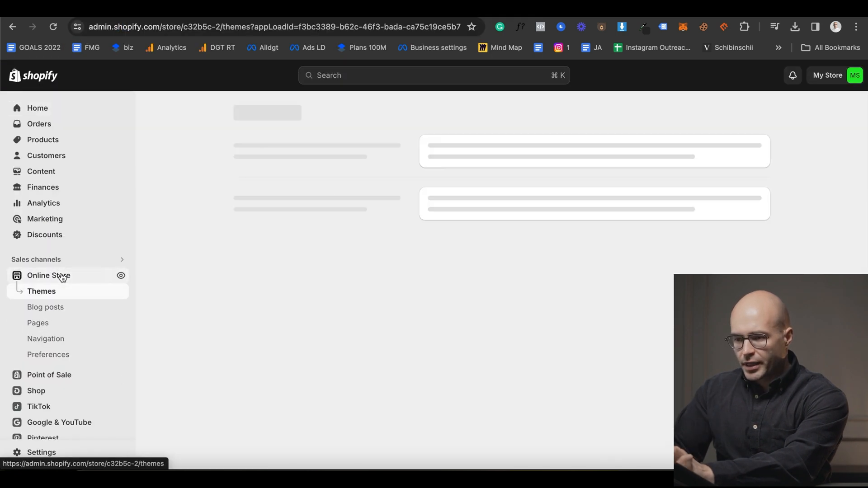
pyautogui.click(58, 358)
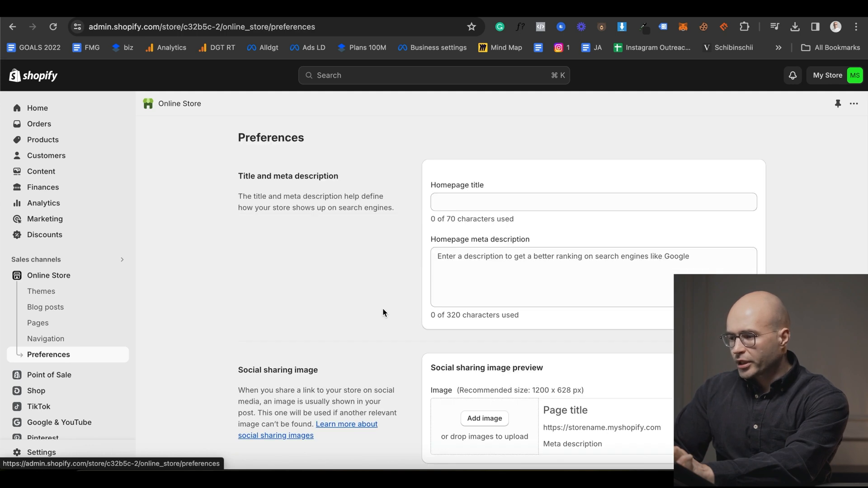
# - Open pixel management for Google Analytics 4 from the store preferences and choose the Lifestyle Camper - GA4 property to connect
pyautogui.scroll(-5, 484, 299)
pyautogui.scroll(-3, 487, 294)
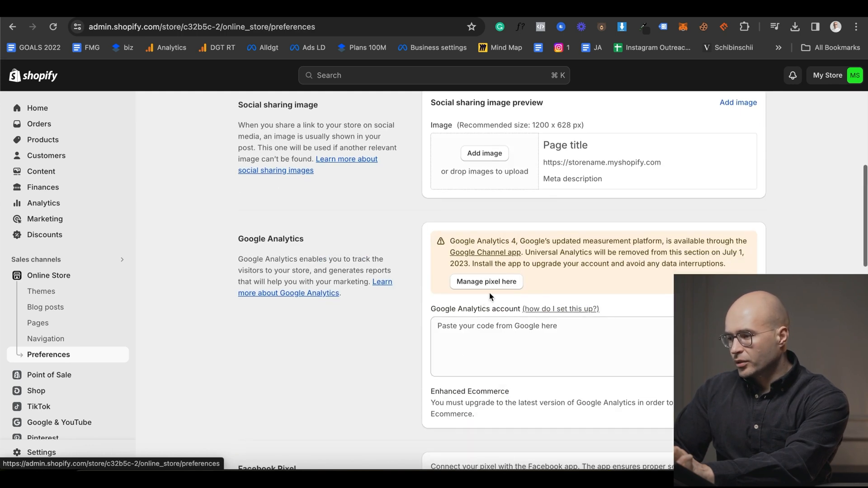
pyautogui.scroll(-3, 490, 292)
pyautogui.click(498, 230)
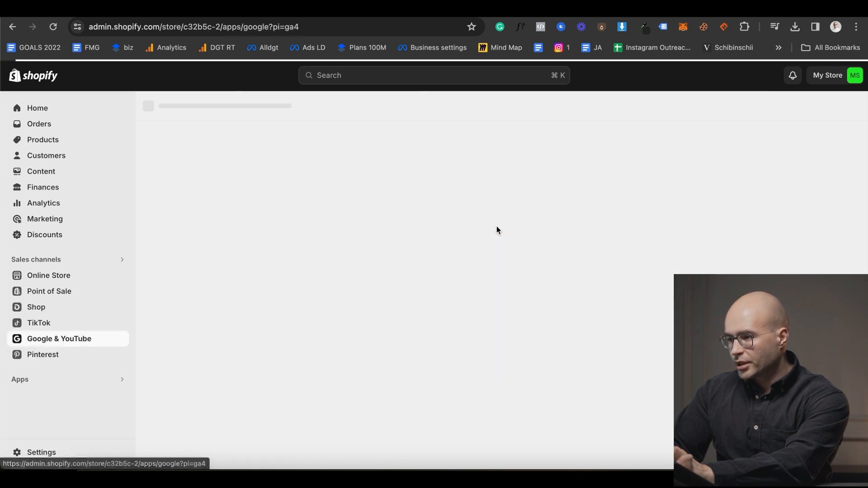
pyautogui.scroll(-2, 570, 339)
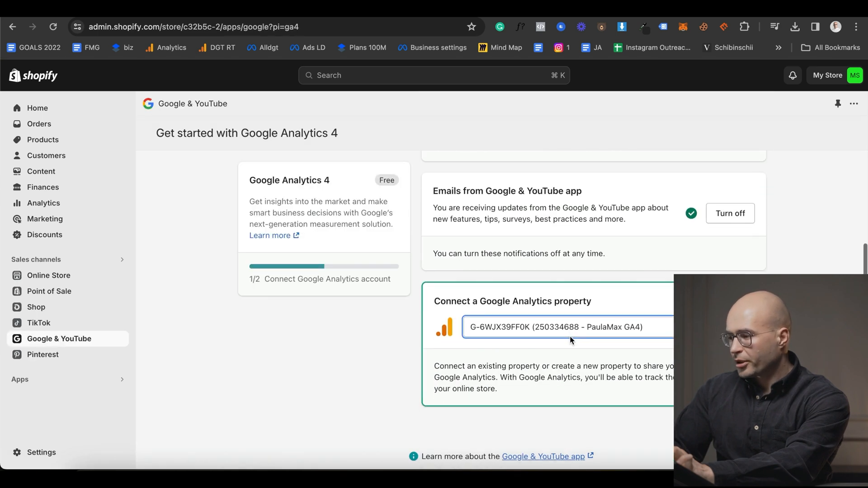
pyautogui.scroll(1, 580, 347)
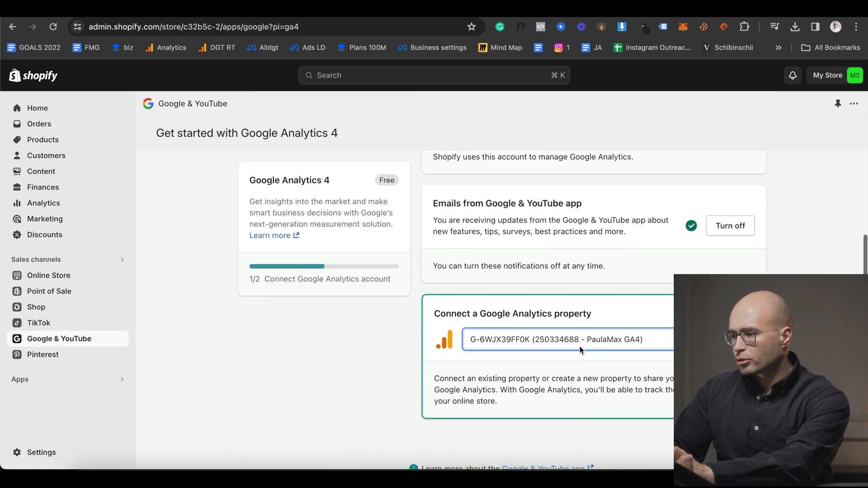
pyautogui.click(618, 342)
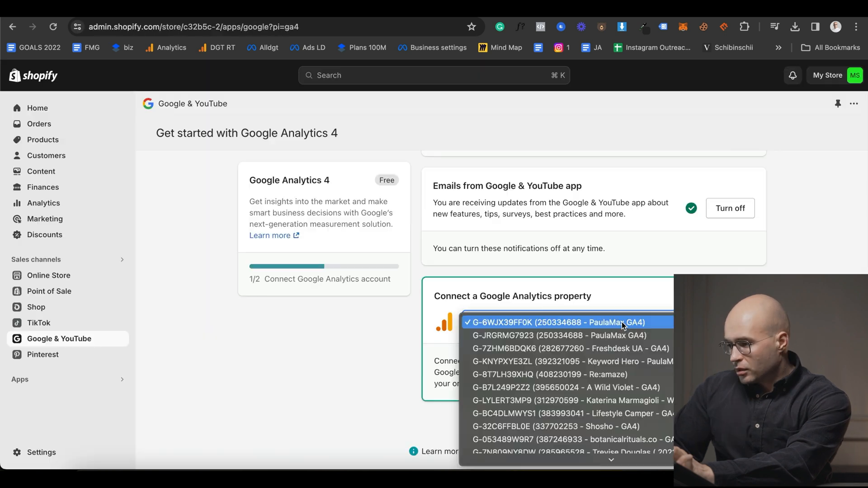
pyautogui.click(612, 414)
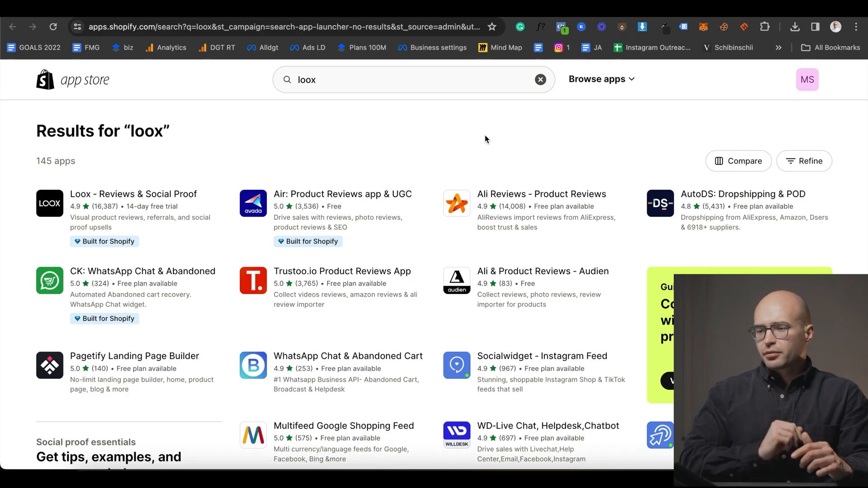
# - Open the Loox - Reviews & Social Proof listing from the Shopify App Store search results
pyautogui.click(135, 199)
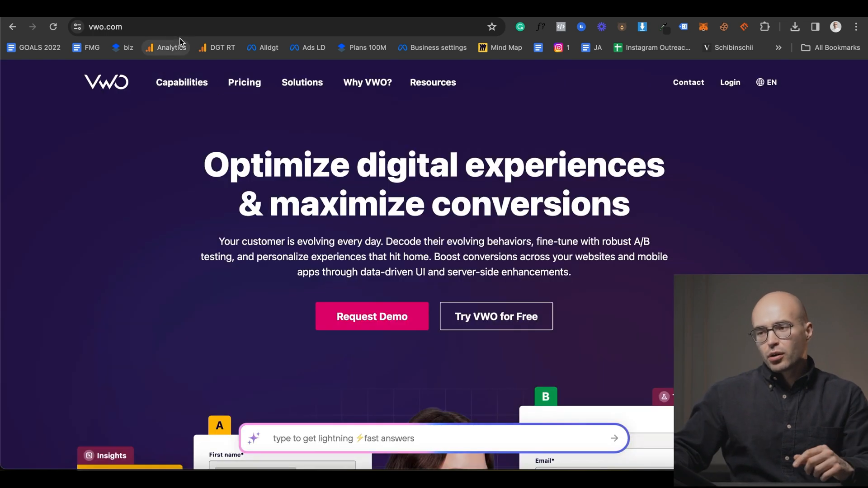
pyautogui.moveTo(194, 104)
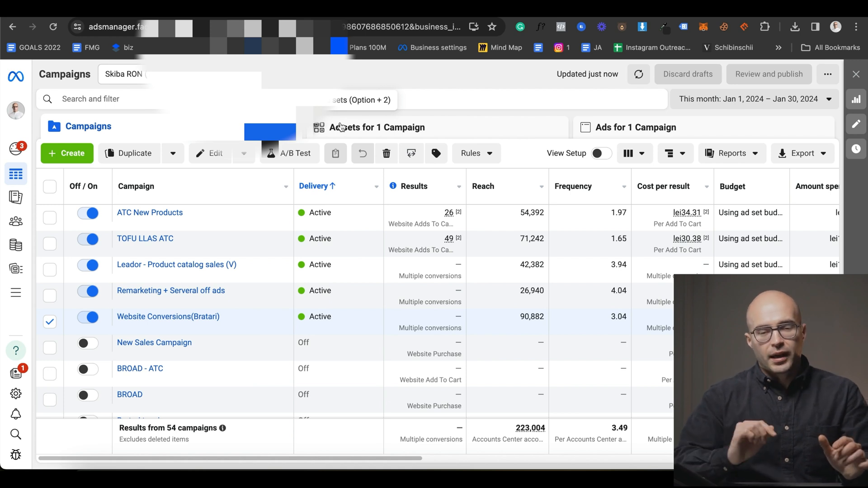
# - In Meta Ads Manager, open column customization, examine the Conversion Rate metric's formula and open that metric for editing
pyautogui.click(628, 153)
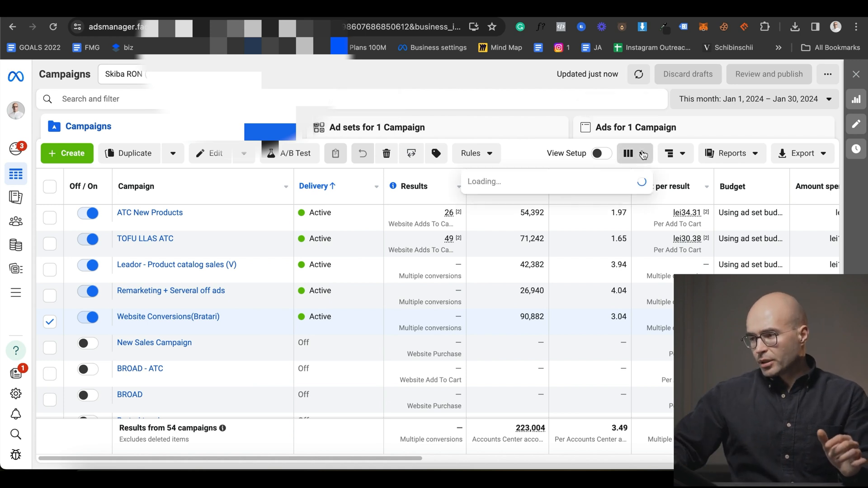
pyautogui.scroll(-1, 578, 302)
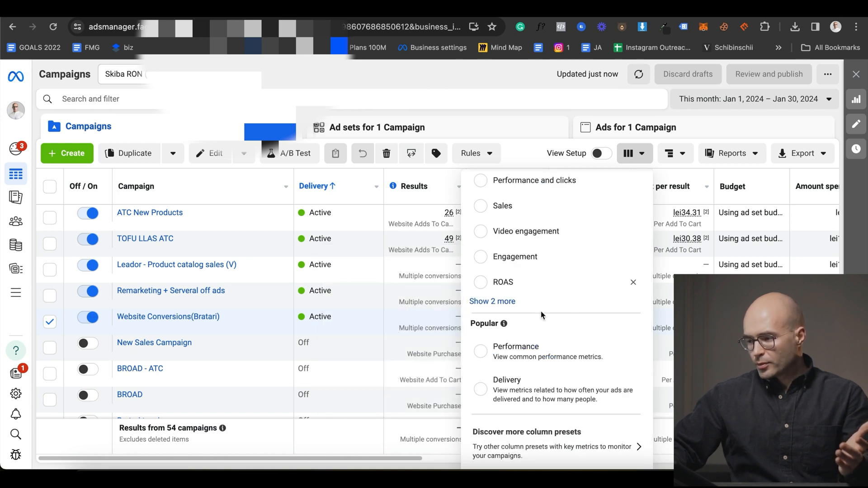
pyautogui.scroll(-2, 541, 311)
pyautogui.click(526, 446)
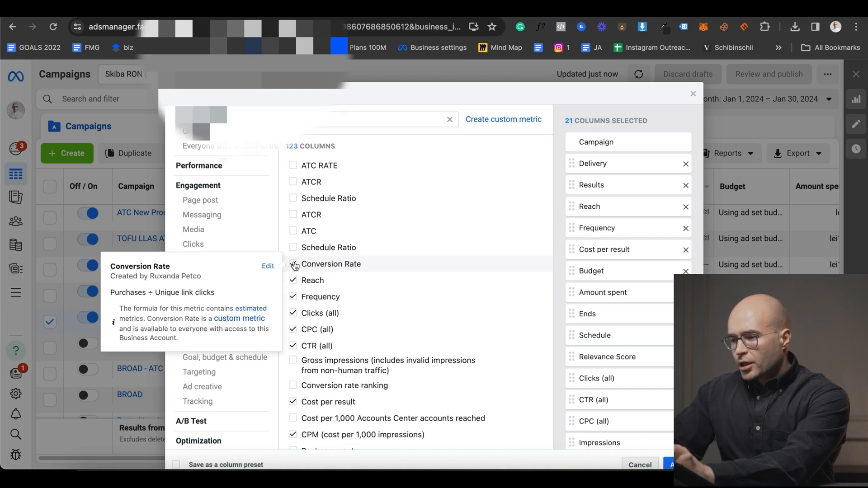
pyautogui.click(293, 263)
pyautogui.moveTo(295, 268)
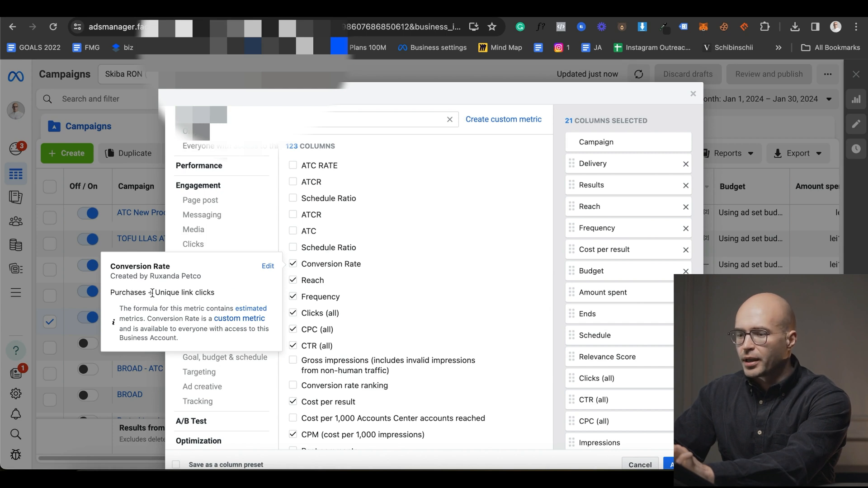
pyautogui.click(268, 266)
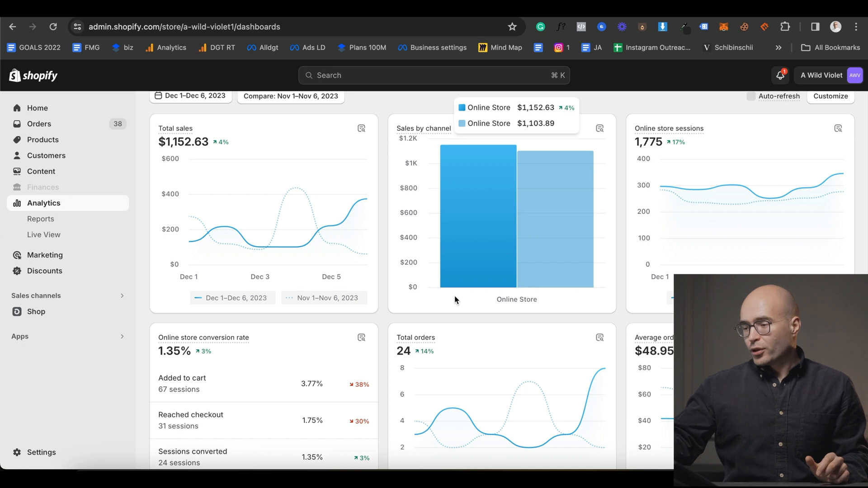
# - Search the A Wild Violet Shopify admin for Zipify, open One Click Upsell - Zipify OCU and view its dashboard
pyautogui.click(345, 75)
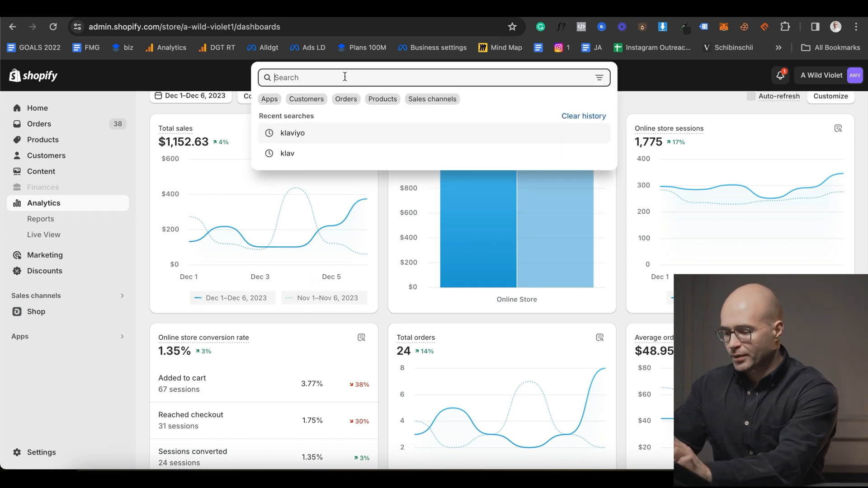
pyautogui.write('zi[ify')
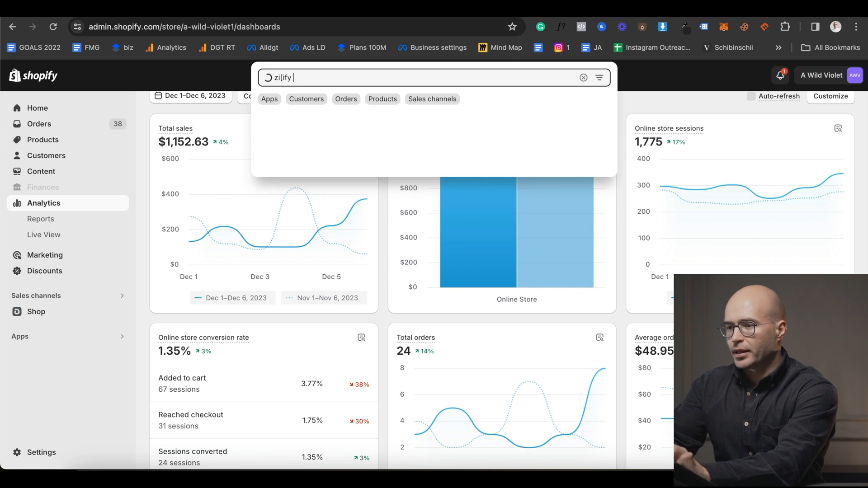
pyautogui.press('BackSpace')
pyautogui.press('BackSpace')
pyautogui.press('BackSpace')
pyautogui.press('BackSpace')
pyautogui.press('BackSpace')
pyautogui.write('pify')
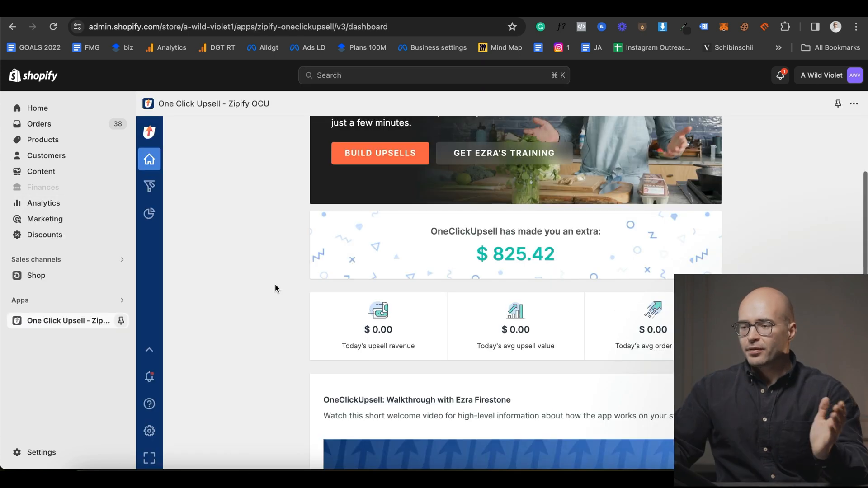
pyautogui.scroll(-1, 275, 289)
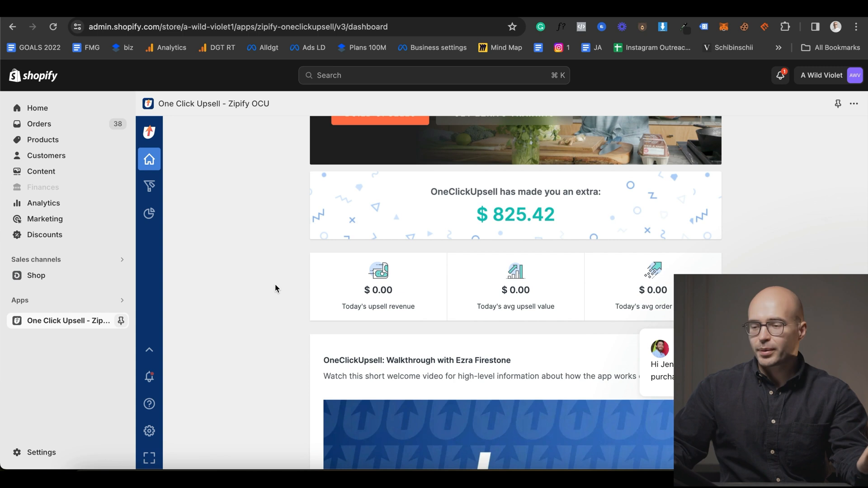
# - Open the Moon Ring Funnel from the upsell funnels and examine its pre-purchase, post-purchase and thank you page offers
pyautogui.click(149, 186)
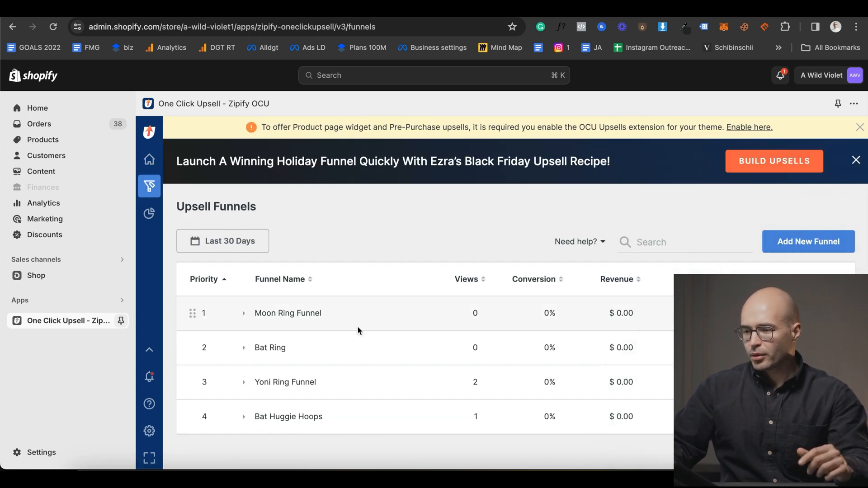
pyautogui.click(297, 315)
pyautogui.scroll(-2, 443, 248)
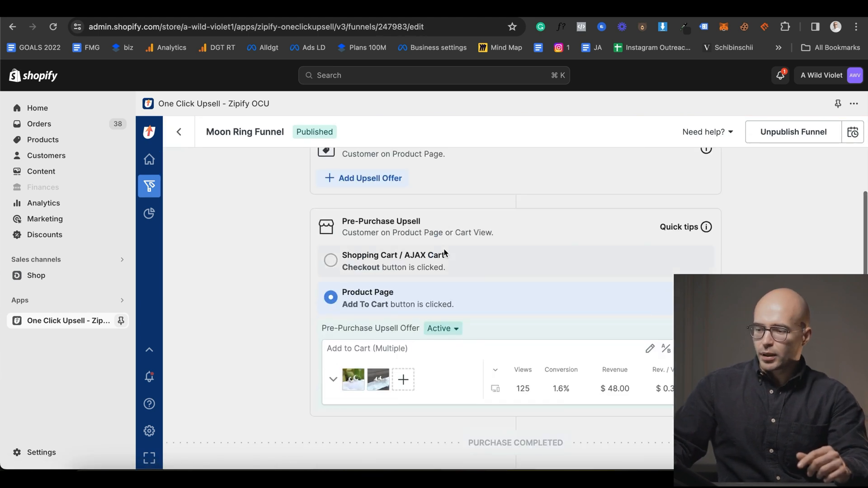
pyautogui.scroll(-1, 415, 286)
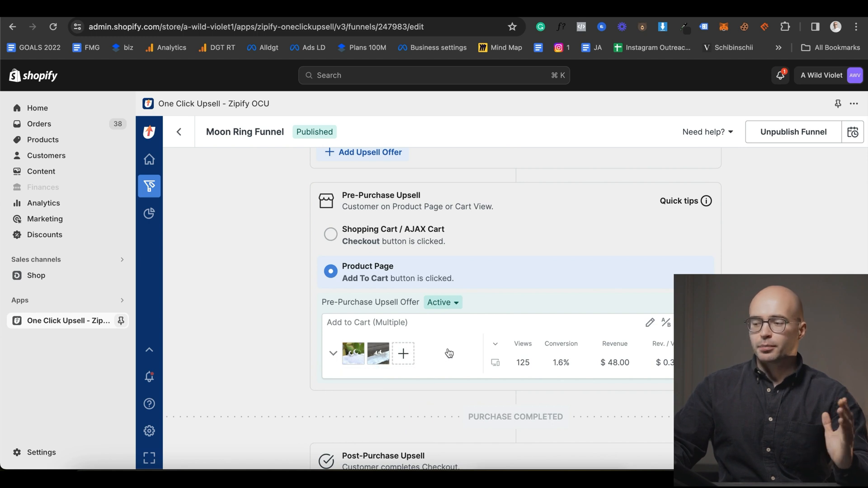
pyautogui.scroll(-3, 449, 354)
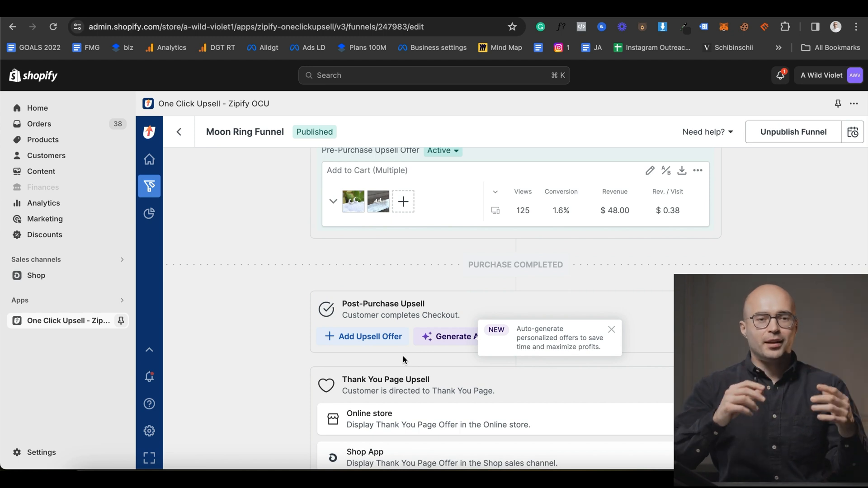
pyautogui.scroll(-3, 403, 356)
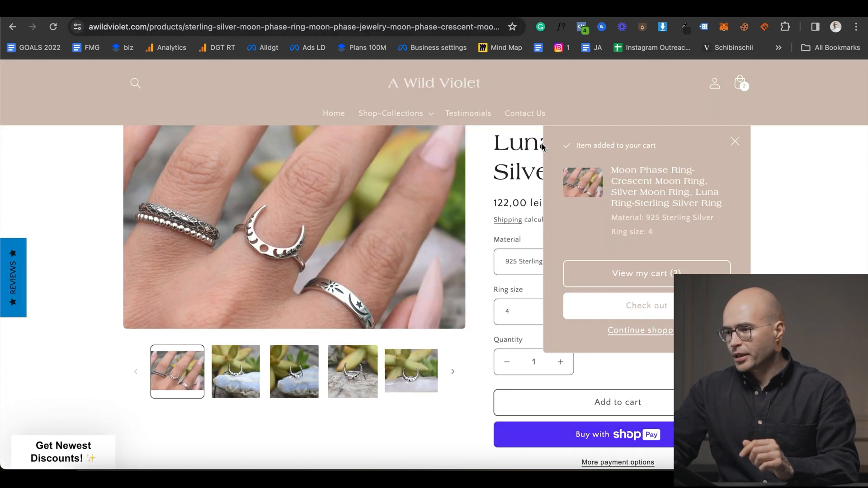
# - On A Wild Violet's Moon Phase Ring product page, add the size 4 ring to the cart and dismiss the cart notices
pyautogui.click(736, 141)
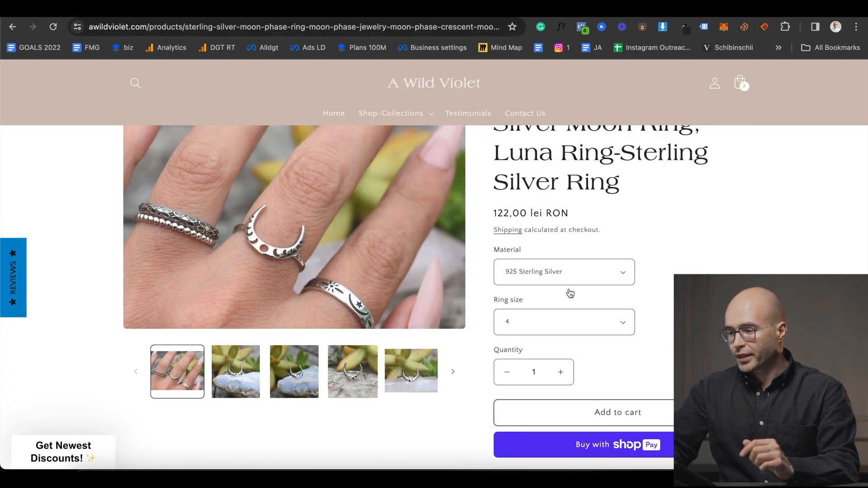
pyautogui.click(604, 412)
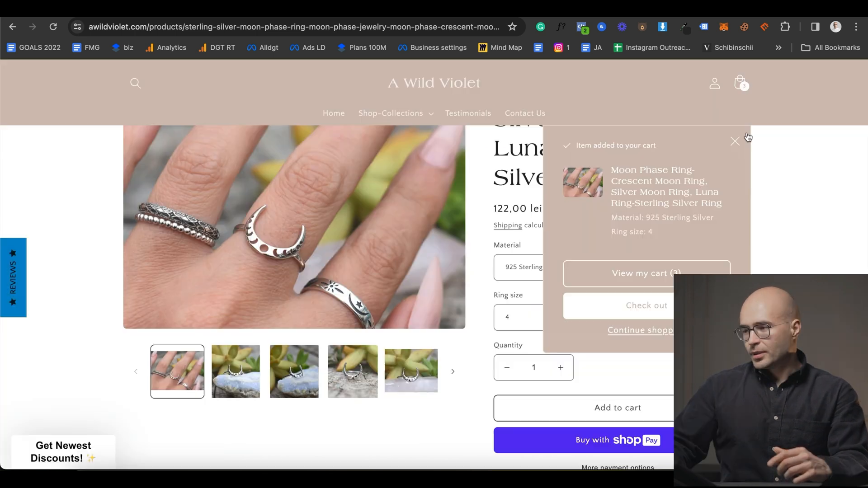
pyautogui.click(739, 140)
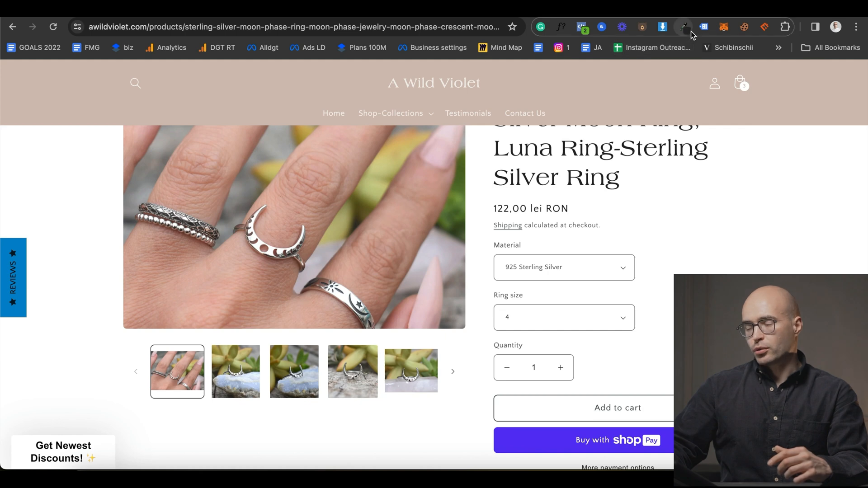